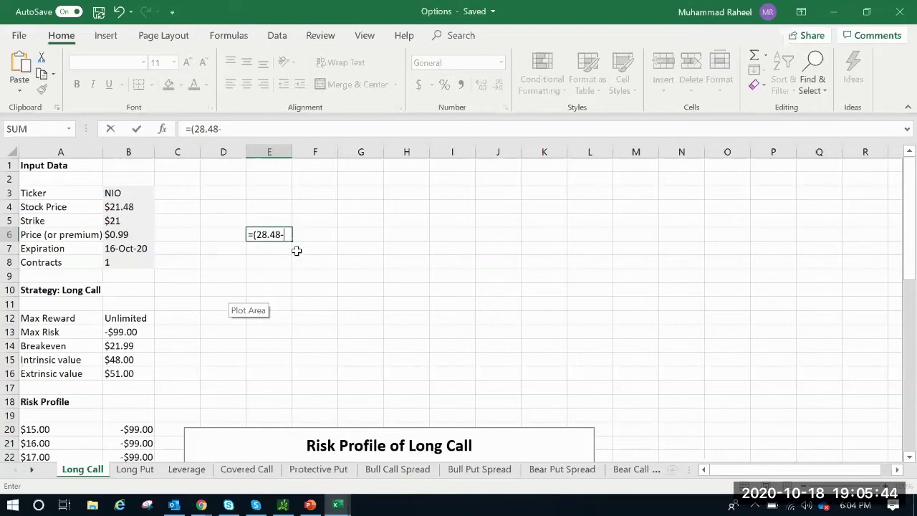
# - Complete the formula =(28.48-21)*100 in cell E6 and enter =E6/B6*100 in cell F6
pyautogui.write('21)*100')
pyautogui.press('Return')
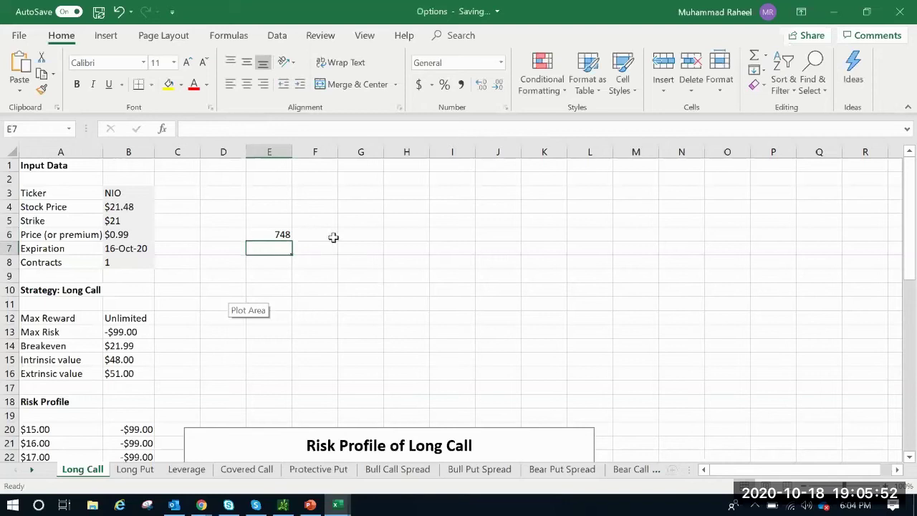
pyautogui.click(332, 237)
pyautogui.write('=')
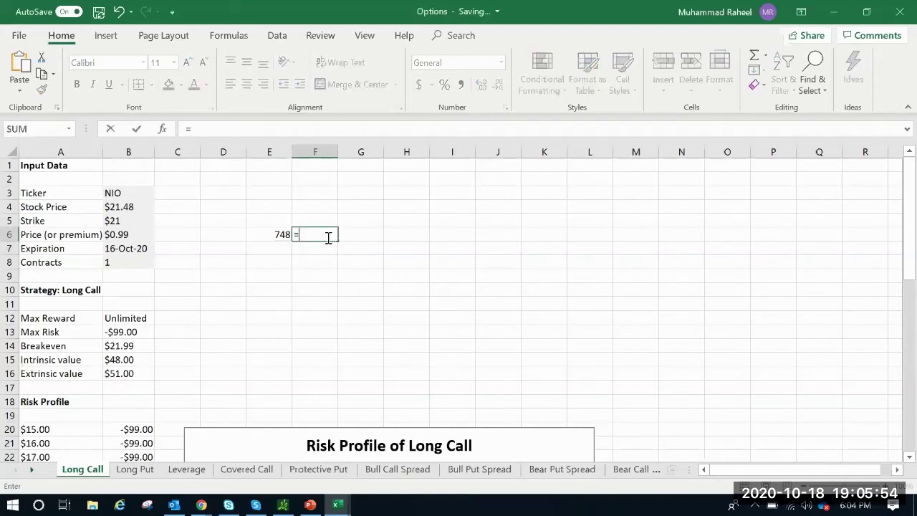
pyautogui.click(256, 235)
pyautogui.write('/')
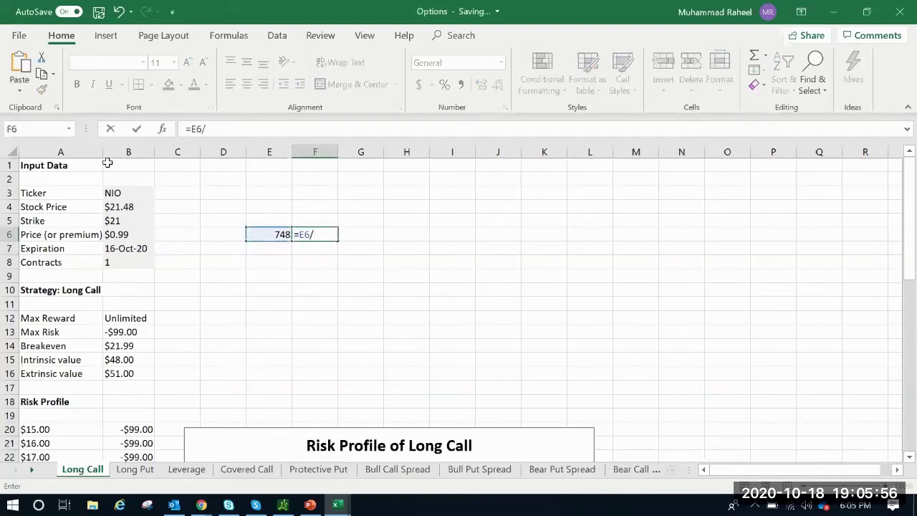
pyautogui.click(126, 235)
pyautogui.click(220, 129)
pyautogui.write('*10')
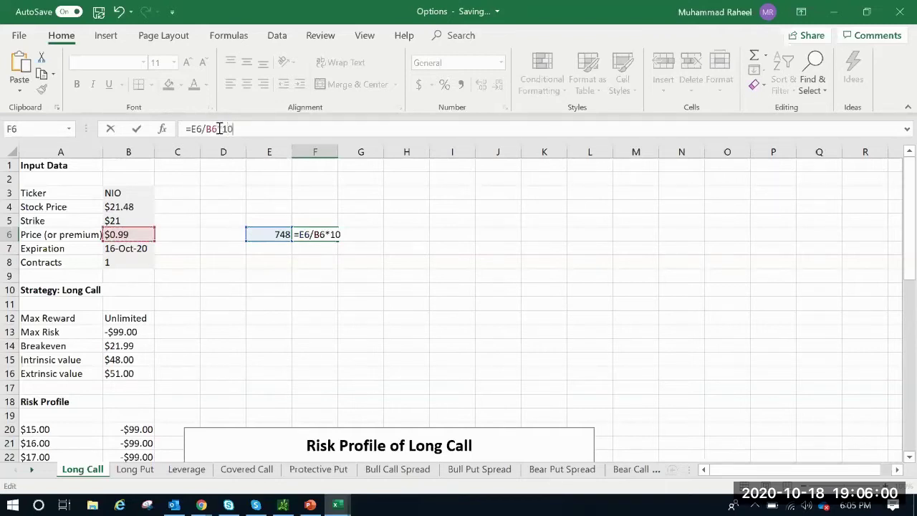
pyautogui.write('0')
pyautogui.press('Return')
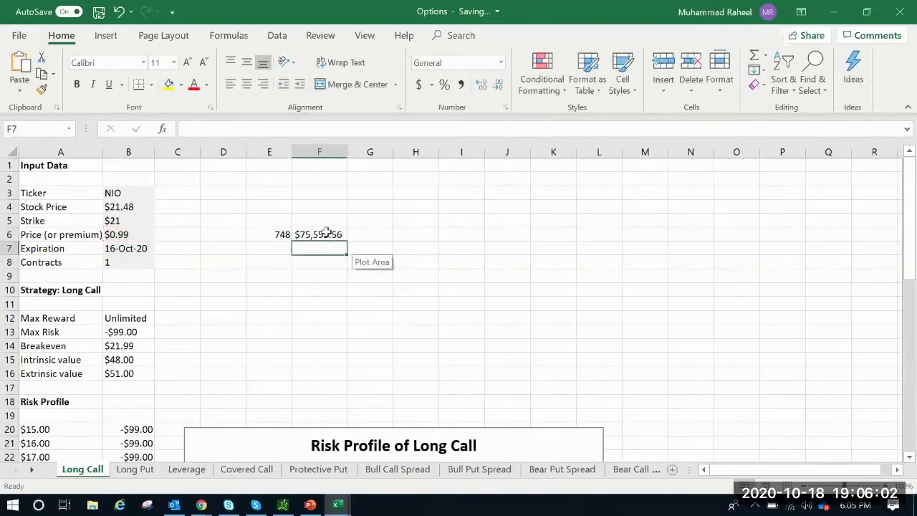
# - Correct the return formula in cell F6 to =E6/(B6*100)
pyautogui.click(326, 234)
pyautogui.click(207, 128)
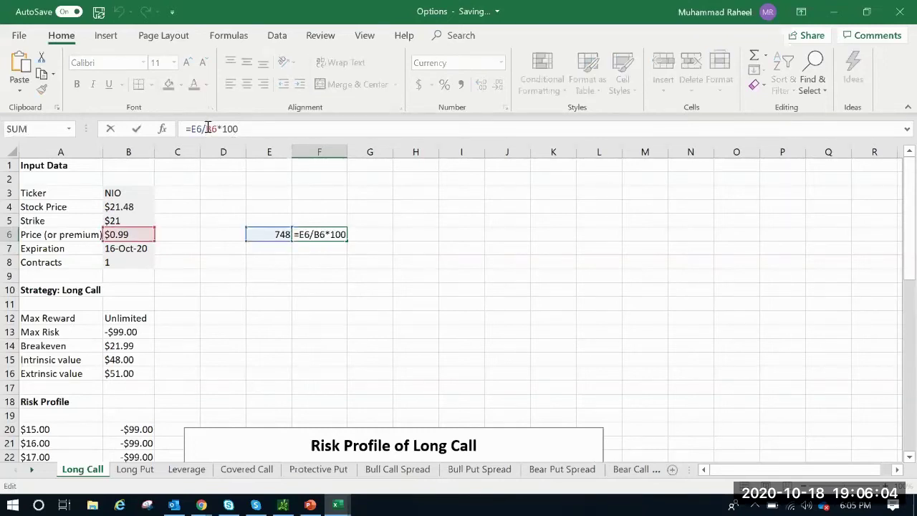
pyautogui.write('(')
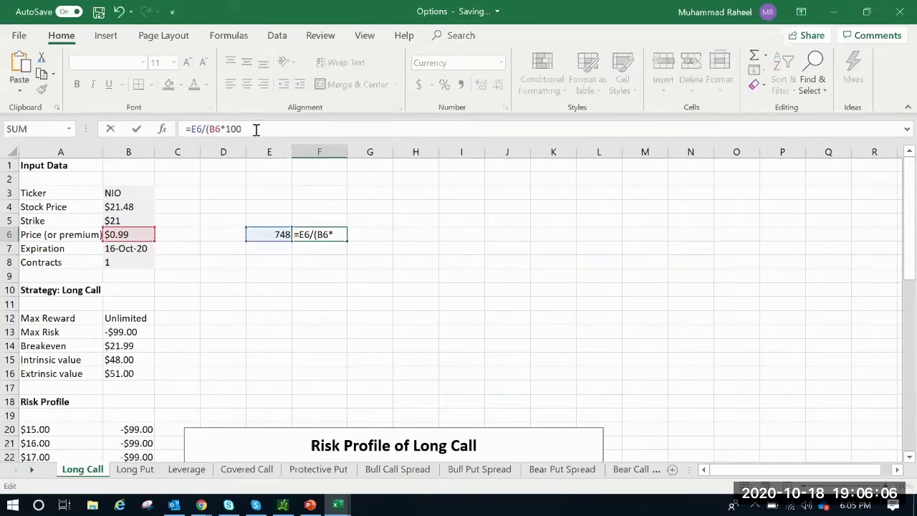
pyautogui.write(')')
pyautogui.press('Return')
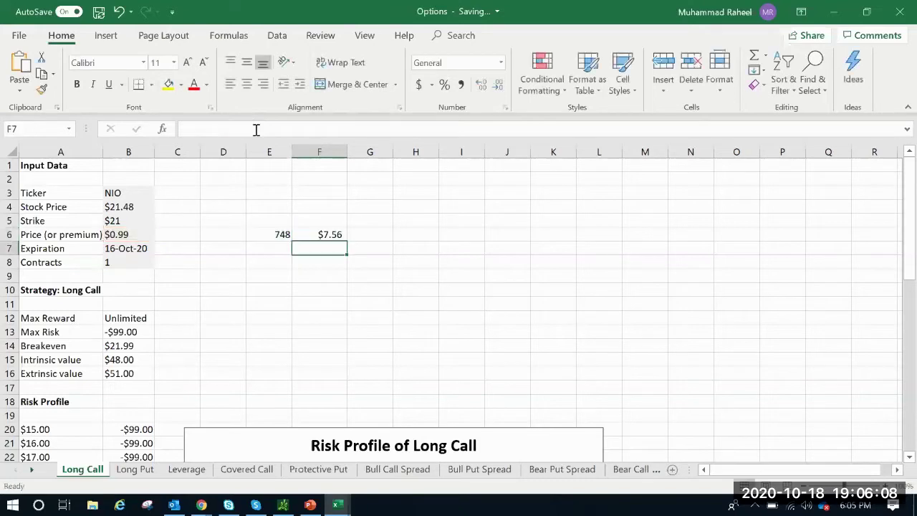
# - Format the return in cell F6 as a percentage with two decimal places
pyautogui.click(321, 231)
pyautogui.rightClick(321, 231)
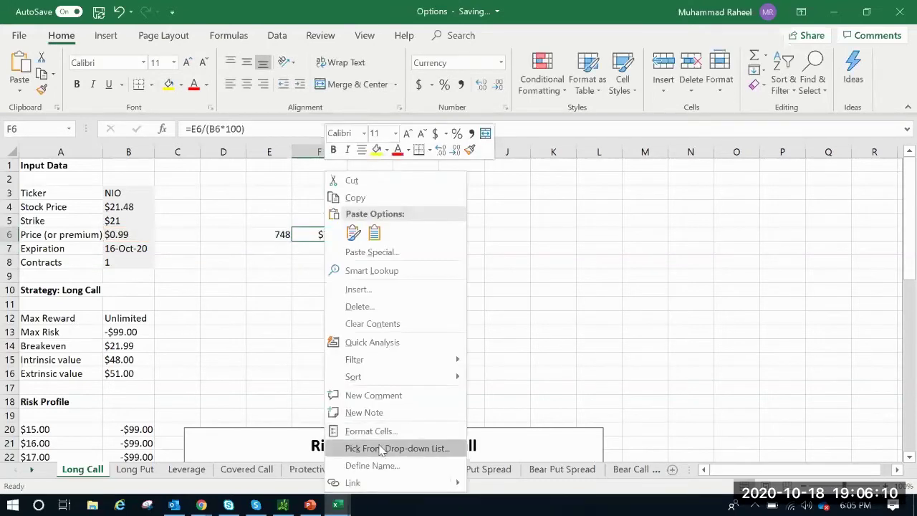
pyautogui.click(370, 431)
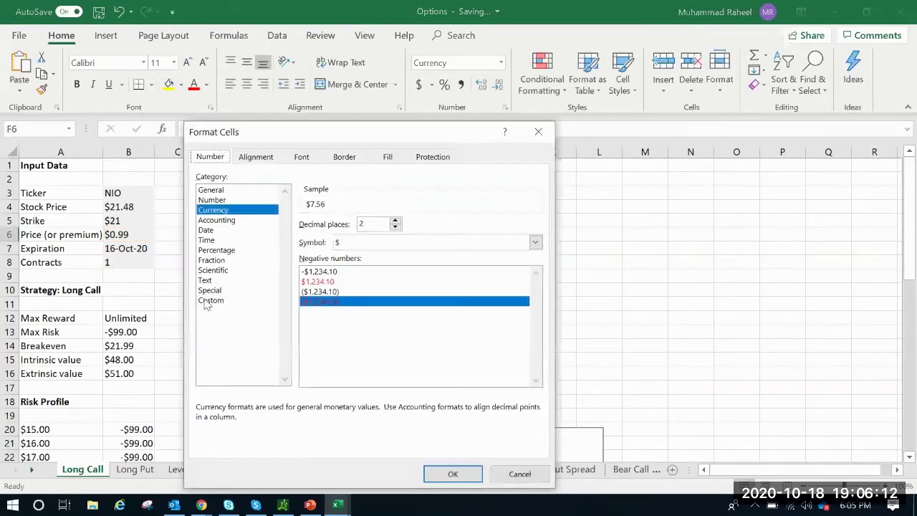
pyautogui.click(229, 251)
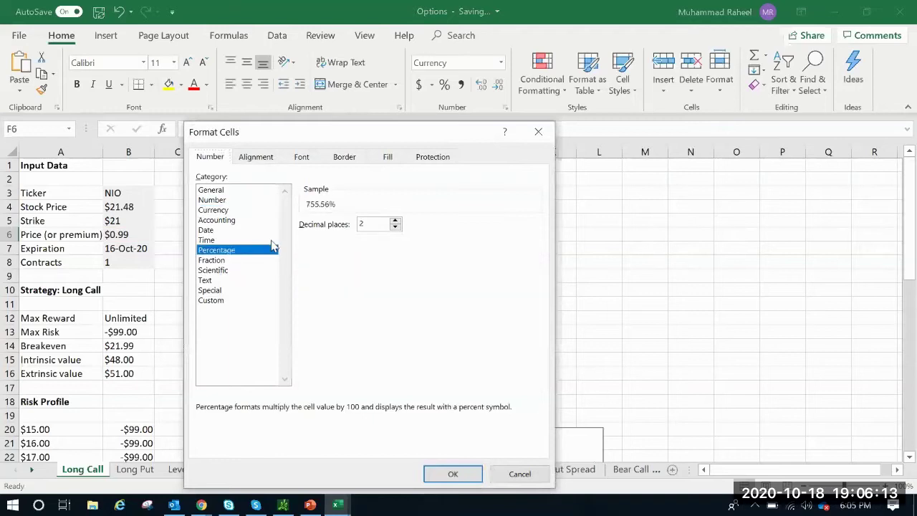
pyautogui.click(439, 474)
pyautogui.click(458, 289)
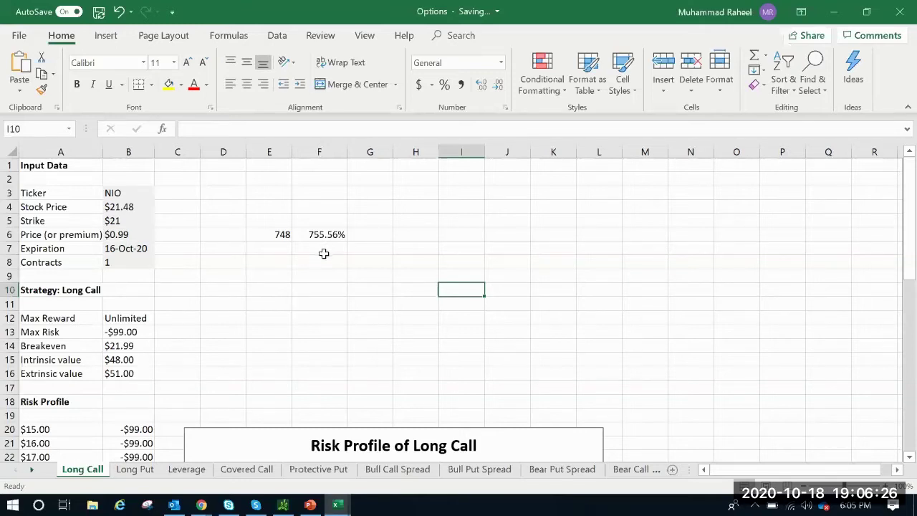
# - Examine the premium, intrinsic value, stock price and extrinsic value cells and the return formula in F6
pyautogui.click(130, 238)
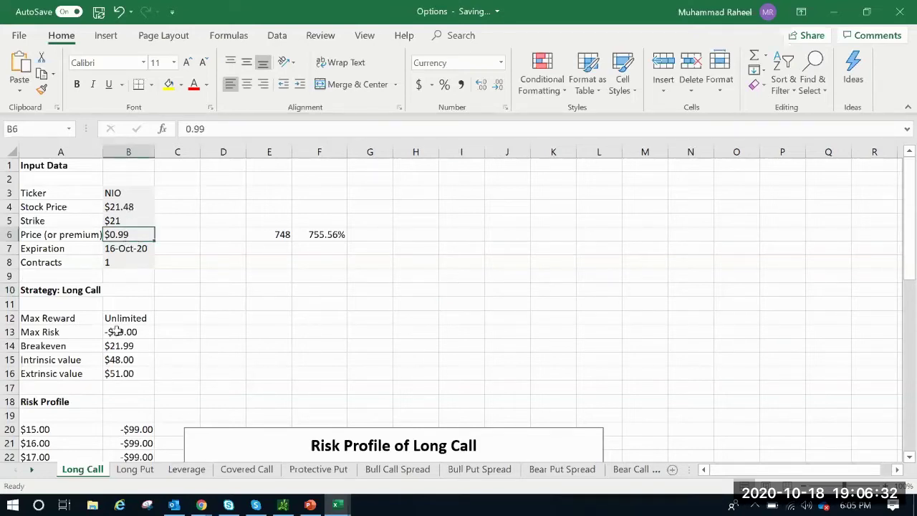
pyautogui.click(128, 363)
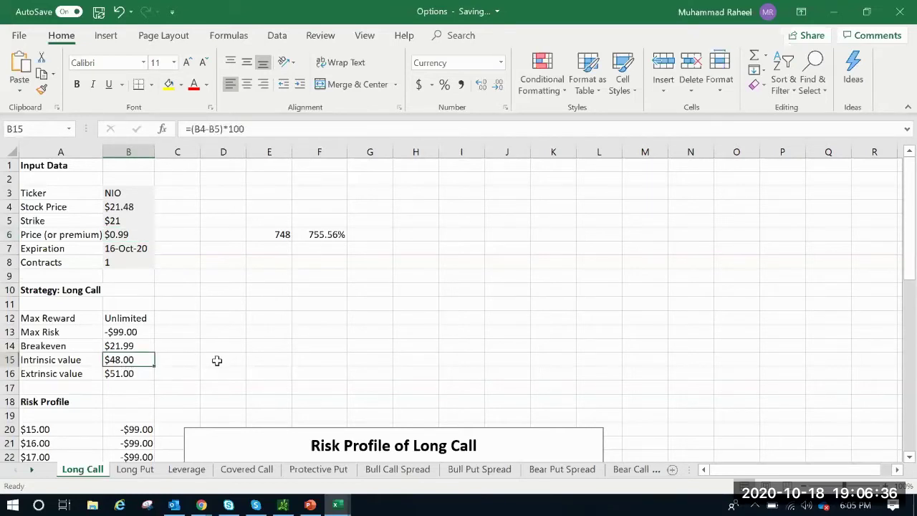
pyautogui.click(132, 206)
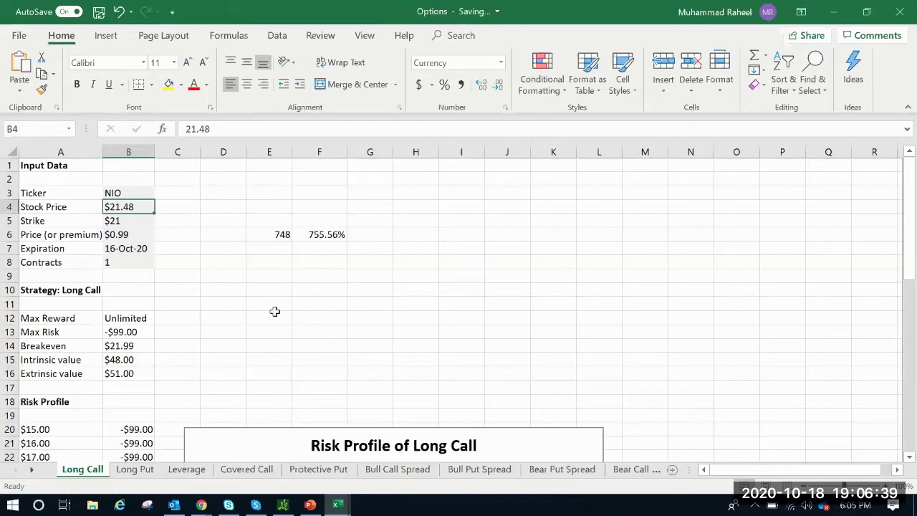
pyautogui.click(132, 377)
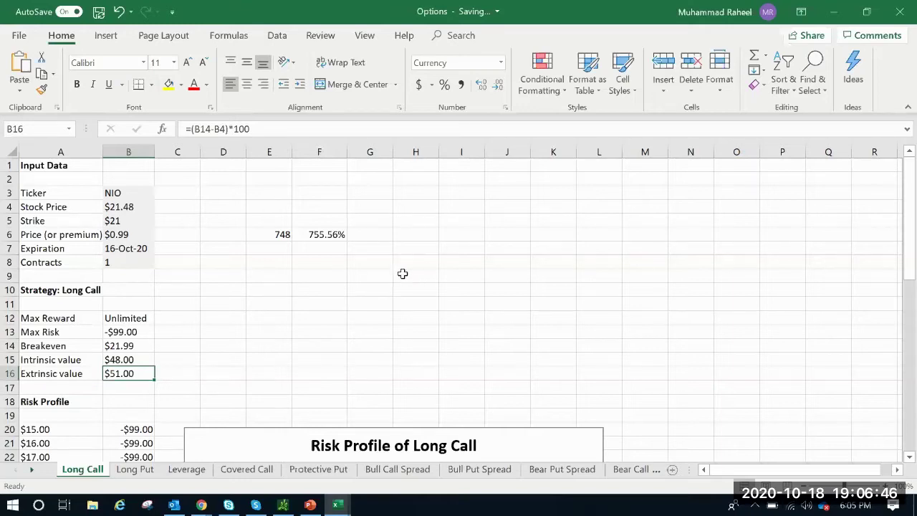
pyautogui.click(320, 234)
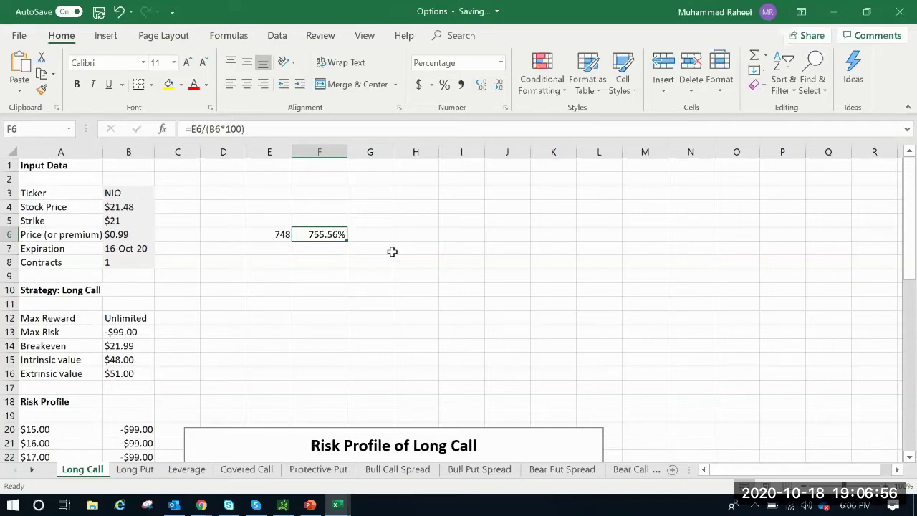
# - Calculate the leverage ratio in cell H4 with the formula =2148/99
pyautogui.click(426, 205)
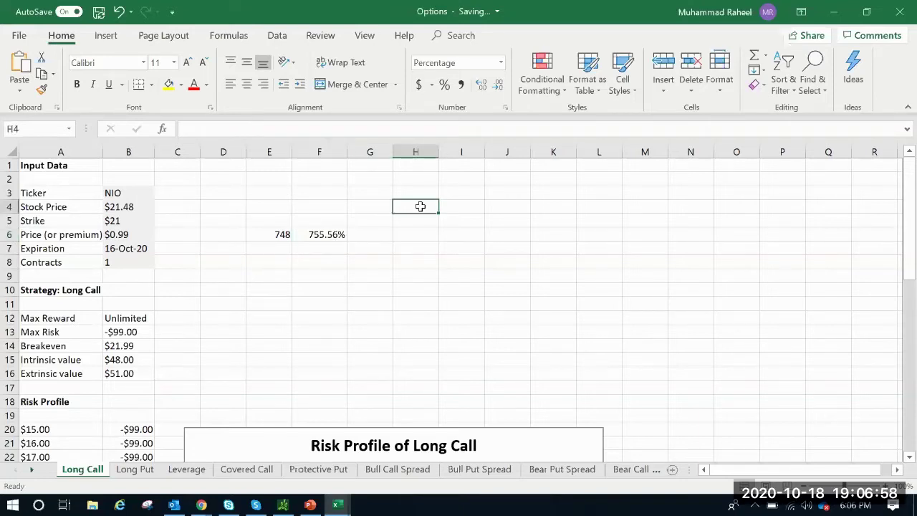
pyautogui.write('-')
pyautogui.press('Escape')
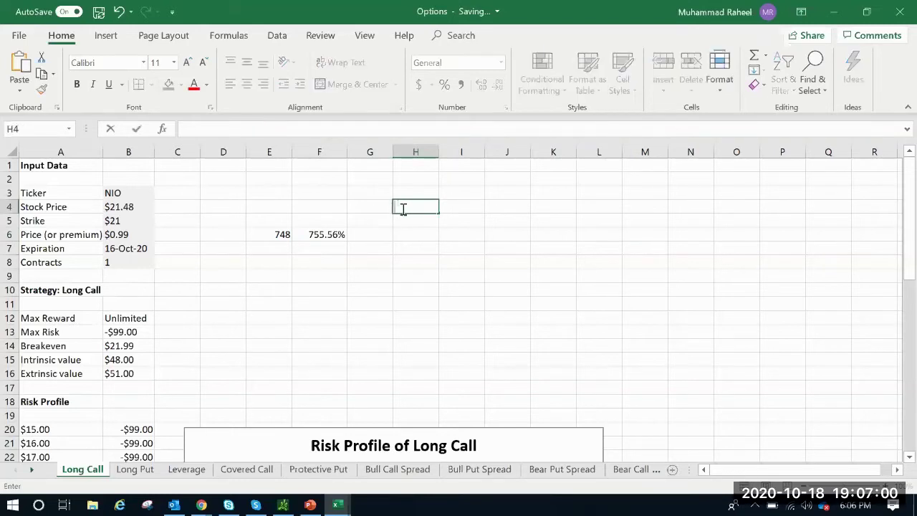
pyautogui.write('=2148')
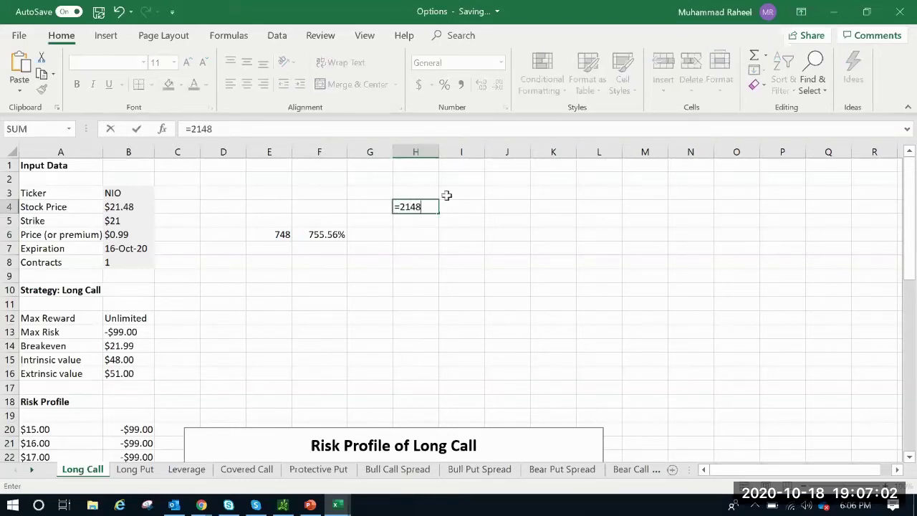
pyautogui.write('/99')
pyautogui.press('Return')
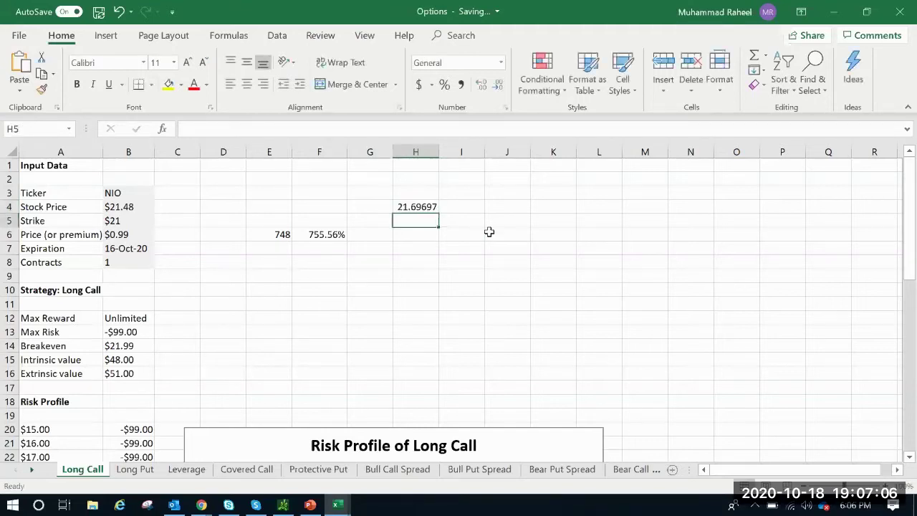
# - Review the H4 and F6 results against the stock price, premium, intrinsic, extrinsic and strike cells, and glance at the trading platform's NIO option chain
pyautogui.click(420, 206)
pyautogui.click(323, 234)
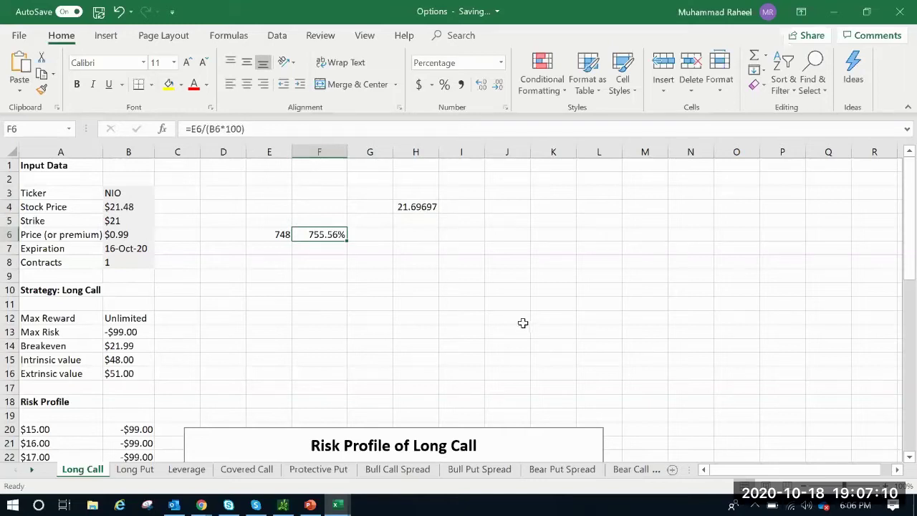
pyautogui.click(133, 206)
pyautogui.click(122, 235)
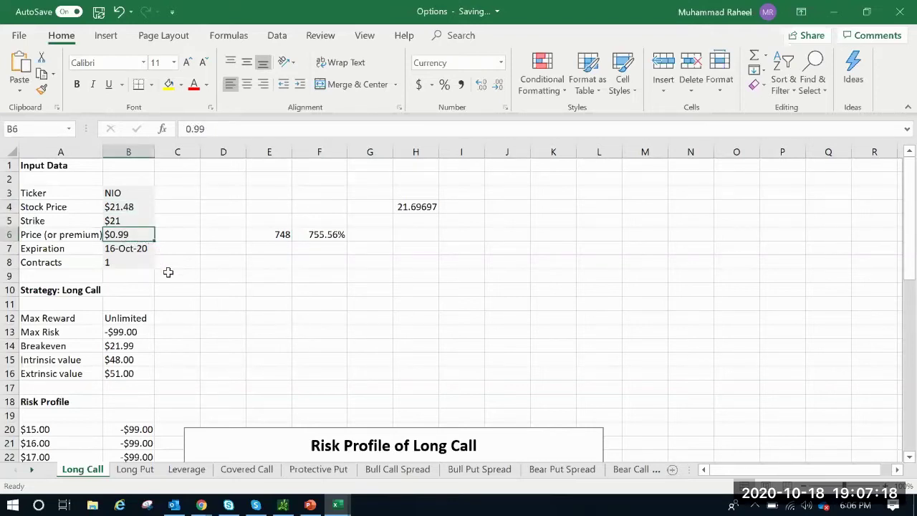
pyautogui.click(118, 360)
pyautogui.click(133, 373)
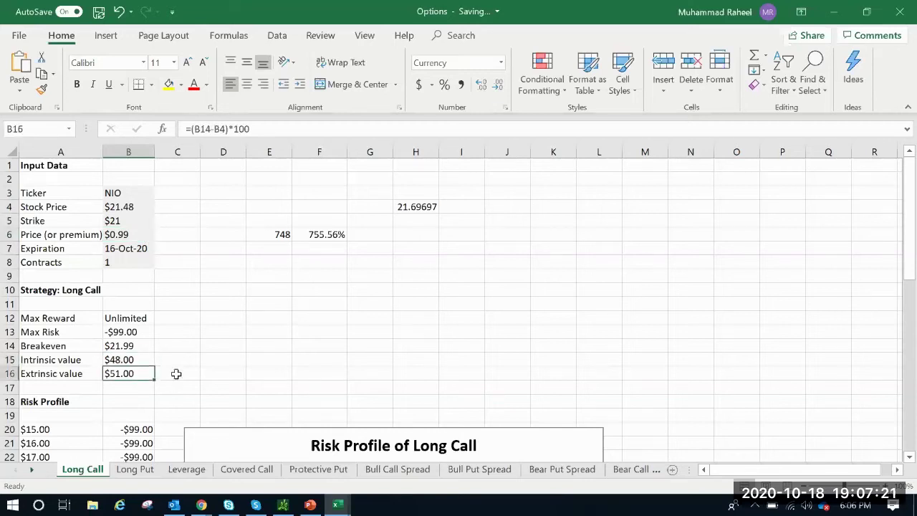
pyautogui.click(136, 222)
pyautogui.click(284, 505)
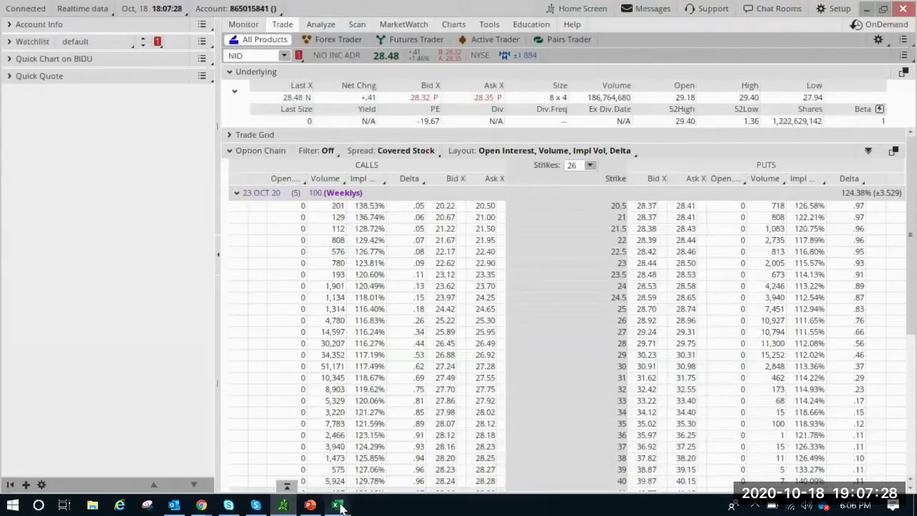
pyautogui.moveTo(341, 506)
pyautogui.click(308, 456)
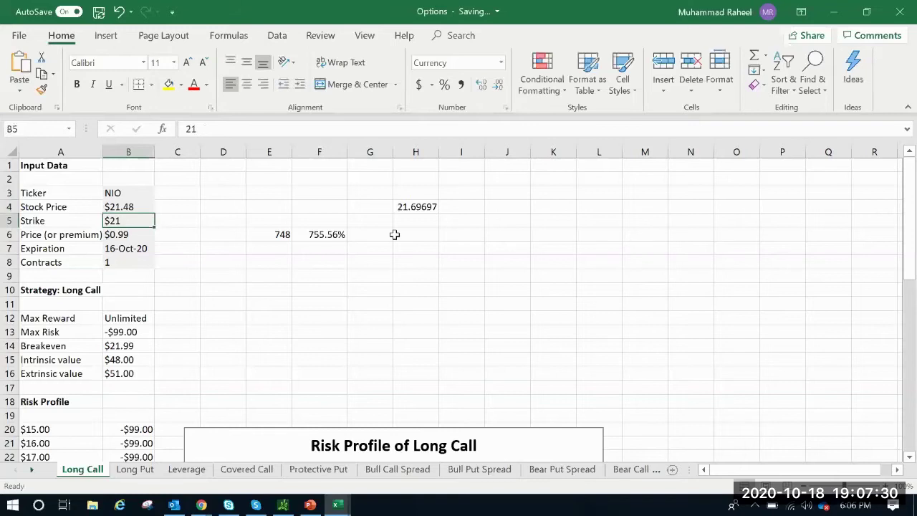
# - Clear the scratch calculations from the range E3:I7 on the Long Call sheet
pyautogui.moveTo(280, 190); pyautogui.dragTo(450, 252)
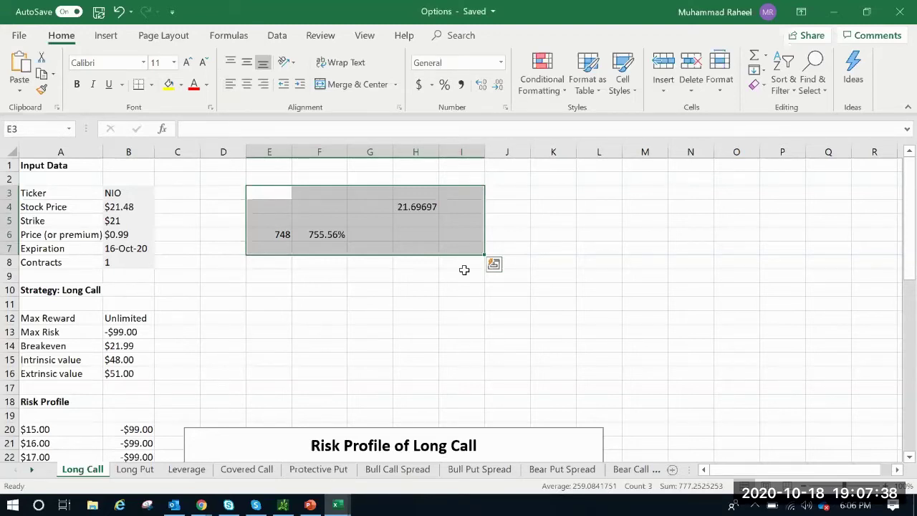
pyautogui.press('Delete')
pyautogui.click(520, 272)
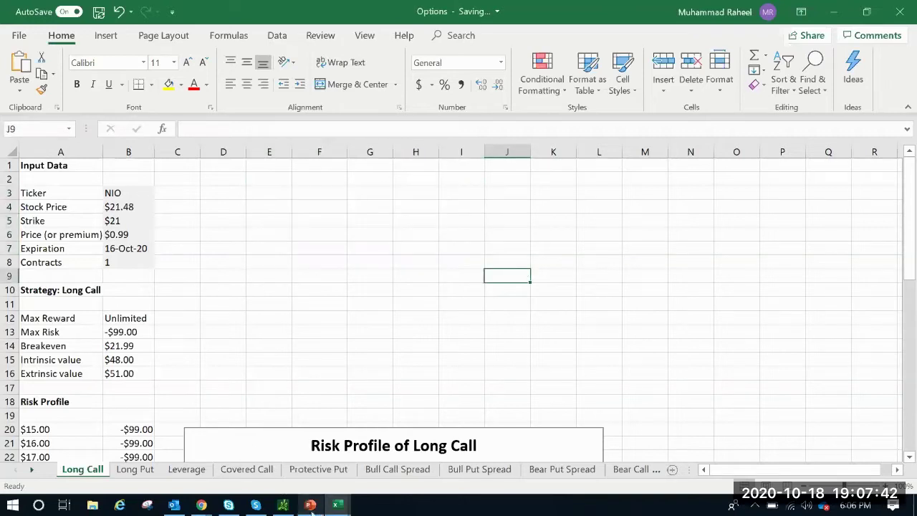
# - Switch to the trading platform and examine the NIO option chain for the 23 OCT 20 expiration
pyautogui.click(310, 505)
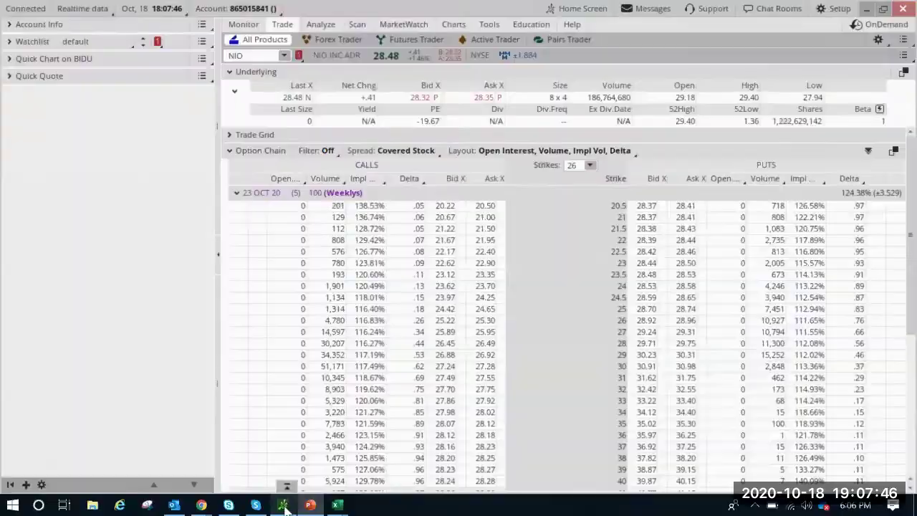
pyautogui.moveTo(338, 504)
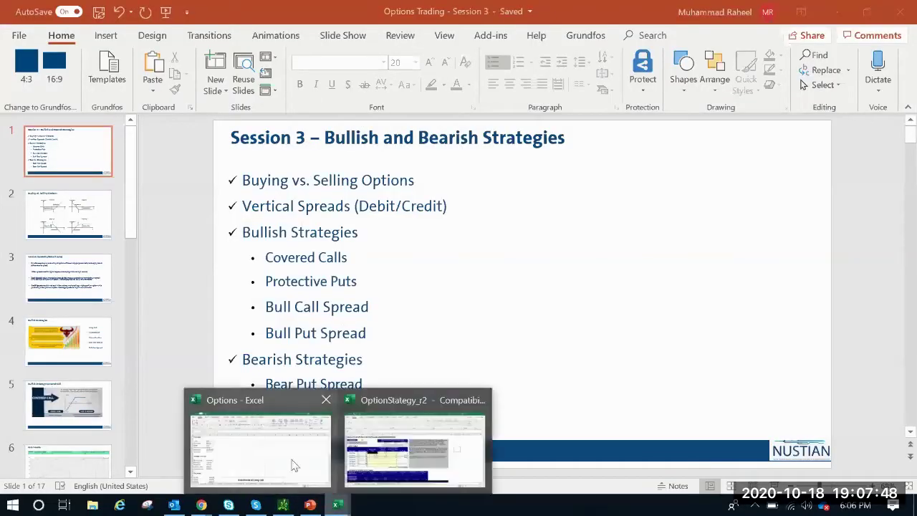
pyautogui.click(291, 463)
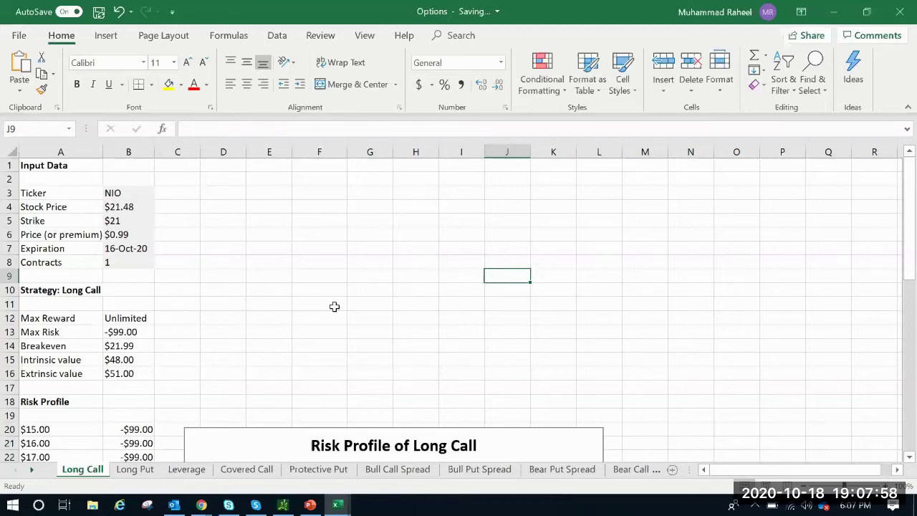
pyautogui.click(284, 505)
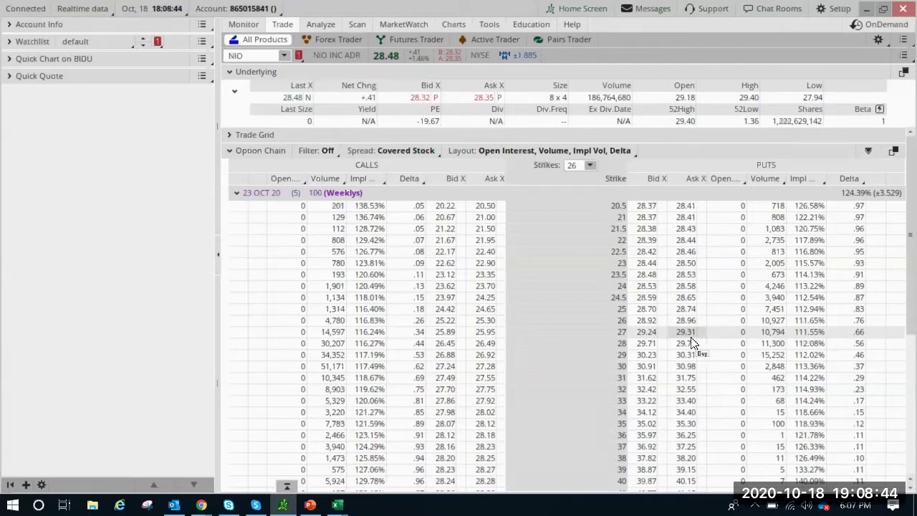
pyautogui.scroll(-1, 523, 265)
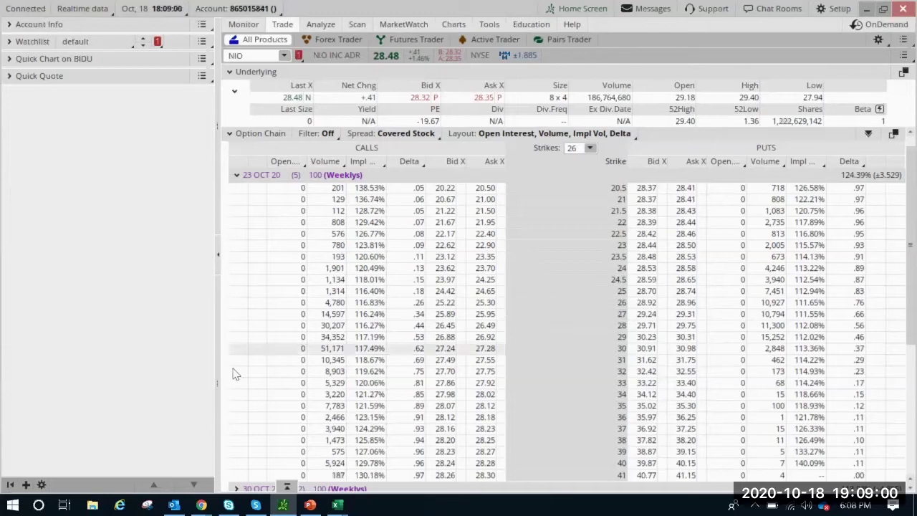
# - Switch to the Zoom meeting in Chrome and read the group chat
pyautogui.moveTo(204, 507)
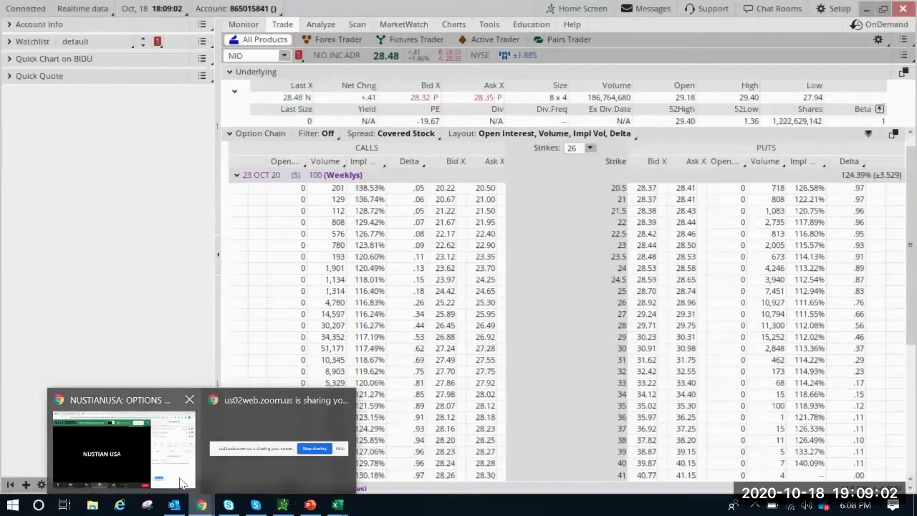
pyautogui.click(172, 459)
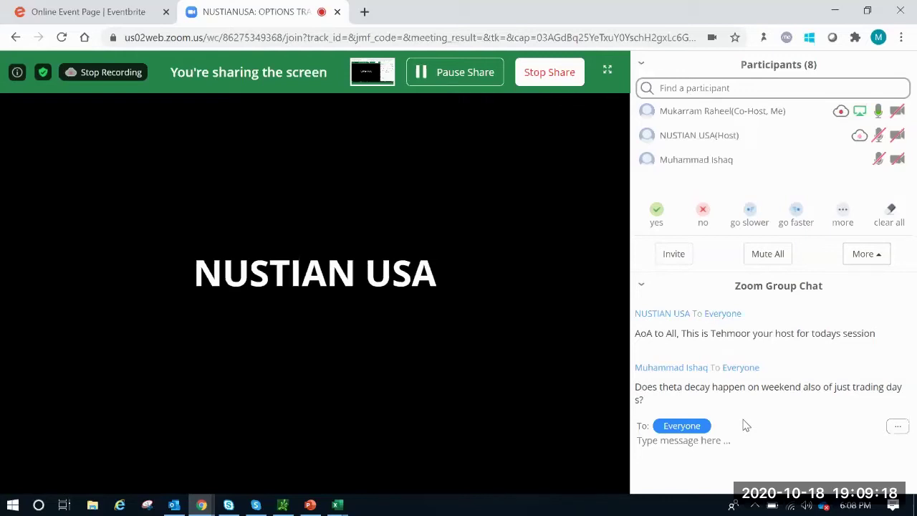
# - Switch to the Options workbook and divide the extrinsic value by five with =B16/5 in D15 of the Long Call sheet
pyautogui.click(341, 506)
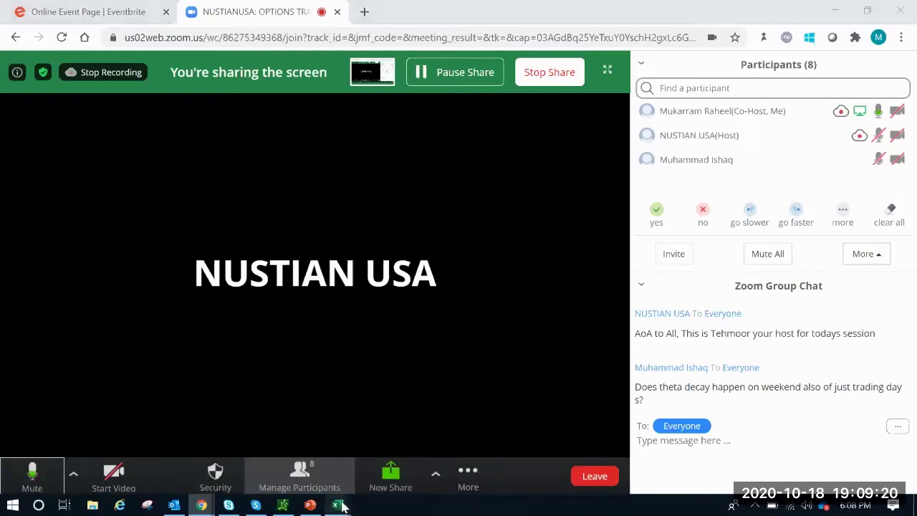
pyautogui.click(308, 475)
pyautogui.click(128, 359)
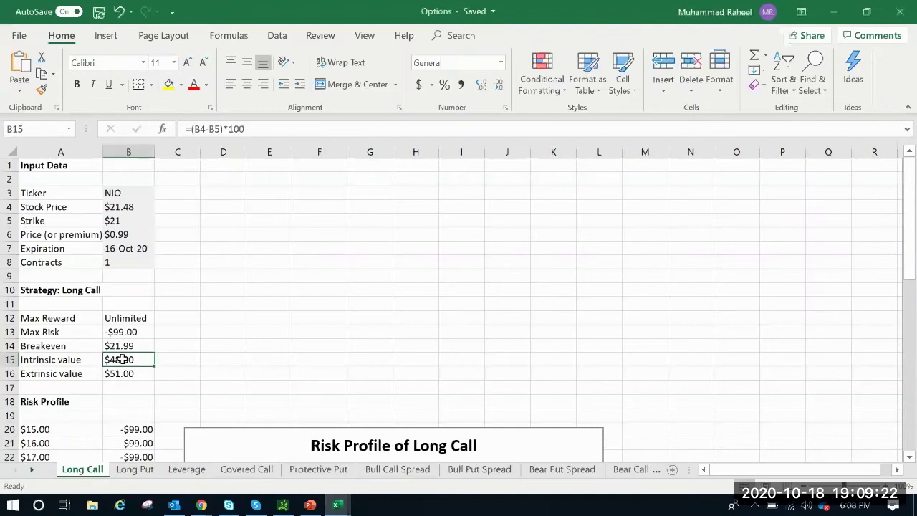
pyautogui.click(218, 356)
pyautogui.write('=')
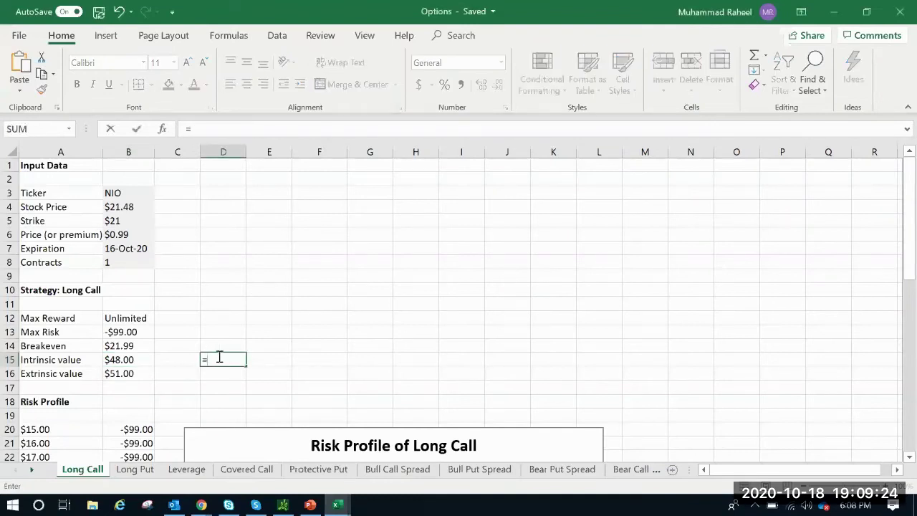
pyautogui.click(133, 375)
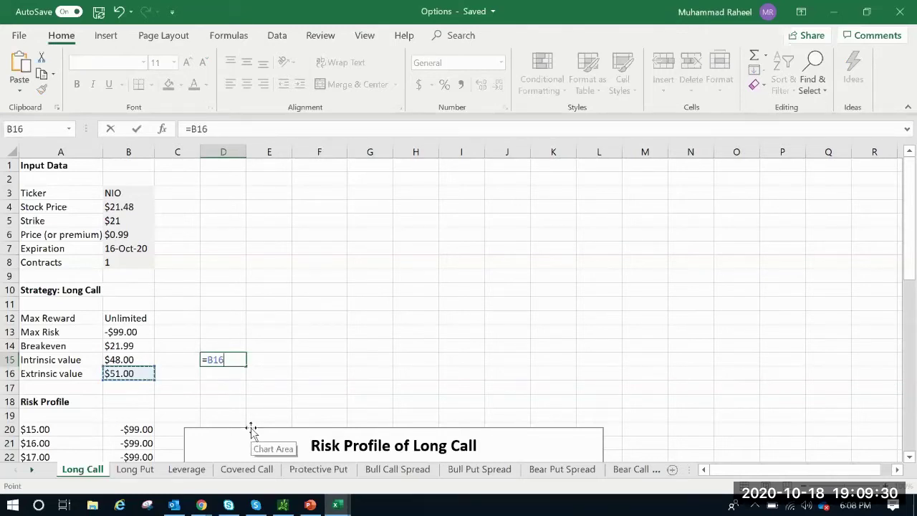
pyautogui.write('/5')
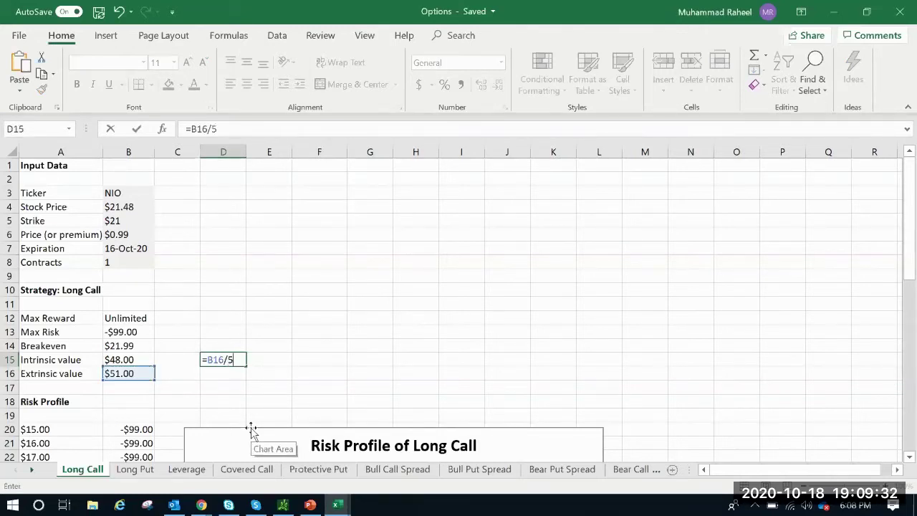
pyautogui.press('Return')
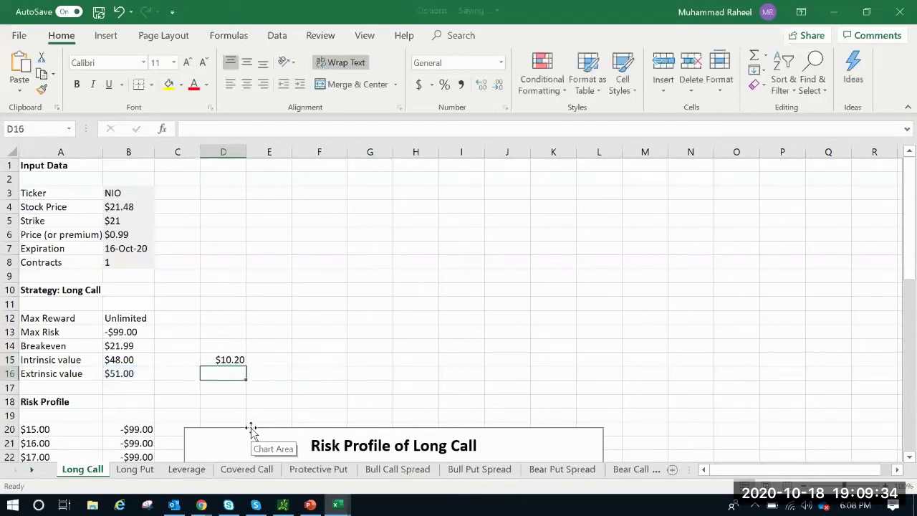
# - Review the formula in D15 and the strike cell on the Long Call sheet
pyautogui.click(230, 364)
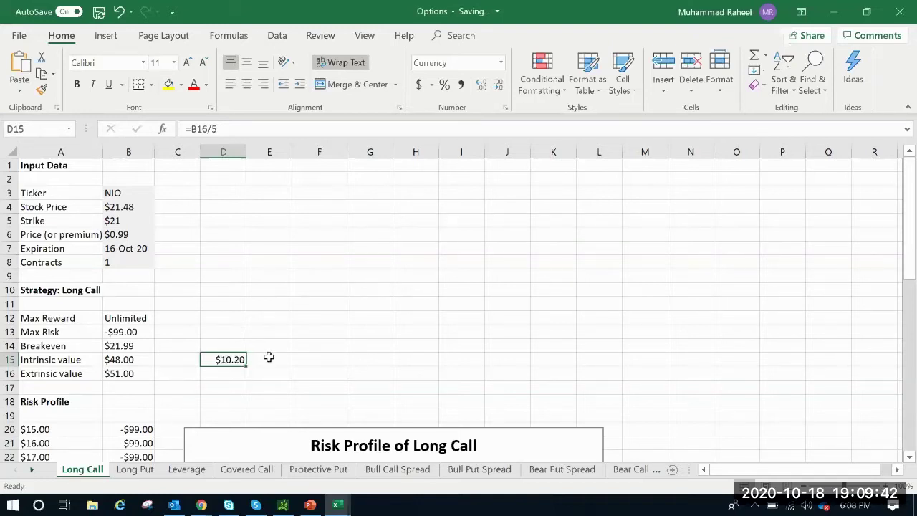
pyautogui.click(126, 220)
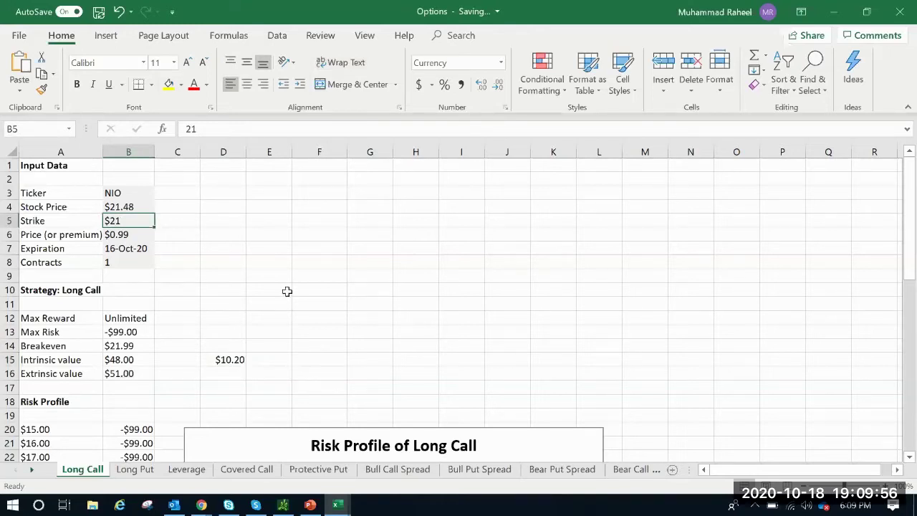
pyautogui.click(227, 359)
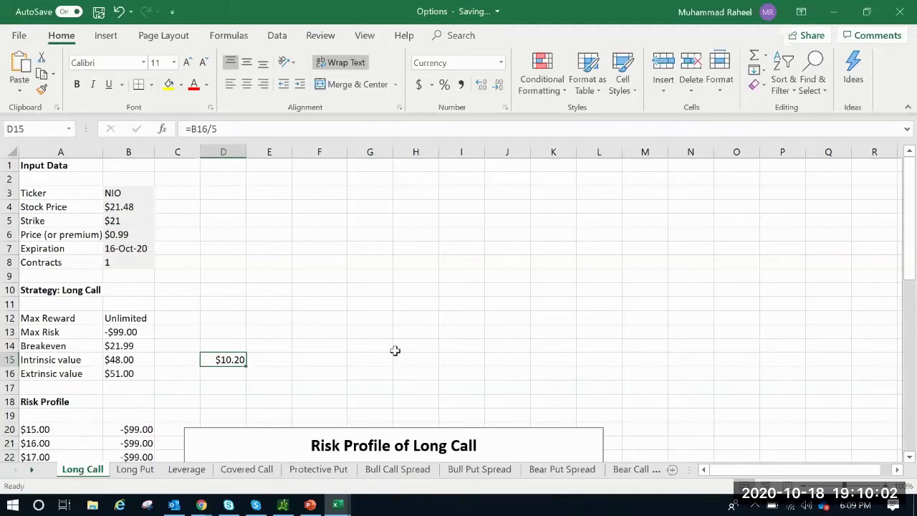
# - Check the Zoom group chat in Chrome and switch to the Options Trading - Session 3 presentation in PowerPoint
pyautogui.click(201, 505)
pyautogui.click(178, 466)
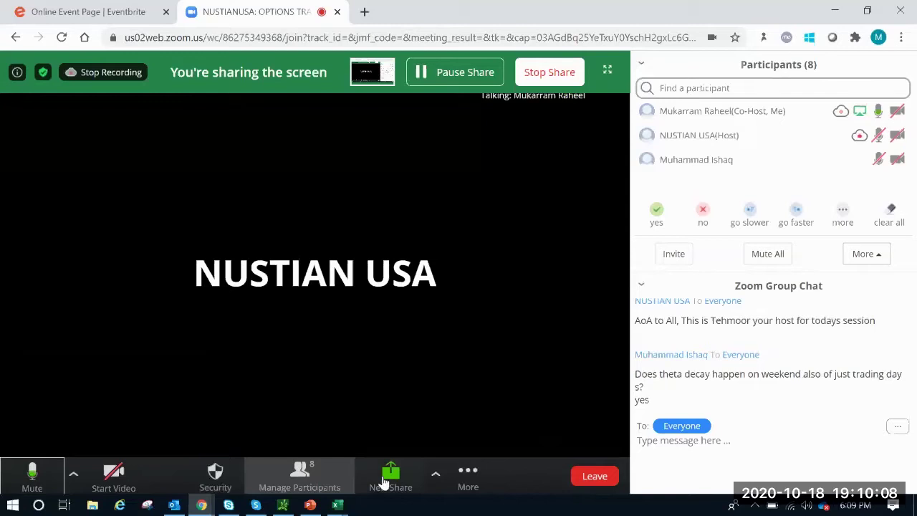
pyautogui.click(311, 505)
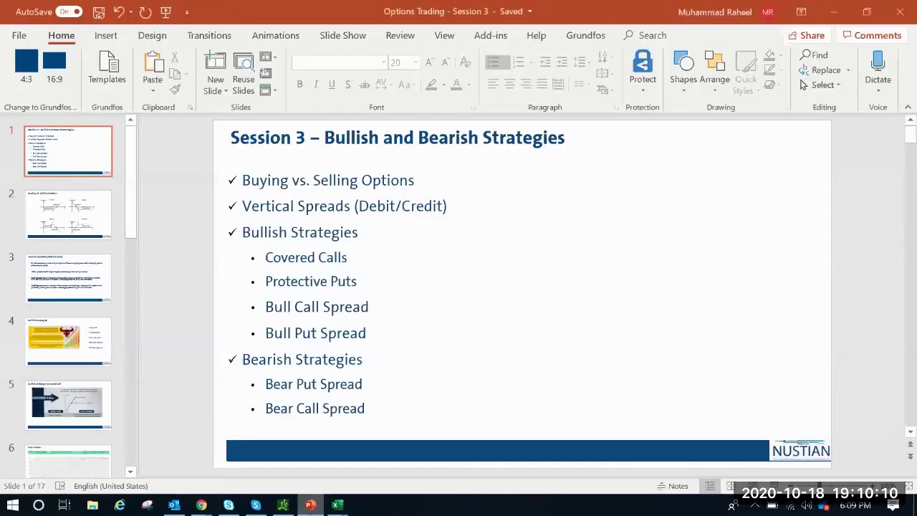
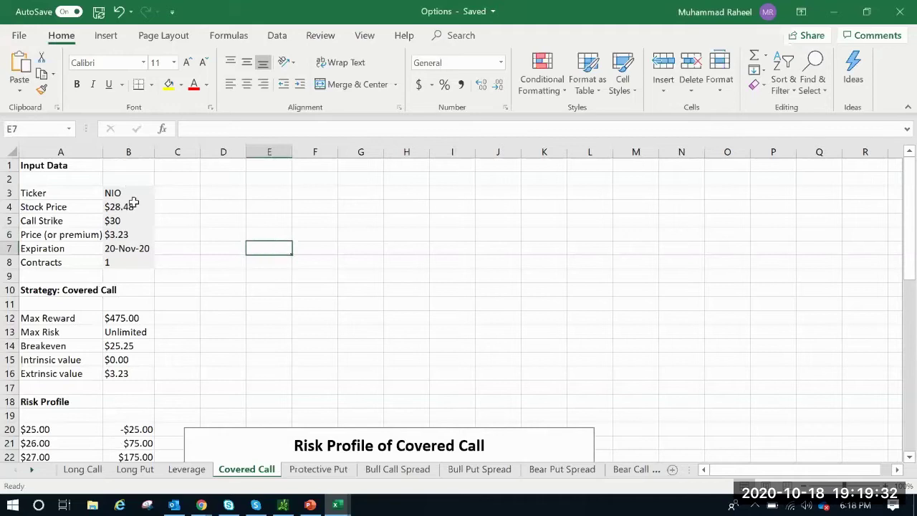
# - On the Covered Call sheet, enter =100 in E4 for the shares and $30 in G4 for the stock price scenario
pyautogui.click(141, 207)
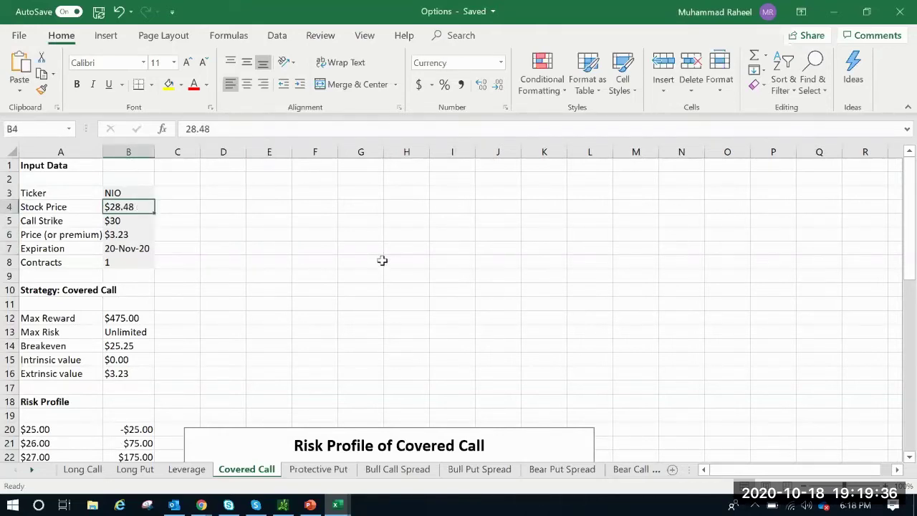
pyautogui.click(313, 221)
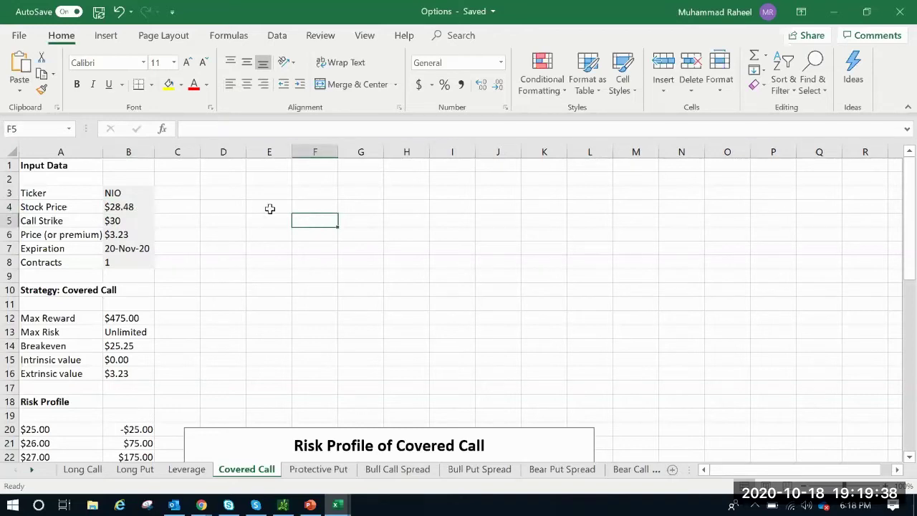
pyautogui.click(269, 208)
pyautogui.write('=100')
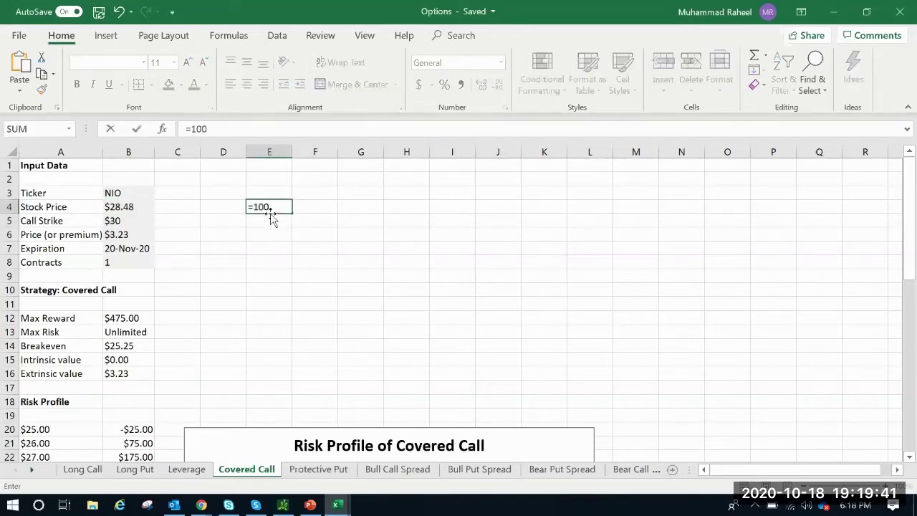
pyautogui.press('Return')
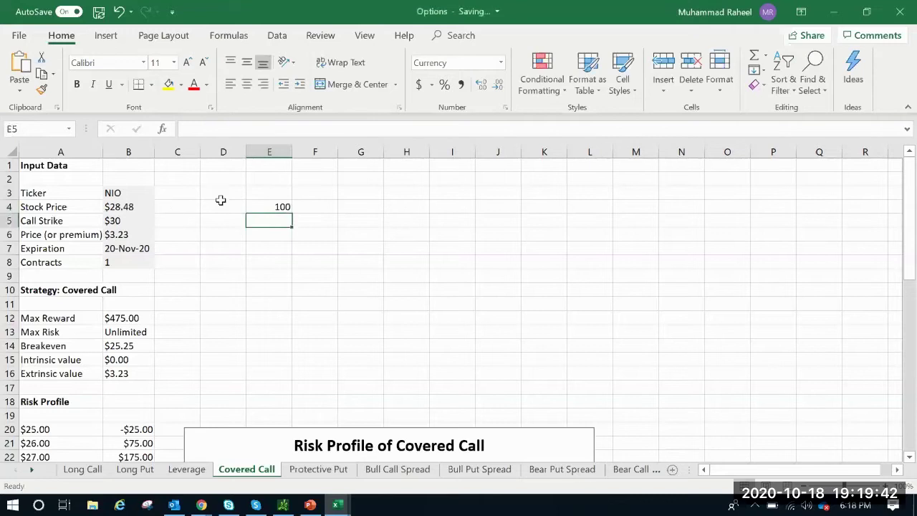
pyautogui.click(357, 208)
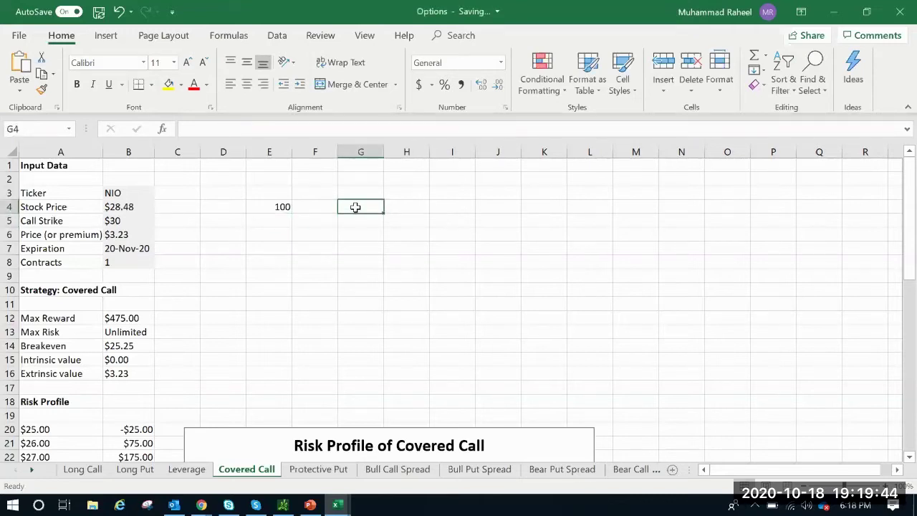
pyautogui.write('$30')
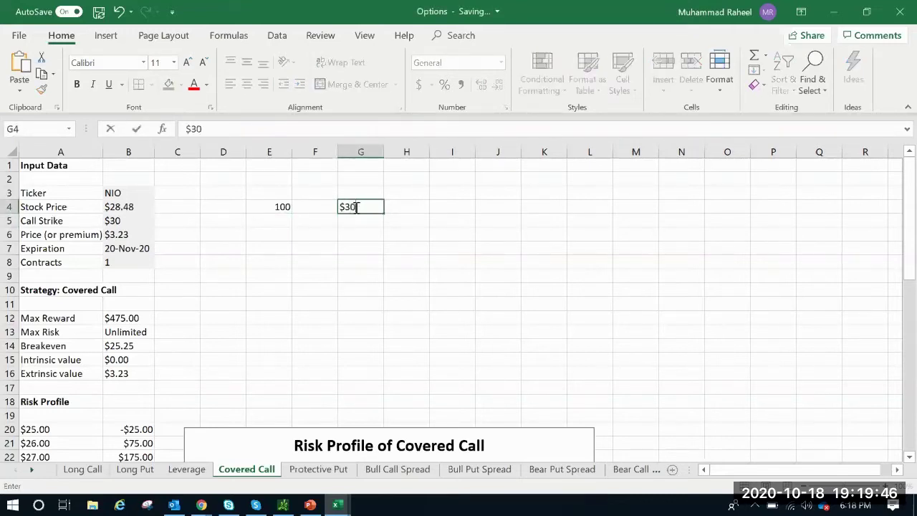
pyautogui.press('Return')
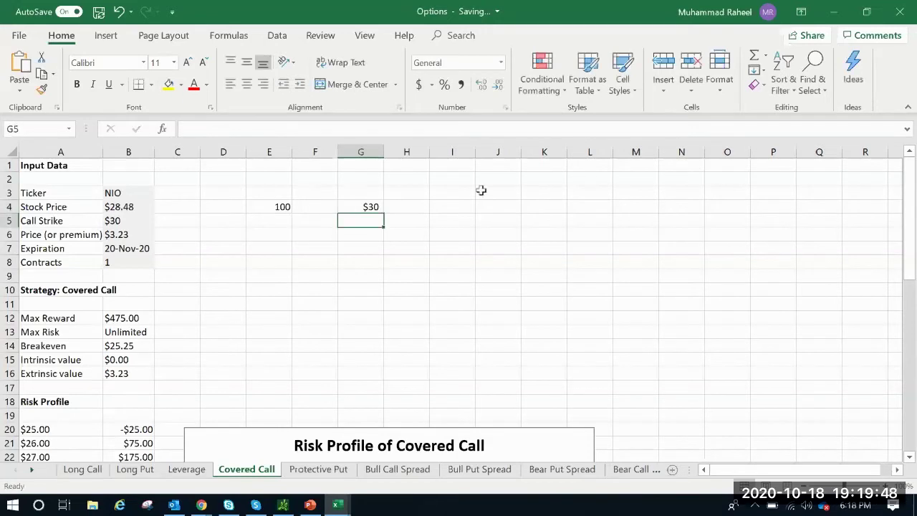
# - Calculate the stock gain for the $30 scenario in I4 with =(G4-B4)*100
pyautogui.click(455, 207)
pyautogui.write('=(')
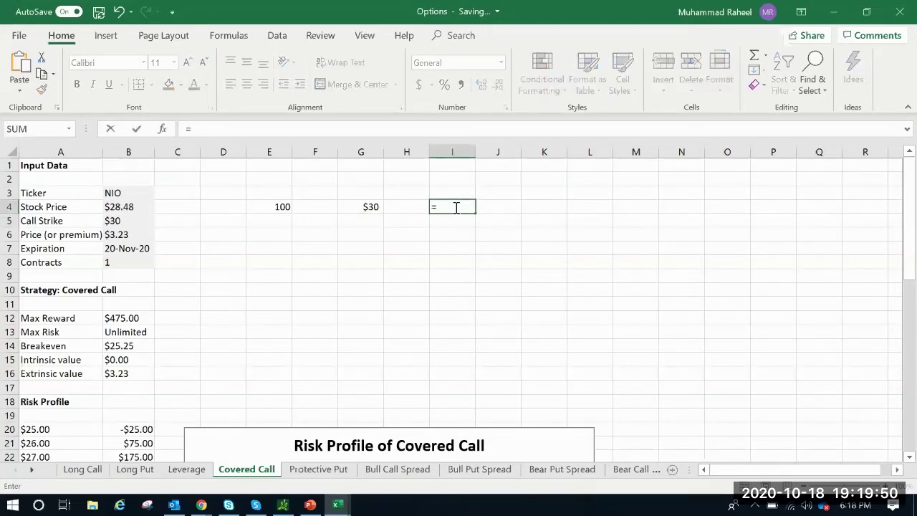
pyautogui.click(371, 206)
pyautogui.write('-')
pyautogui.click(131, 207)
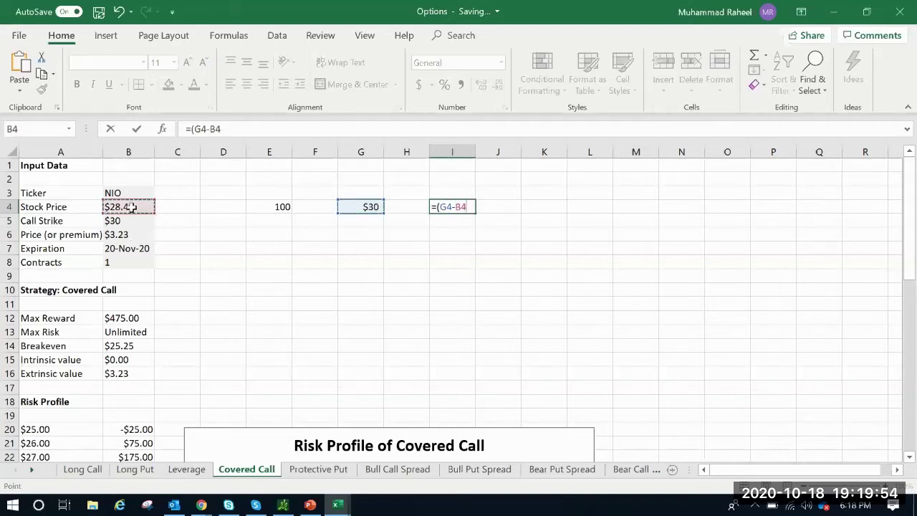
pyautogui.write(')*100')
pyautogui.press('Return')
pyautogui.click(652, 165)
pyautogui.click(626, 207)
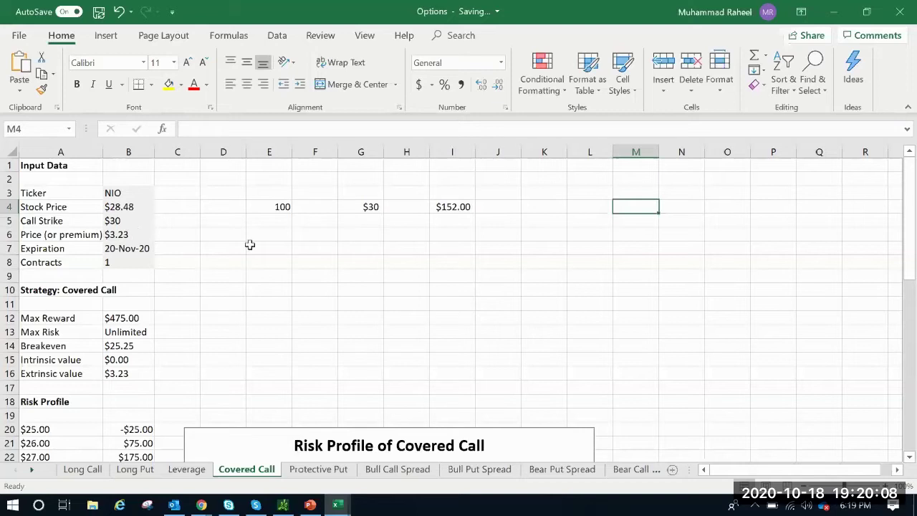
# - Add a second scenario on the Covered Call sheet with 100 in E5 and $25 in G5
pyautogui.click(283, 222)
pyautogui.write('10')
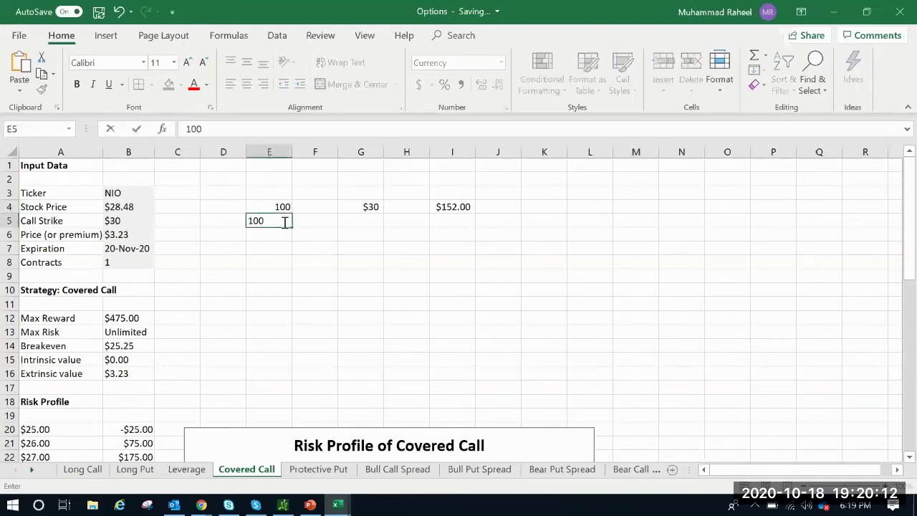
pyautogui.write('0')
pyautogui.click(361, 248)
pyautogui.click(367, 216)
pyautogui.doubleClick(367, 217)
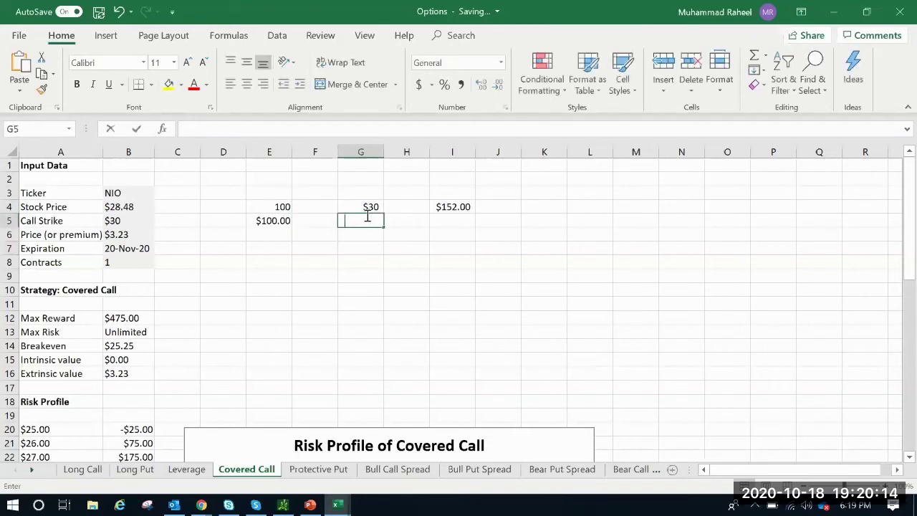
pyautogui.write('$')
pyautogui.press('Return')
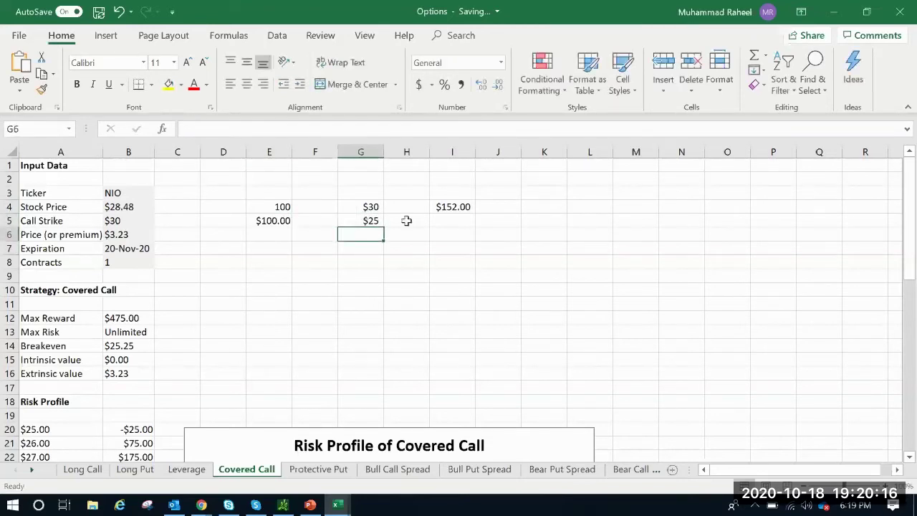
# - Calculate the stock result for the $25 scenario in I5 with =(G5-B4)*100
pyautogui.click(432, 221)
pyautogui.write('=(')
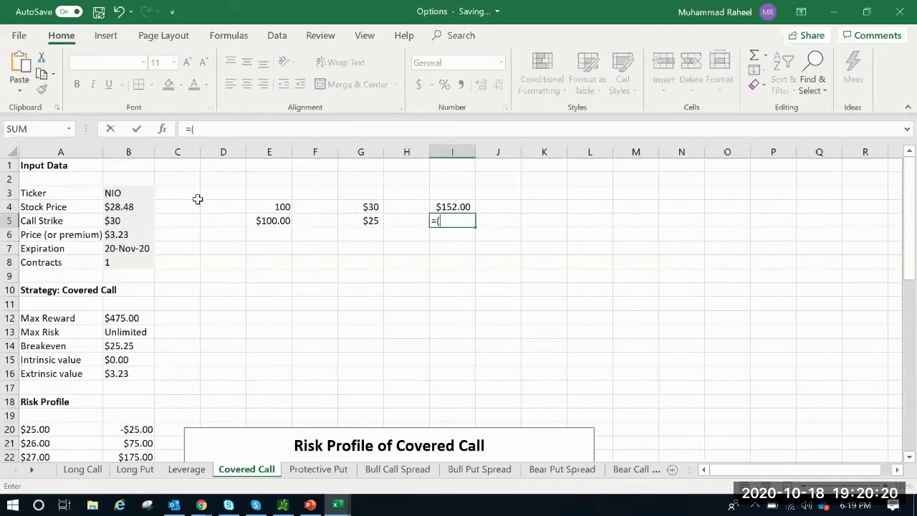
pyautogui.click(374, 222)
pyautogui.write('-')
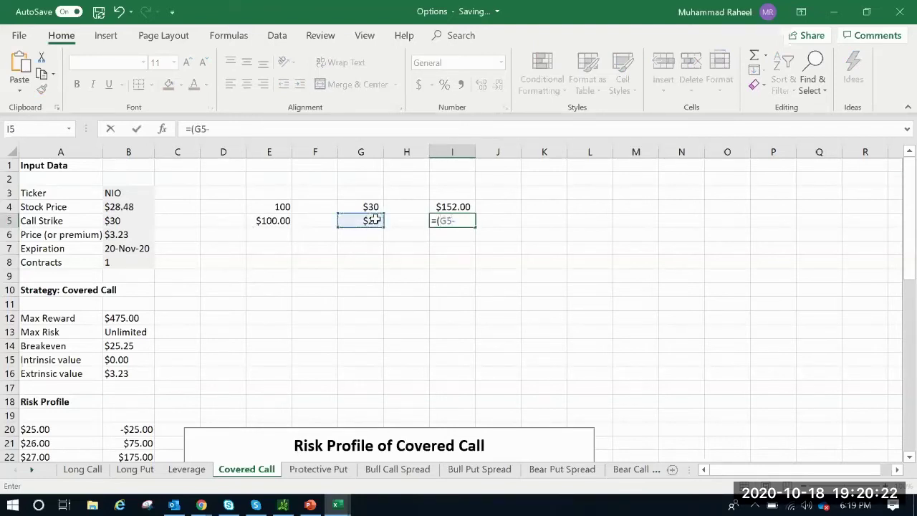
pyautogui.click(125, 205)
pyautogui.write(')*100')
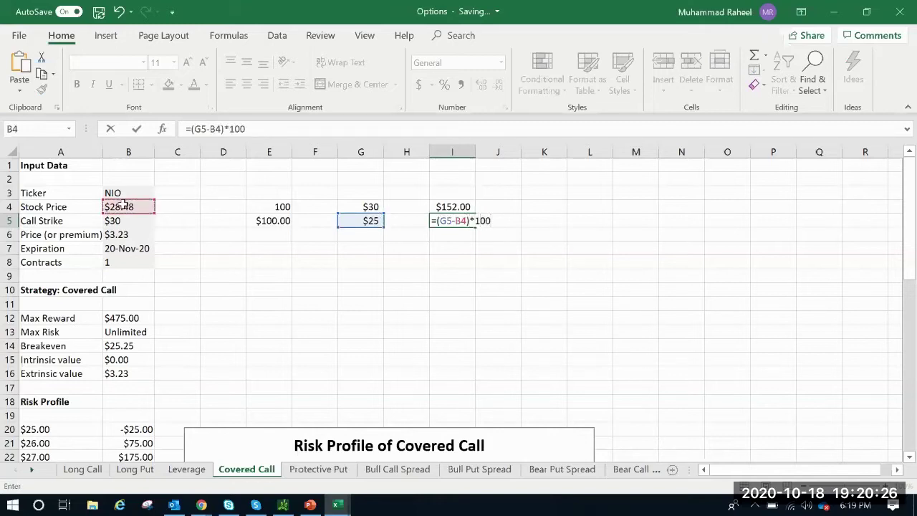
pyautogui.press('Return')
pyautogui.click(453, 220)
pyautogui.click(516, 247)
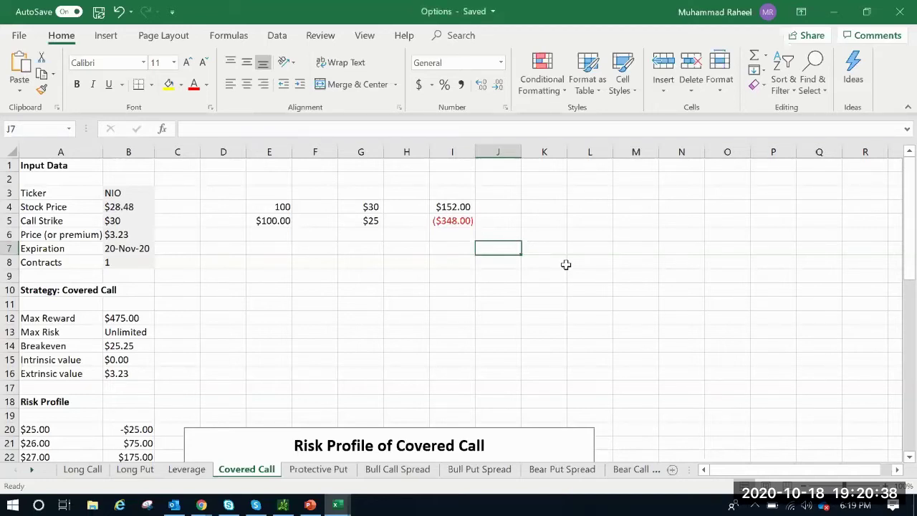
# - Review the covered call's expiration, call strike, risk profile and the scenario price in G5
pyautogui.click(120, 252)
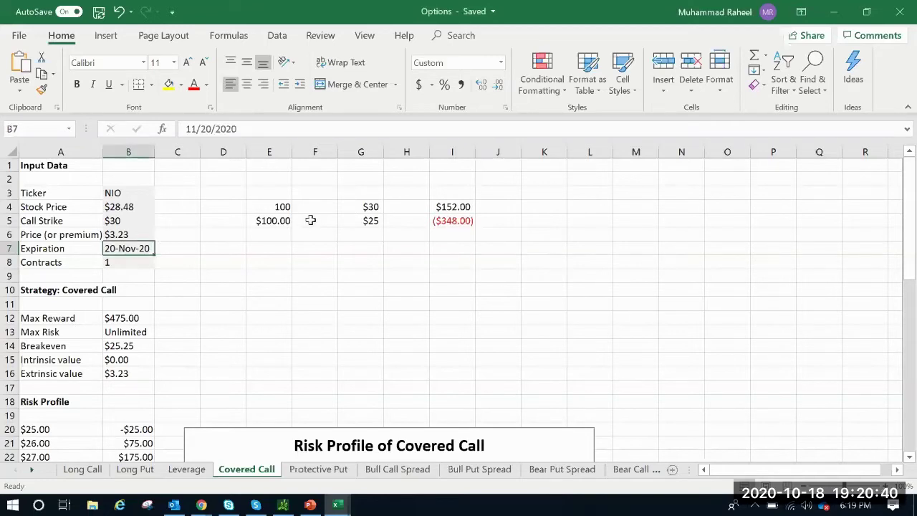
pyautogui.click(127, 224)
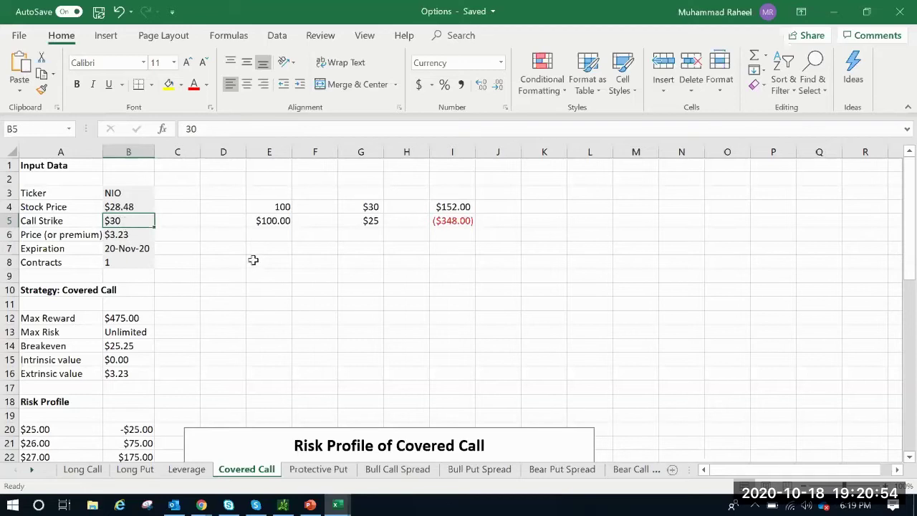
pyautogui.scroll(-4, 334, 287)
pyautogui.scroll(4, 332, 291)
pyautogui.click(363, 221)
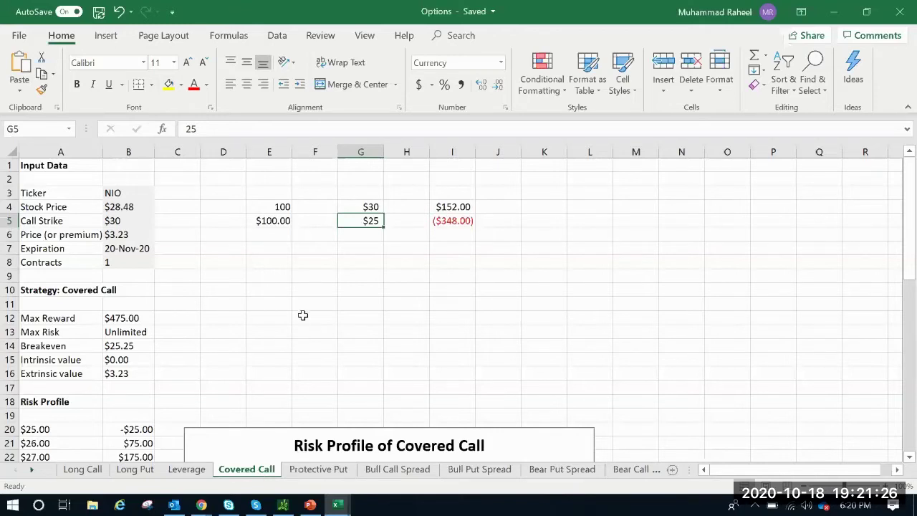
# - Switch to the trading platform, expand NIO's 20 NOV 20 option chain and set its spread type to Single
pyautogui.click(283, 505)
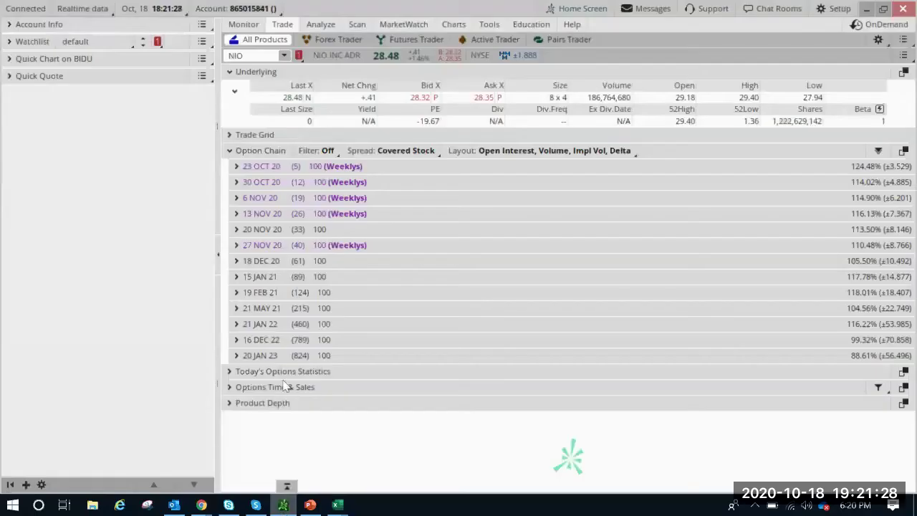
pyautogui.click(237, 230)
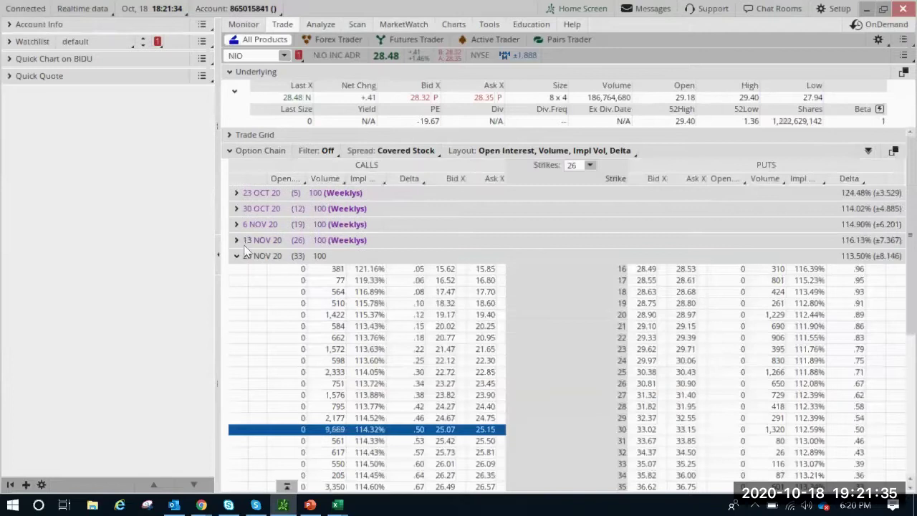
pyautogui.click(405, 152)
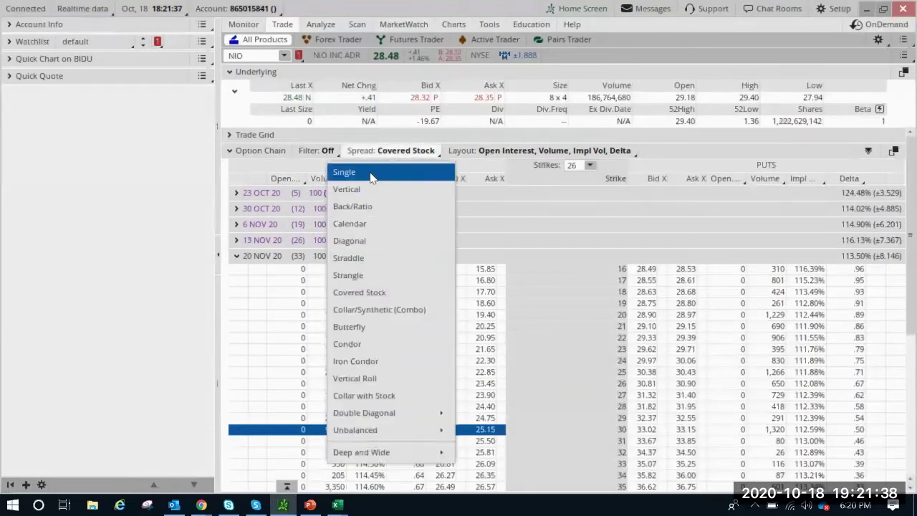
pyautogui.click(363, 294)
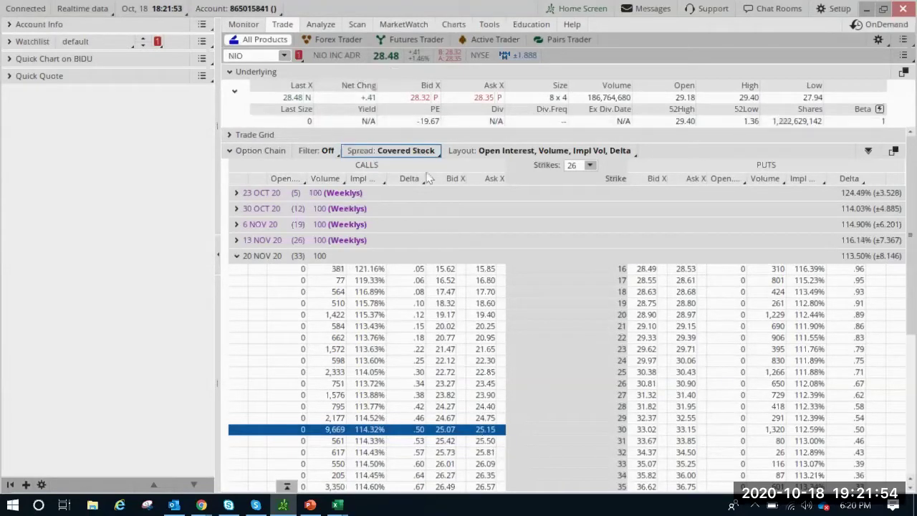
pyautogui.click(391, 154)
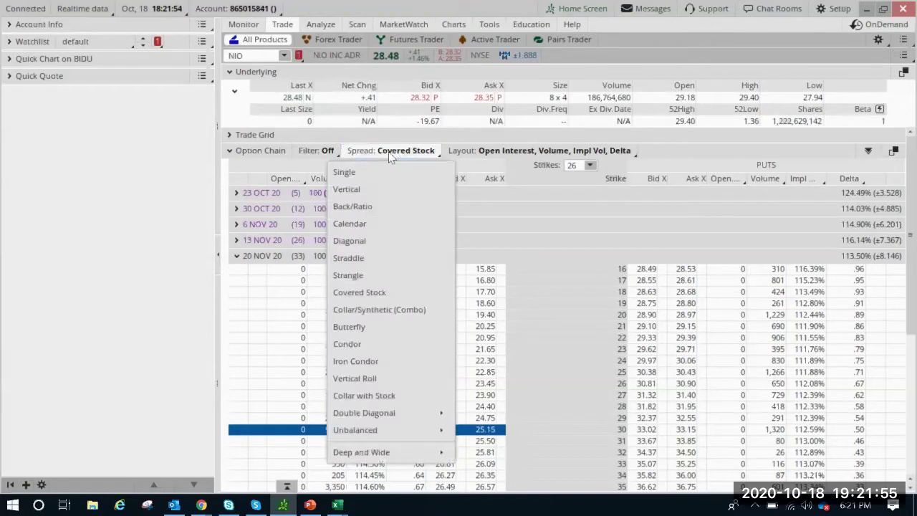
pyautogui.click(344, 172)
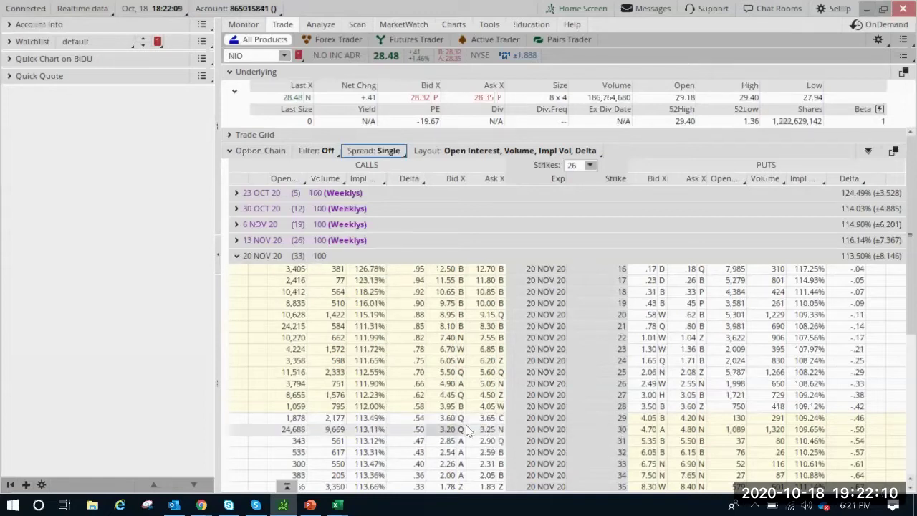
# - Return to the Options workbook and enter the total call premium of $323 in E9 on the Covered Call sheet
pyautogui.moveTo(337, 505)
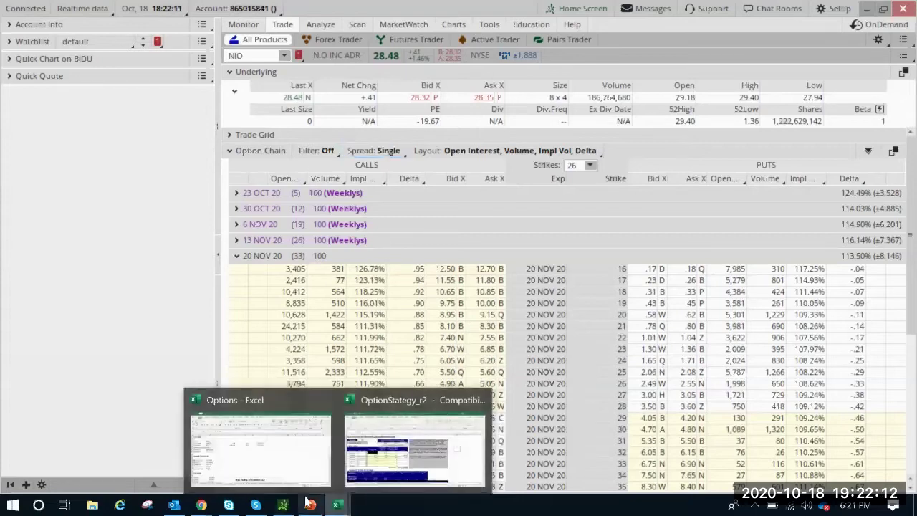
pyautogui.click(266, 485)
pyautogui.click(133, 236)
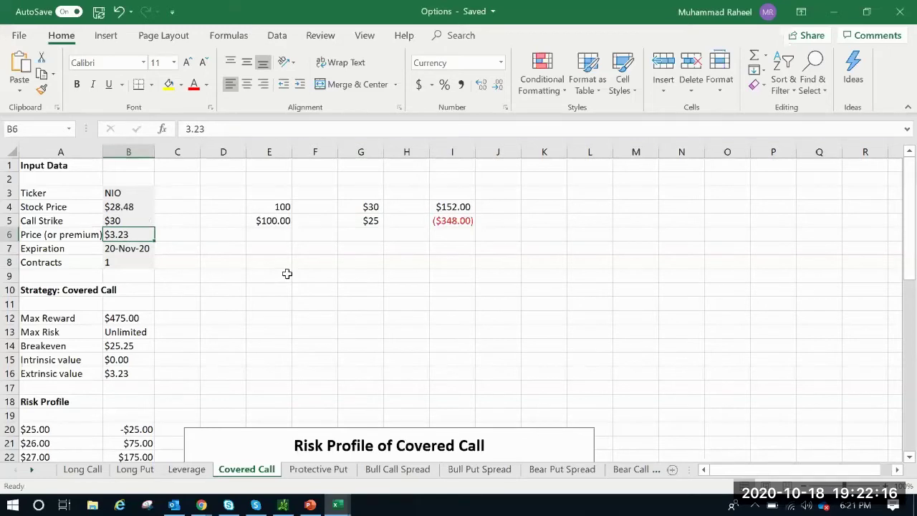
pyautogui.click(131, 250)
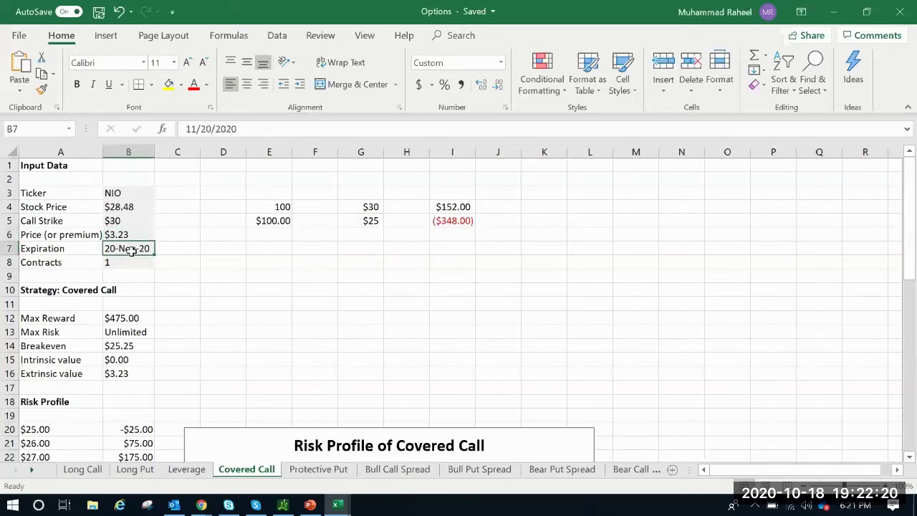
pyautogui.click(126, 234)
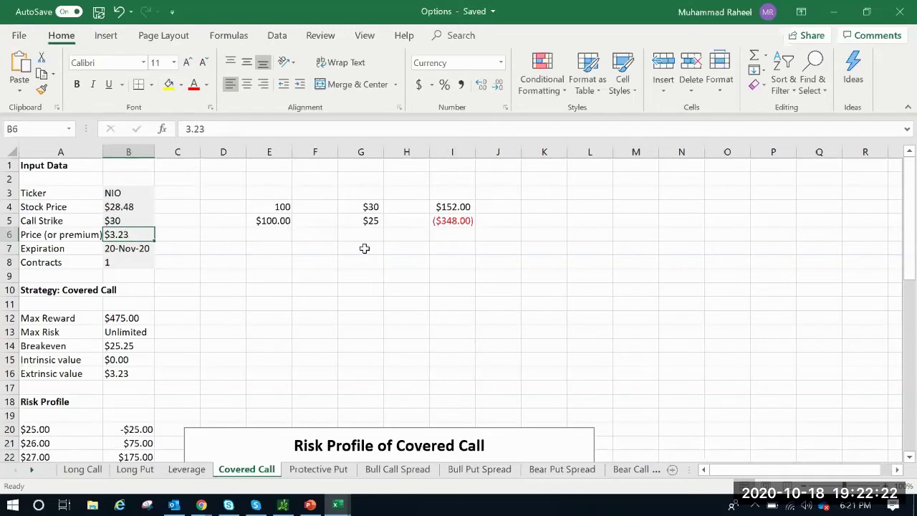
pyautogui.click(271, 275)
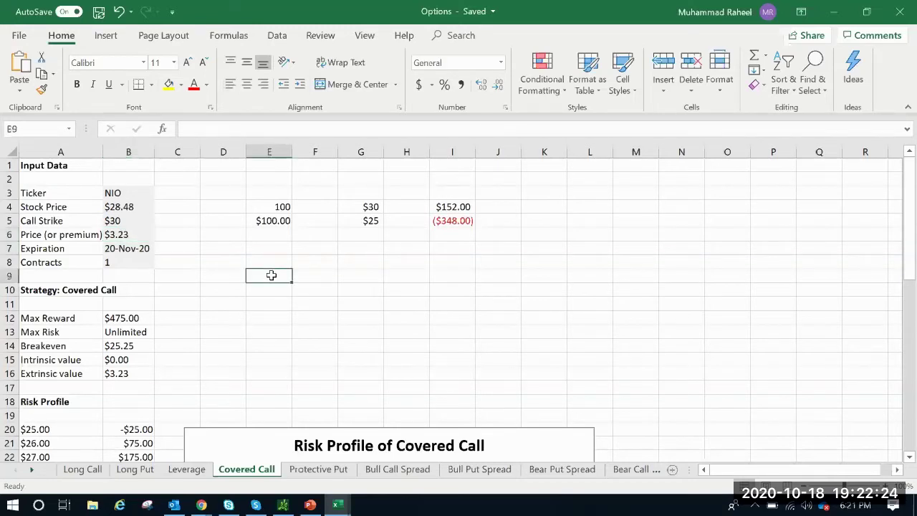
pyautogui.write('$323')
pyautogui.press('Return')
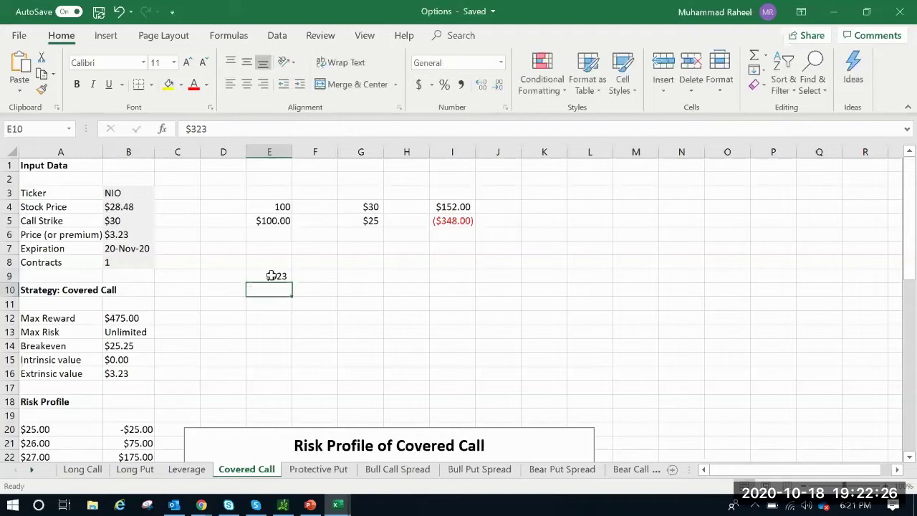
# - Review the premium in E9, the share count in E4 and the call strike in B5
pyautogui.click(490, 261)
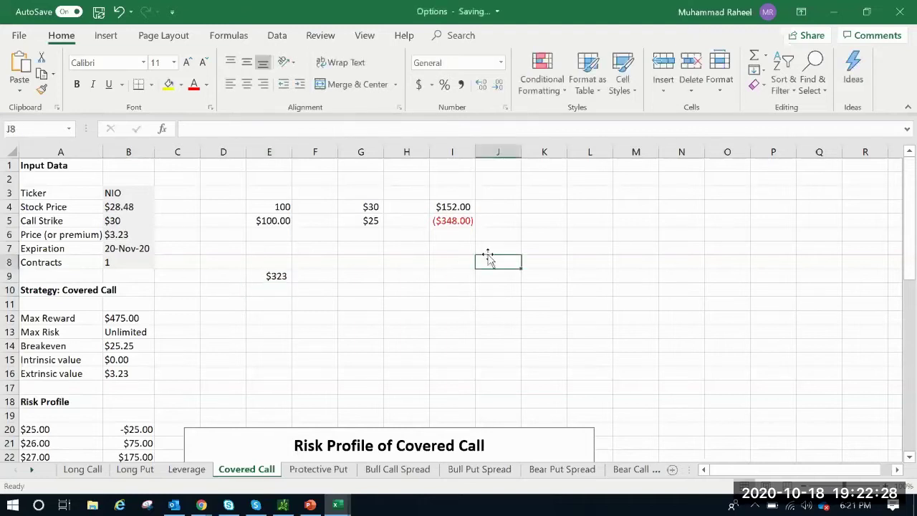
pyautogui.click(271, 278)
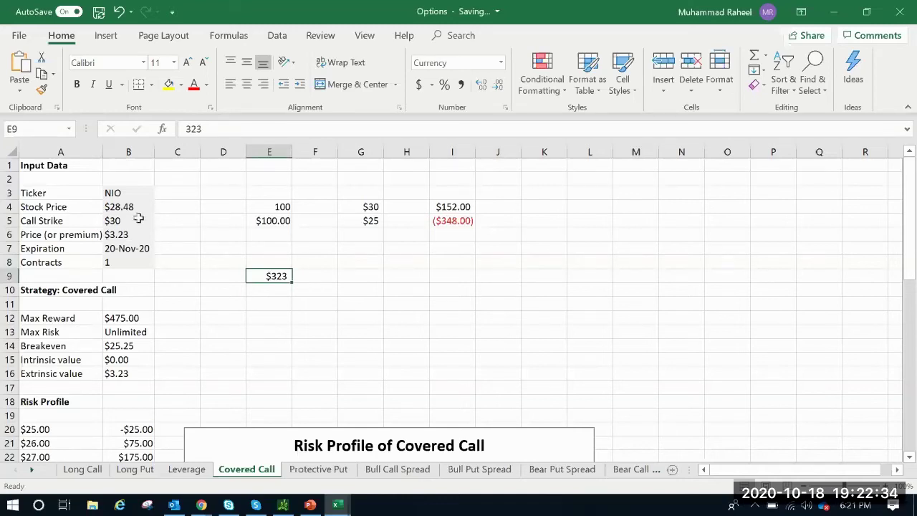
pyautogui.click(279, 206)
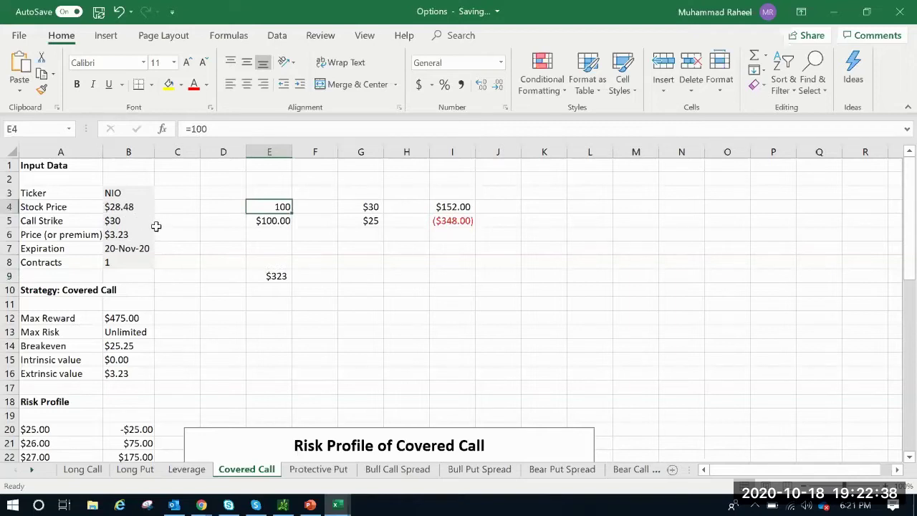
pyautogui.click(278, 275)
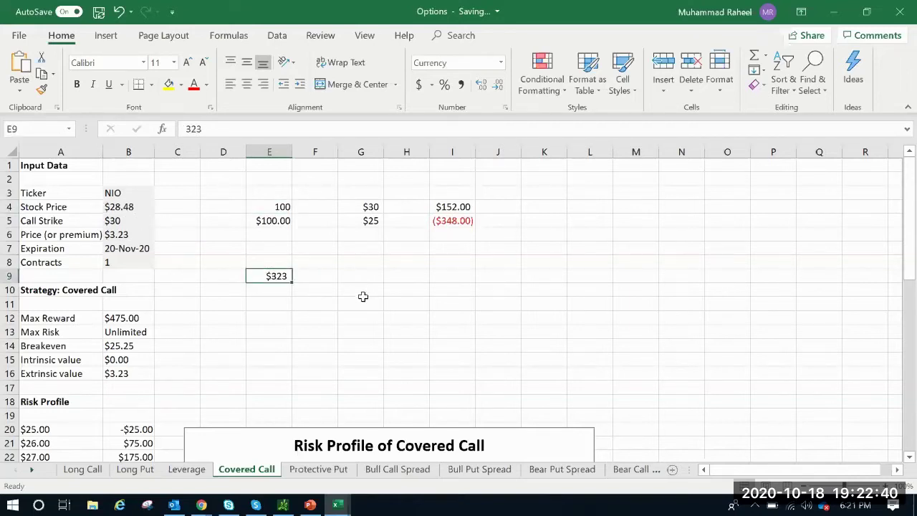
pyautogui.click(117, 220)
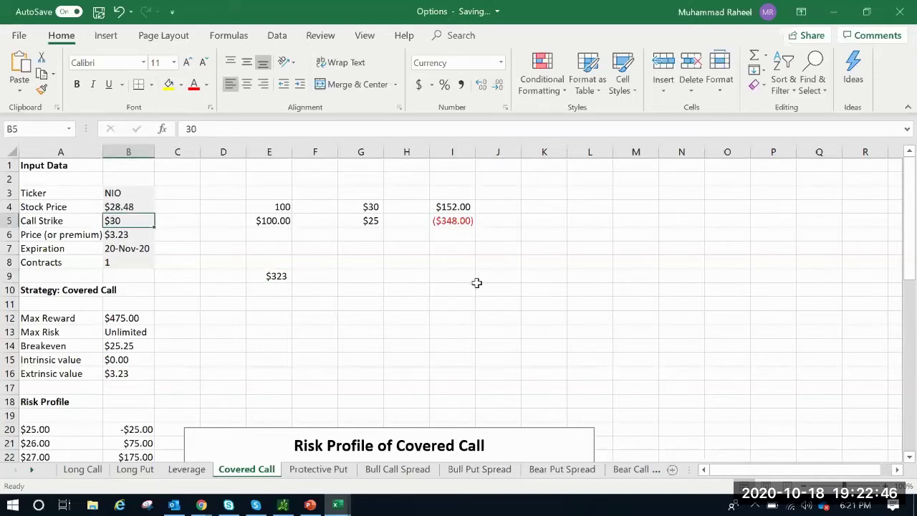
pyautogui.scroll(-5, 477, 283)
pyautogui.scroll(5, 477, 287)
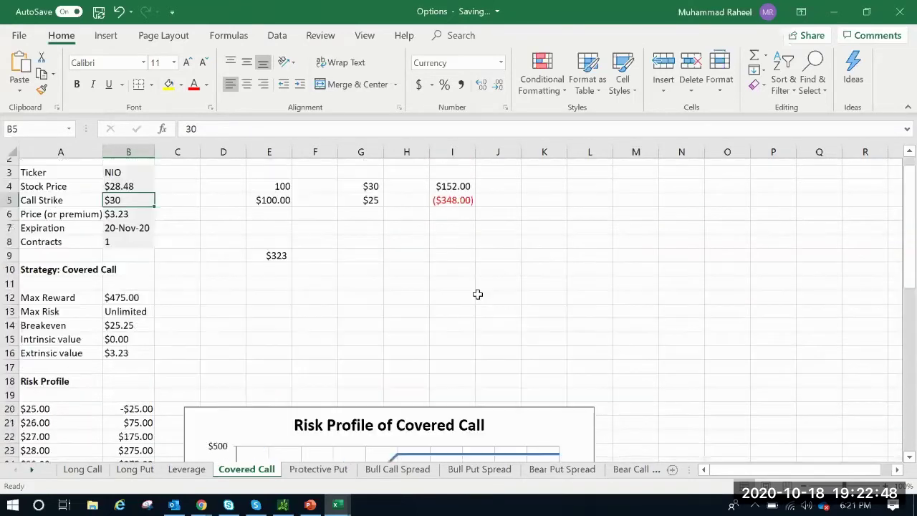
pyautogui.scroll(1, 477, 294)
# - Enter a scenario stock price of $40 in G9
pyautogui.click(368, 274)
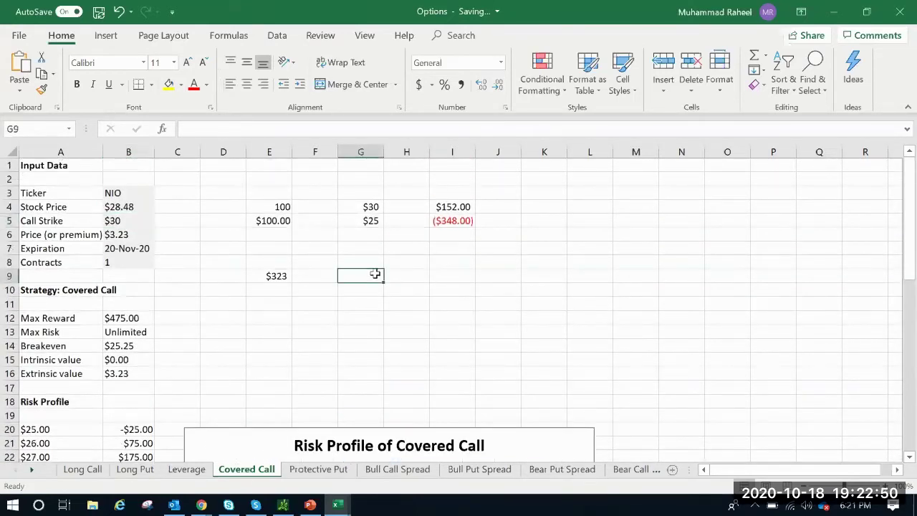
pyautogui.write('$40')
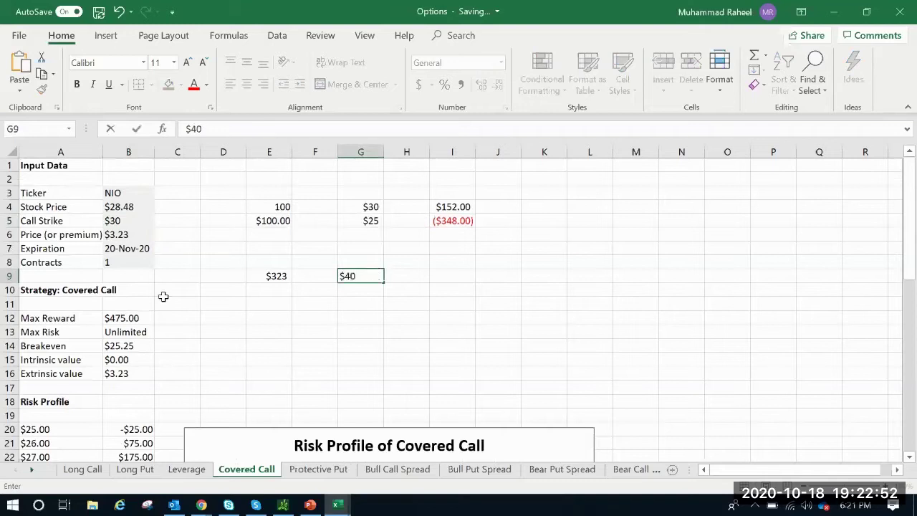
pyautogui.click(555, 285)
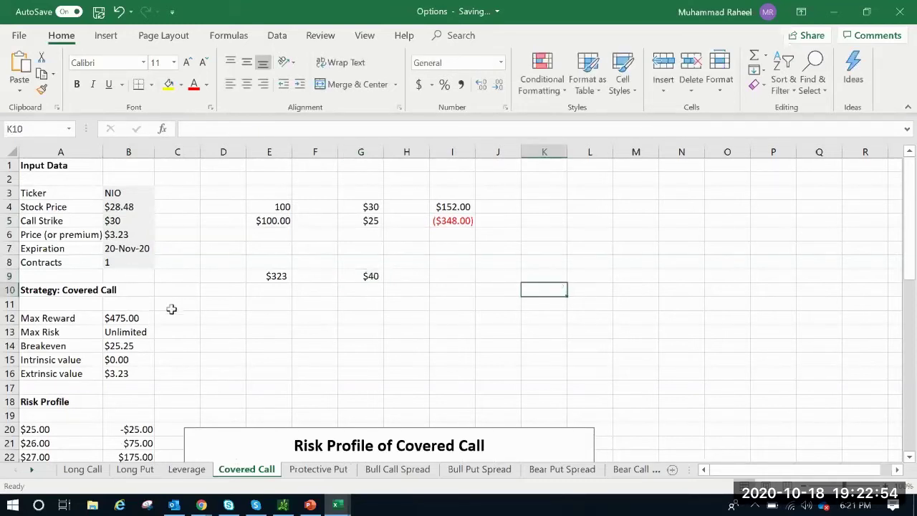
# - Set the scenario stock price in G9 to $35
pyautogui.click(371, 275)
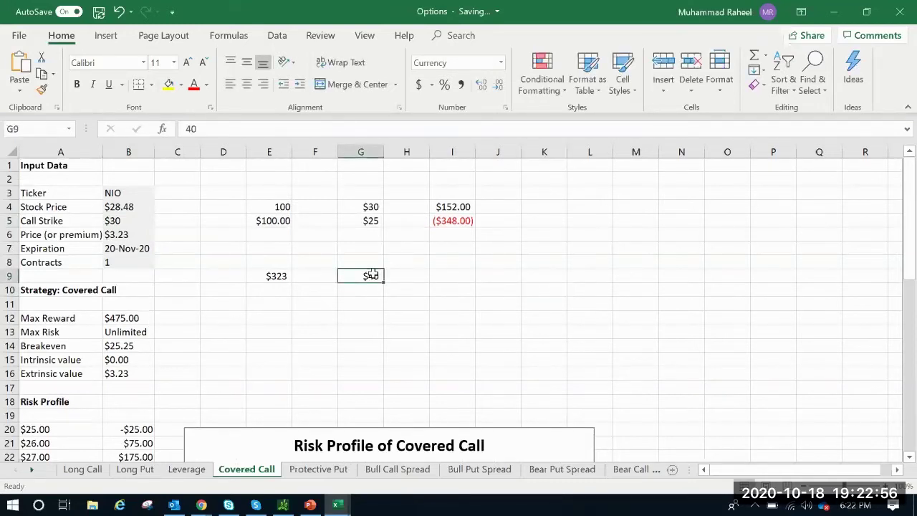
pyautogui.write('$35')
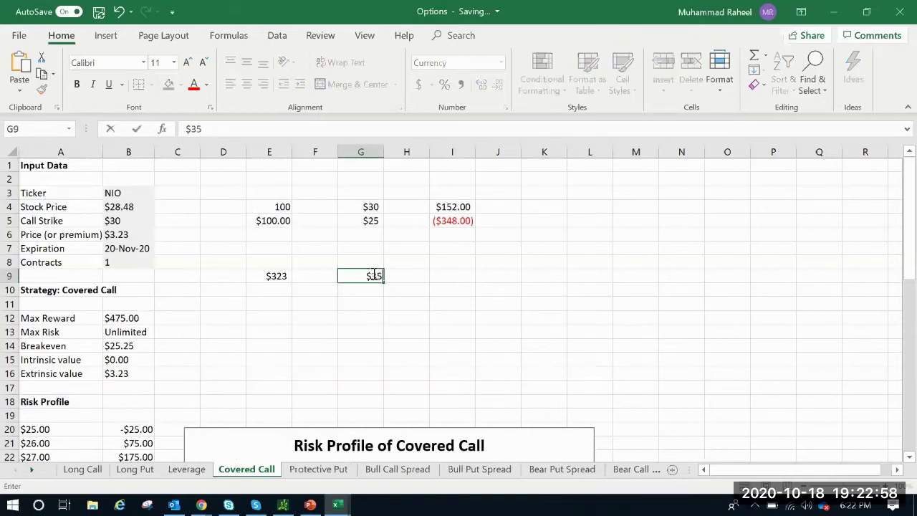
pyautogui.press('Return')
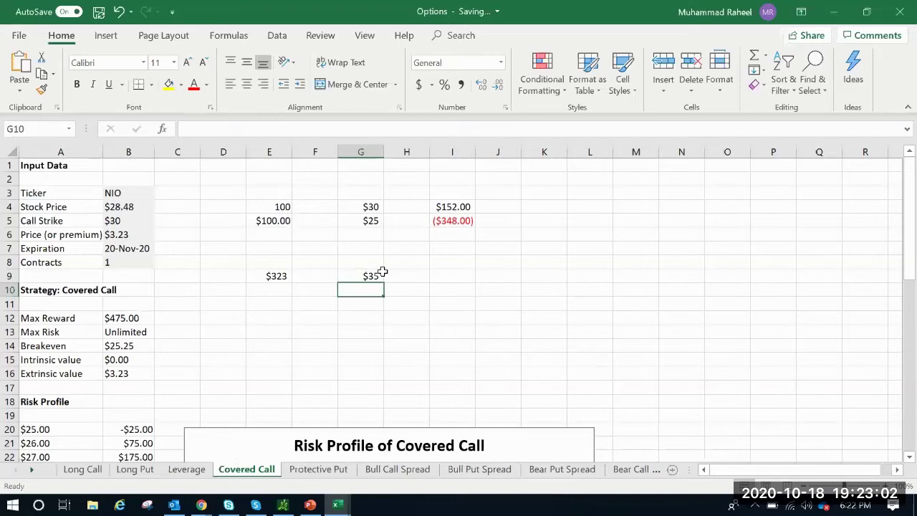
# - Calculate the stock gain for the $35 scenario in G11 with =(35-B4)*100, accepting the formula correction
pyautogui.click(366, 307)
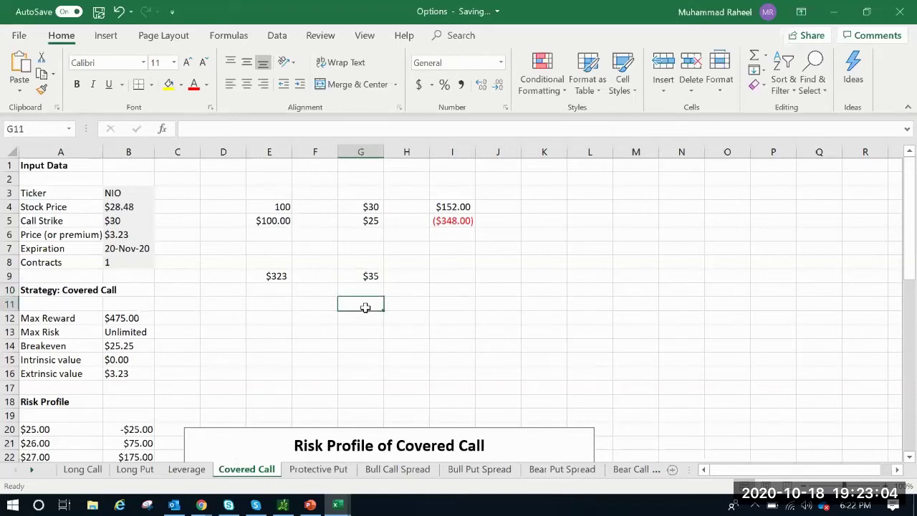
pyautogui.write('=$35')
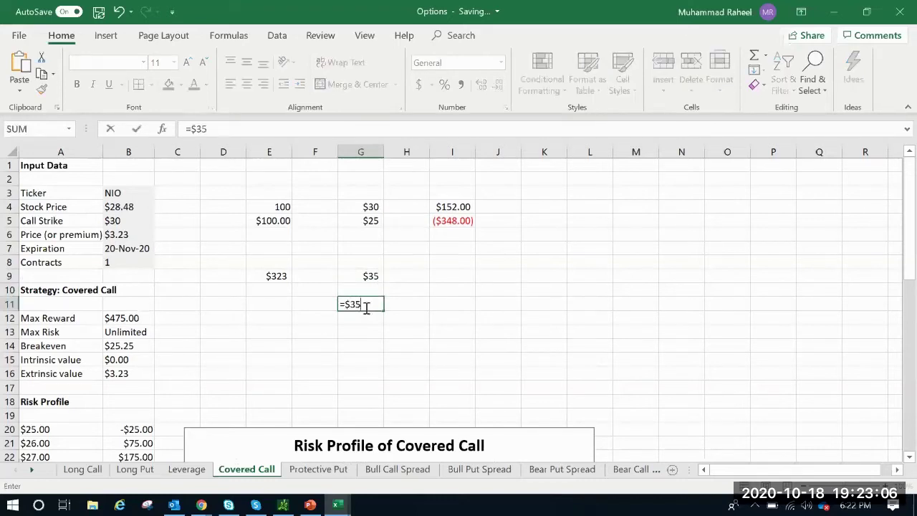
pyautogui.write('-')
pyautogui.click(119, 207)
pyautogui.write(')')
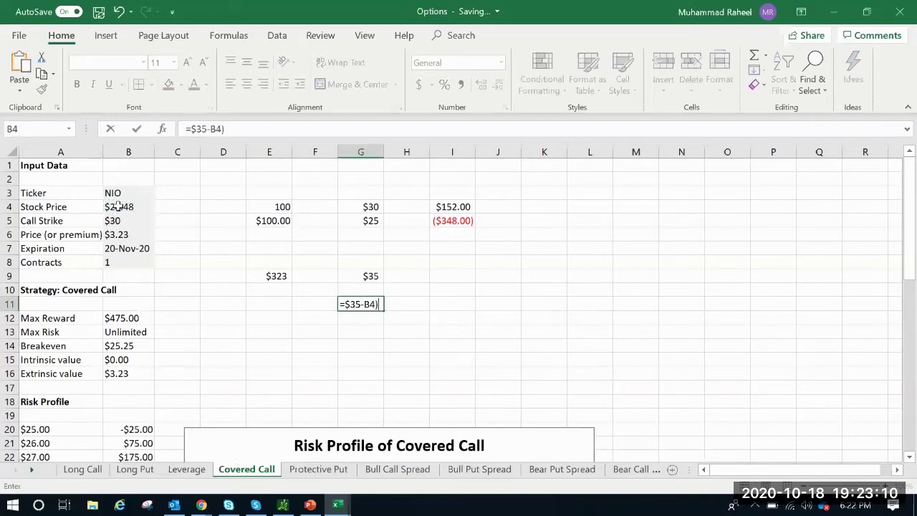
pyautogui.click(190, 129)
pyautogui.write('(')
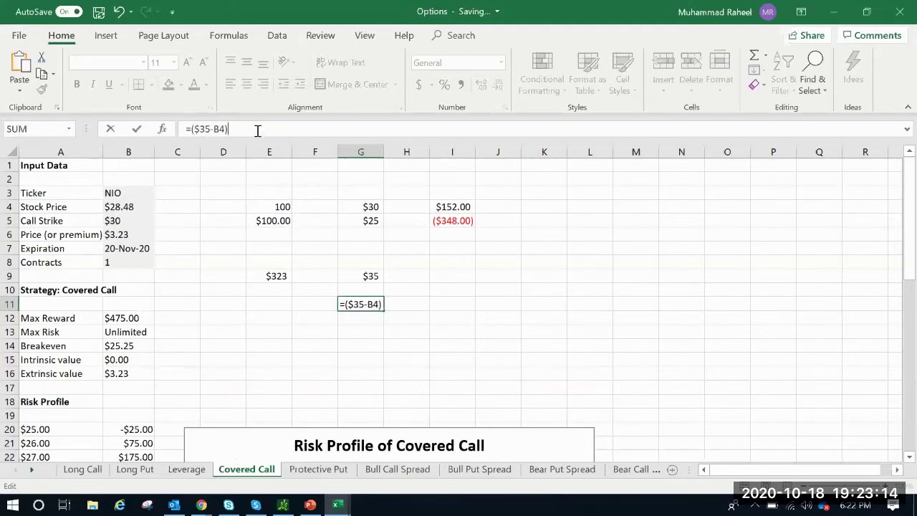
pyautogui.write('*100')
pyautogui.press('Return')
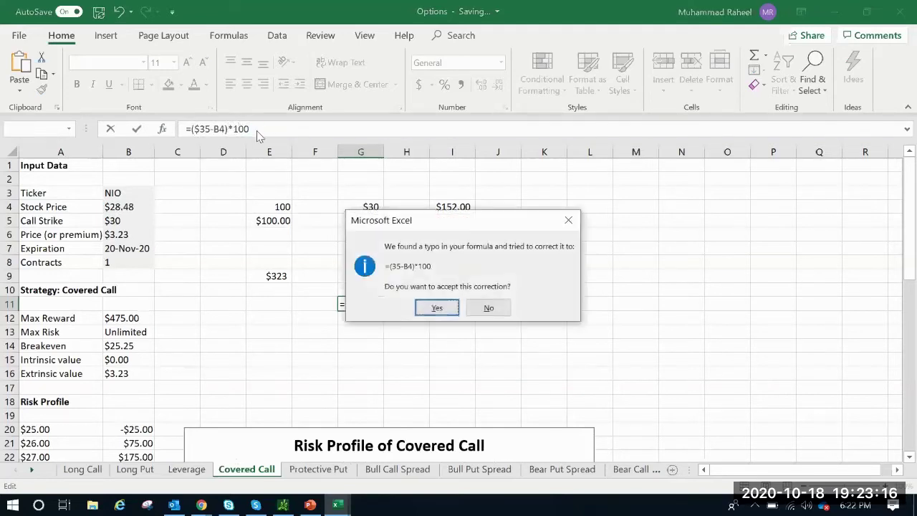
pyautogui.click(437, 309)
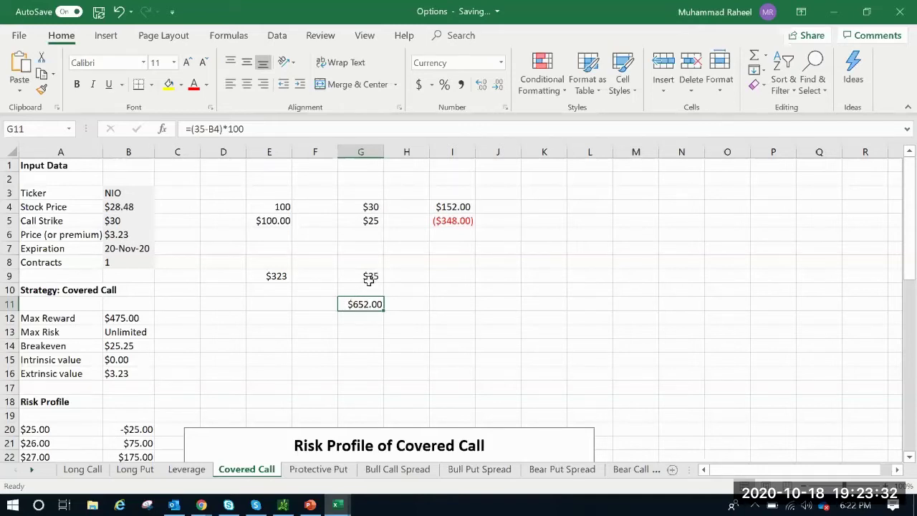
# - Review the stock result in I5, the premium in B6 and E9, and the call strike in B5
pyautogui.click(454, 225)
pyautogui.click(471, 345)
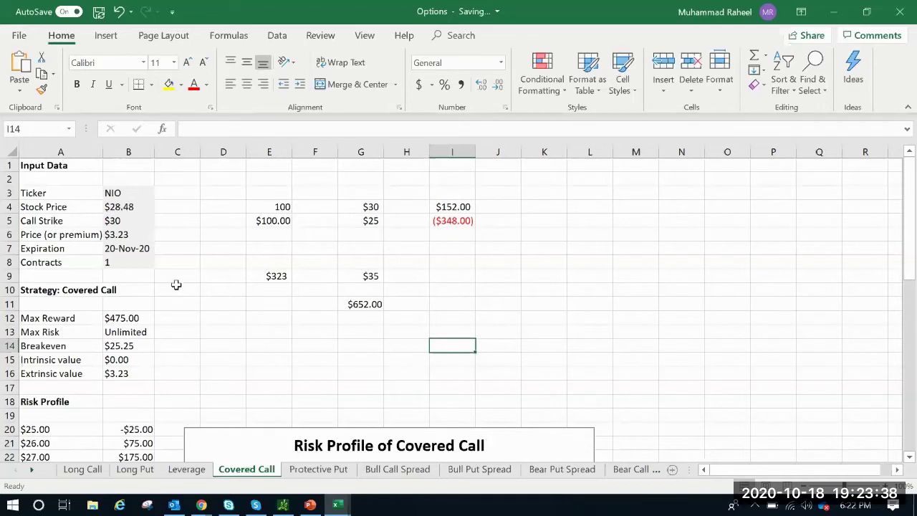
pyautogui.click(126, 235)
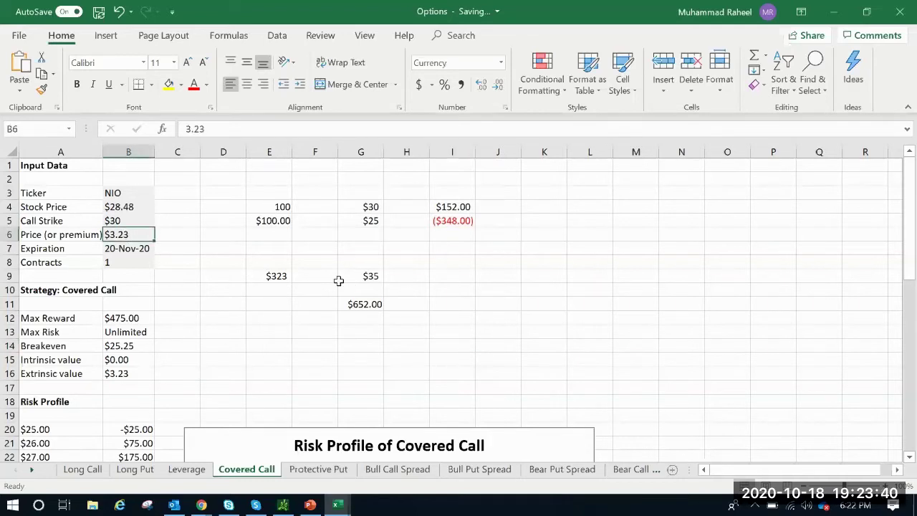
pyautogui.click(273, 277)
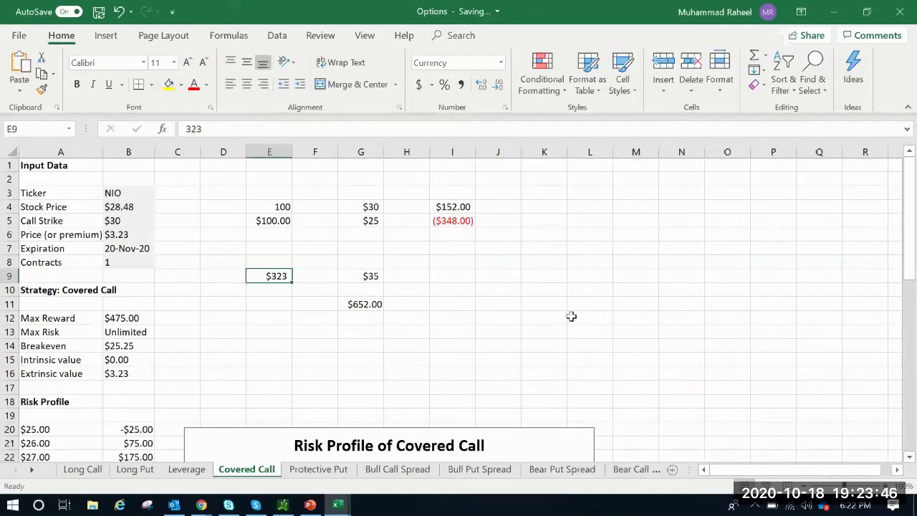
pyautogui.click(115, 219)
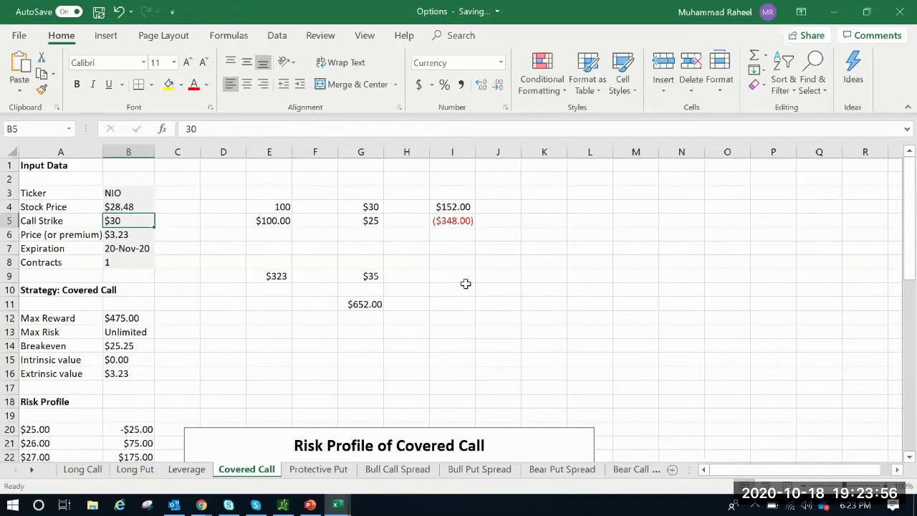
pyautogui.click(488, 277)
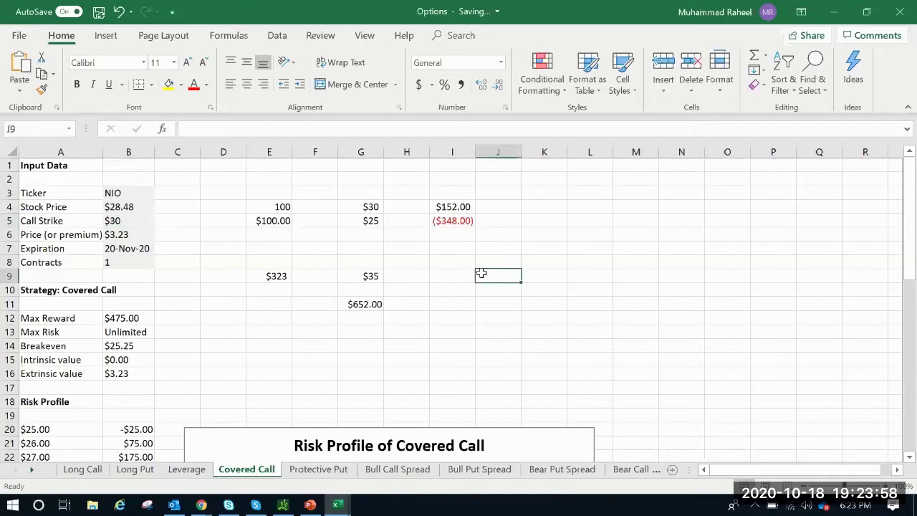
# - Calculate the loss on the short call for the $35 scenario in J9 with =(35-30)*100
pyautogui.write('=(')
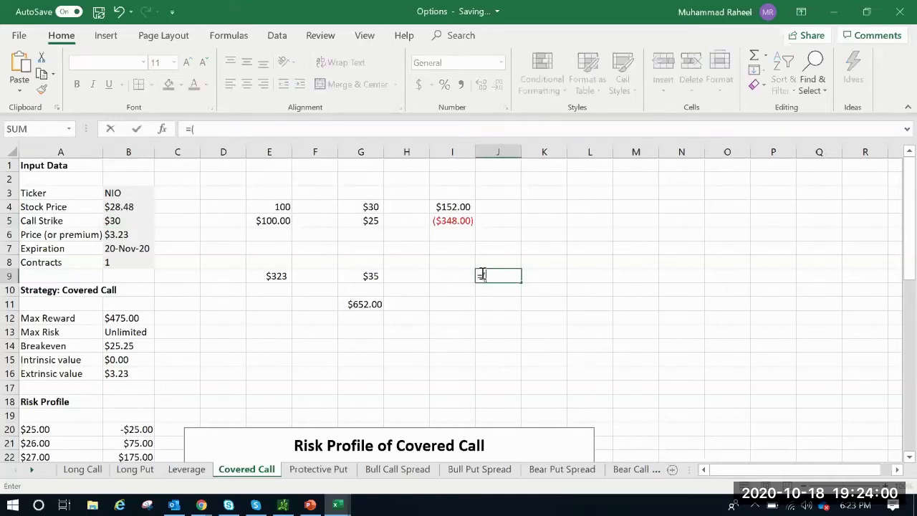
pyautogui.write('$3')
pyautogui.click(489, 279)
pyautogui.press('BackSpace')
pyautogui.write('30)*100')
pyautogui.press('Return')
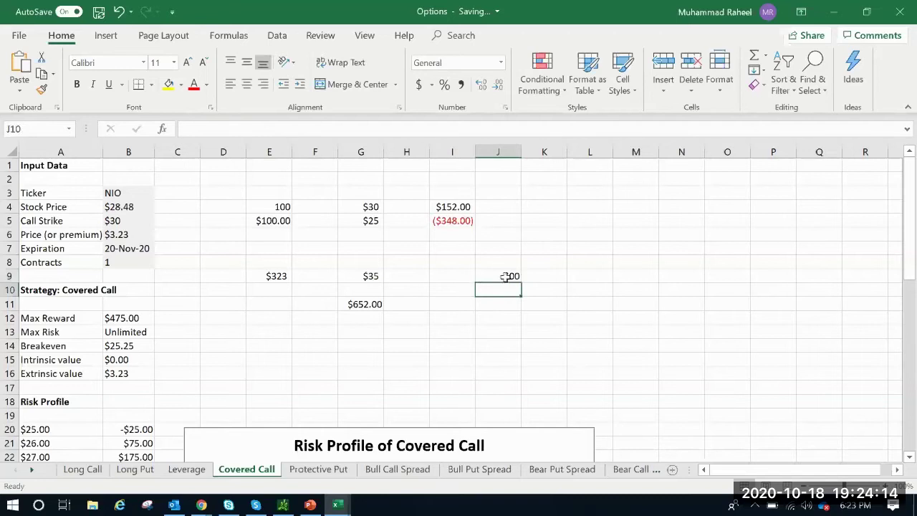
pyautogui.click(506, 278)
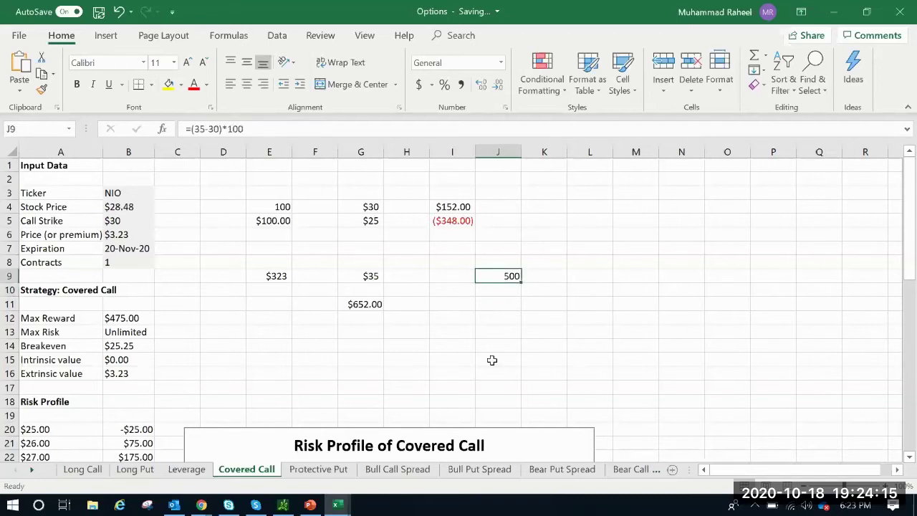
# - Review the premium in B6, the risk profile payoff at $35 in B30, and the stock gain in G11
pyautogui.click(132, 234)
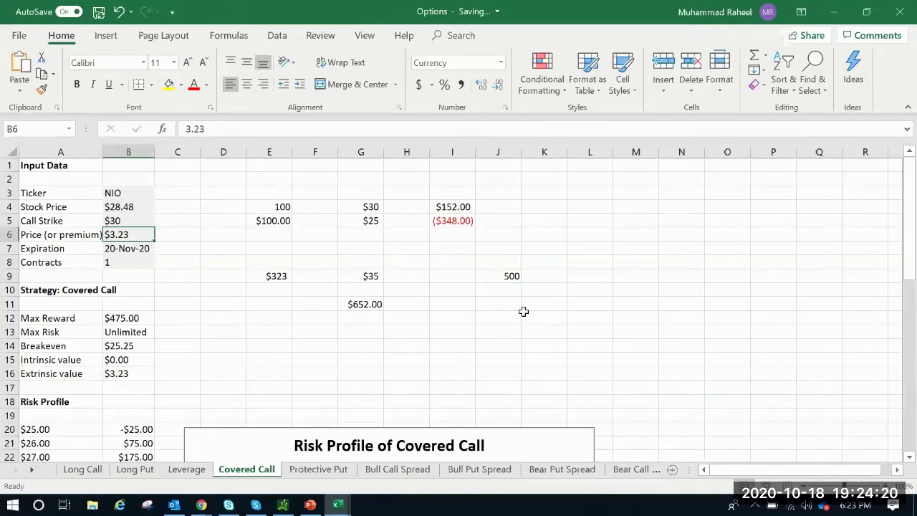
pyautogui.scroll(-3, 193, 381)
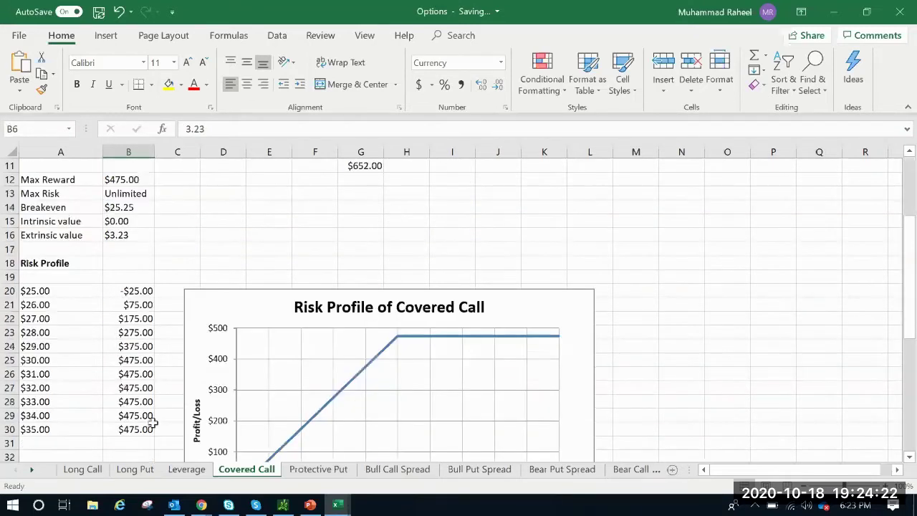
pyautogui.click(136, 429)
pyautogui.scroll(2, 407, 147)
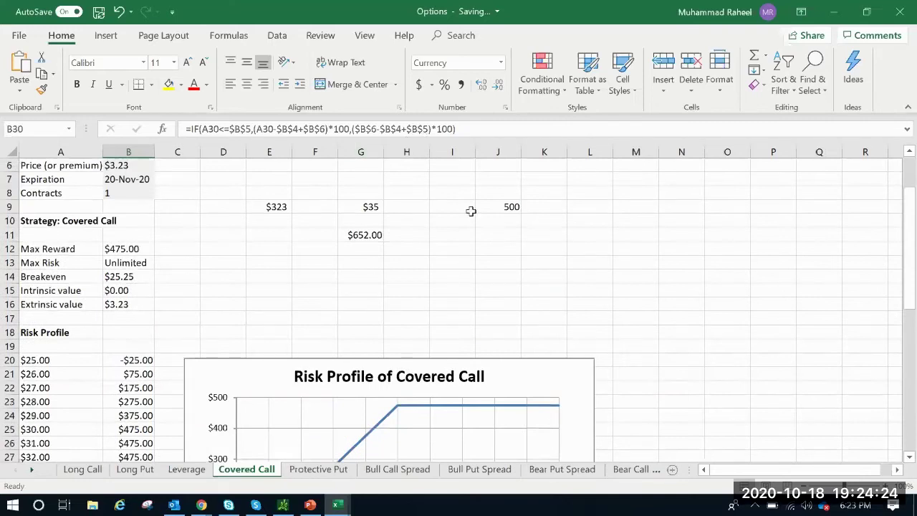
pyautogui.click(470, 251)
pyautogui.scroll(1, 471, 257)
pyautogui.scroll(1, 470, 257)
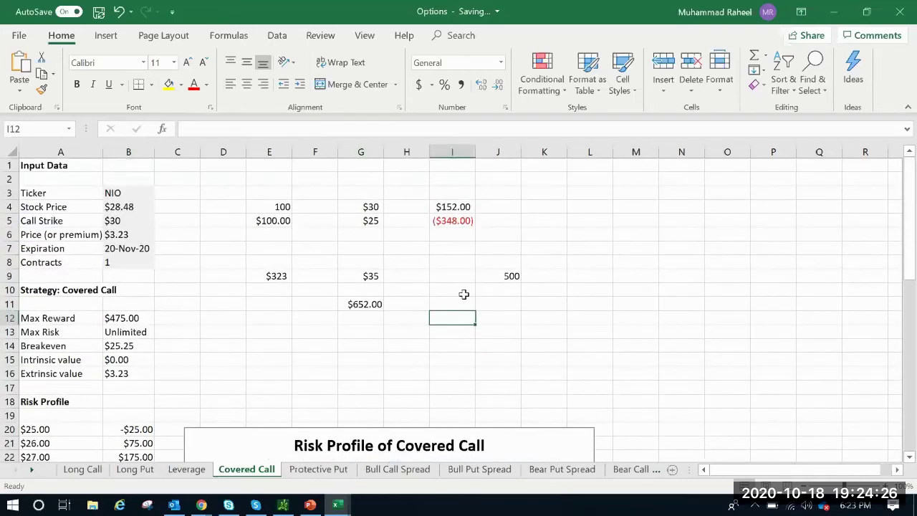
pyautogui.click(372, 304)
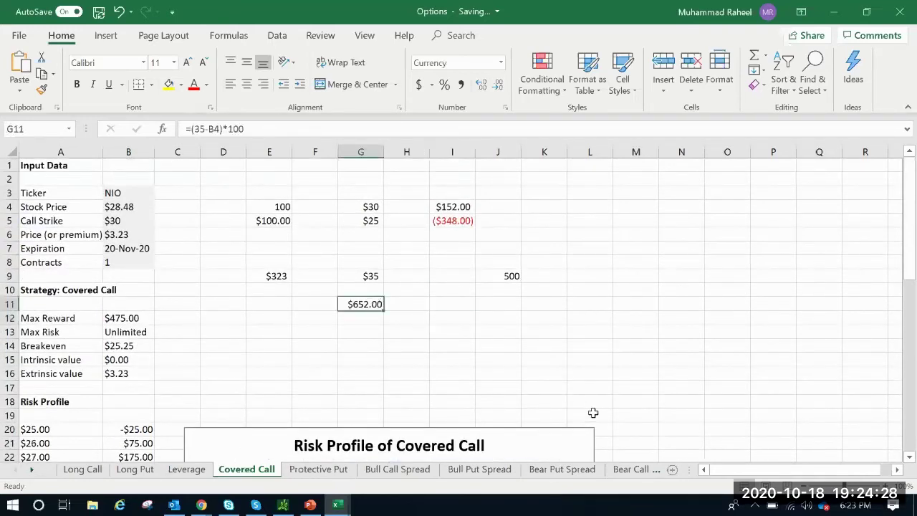
# - Label E11 "Stock Gain" and widen column E to fit the text
pyautogui.click(275, 302)
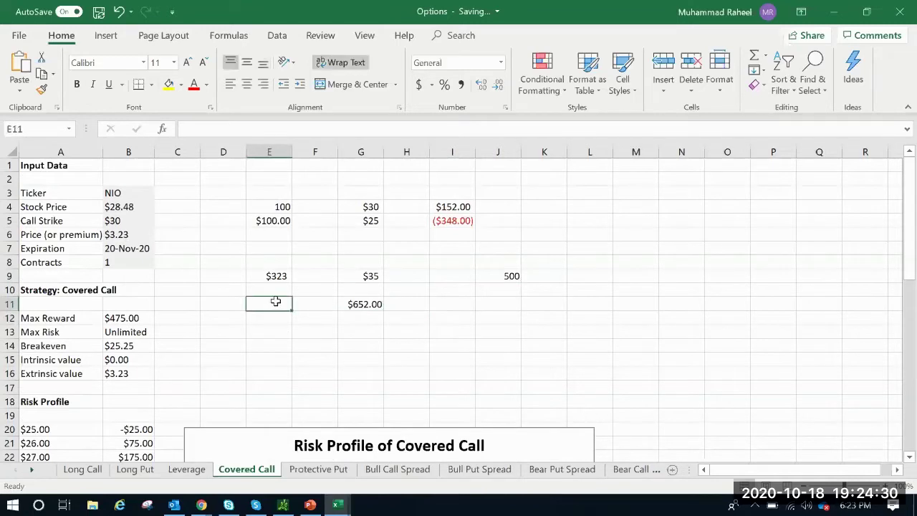
pyautogui.write('Stock GaiN')
pyautogui.press('BackSpace')
pyautogui.write('n')
pyautogui.click(322, 360)
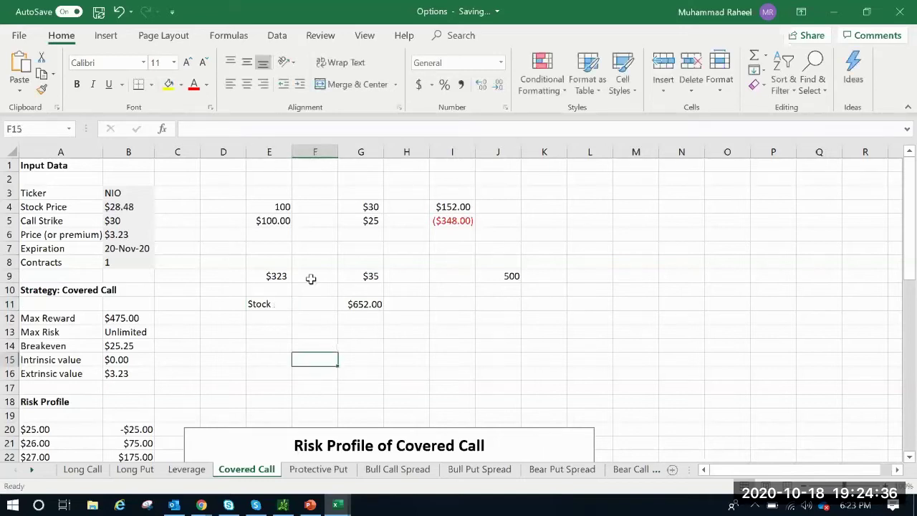
pyautogui.moveTo(291, 152); pyautogui.dragTo(309, 152)
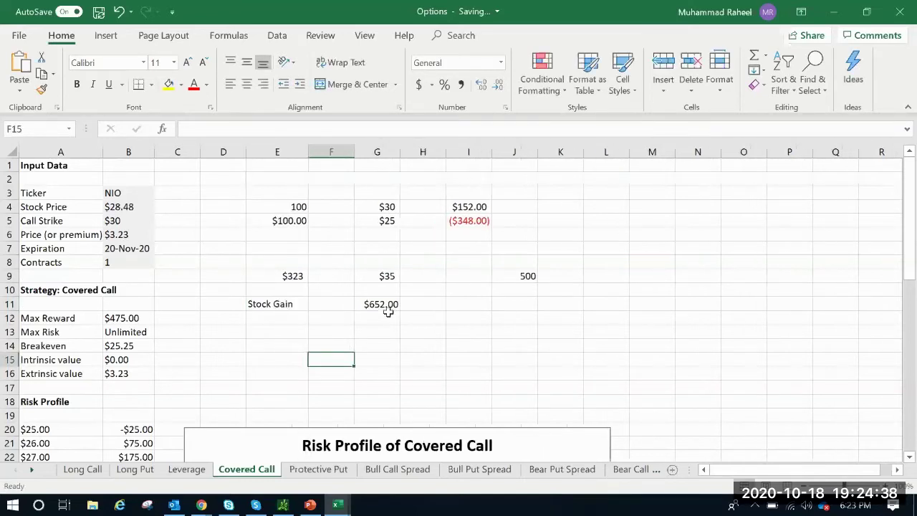
pyautogui.click(387, 309)
# - Label E12 "Option loss" beneath the stock gain label
pyautogui.click(266, 317)
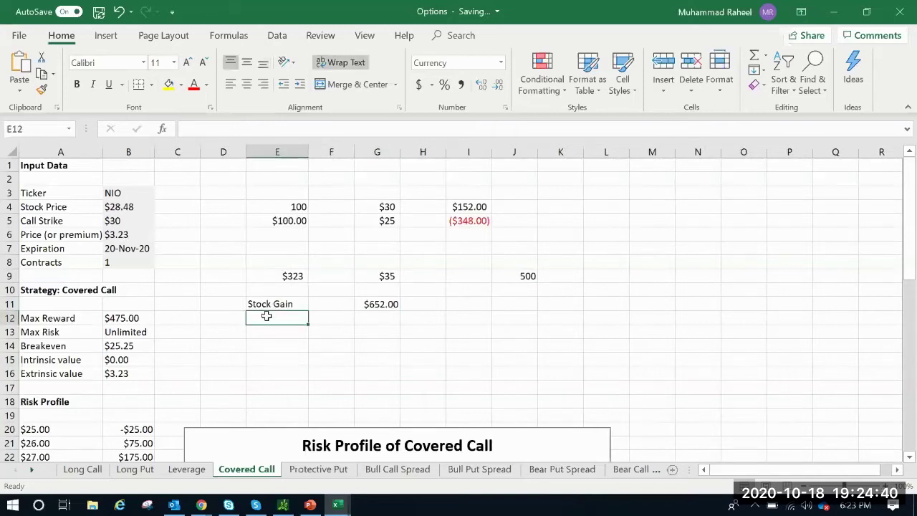
pyautogui.write('Option loss')
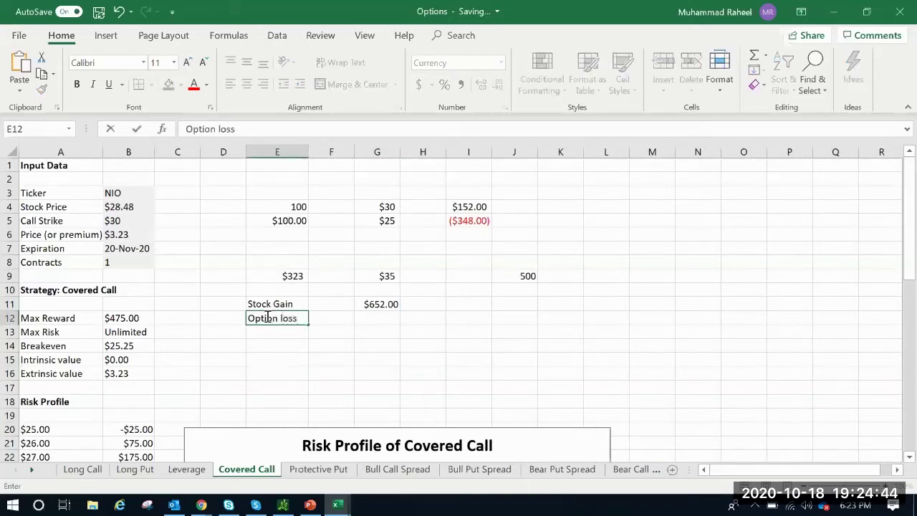
pyautogui.click(374, 317)
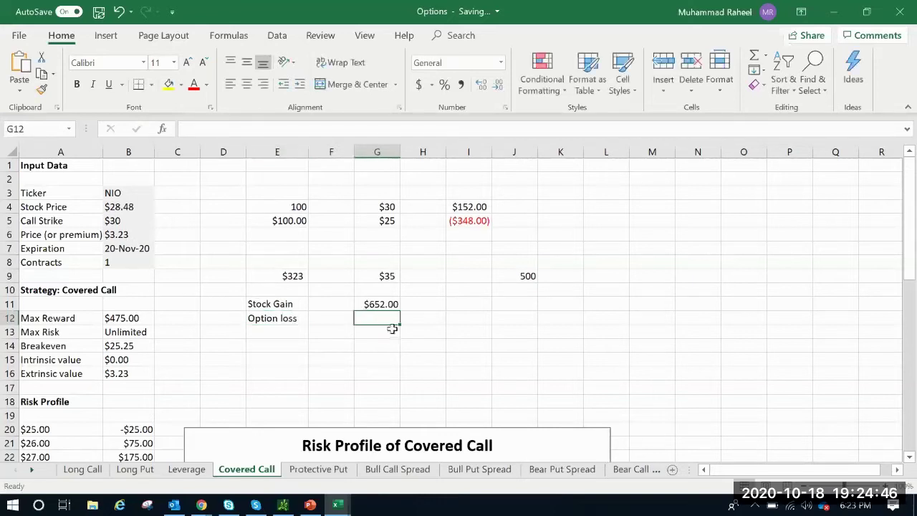
# - Move the option loss calculation from J9 to G12, beside its label
pyautogui.write('=(')
pyautogui.press('Escape')
pyautogui.click(528, 276)
pyautogui.rightClick(527, 275)
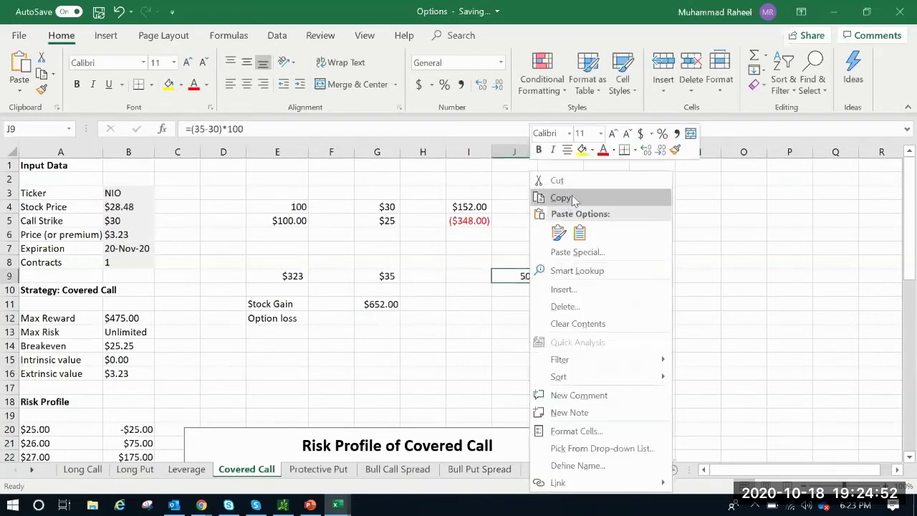
pyautogui.click(557, 197)
pyautogui.click(377, 319)
pyautogui.rightClick(377, 320)
pyautogui.click(388, 247)
pyautogui.press('Escape')
pyautogui.press('Right')
pyautogui.press('Right')
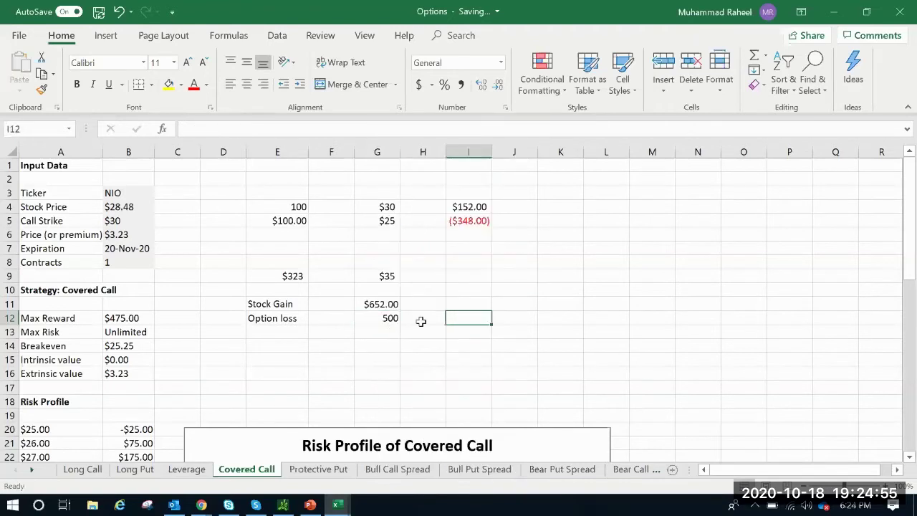
# - Label E13 "Premium" and enter 323 in G13
pyautogui.click(262, 334)
pyautogui.write('Premium')
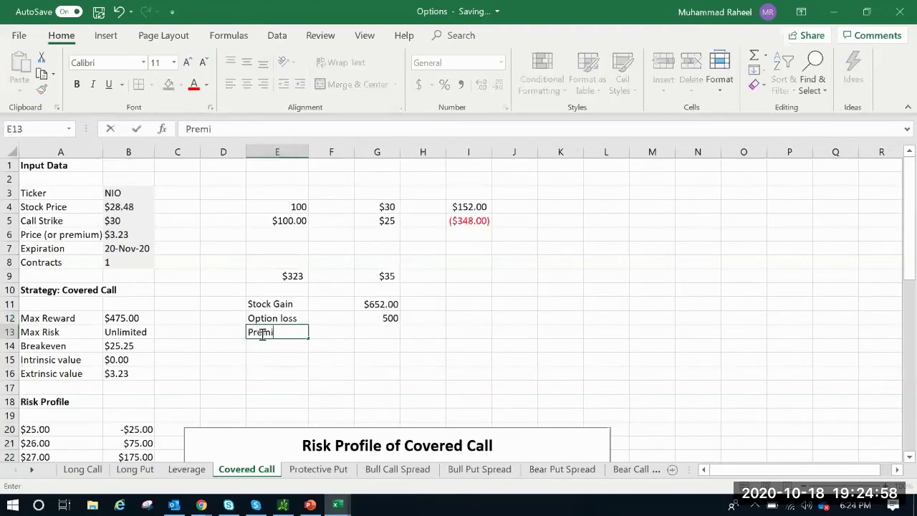
pyautogui.click(555, 262)
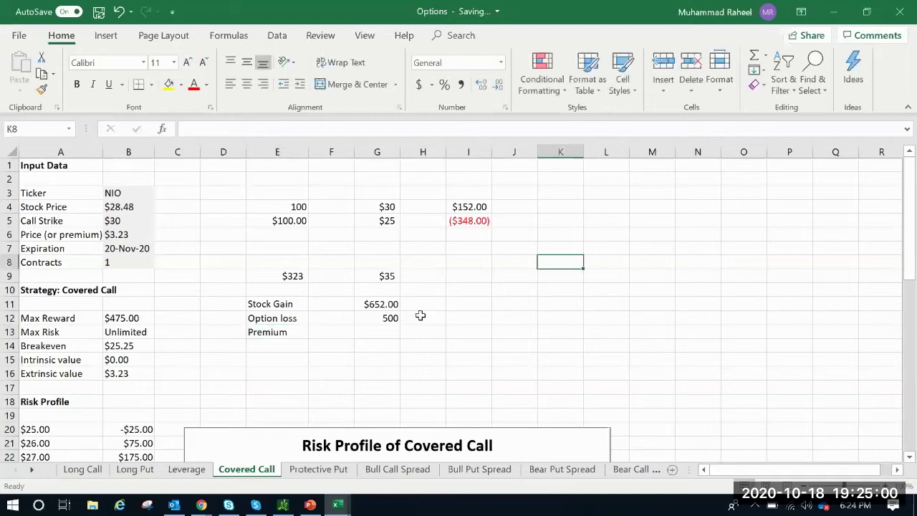
pyautogui.click(385, 333)
pyautogui.write('323')
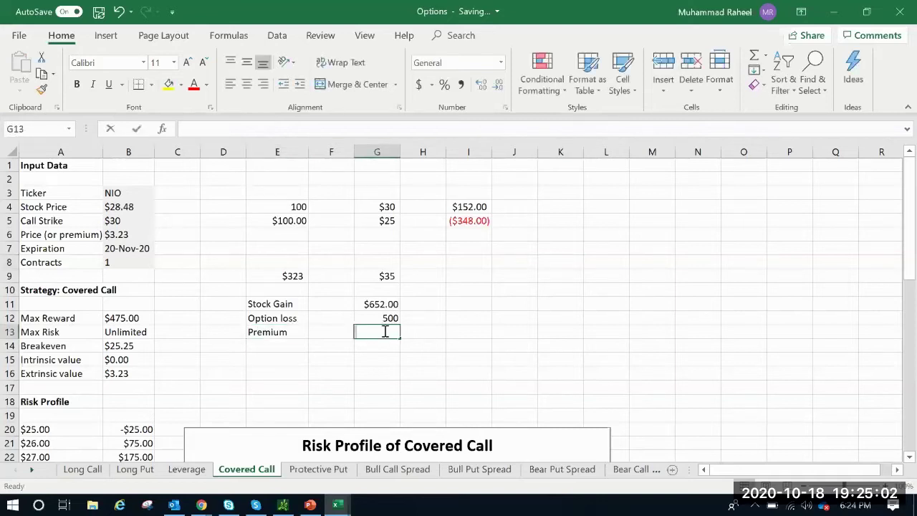
pyautogui.press('Return')
# - Calculate the net covered call result in G15 with =G11-G12+G13
pyautogui.click(385, 357)
pyautogui.write('=')
pyautogui.click(393, 303)
pyautogui.write('-')
pyautogui.click(390, 317)
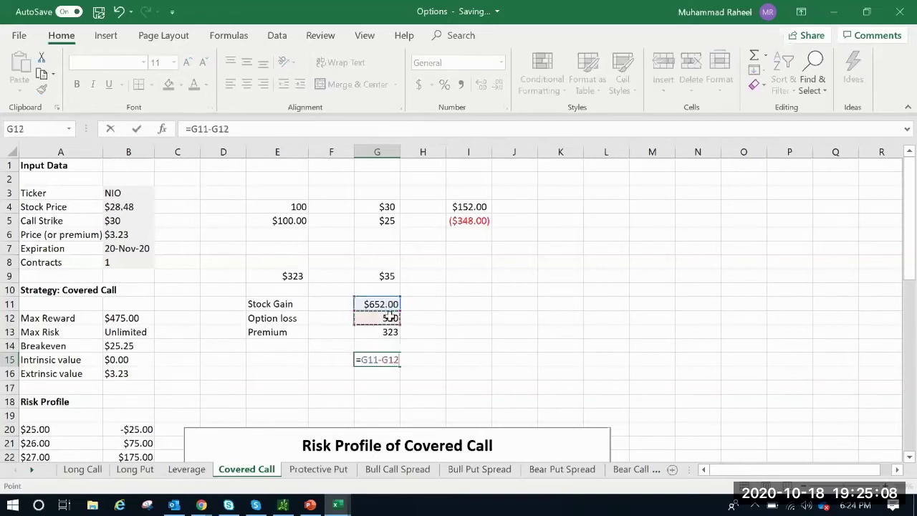
pyautogui.write('+')
pyautogui.click(388, 331)
pyautogui.press('Return')
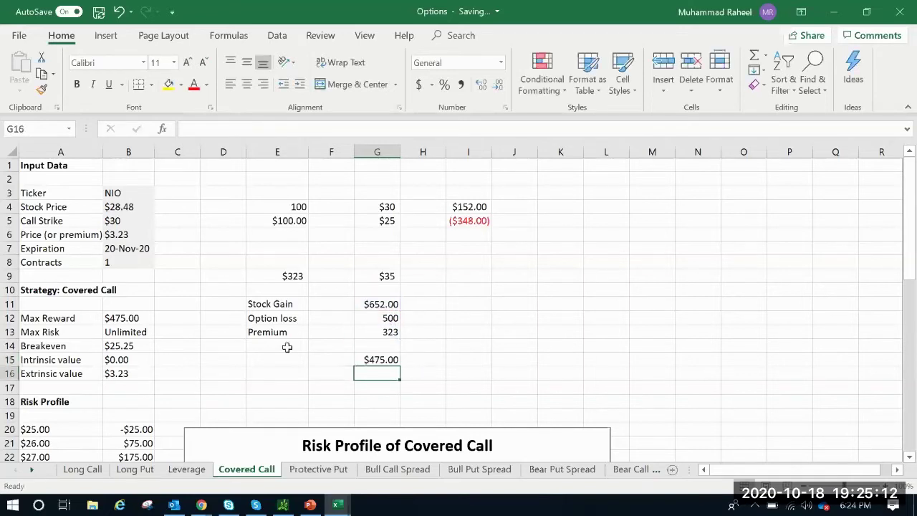
# - Examine the covered call risk profile table and chart against the stock gain in G11, net result in G15 and scenario price in G9
pyautogui.scroll(-5, 232, 377)
pyautogui.moveTo(411, 272)
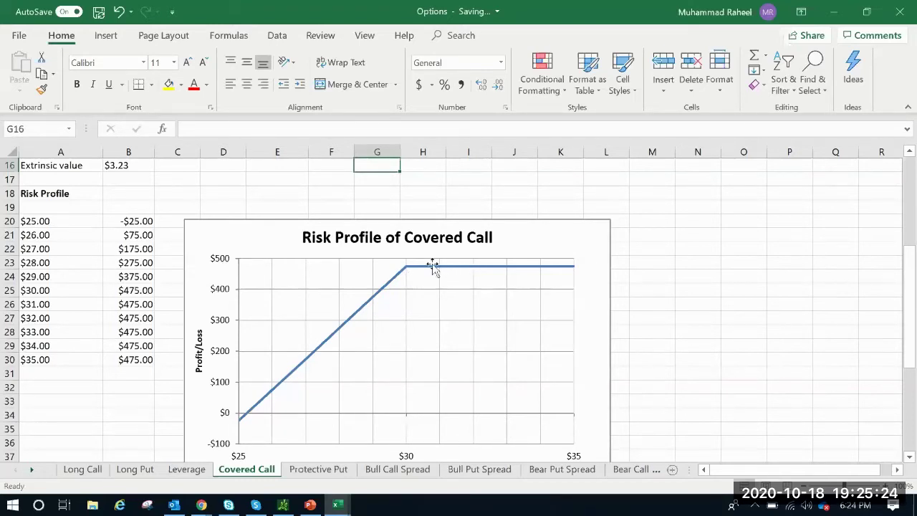
pyautogui.scroll(2, 230, 328)
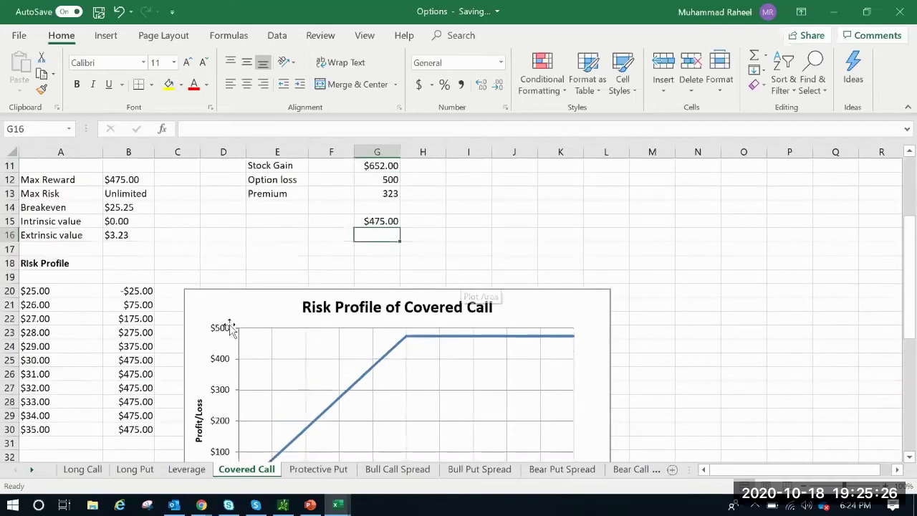
pyautogui.click(41, 292)
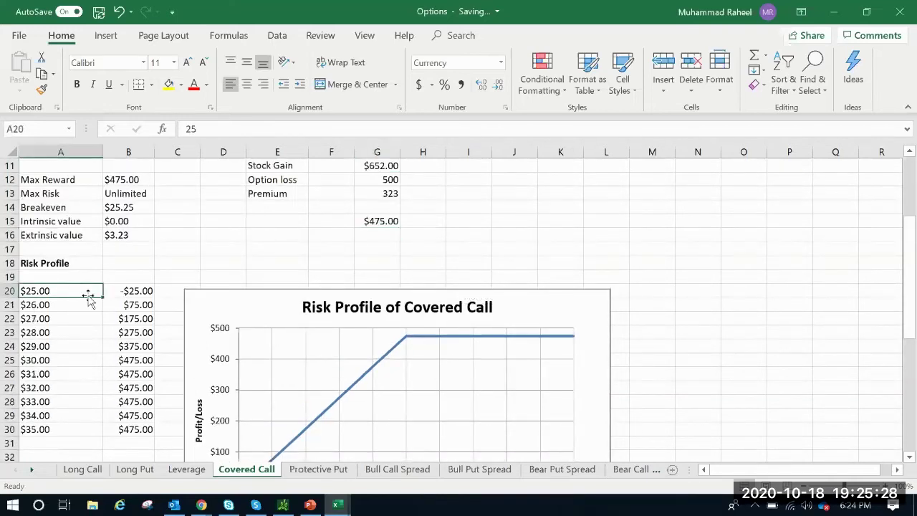
pyautogui.scroll(-2, 435, 299)
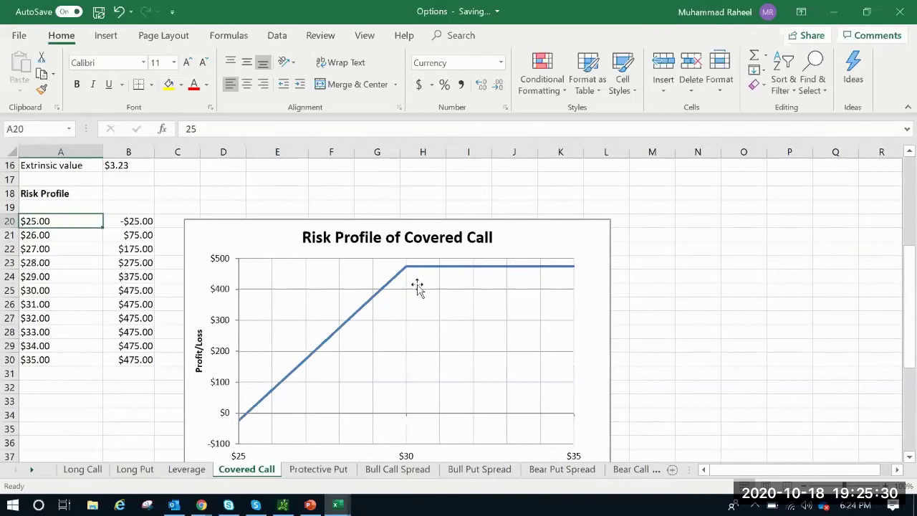
pyautogui.scroll(4, 433, 276)
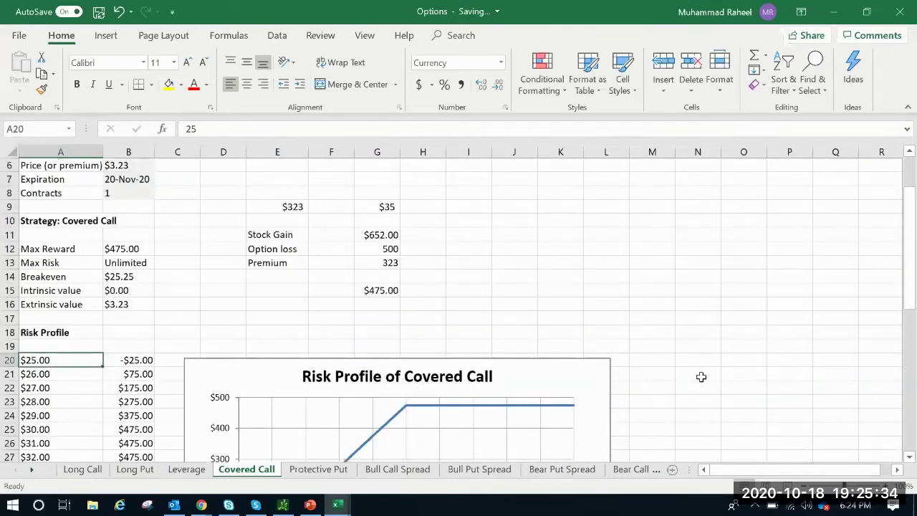
pyautogui.click(387, 234)
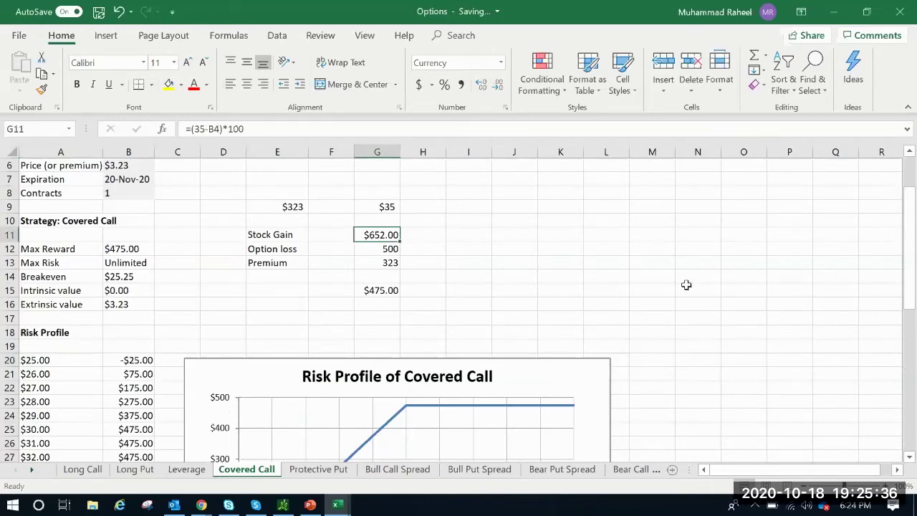
pyautogui.click(387, 291)
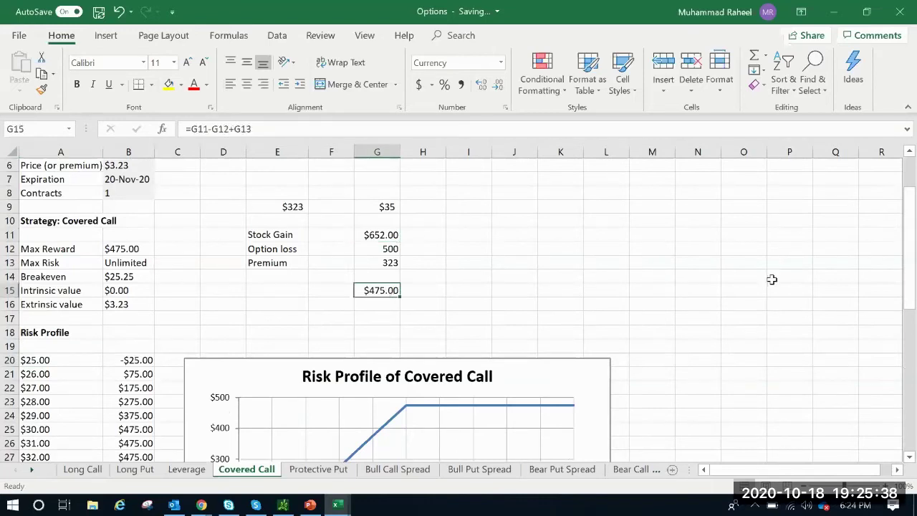
pyautogui.click(394, 207)
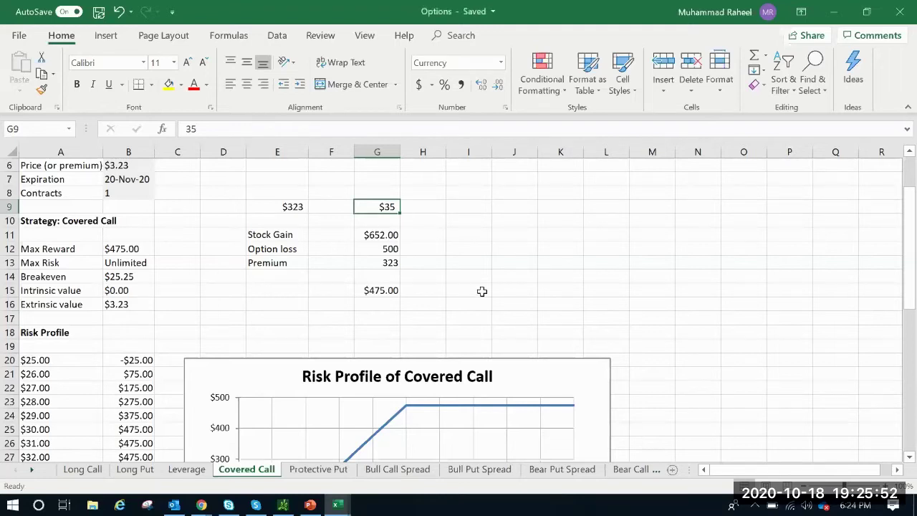
pyautogui.scroll(-2, 481, 297)
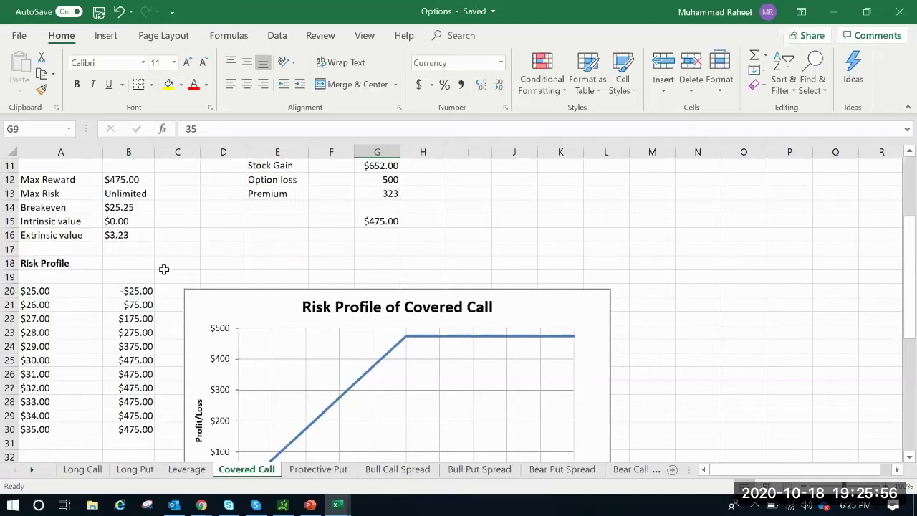
pyautogui.scroll(2, 329, 252)
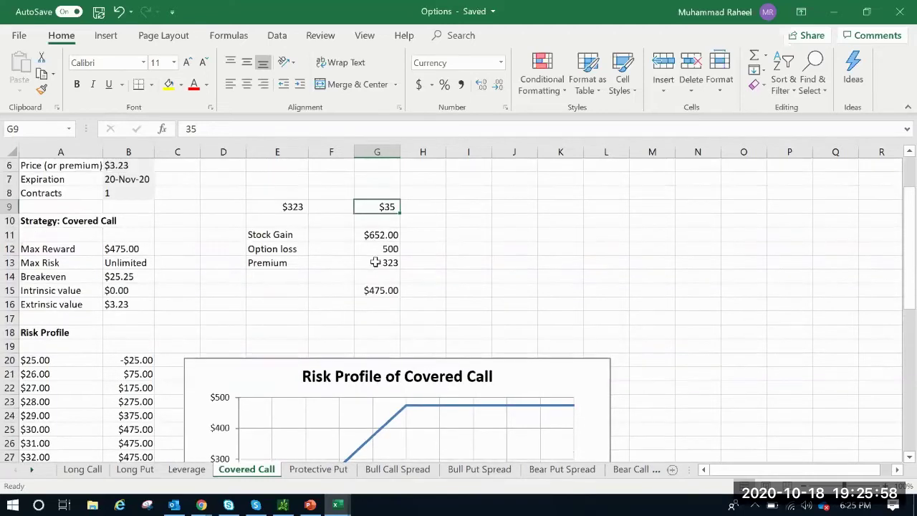
# - Label I11 "Stock Loss" to start a downside scenario beside the gain calculation
pyautogui.click(463, 237)
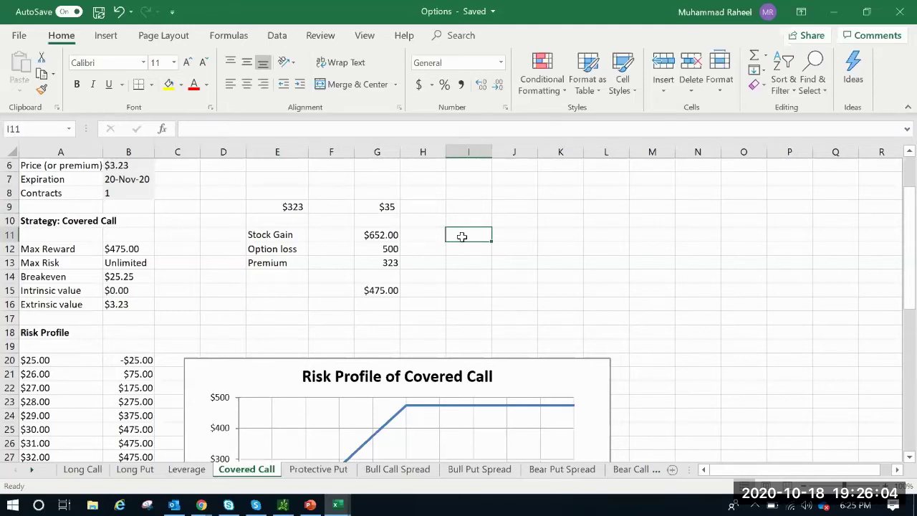
pyautogui.write('=(')
pyautogui.press('BackSpace')
pyautogui.press('BackSpace')
pyautogui.write('S')
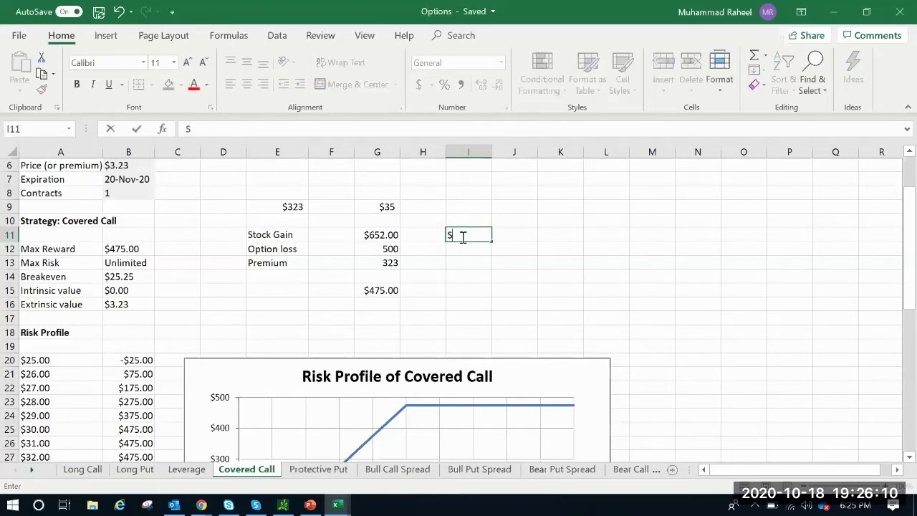
pyautogui.write('tock Loss')
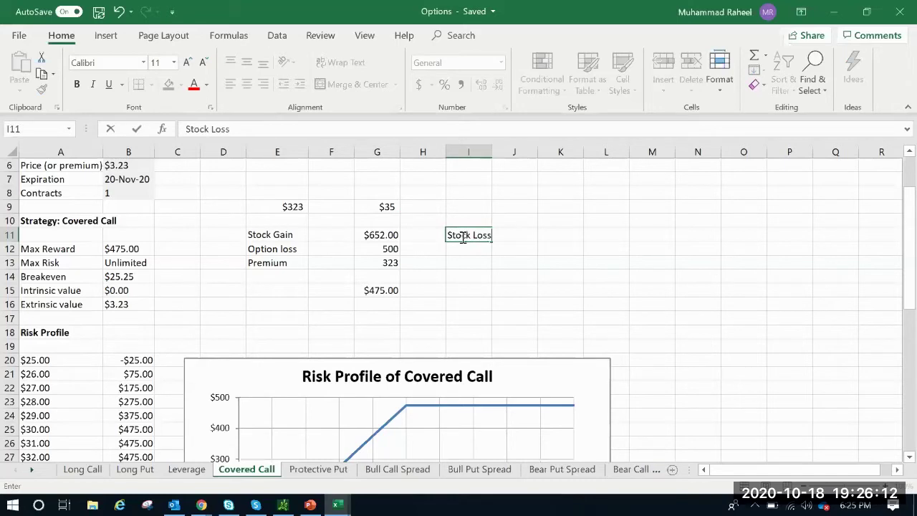
pyautogui.click(518, 272)
# - Calculate the stock loss at a $25 share price in J11 with =(25-B4)*100
pyautogui.click(504, 238)
pyautogui.write('=')
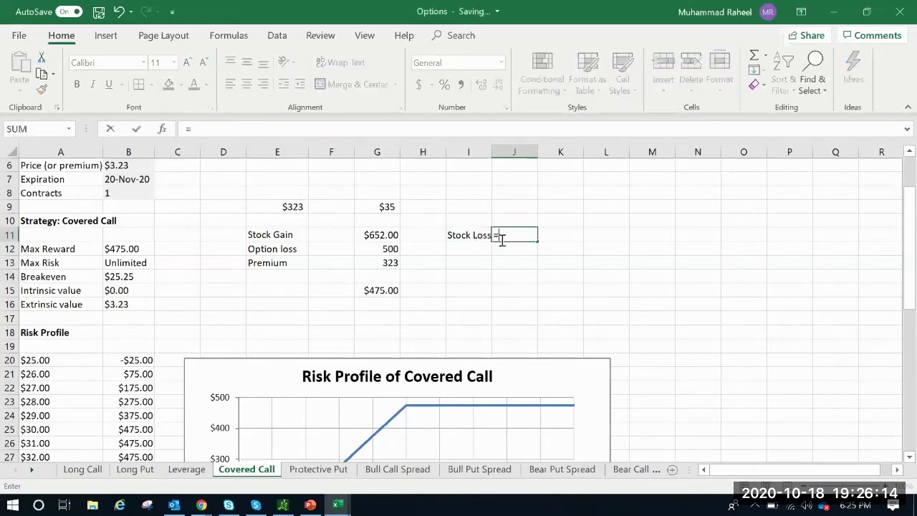
pyautogui.write('(25-')
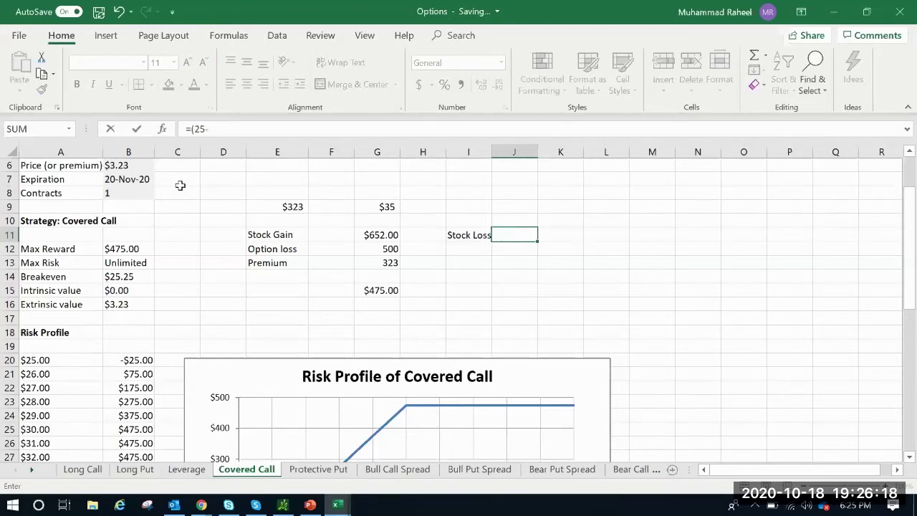
pyautogui.scroll(2, 180, 184)
pyautogui.click(127, 206)
pyautogui.write(')*100')
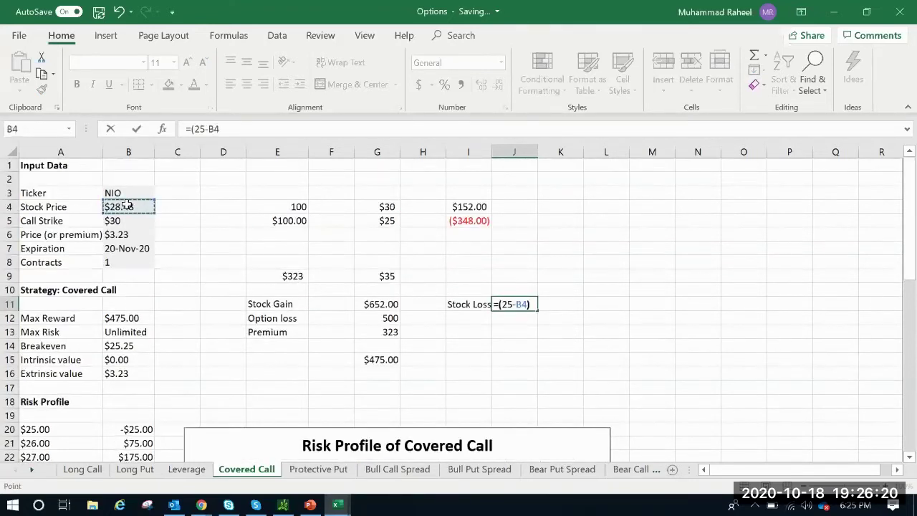
pyautogui.press('Return')
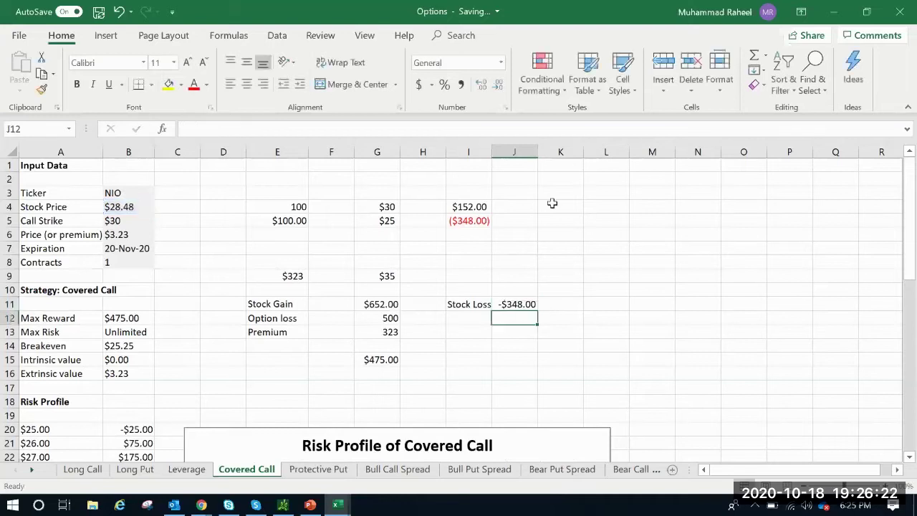
pyautogui.click(560, 288)
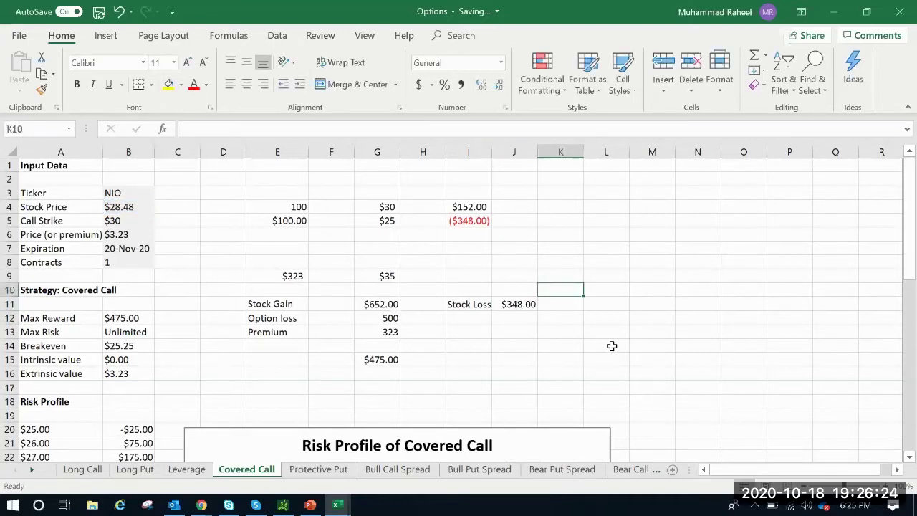
# - Label I12 "Option" and enter 0 in J12 for the downside scenario, checking it against the call strike in B5
pyautogui.click(474, 318)
pyautogui.write('Option')
pyautogui.click(516, 318)
pyautogui.write('0')
pyautogui.press('Return')
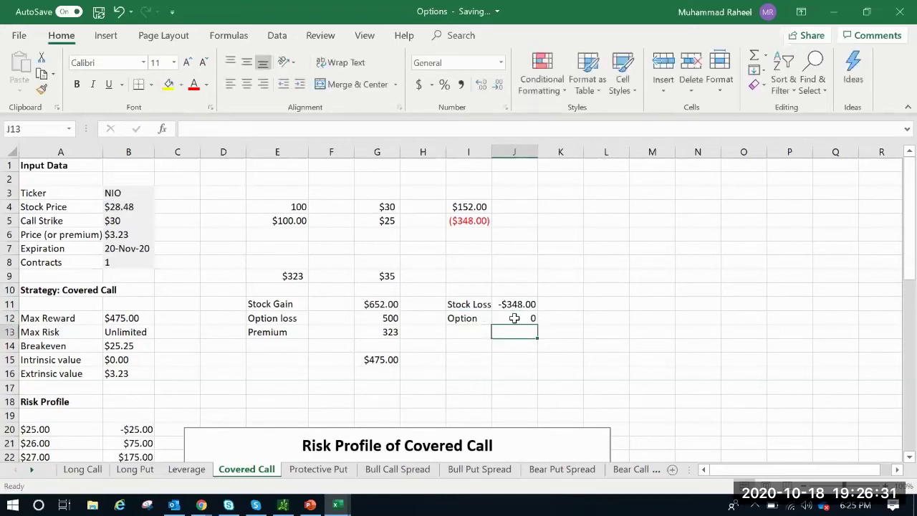
pyautogui.click(126, 223)
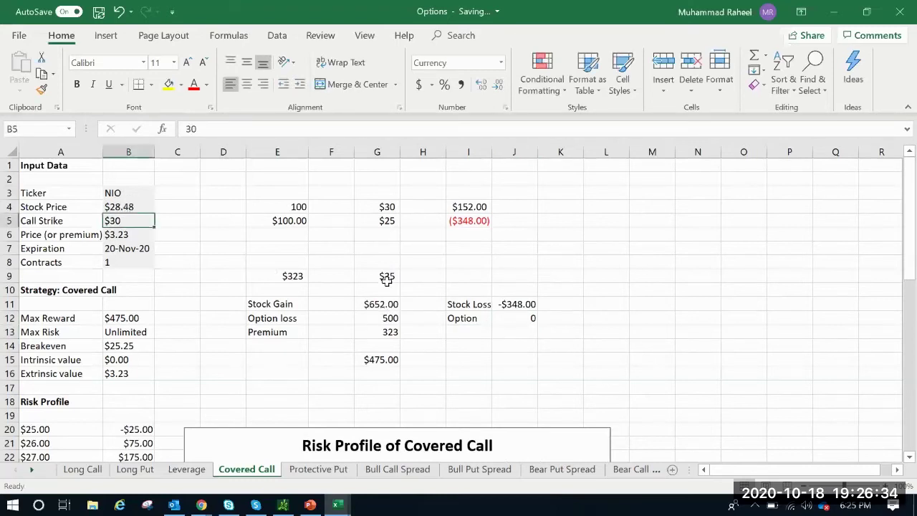
pyautogui.click(520, 322)
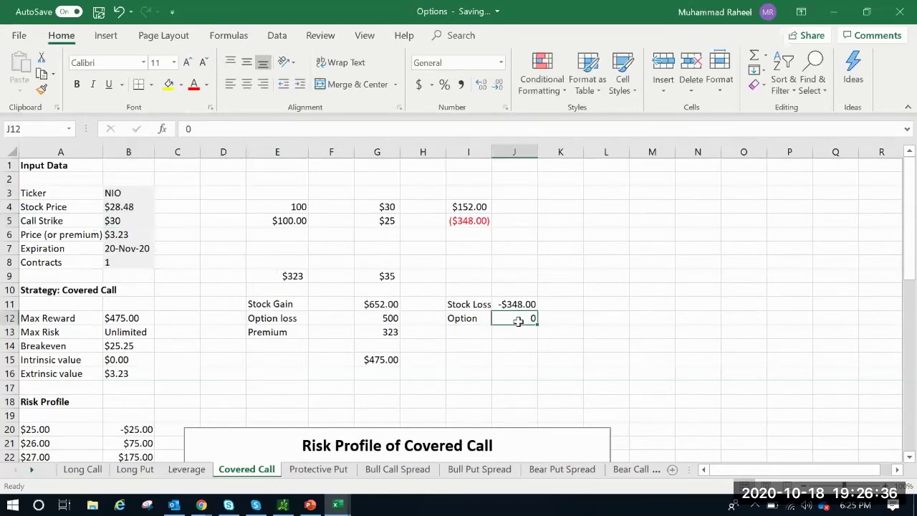
# - Label I13 "Premium" and enter 323 in J13
pyautogui.click(466, 333)
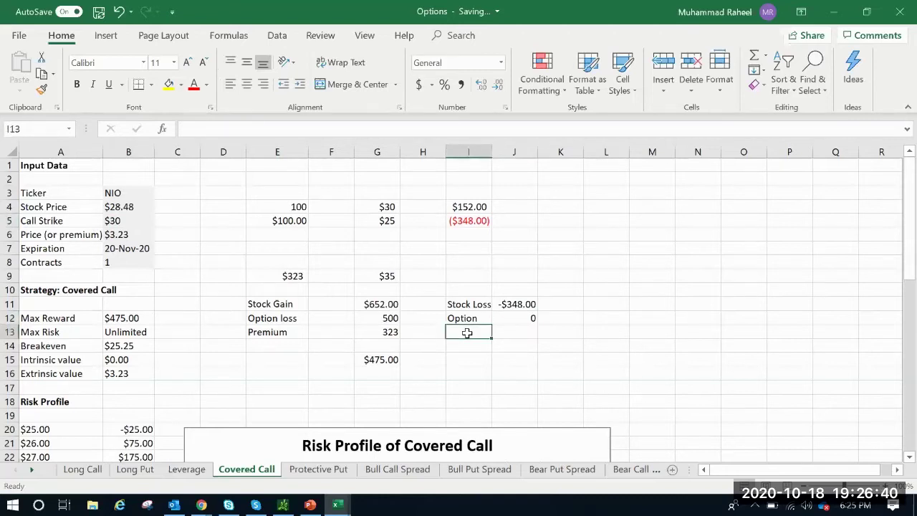
pyautogui.write('P')
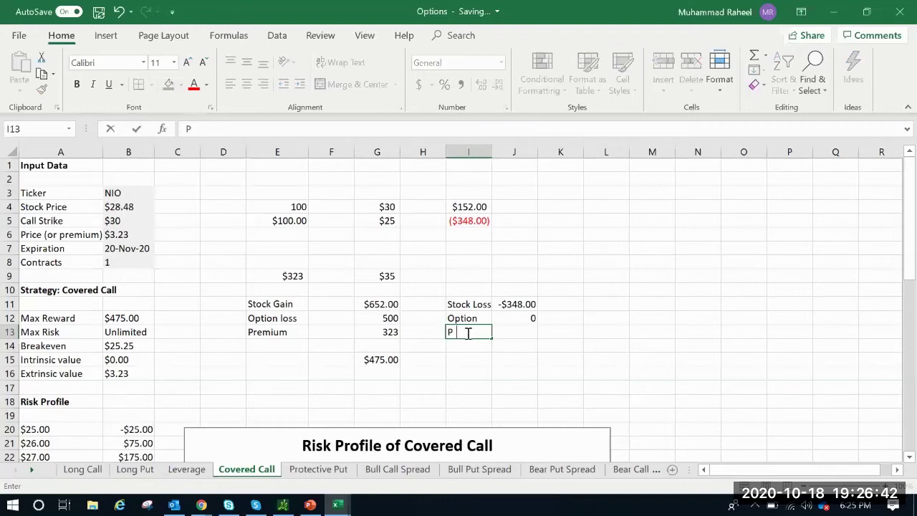
pyautogui.write('remium')
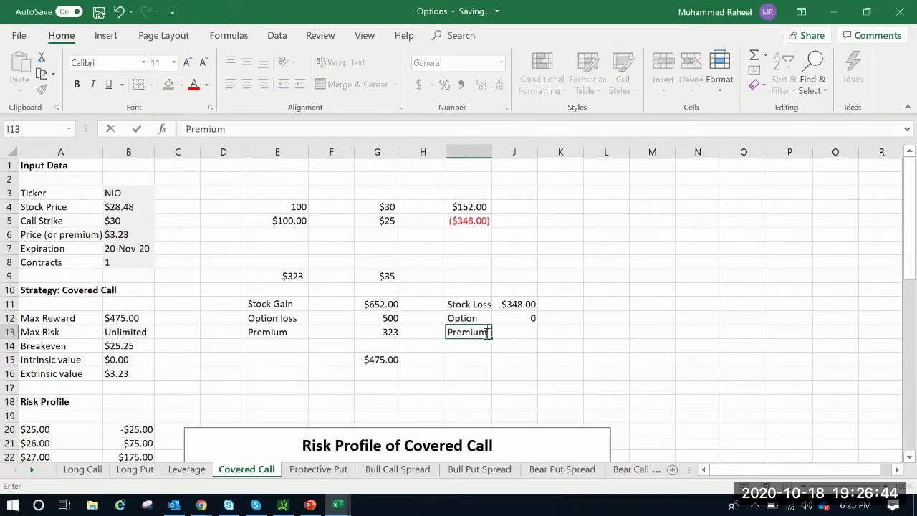
pyautogui.click(520, 328)
pyautogui.write('323')
pyautogui.press('Return')
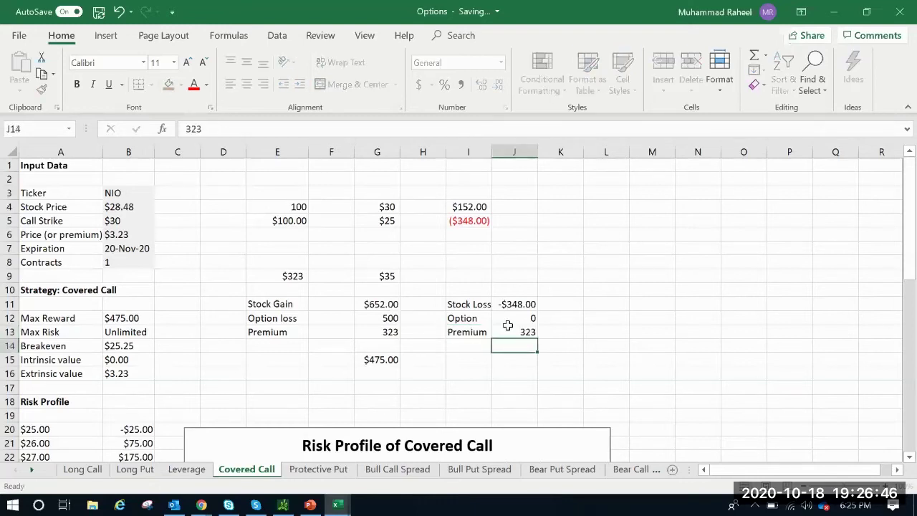
# - Calculate the net downside result in J15 with =SUM(J11:J13)
pyautogui.click(526, 362)
pyautogui.write('=')
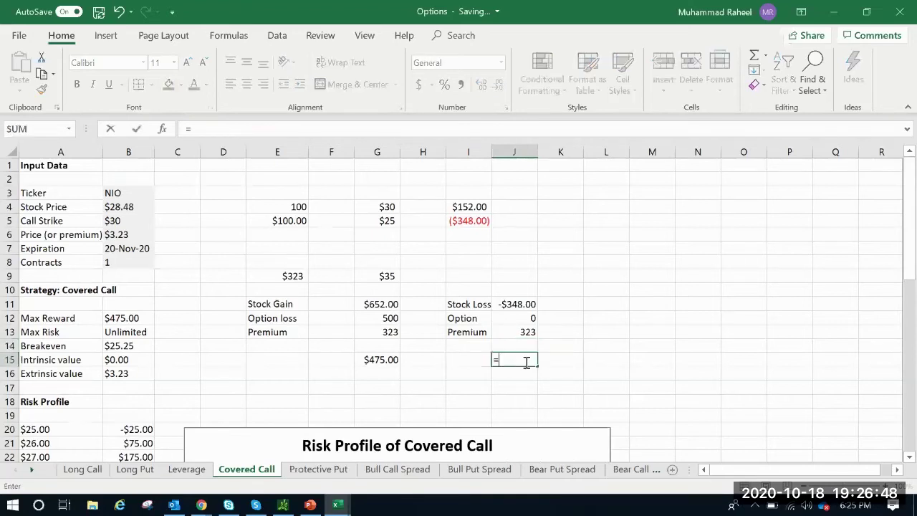
pyautogui.write('sum(')
pyautogui.moveTo(531, 301); pyautogui.dragTo(531, 343)
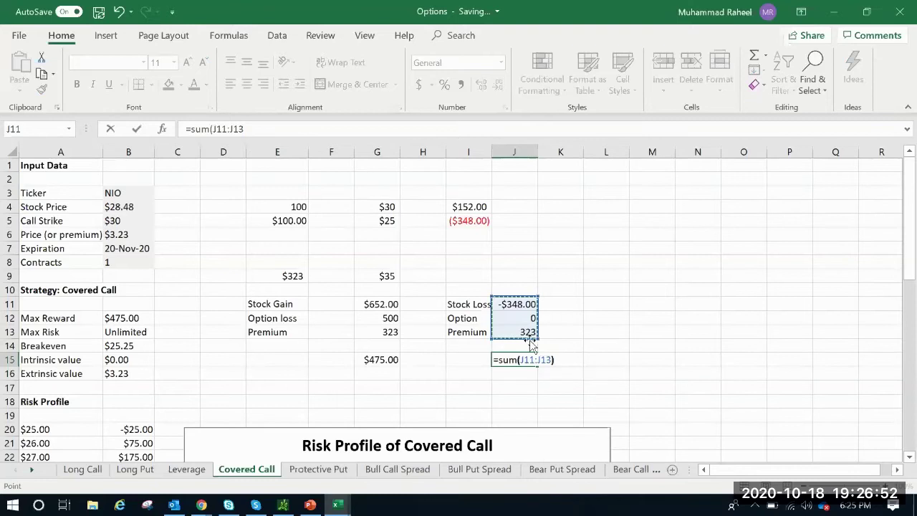
pyautogui.press('Return')
pyautogui.click(531, 361)
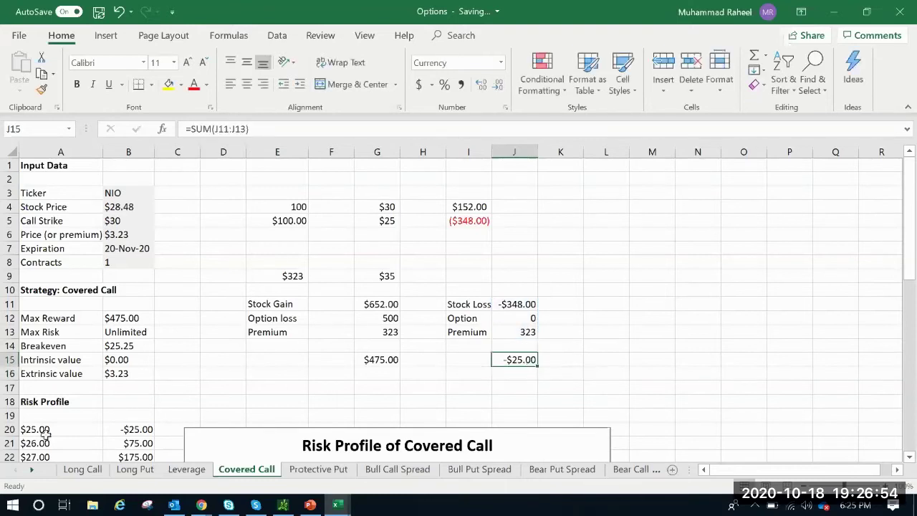
# - Compare the downside result with the $25 row of the risk profile, the chart's low end, the stock price and the stock loss
pyautogui.moveTo(129, 430); pyautogui.dragTo(43, 457)
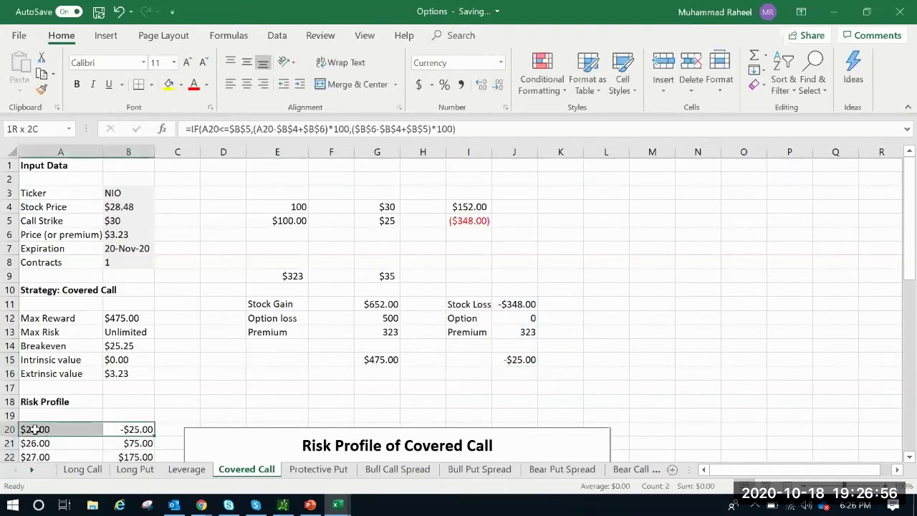
pyautogui.click(714, 264)
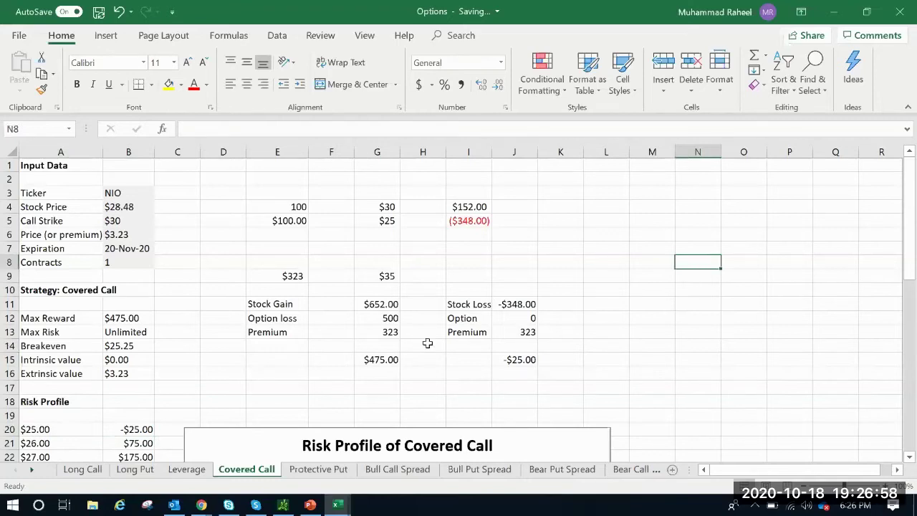
pyautogui.scroll(-3, 426, 342)
pyautogui.scroll(-2, 305, 387)
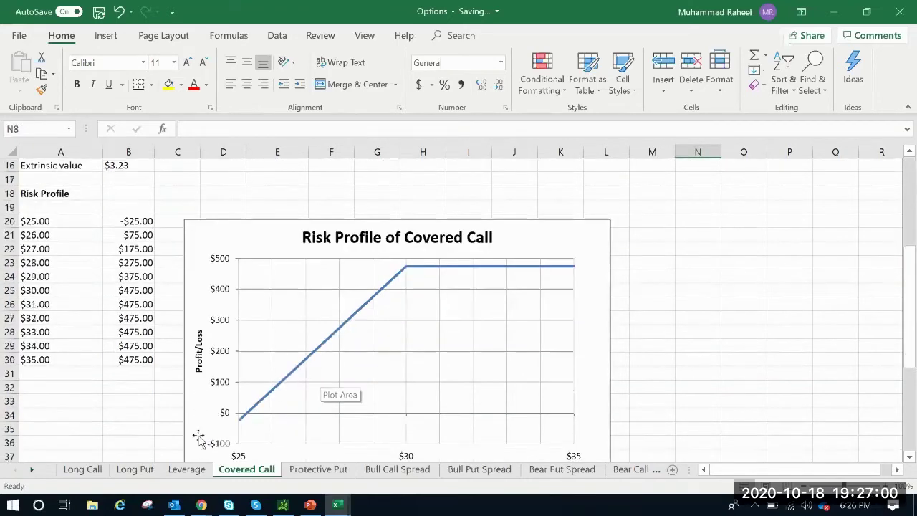
pyautogui.moveTo(246, 420)
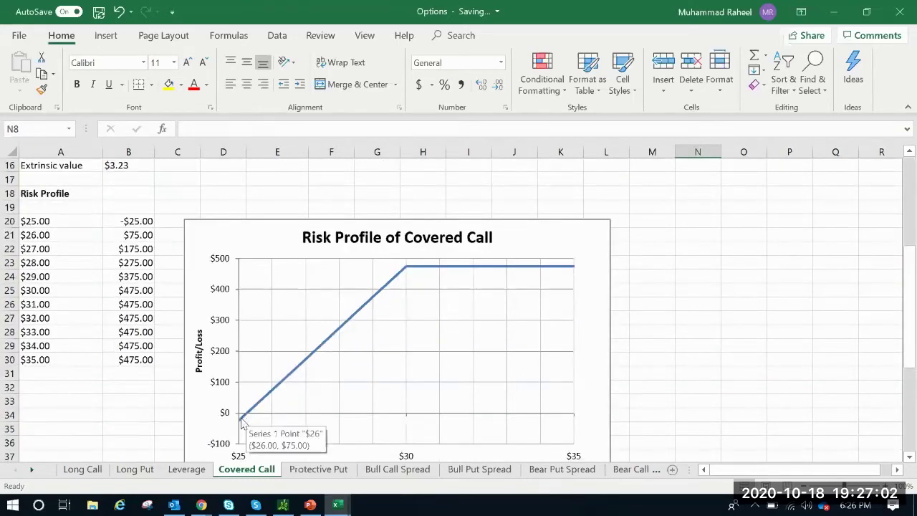
pyautogui.scroll(5, 243, 421)
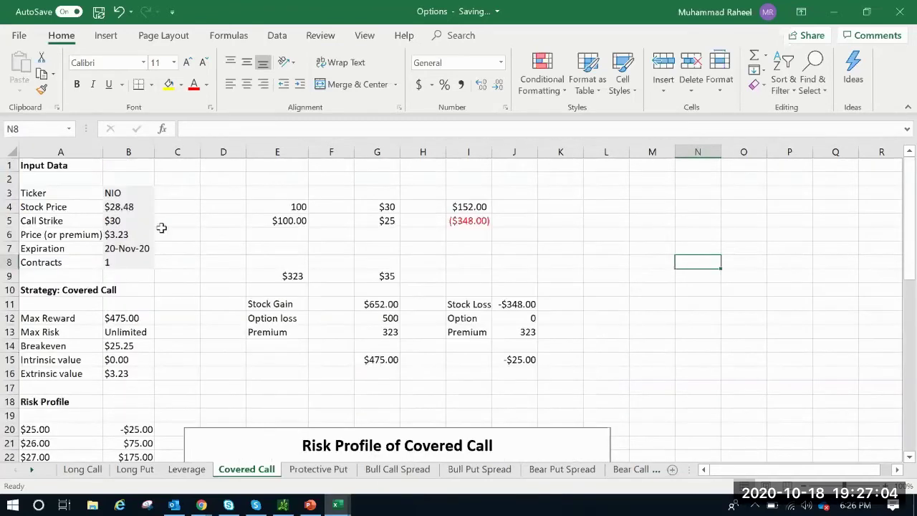
pyautogui.click(133, 207)
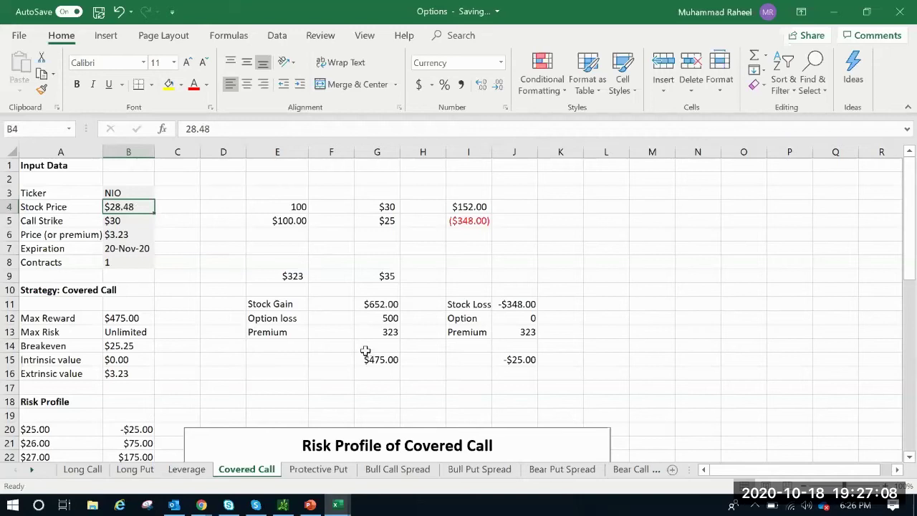
pyautogui.click(520, 302)
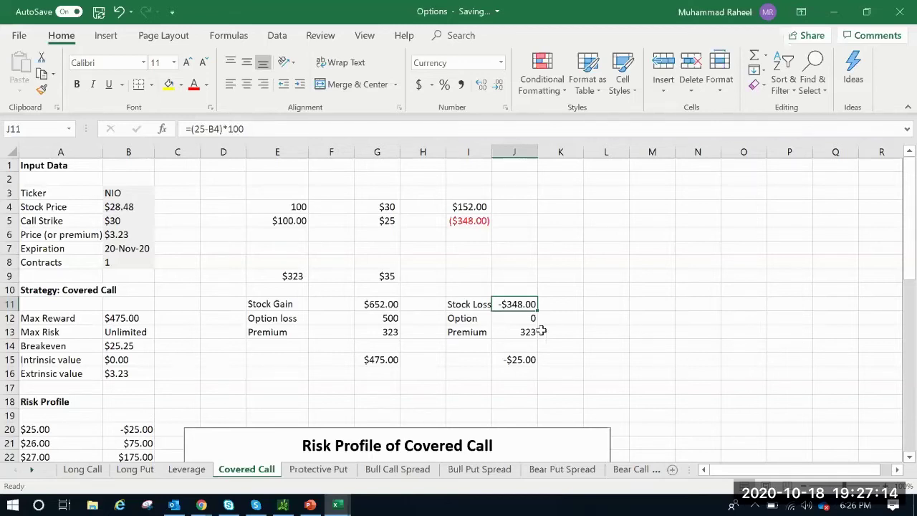
pyautogui.scroll(-5, 521, 344)
pyautogui.scroll(3, 143, 308)
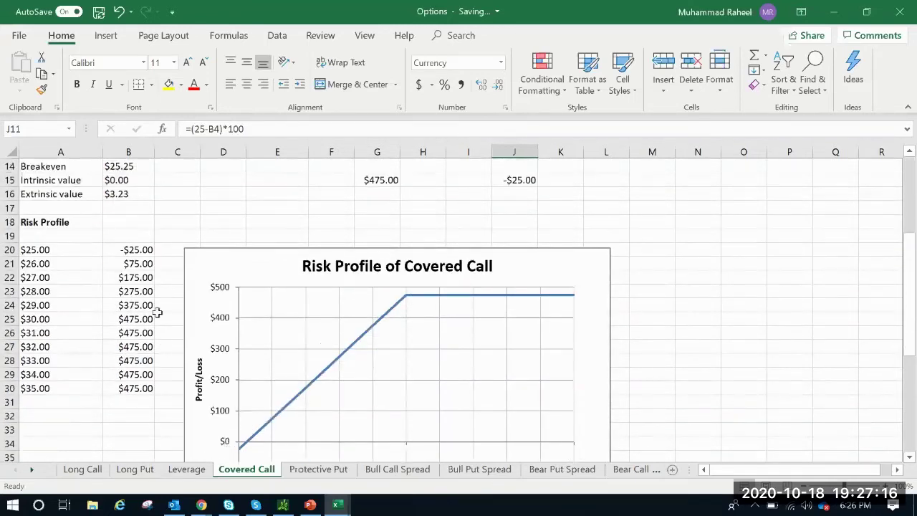
# - Examine the breakeven formula in B14 against the stock price, the premium and the covered call risk profile chart
pyautogui.click(139, 275)
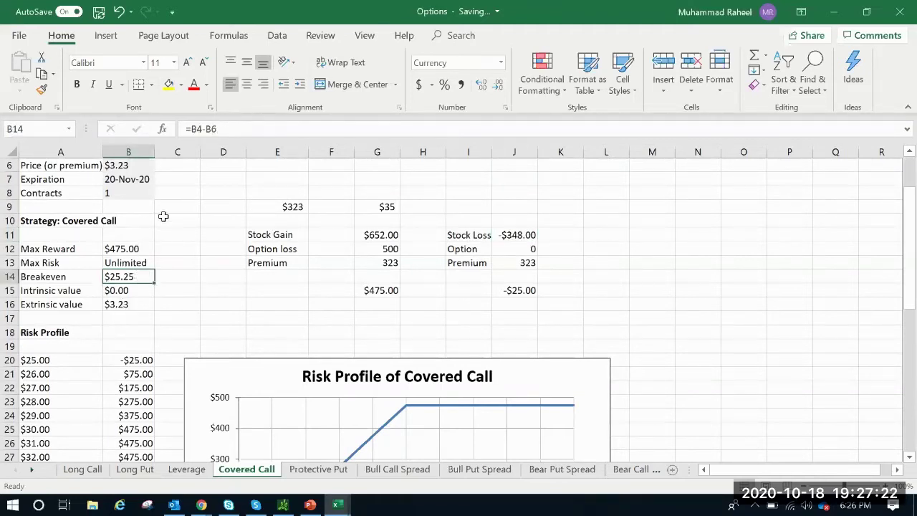
pyautogui.click(240, 129)
pyautogui.scroll(2, 184, 213)
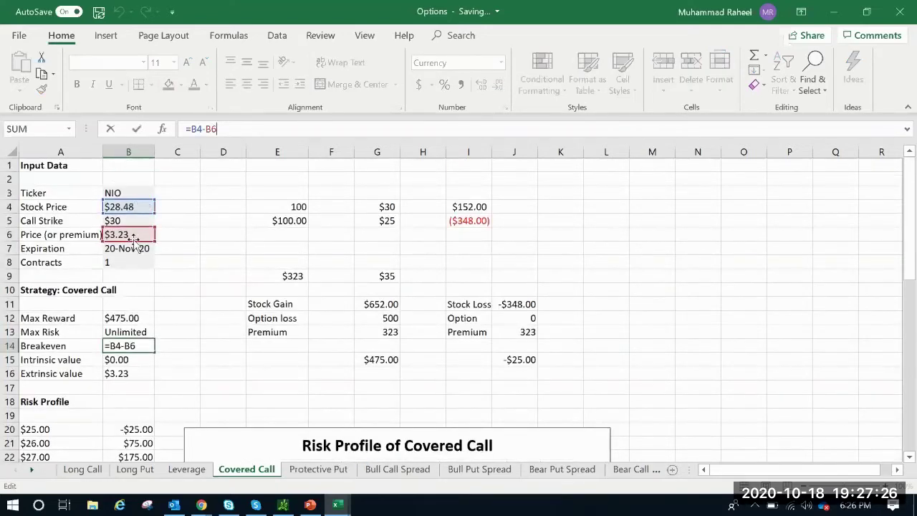
pyautogui.click(178, 304)
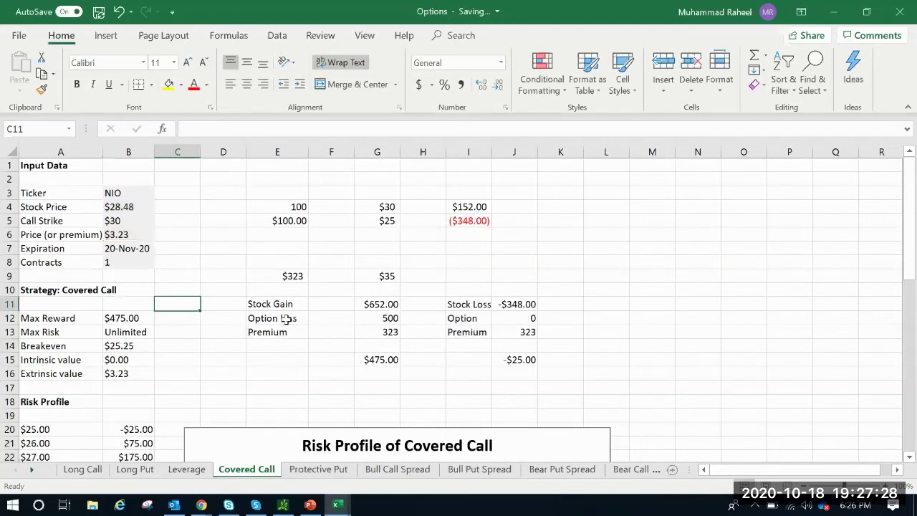
pyautogui.scroll(-7, 286, 318)
pyautogui.scroll(2, 268, 334)
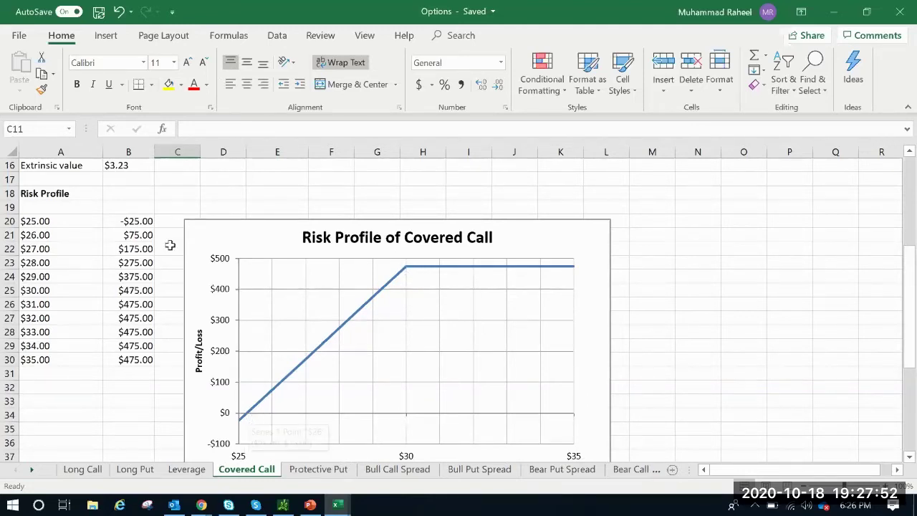
pyautogui.scroll(3, 150, 266)
pyautogui.click(127, 277)
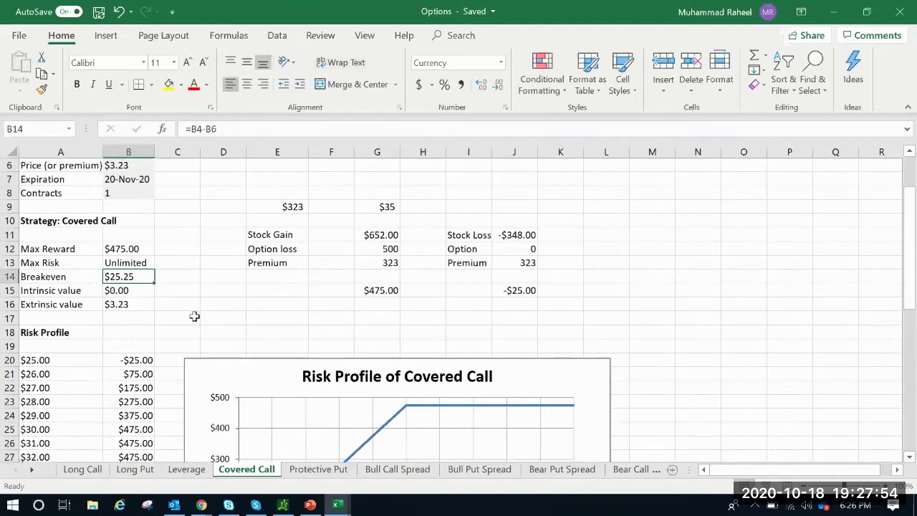
pyautogui.scroll(2, 188, 303)
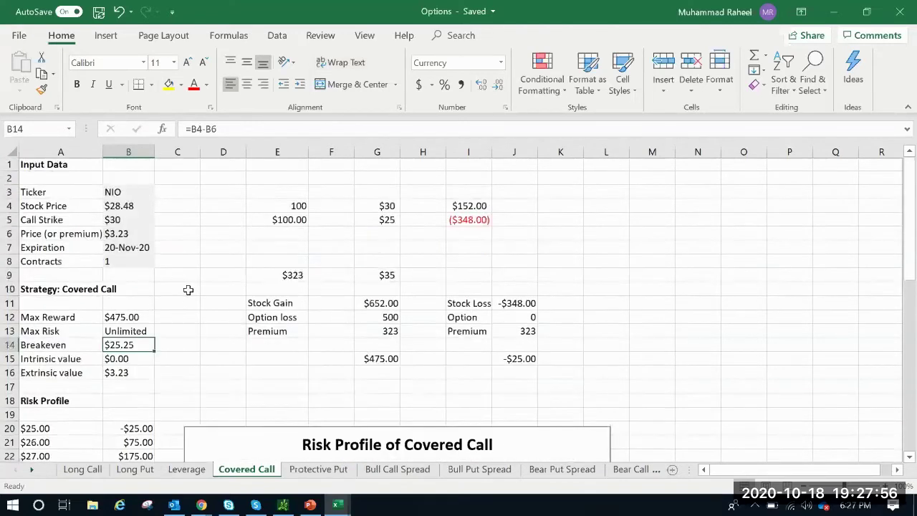
pyautogui.click(131, 206)
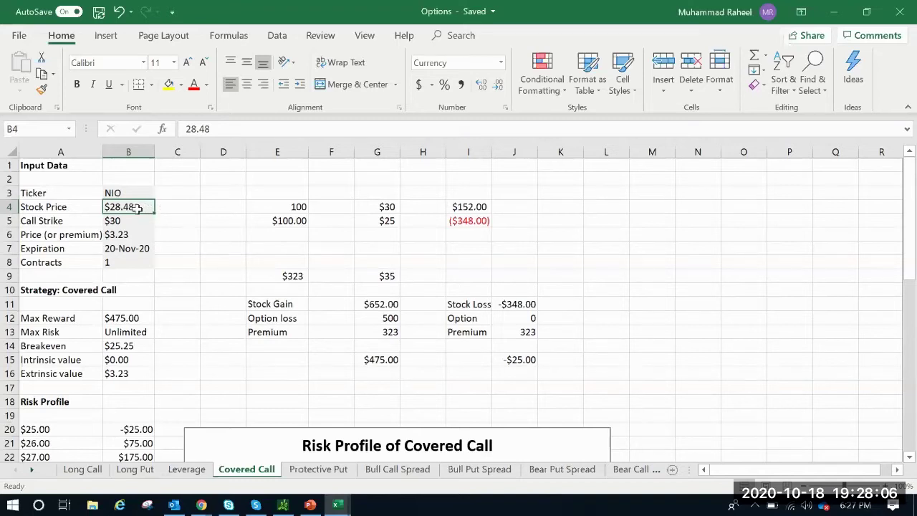
pyautogui.scroll(-2, 181, 260)
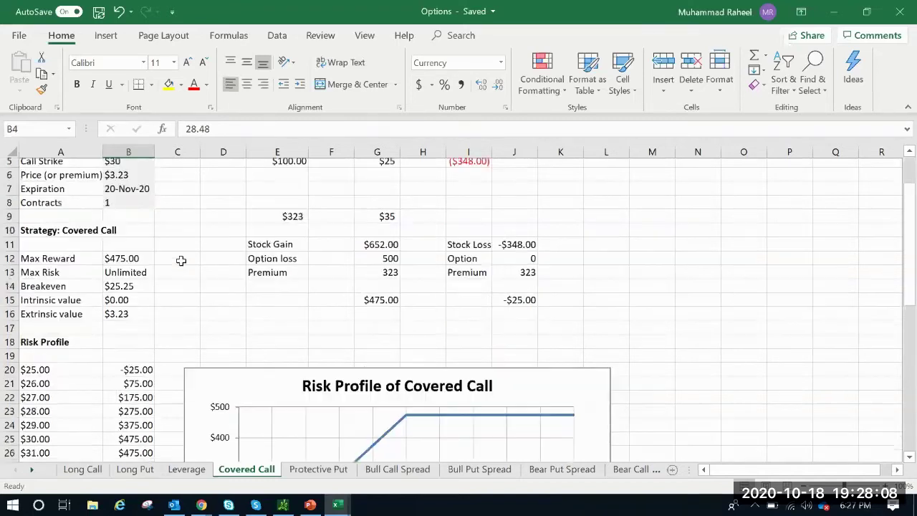
pyautogui.scroll(-4, 182, 260)
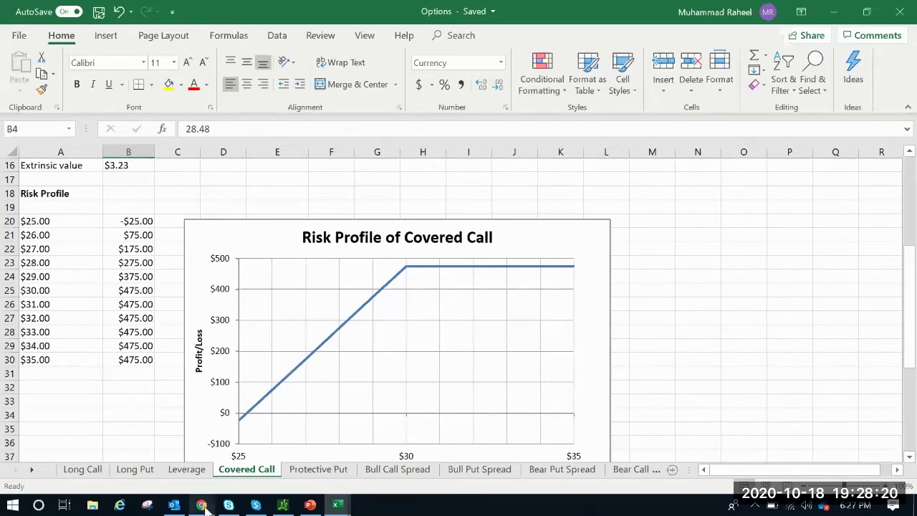
# - Switch to the Zoom meeting in Chrome to check the group chat, and return to the Options workbook in Excel
pyautogui.moveTo(202, 506)
pyautogui.click(181, 484)
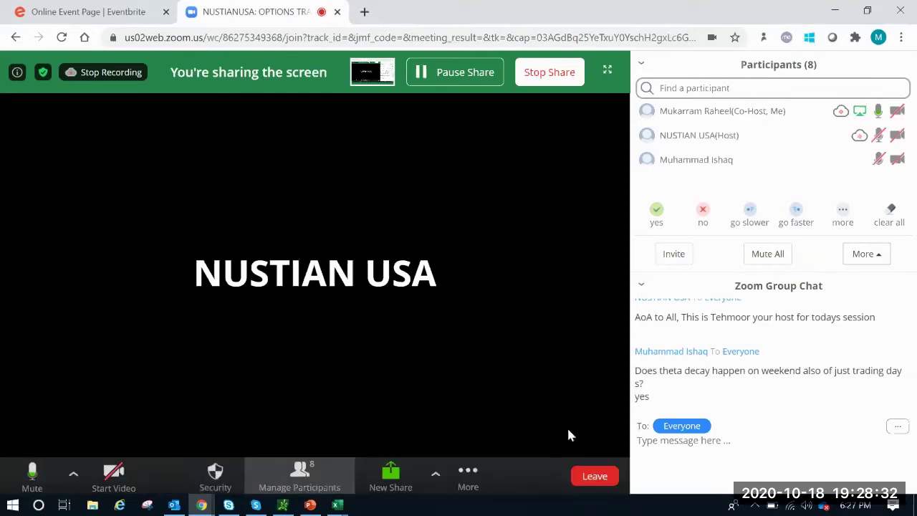
pyautogui.click(337, 506)
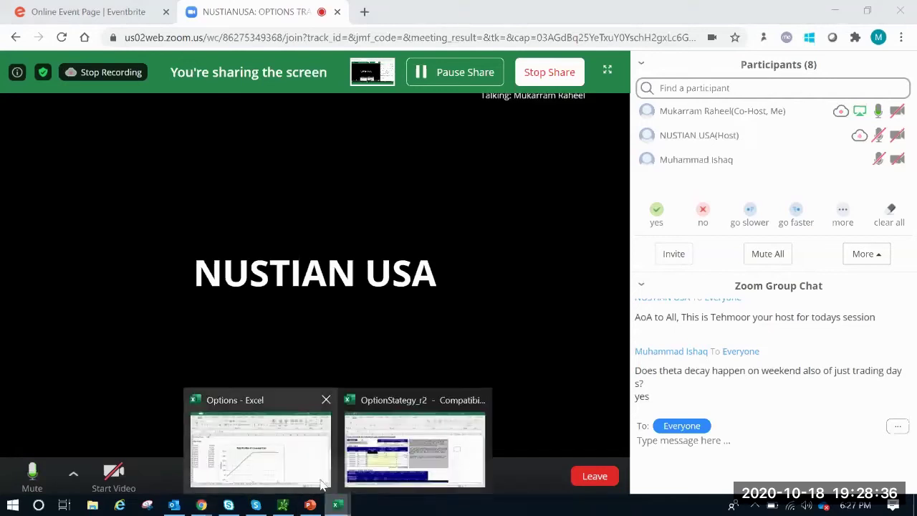
pyautogui.click(287, 475)
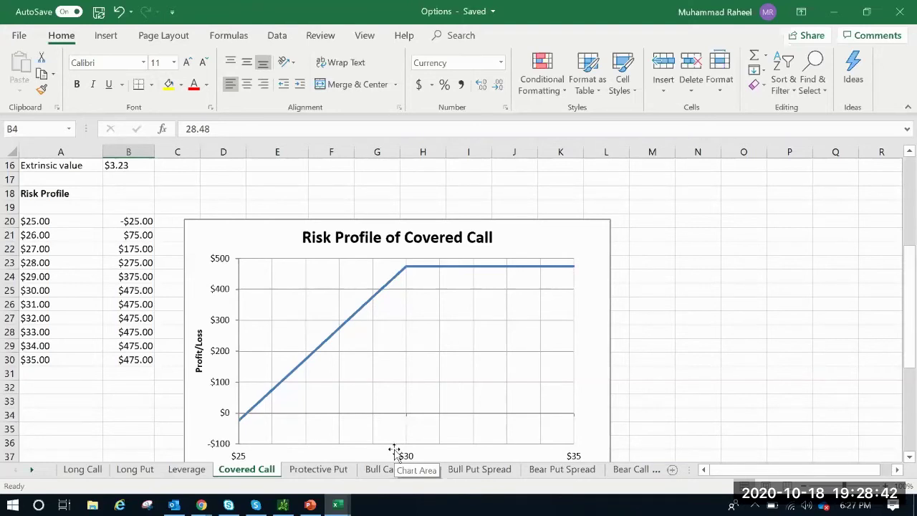
# - Open the Protective Put sheet and review its input data, focusing on the stock price in B4
pyautogui.click(338, 469)
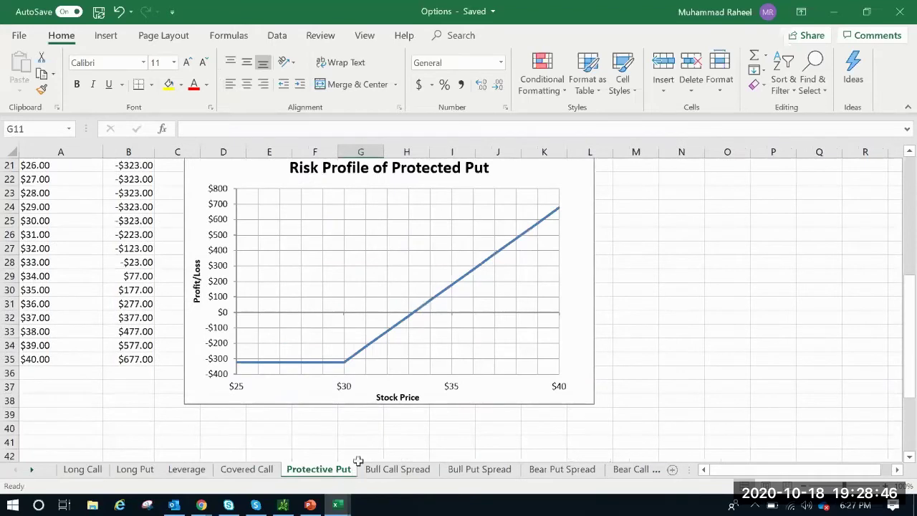
pyautogui.scroll(1, 384, 394)
pyautogui.scroll(6, 383, 394)
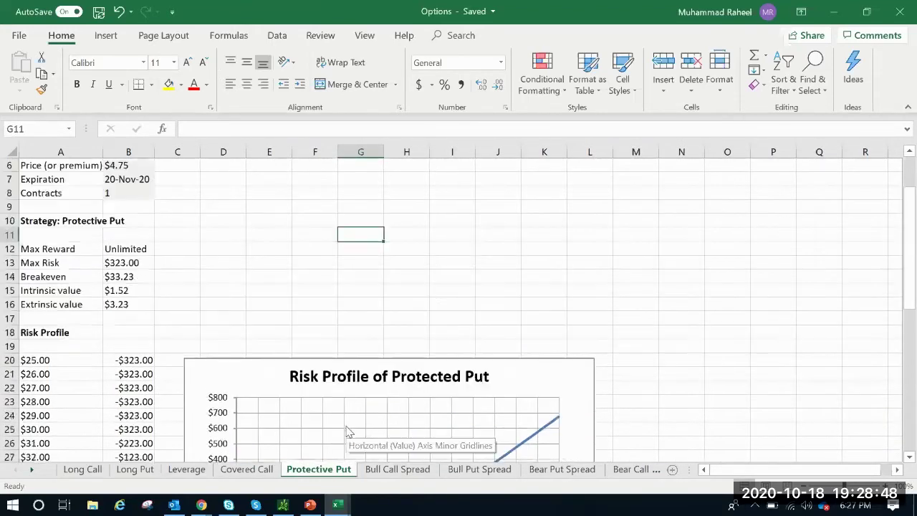
pyautogui.scroll(-2, 423, 387)
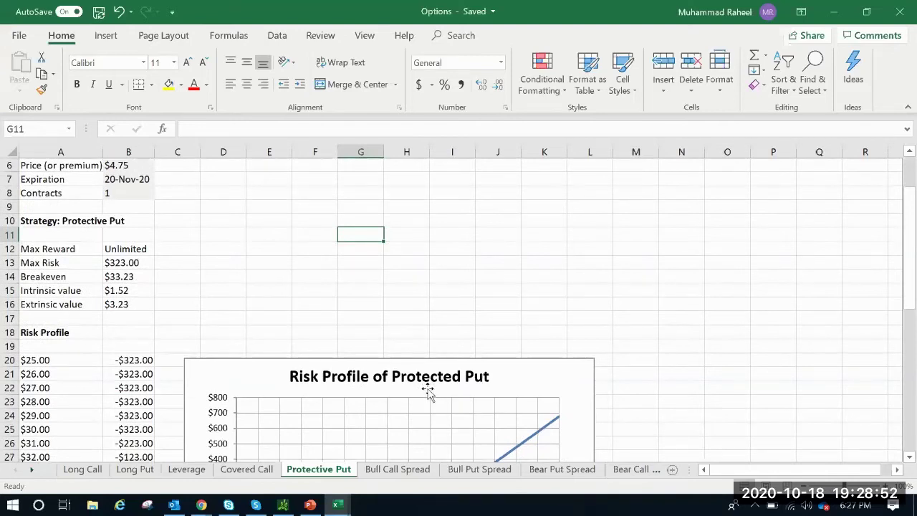
pyautogui.scroll(2, 314, 327)
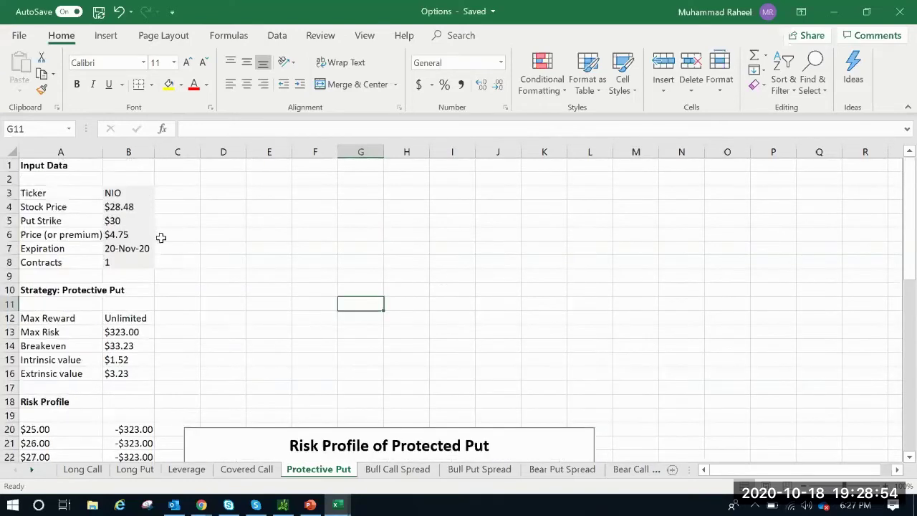
pyautogui.click(135, 207)
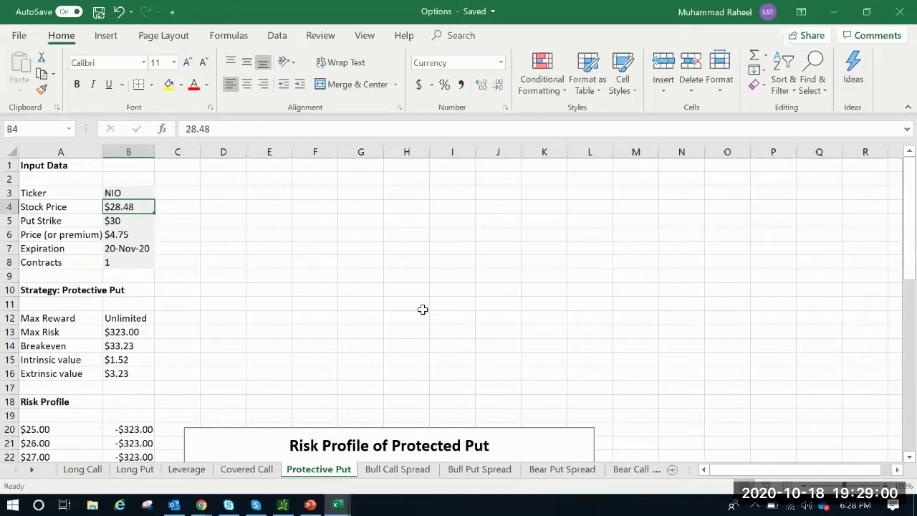
pyautogui.click(356, 208)
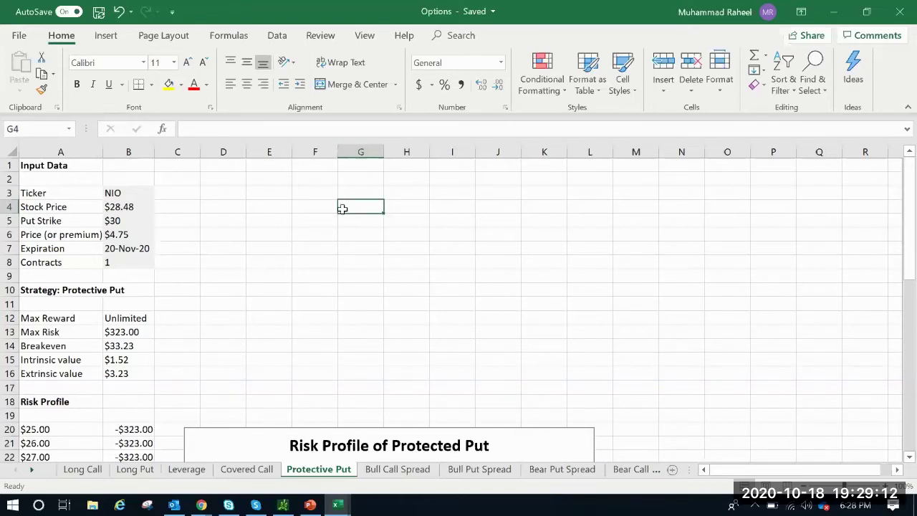
# - Examine the $40, $25 and $35 stock price rows of the protective put's risk profile table
pyautogui.scroll(-5, 161, 327)
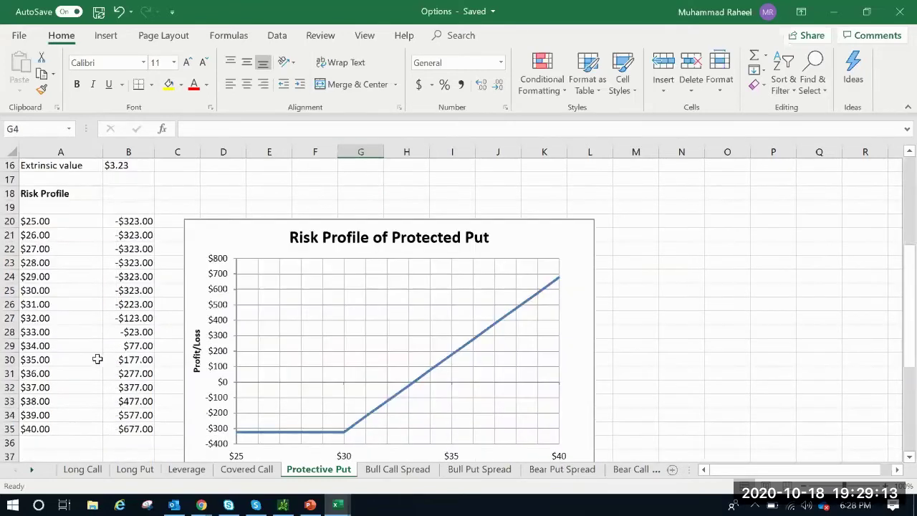
pyautogui.click(44, 431)
pyautogui.click(42, 227)
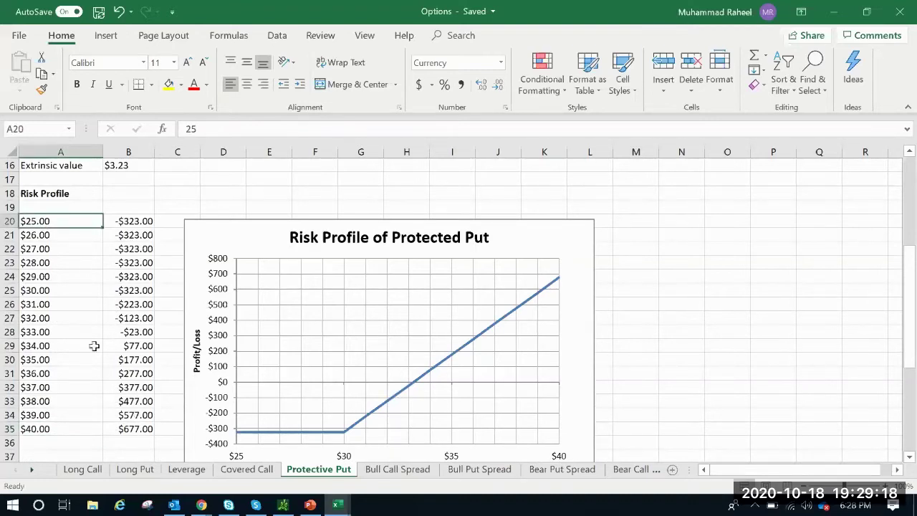
pyautogui.click(51, 360)
pyautogui.scroll(5, 317, 260)
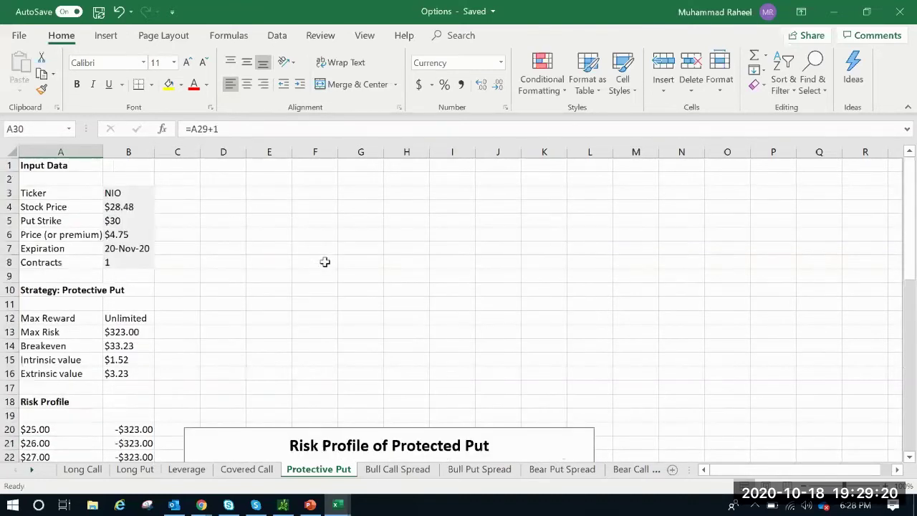
# - Label cell F7 "Stock Gain" and widen column F slightly to fit the text
pyautogui.click(316, 250)
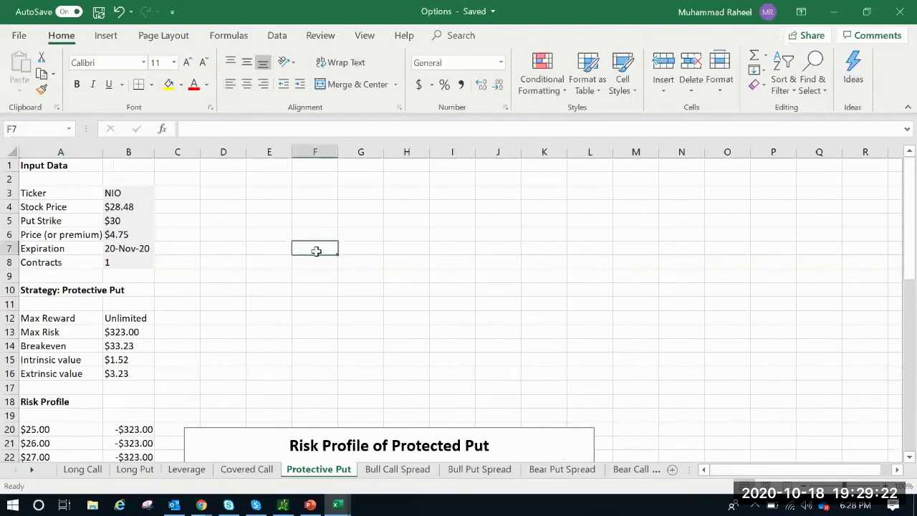
pyautogui.write('=(')
pyautogui.press('Escape')
pyautogui.write('Stock GaiN')
pyautogui.press('BackSpace')
pyautogui.click(364, 262)
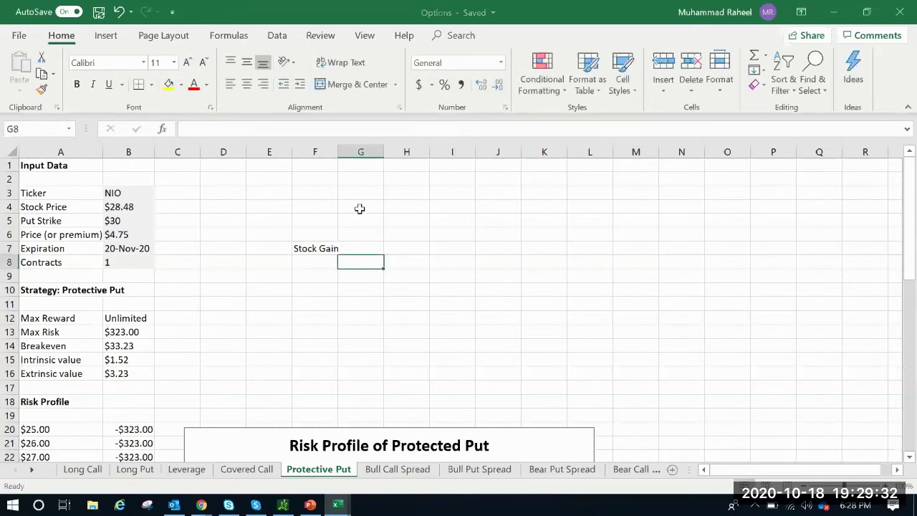
pyautogui.moveTo(340, 152); pyautogui.dragTo(345, 153)
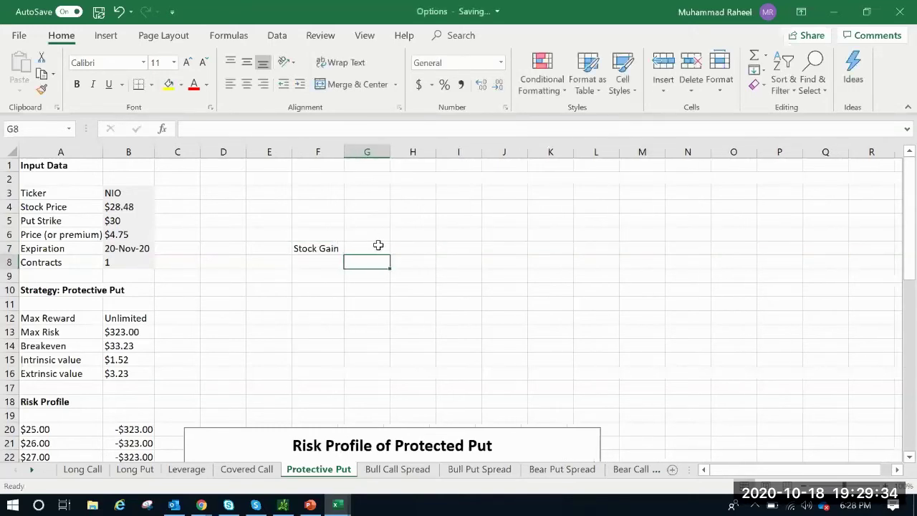
# - Calculate the stock gain at a $35 stock price in G7 with =(35-B4)*100
pyautogui.click(374, 244)
pyautogui.write('=(35-')
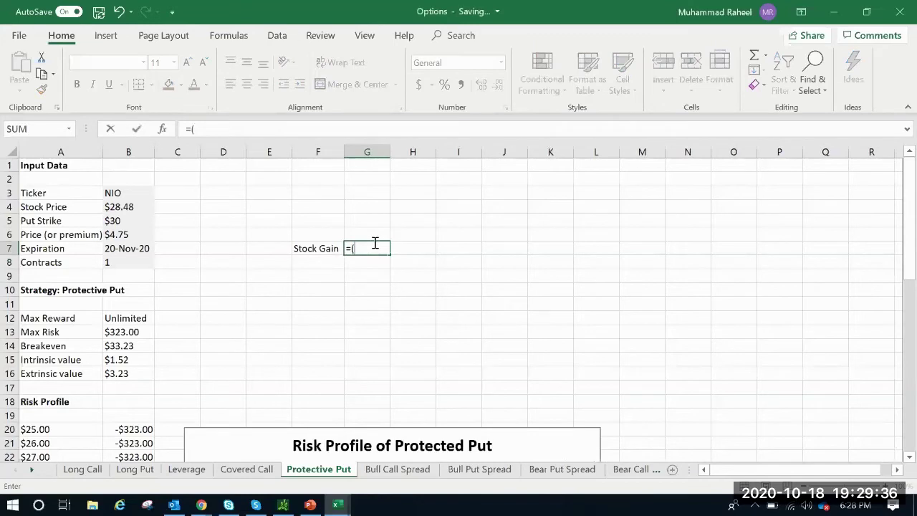
pyautogui.click(126, 206)
pyautogui.write(')*100')
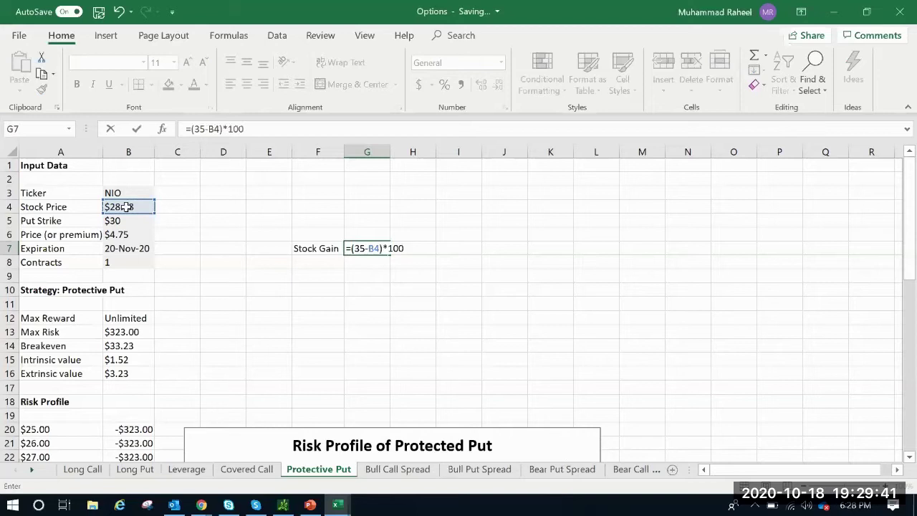
pyautogui.press('Return')
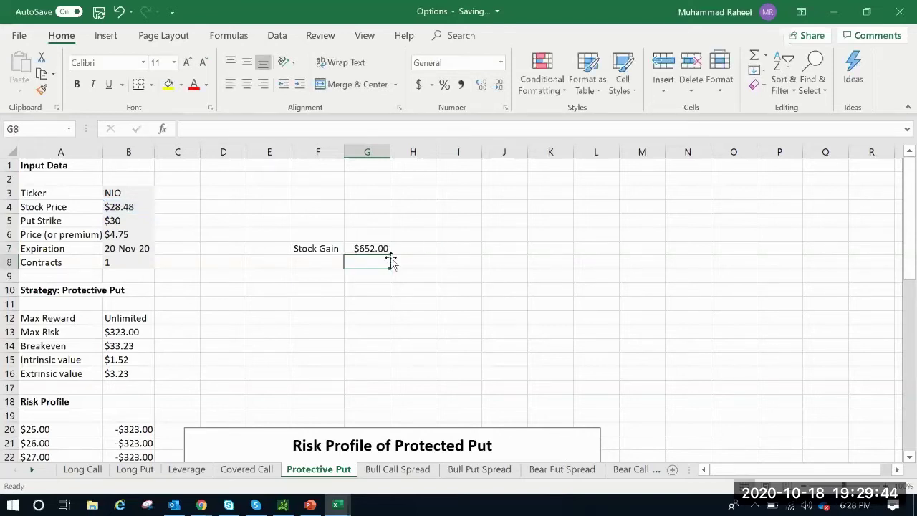
# - Label cell F8 "Option" beneath the Stock Gain label
pyautogui.click(304, 263)
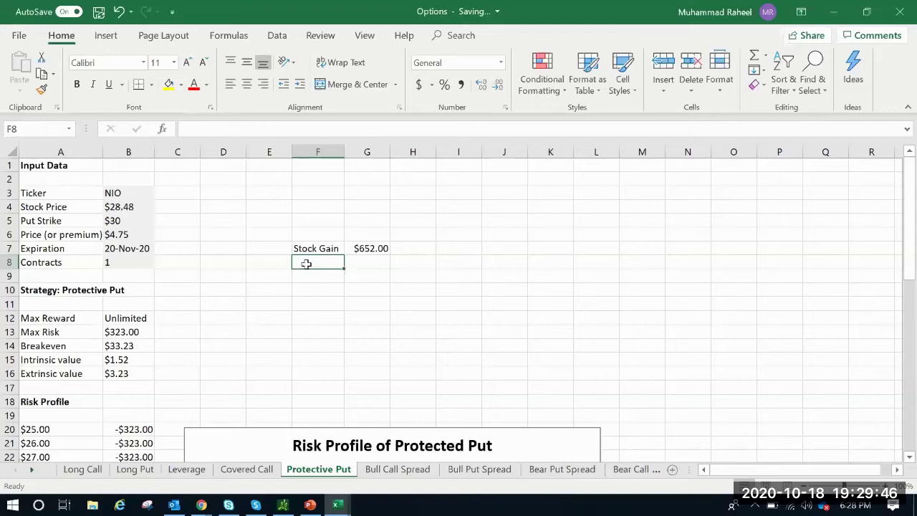
pyautogui.write('Optio')
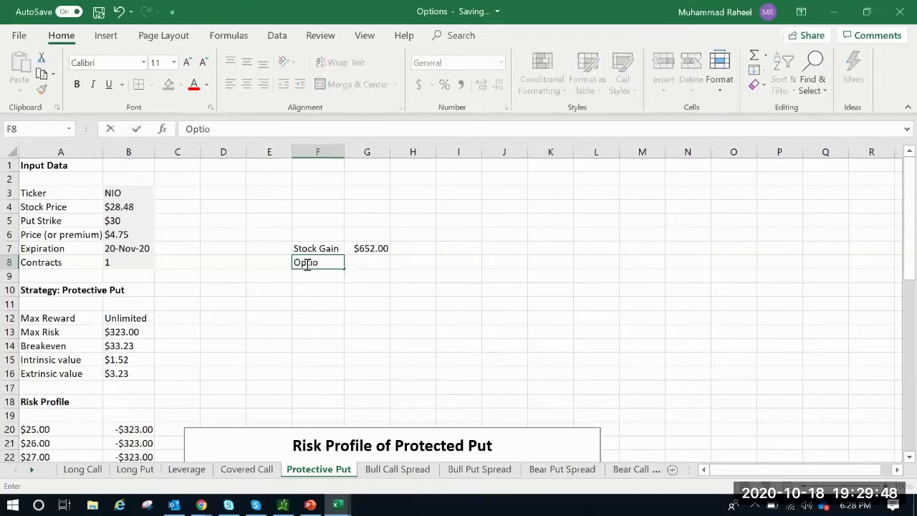
pyautogui.click(366, 263)
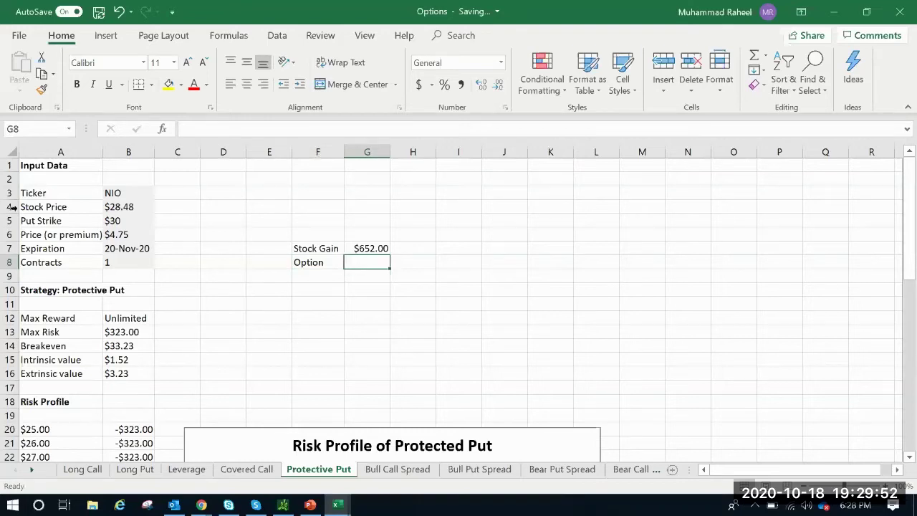
# - Check the put strike in B5, and calculate the option cost in G8 as a negative amount with =-B6*100
pyautogui.click(125, 221)
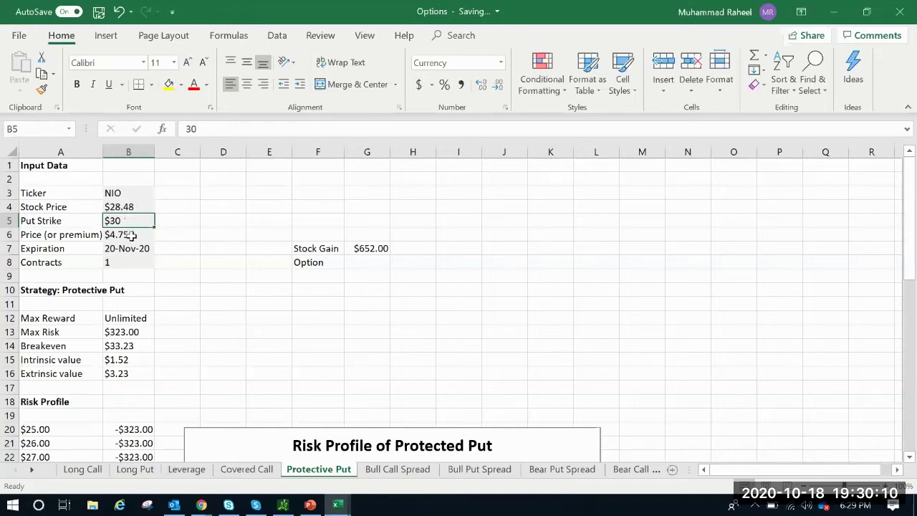
pyautogui.click(361, 262)
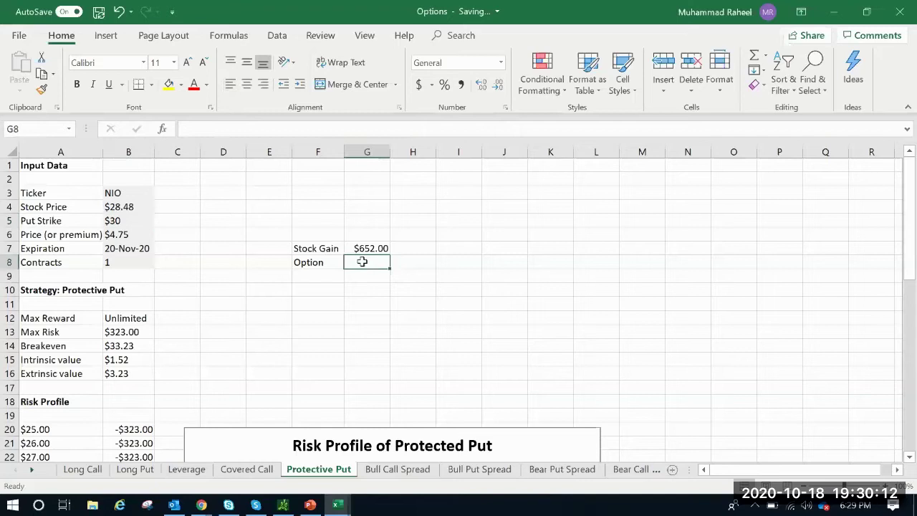
pyautogui.write('=')
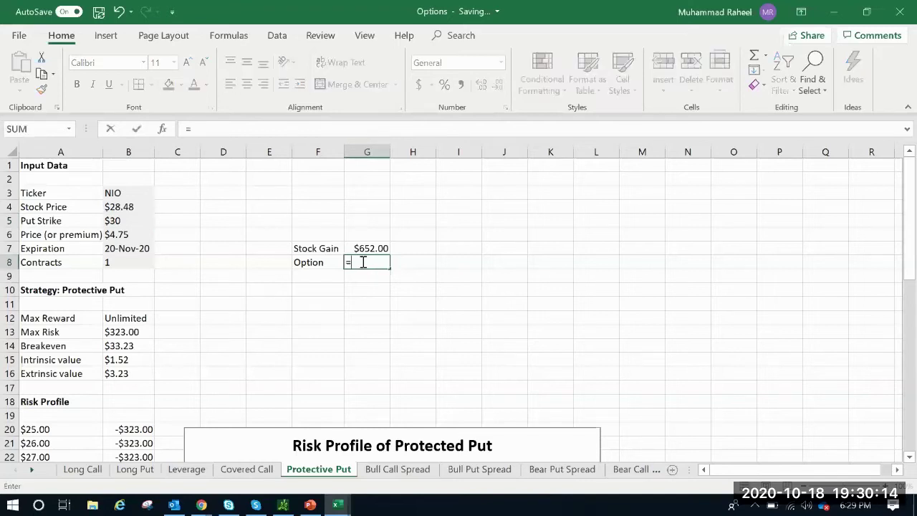
pyautogui.click(127, 238)
pyautogui.write('*100')
pyautogui.press('Return')
pyautogui.click(484, 190)
pyautogui.click(366, 261)
pyautogui.click(189, 128)
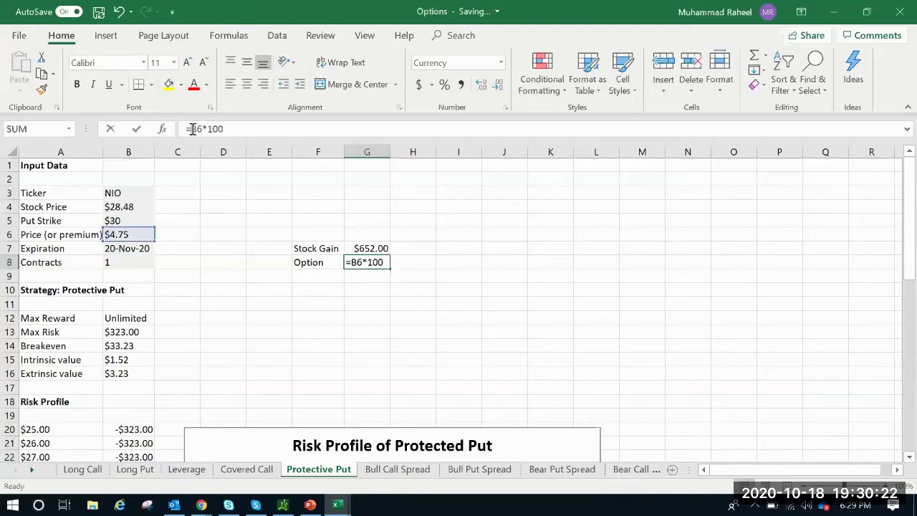
pyautogui.write('-')
pyautogui.press('Return')
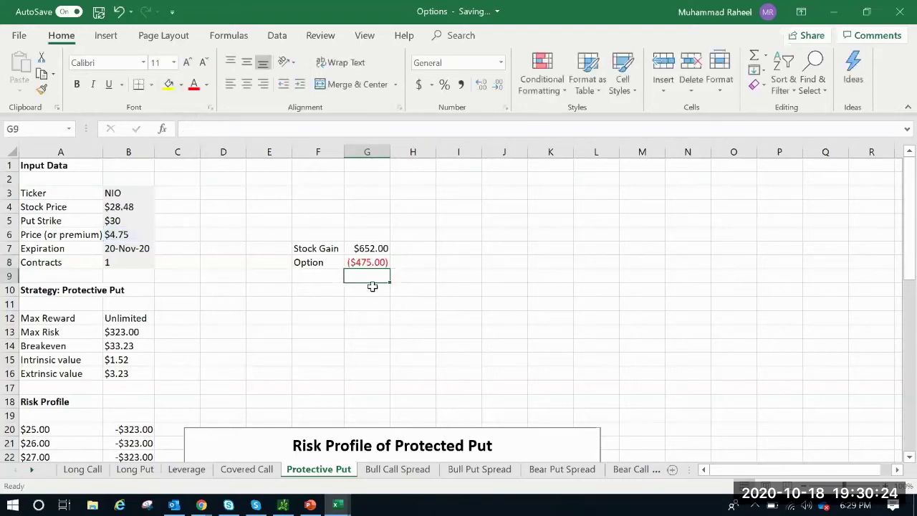
# - Calculate the net upside result in G9 with =G7+G8
pyautogui.write('=')
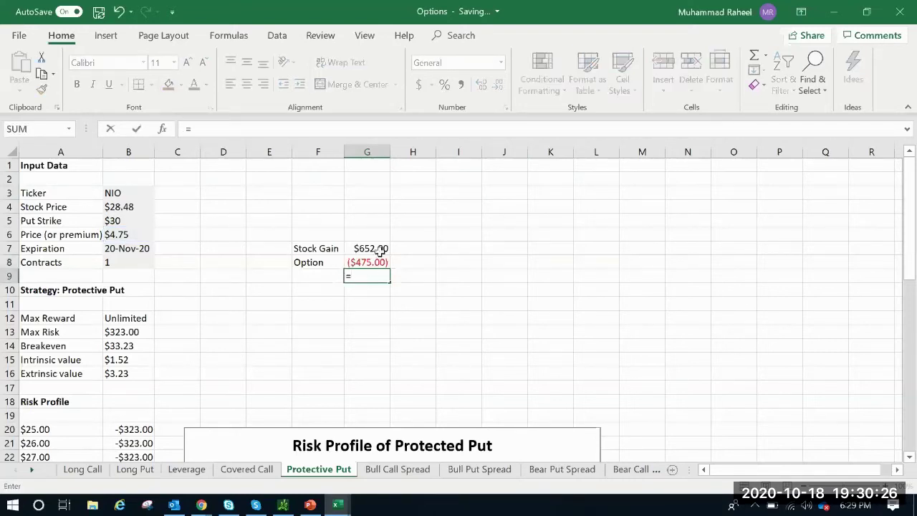
pyautogui.click(377, 248)
pyautogui.write('+')
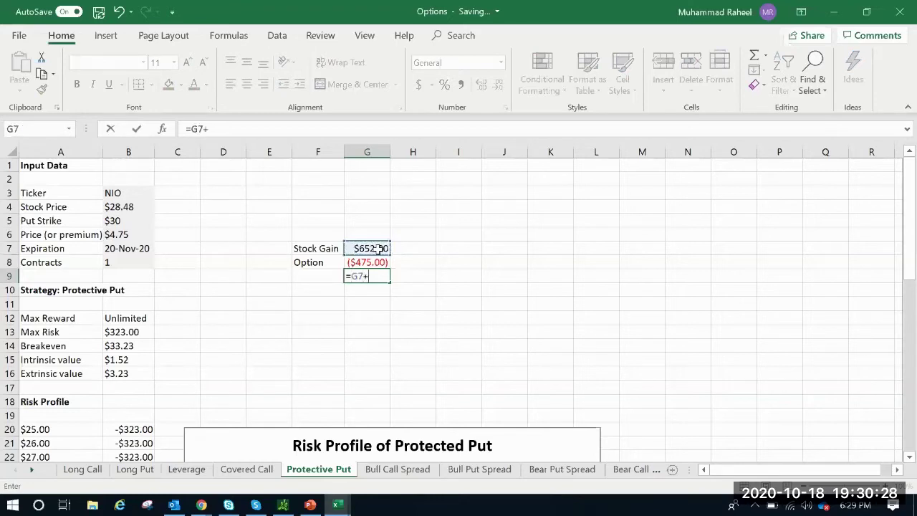
pyautogui.click(370, 262)
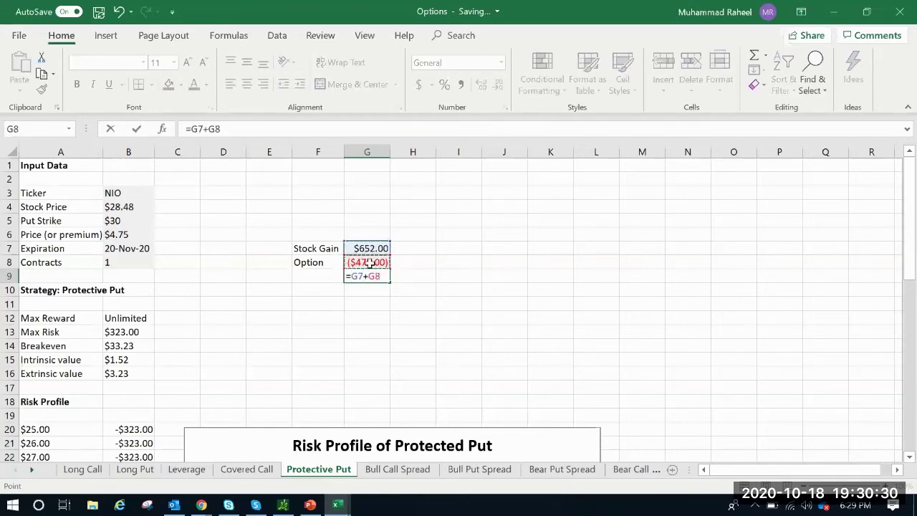
pyautogui.press('Return')
# - Compare the net upside result with the $35 row of the risk profile table
pyautogui.scroll(-1, 490, 306)
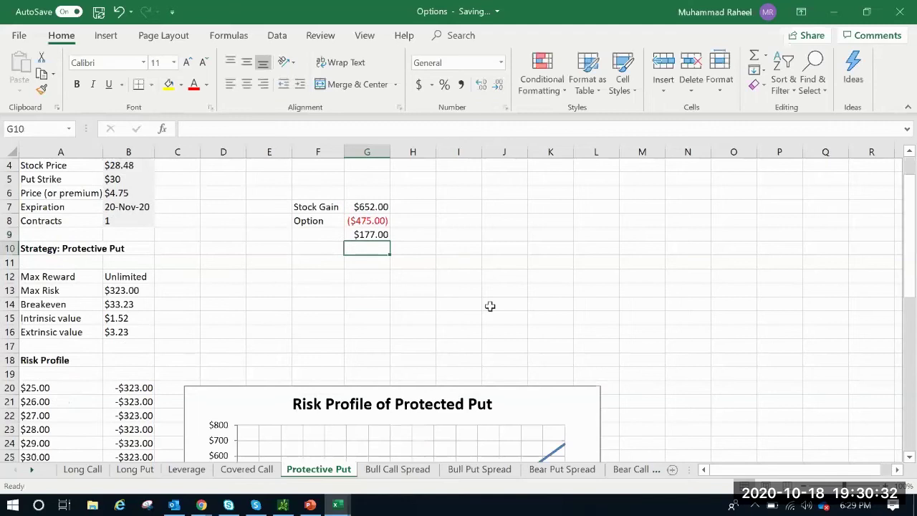
pyautogui.scroll(-4, 490, 307)
pyautogui.click(141, 360)
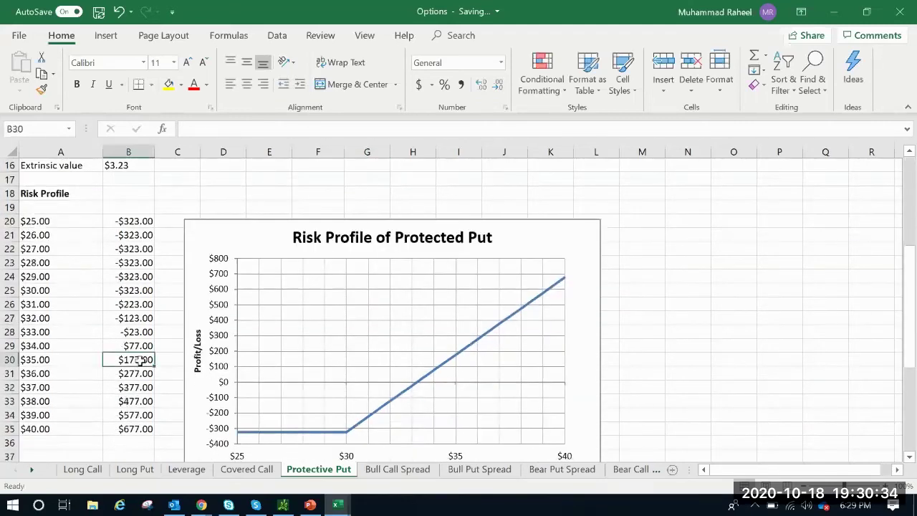
pyautogui.moveTo(141, 361); pyautogui.dragTo(49, 362)
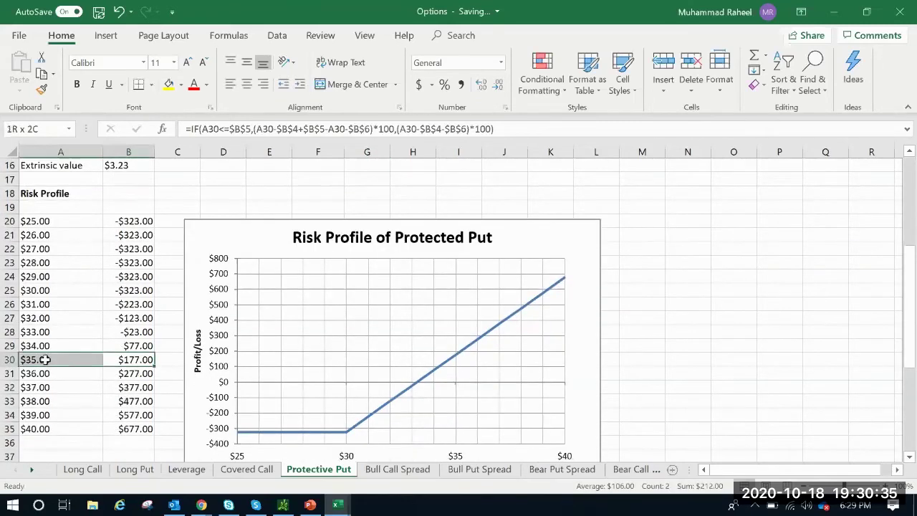
pyautogui.click(701, 293)
# - Review the stock gain formula in G7 and the option cost in F8:G8 against the input data
pyautogui.scroll(5, 700, 301)
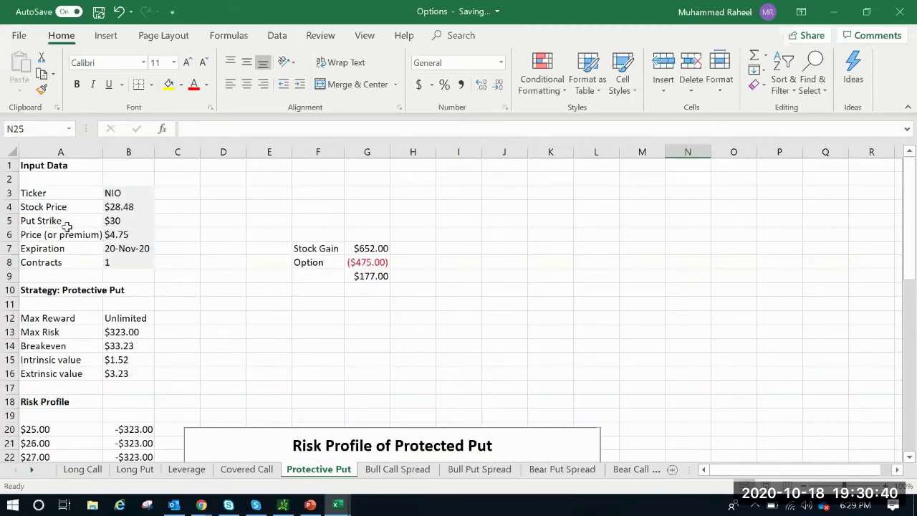
pyautogui.click(382, 248)
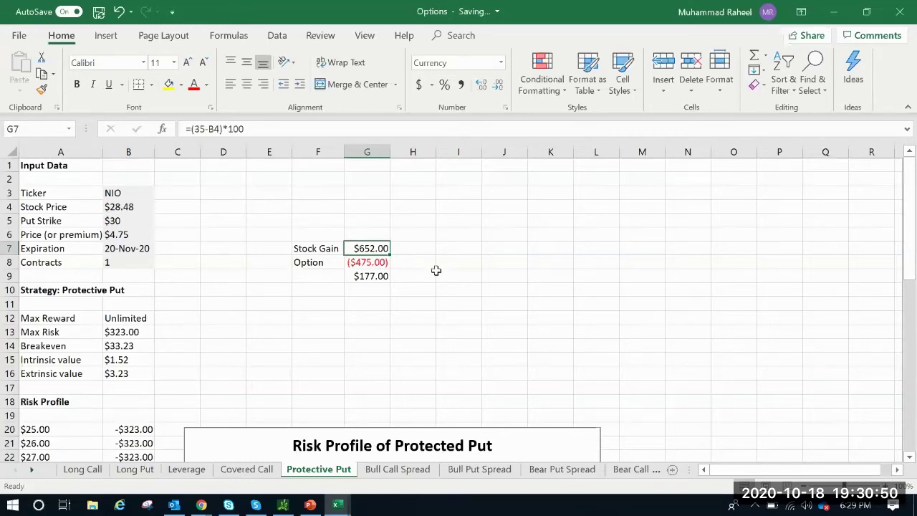
pyautogui.moveTo(317, 260); pyautogui.dragTo(373, 264)
pyautogui.click(511, 347)
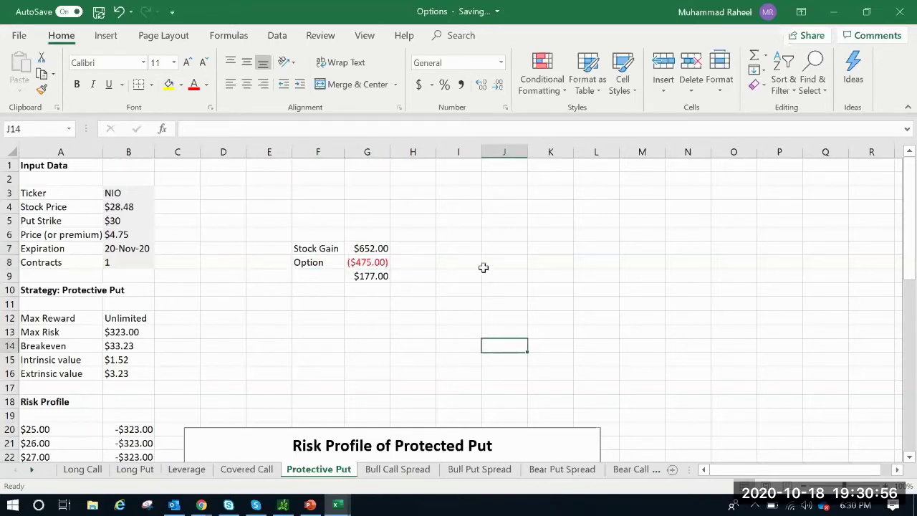
# - Label I7 "Stock Loss" and calculate the loss at a $25 stock price in J7 with =(25-B4)*100
pyautogui.click(35, 430)
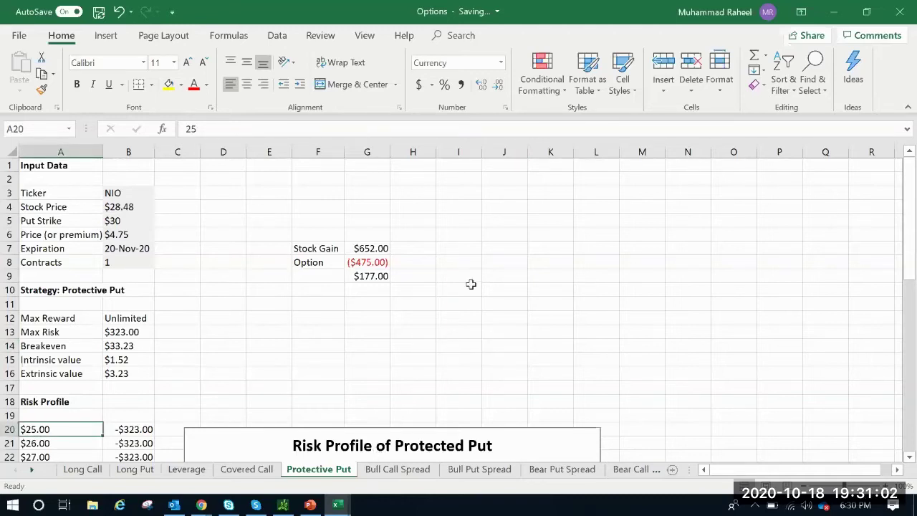
pyautogui.click(464, 245)
pyautogui.write('S')
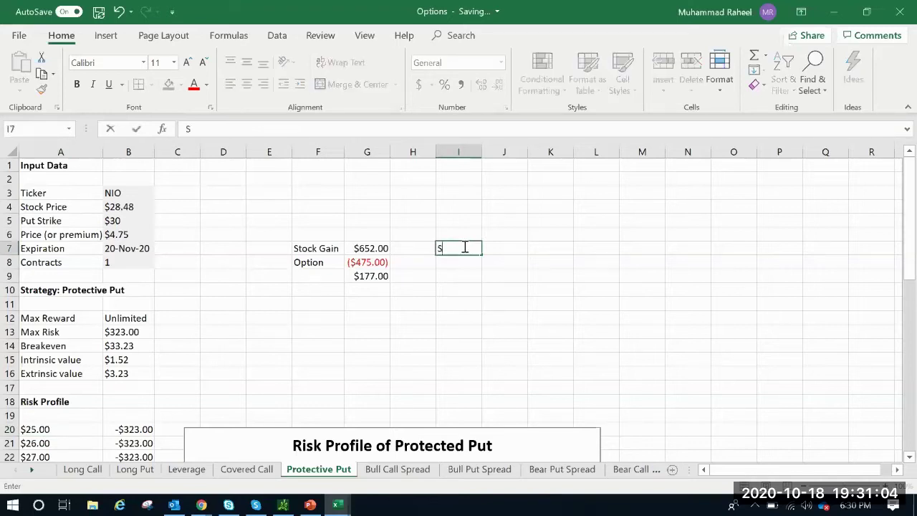
pyautogui.write('tock Loss')
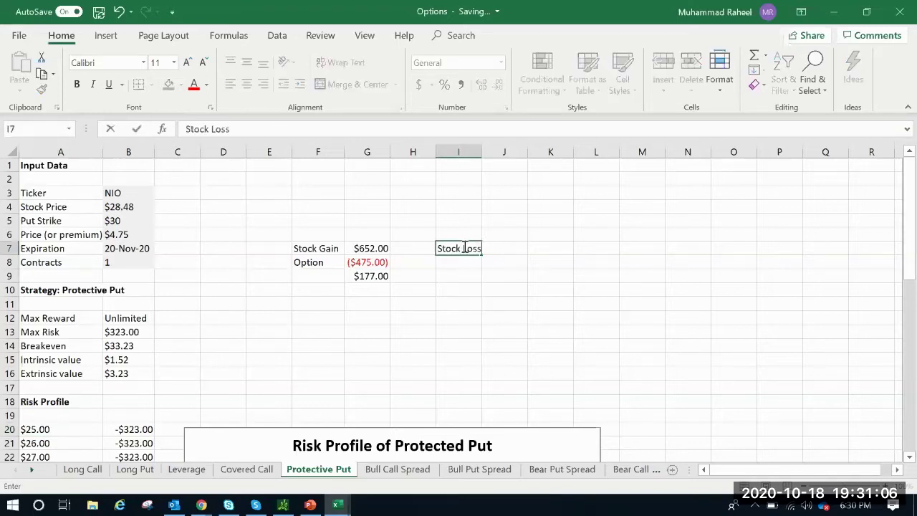
pyautogui.press('Return')
pyautogui.click(507, 248)
pyautogui.write('=(')
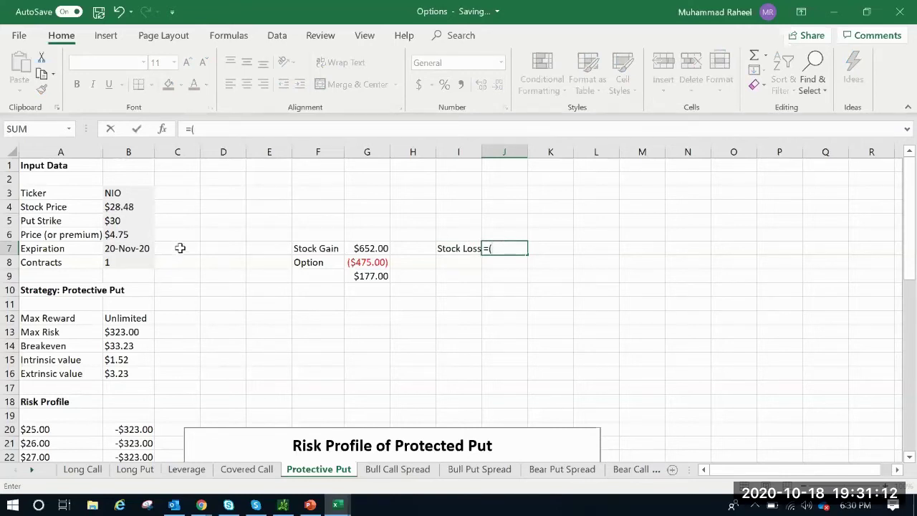
pyautogui.write('25-')
pyautogui.click(118, 206)
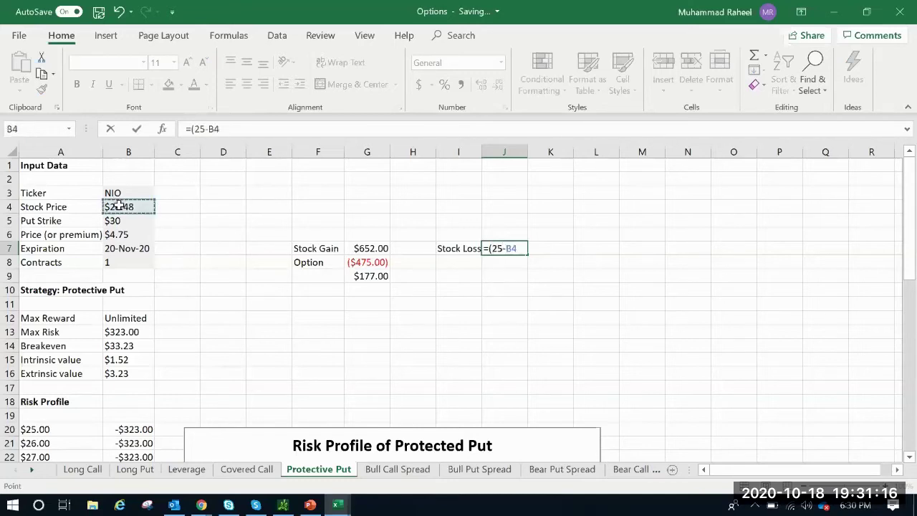
pyautogui.write(')*100')
pyautogui.press('Return')
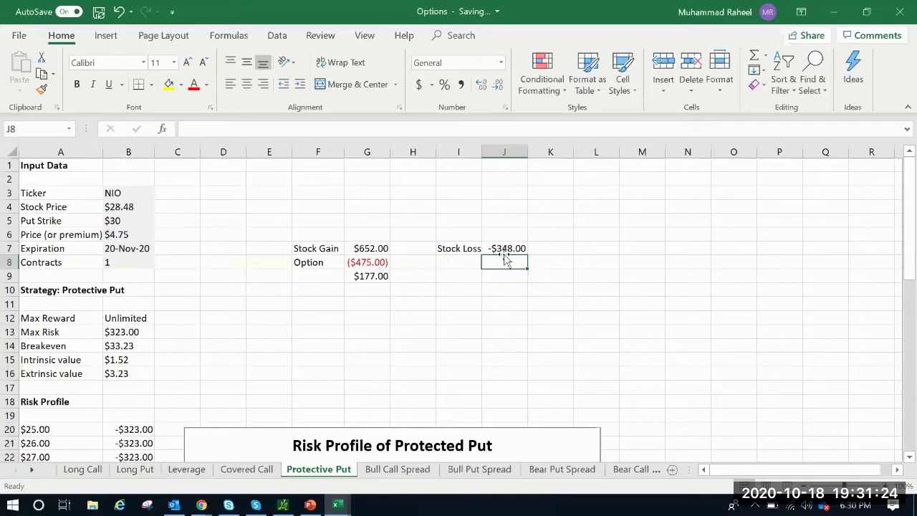
# - Label I8 "Option" and calculate the put's payoff at a $25 stock price in J8 with =(30-25)*100
pyautogui.click(459, 266)
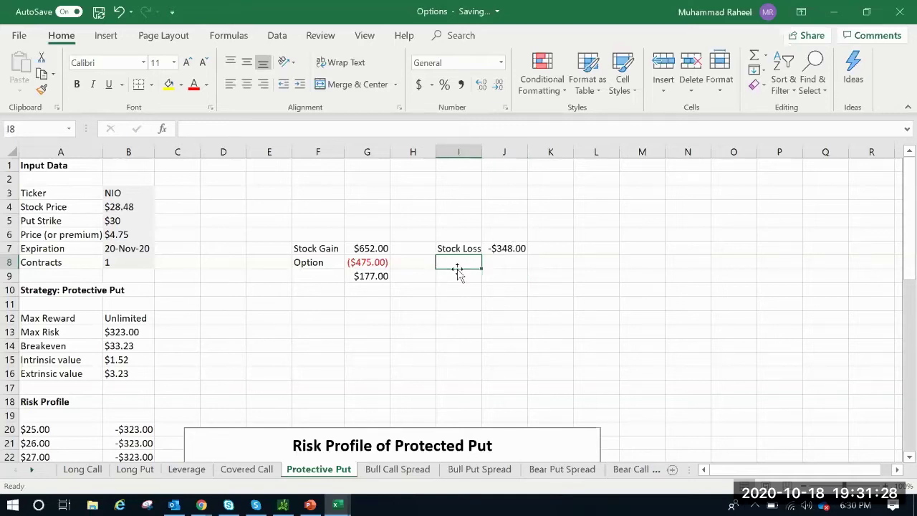
pyautogui.write('Option')
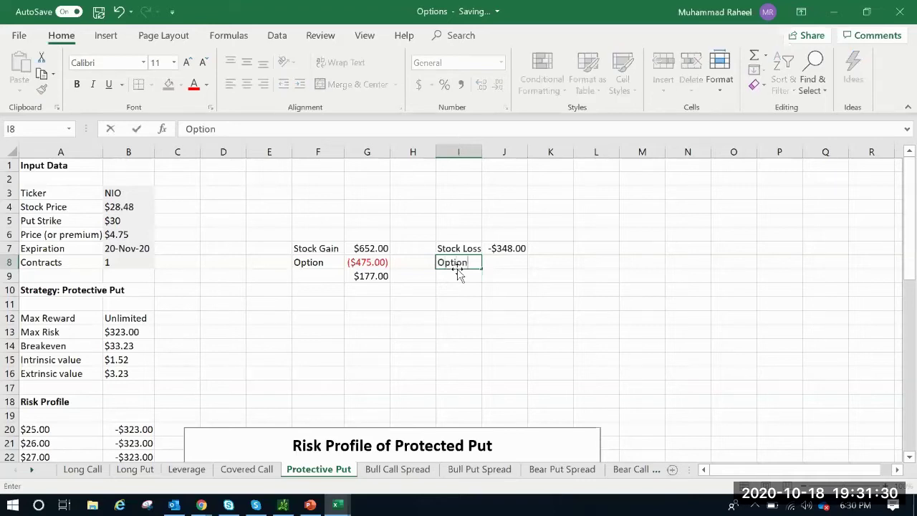
pyautogui.press('Tab')
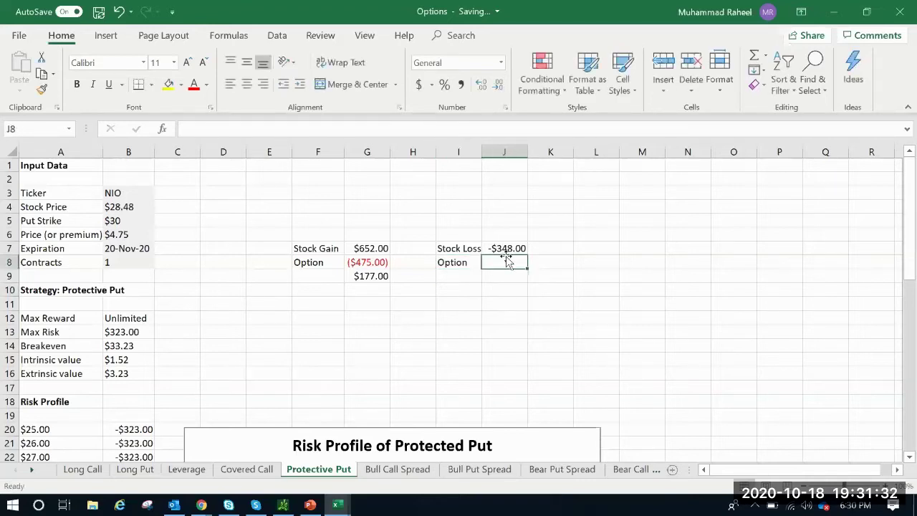
pyautogui.write('=(30-25')
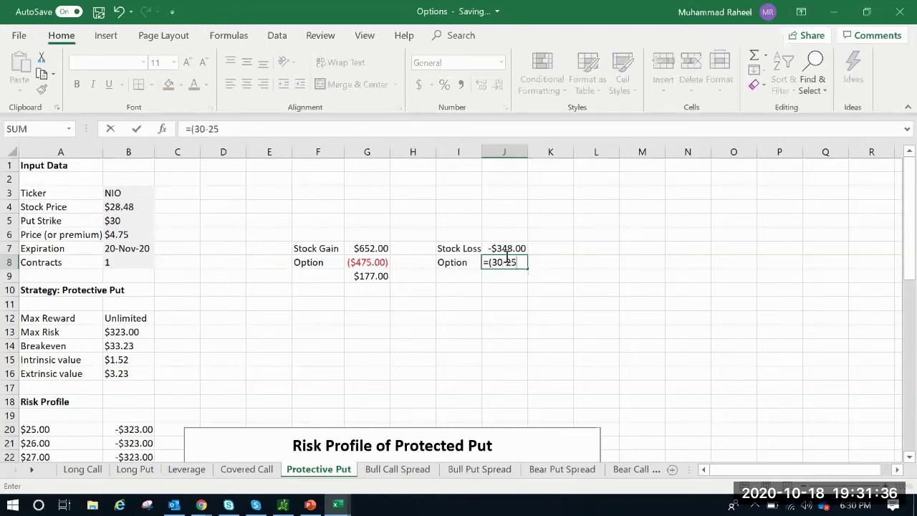
pyautogui.write(')*100')
pyautogui.press('Return')
pyautogui.click(509, 260)
# - Label I9 "Preimum" and enter the option cost as a negative amount in J9 with =-B6*100
pyautogui.click(444, 275)
pyautogui.write('Preimum')
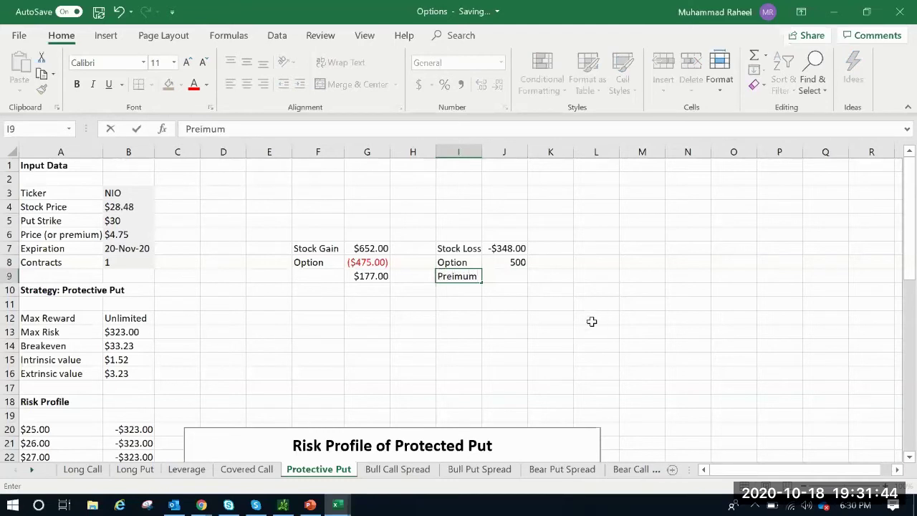
pyautogui.click(504, 275)
pyautogui.write('=')
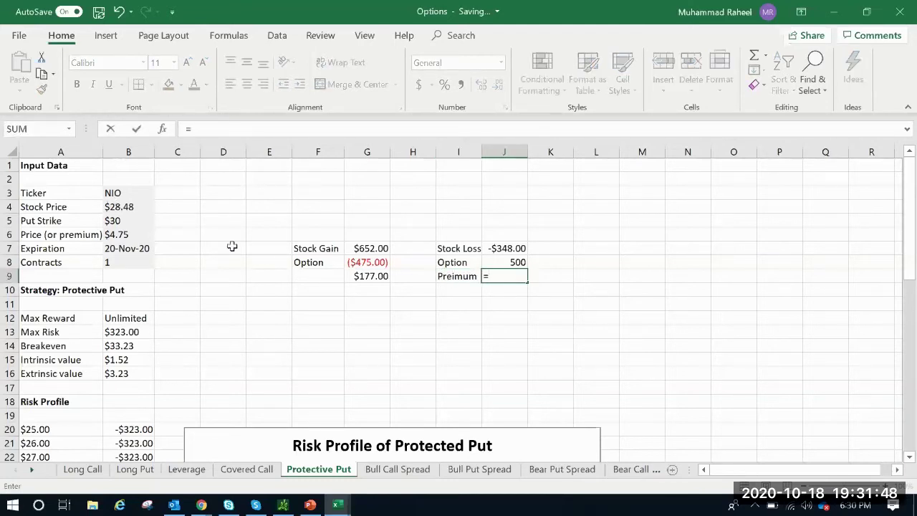
pyautogui.write('-')
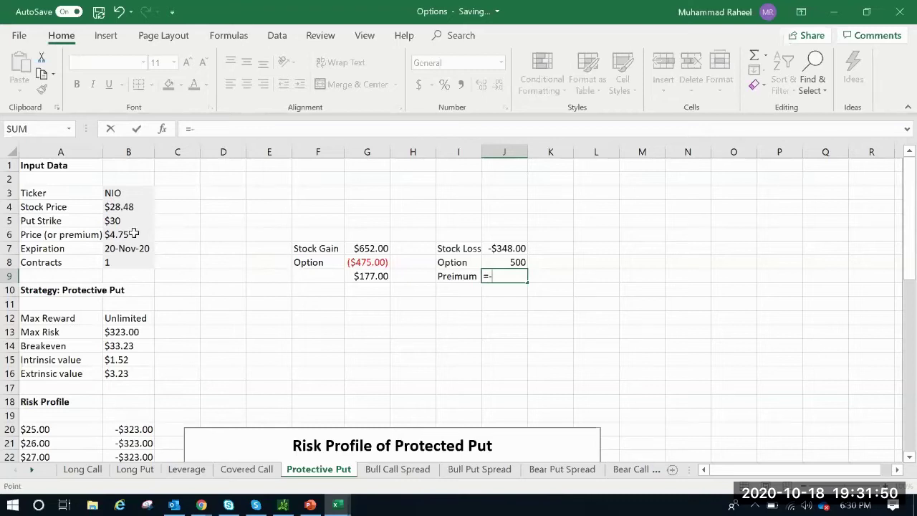
pyautogui.click(133, 234)
pyautogui.write('*100')
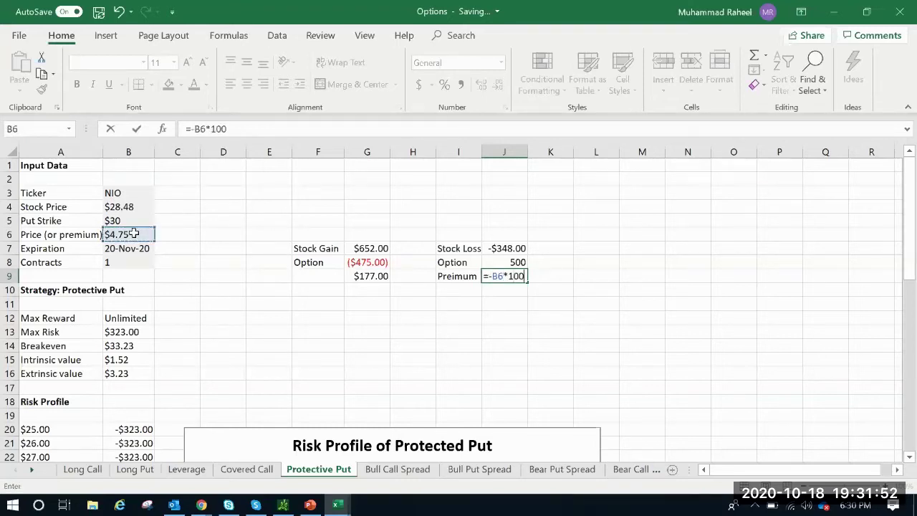
pyautogui.press('Return')
# - Total the stock loss, option payoff and premium in J11 with =SUM(J7:J9)
pyautogui.click(506, 306)
pyautogui.write('=sum(')
pyautogui.moveTo(510, 245); pyautogui.dragTo(513, 275)
pyautogui.press('Return')
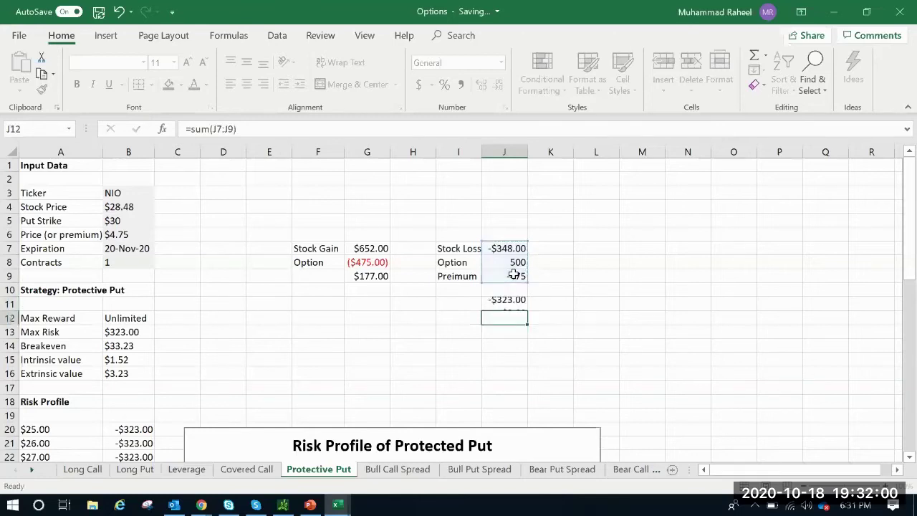
pyautogui.click(503, 307)
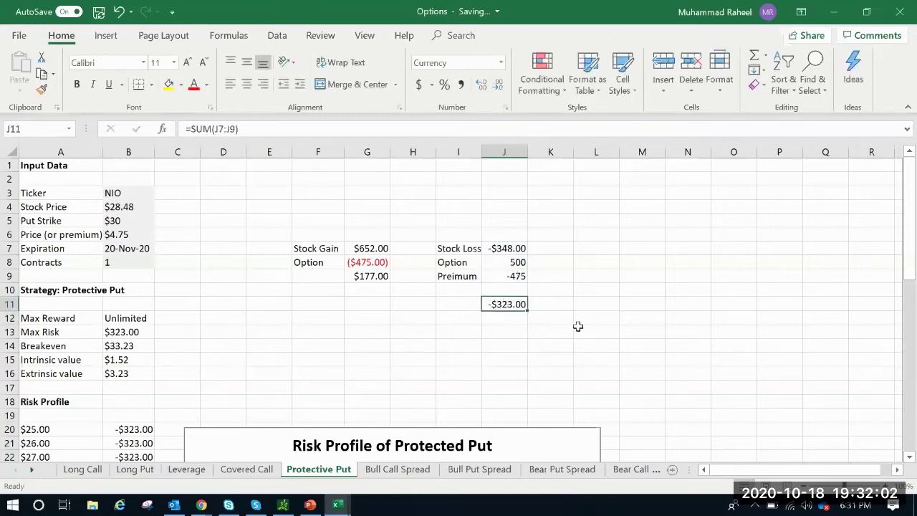
# - Review the stock loss formula in J7 and compare the net downside result with the $25 row of the risk profile
pyautogui.click(515, 249)
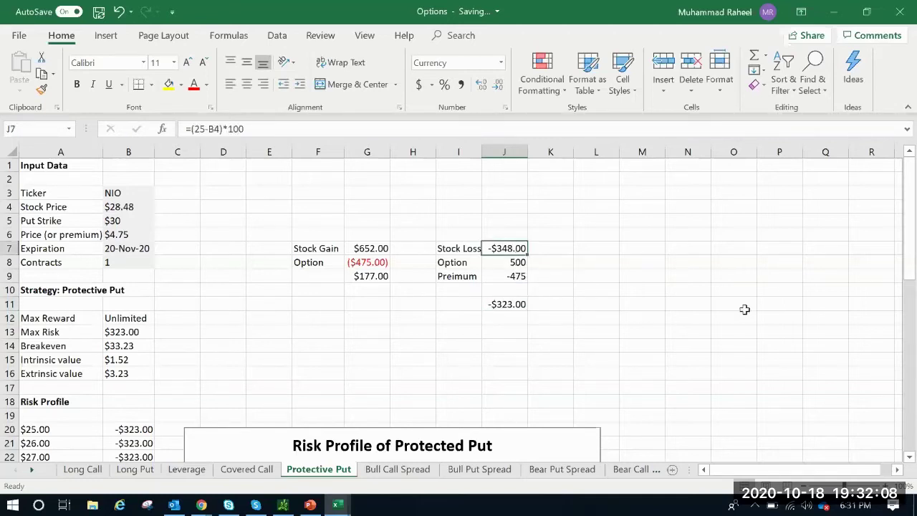
pyautogui.click(706, 279)
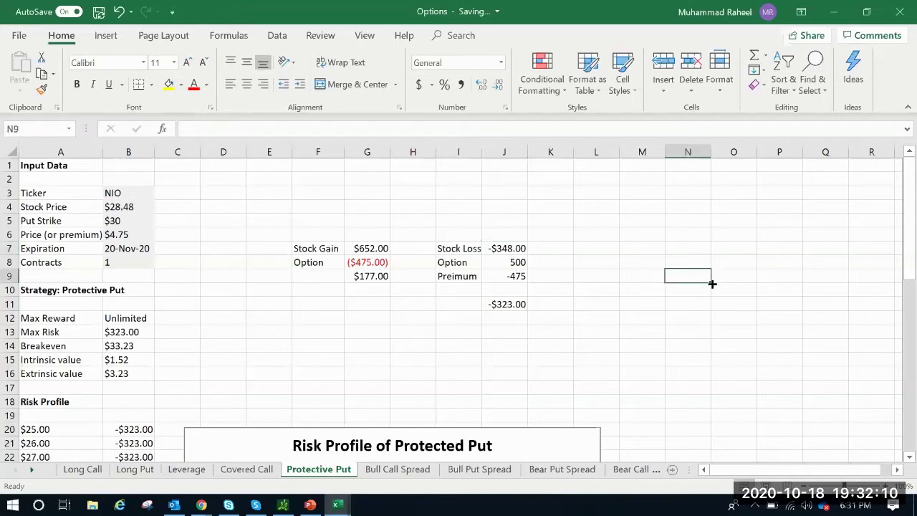
pyautogui.scroll(-2, 172, 349)
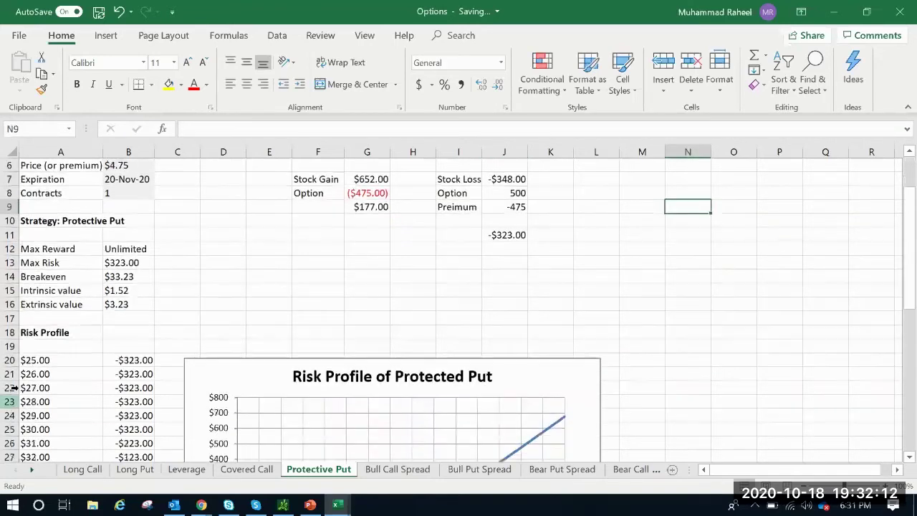
pyautogui.scroll(2, 407, 296)
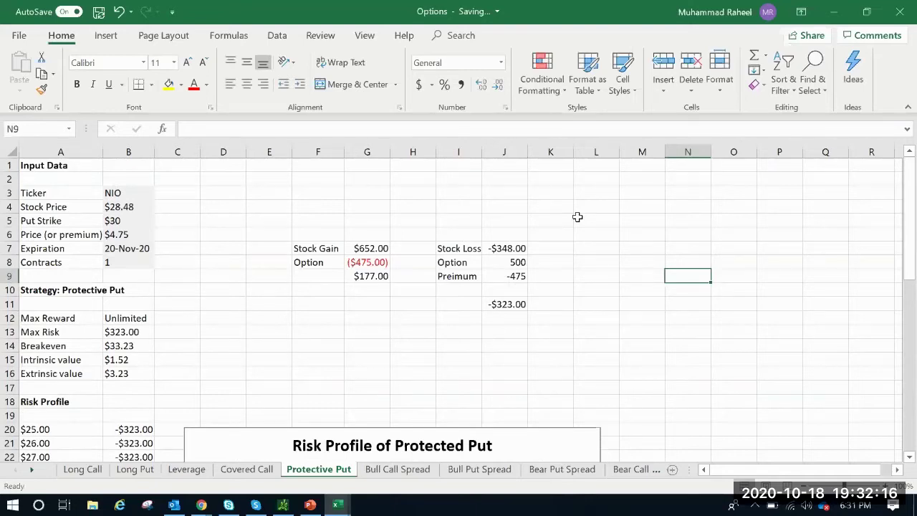
# - Change the stock price in the J7 stock loss formula to 15, giving =(15-B4)*100
pyautogui.click(495, 251)
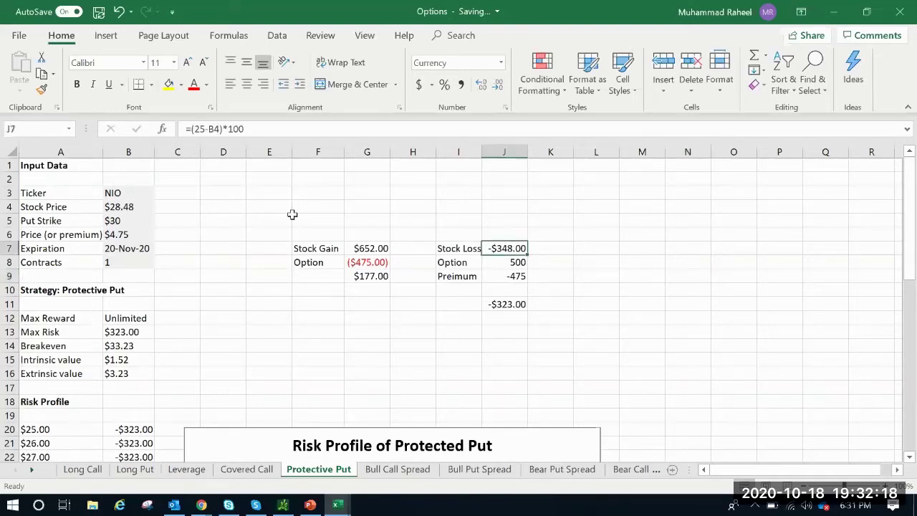
pyautogui.click(202, 128)
pyautogui.press('BackSpace')
pyautogui.write('1')
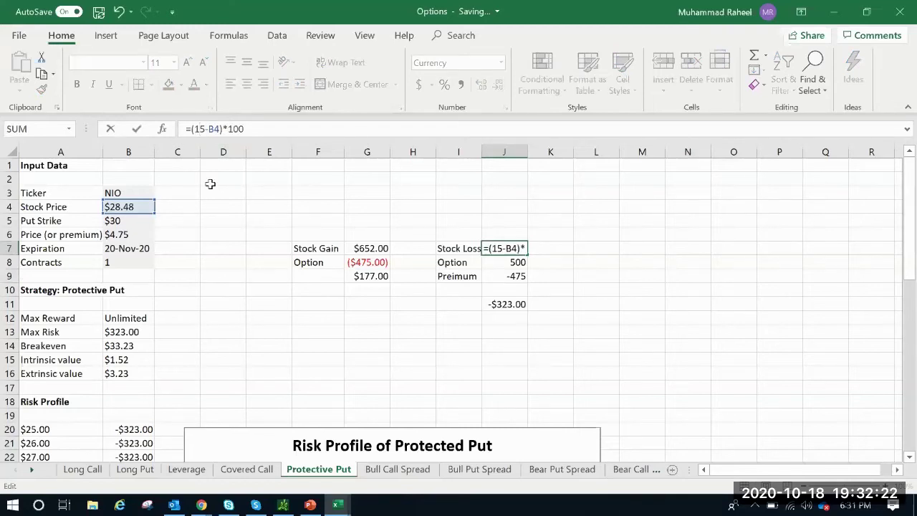
pyautogui.press('Return')
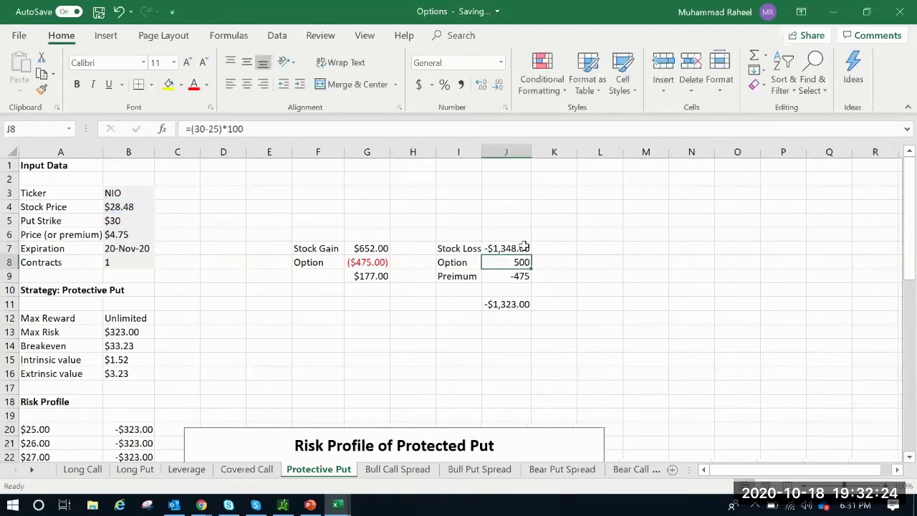
pyautogui.press('Up')
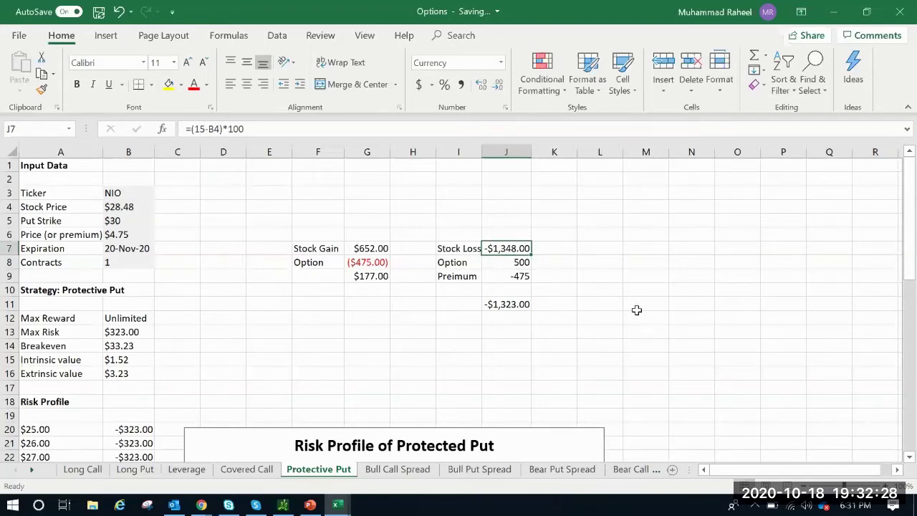
# - Change the stock price in the J8 option payoff formula to 15, giving =(30-15)*100
pyautogui.click(521, 264)
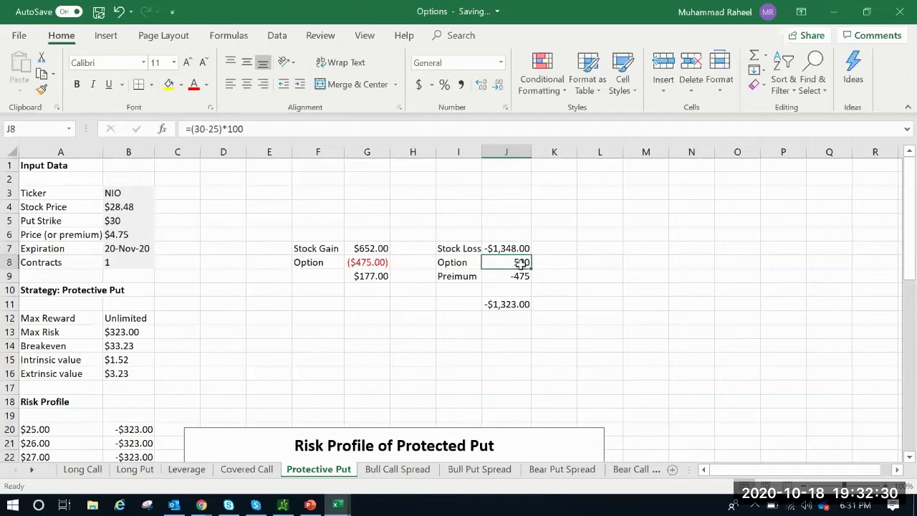
pyautogui.click(208, 129)
pyautogui.press('Delete')
pyautogui.write('1')
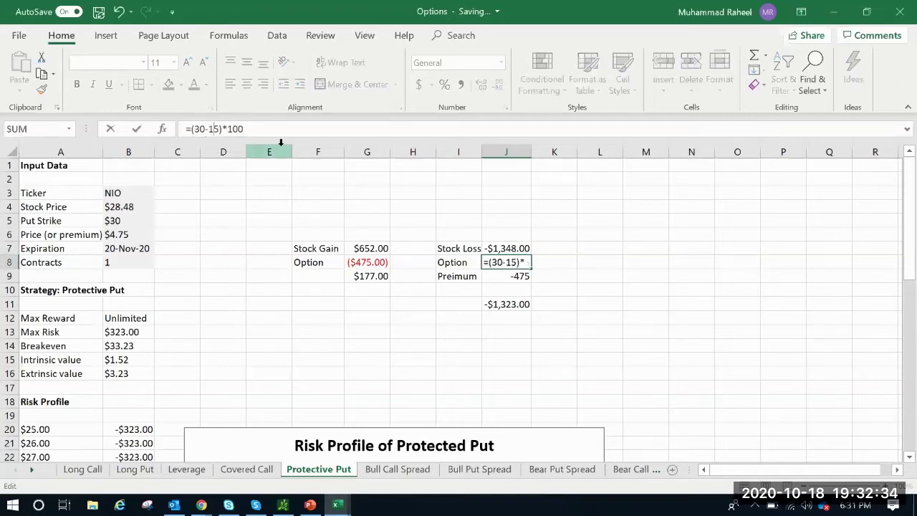
pyautogui.press('Return')
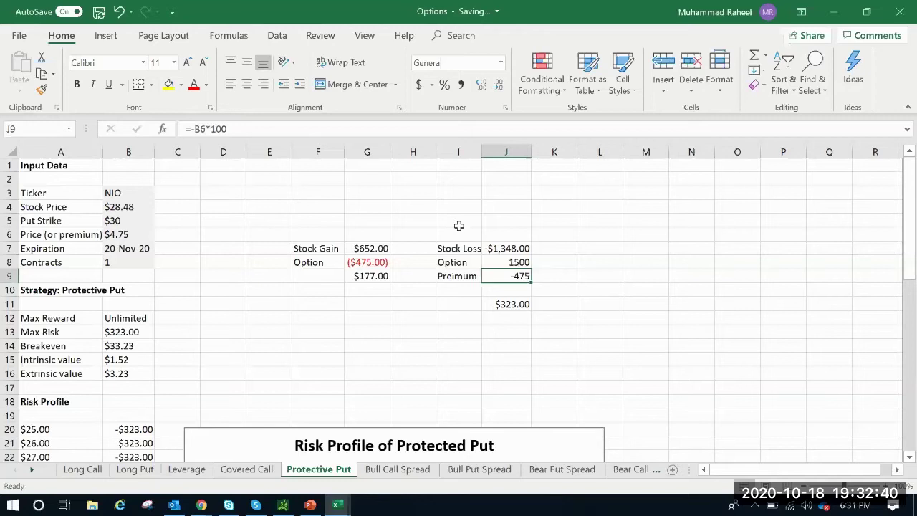
# - Check the net result formula in J11 and the stock loss in J7 against the flat part of the risk profile chart
pyautogui.click(583, 288)
pyautogui.click(523, 304)
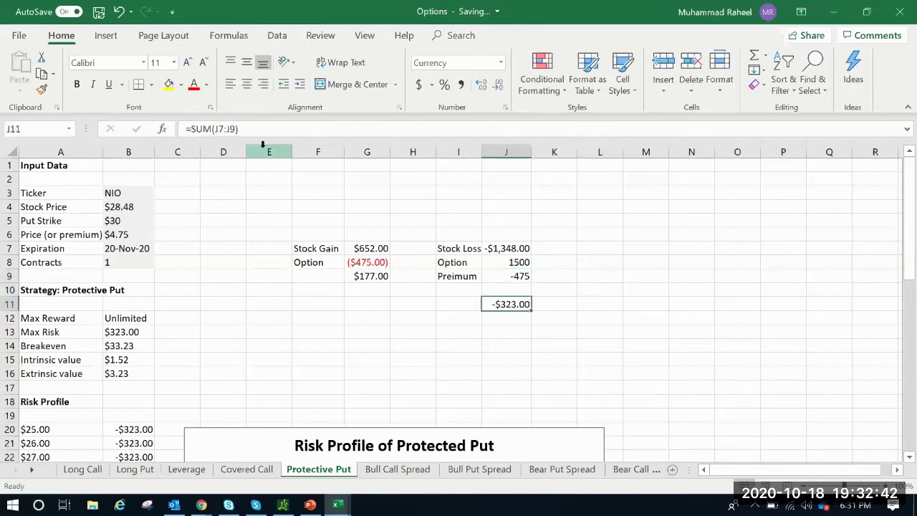
pyautogui.click(253, 129)
pyautogui.click(635, 304)
pyautogui.scroll(-7, 610, 301)
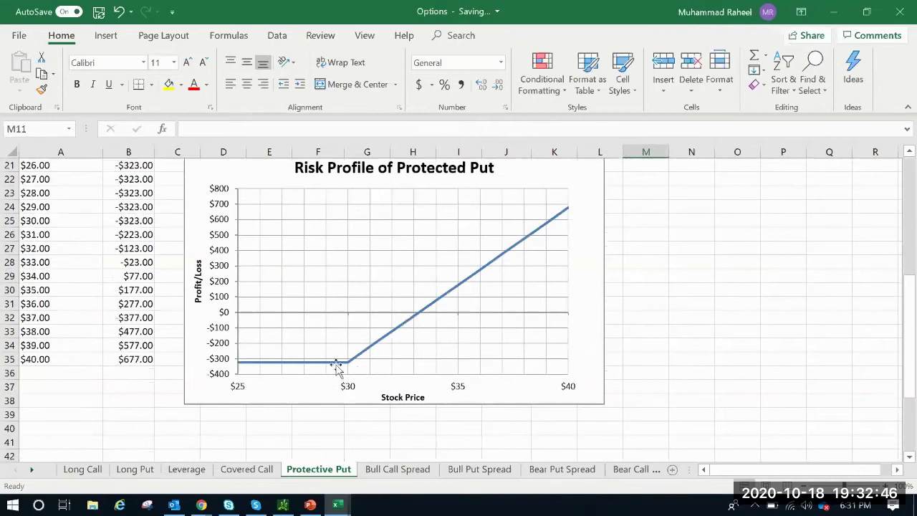
pyautogui.scroll(5, 434, 334)
pyautogui.click(513, 236)
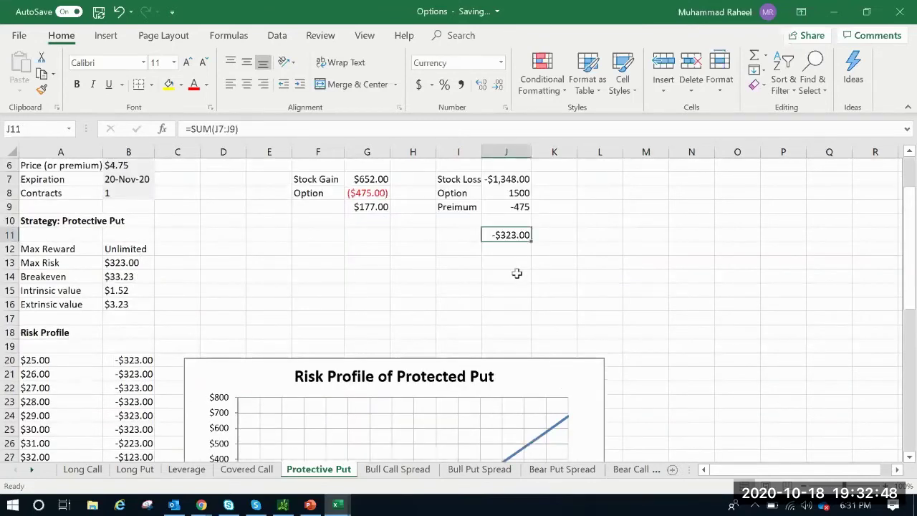
pyautogui.click(514, 177)
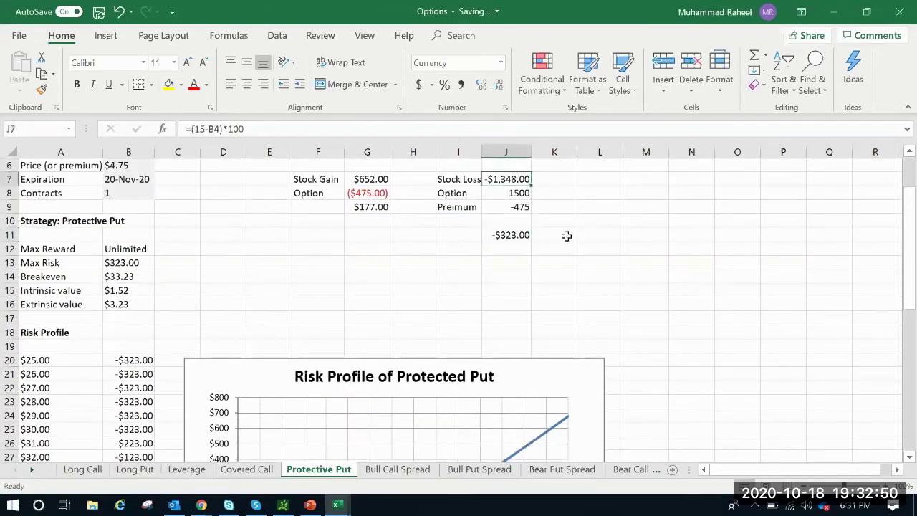
pyautogui.click(589, 237)
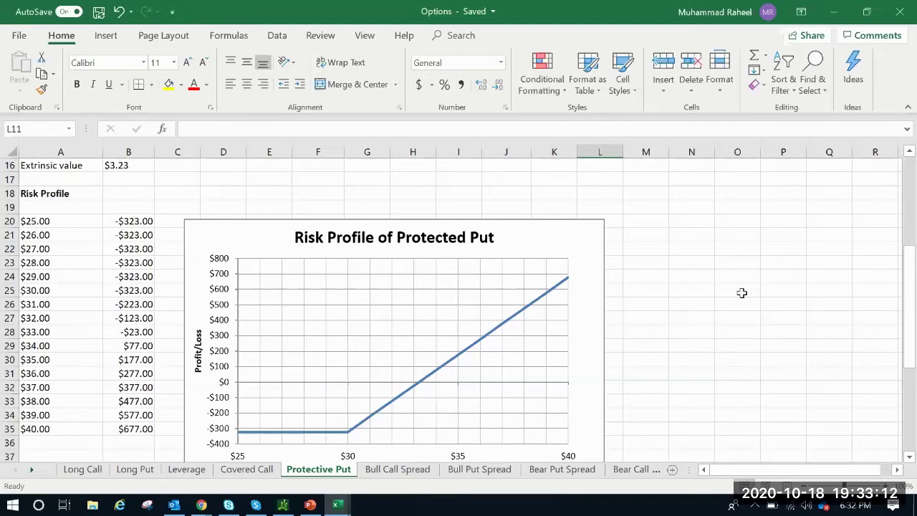
# - Compare the downside breakdown in J7:J11 with the profit and loss values in the risk profile table and chart
pyautogui.scroll(5, 745, 290)
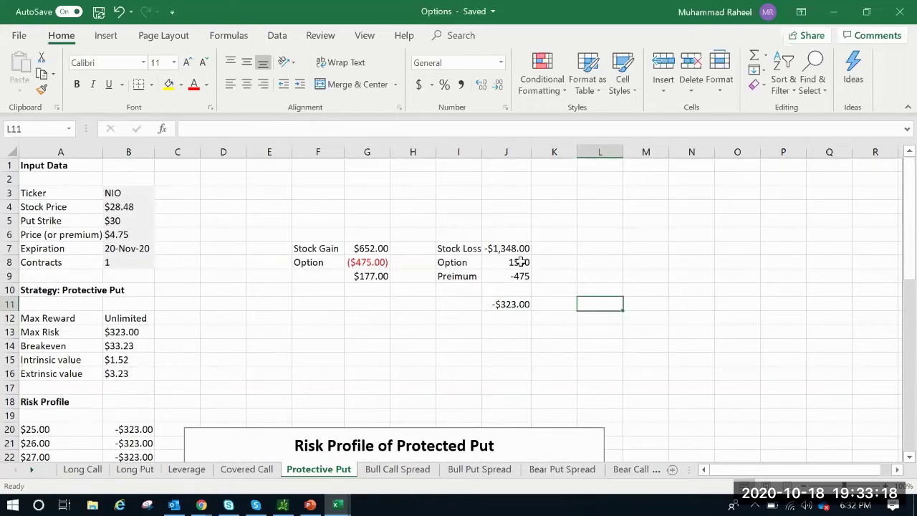
pyautogui.scroll(-5, 545, 301)
pyautogui.scroll(5, 538, 311)
pyautogui.click(515, 307)
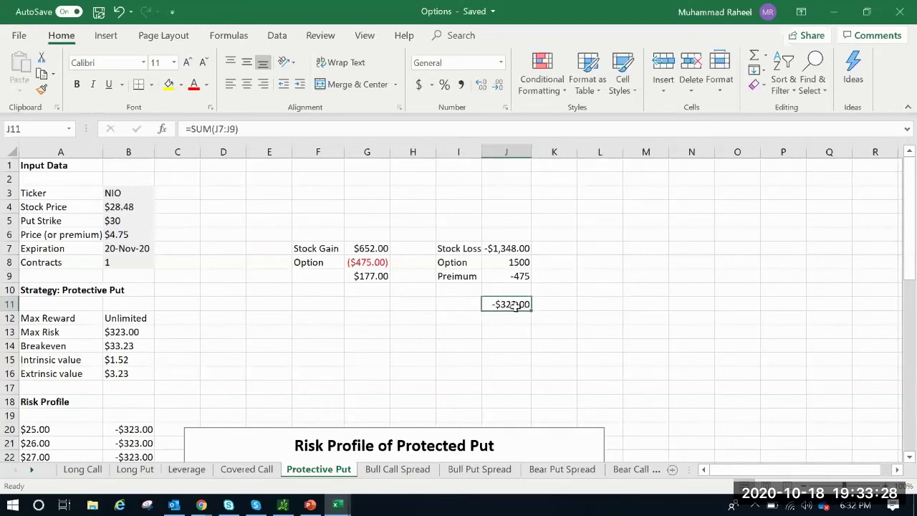
pyautogui.scroll(-5, 630, 287)
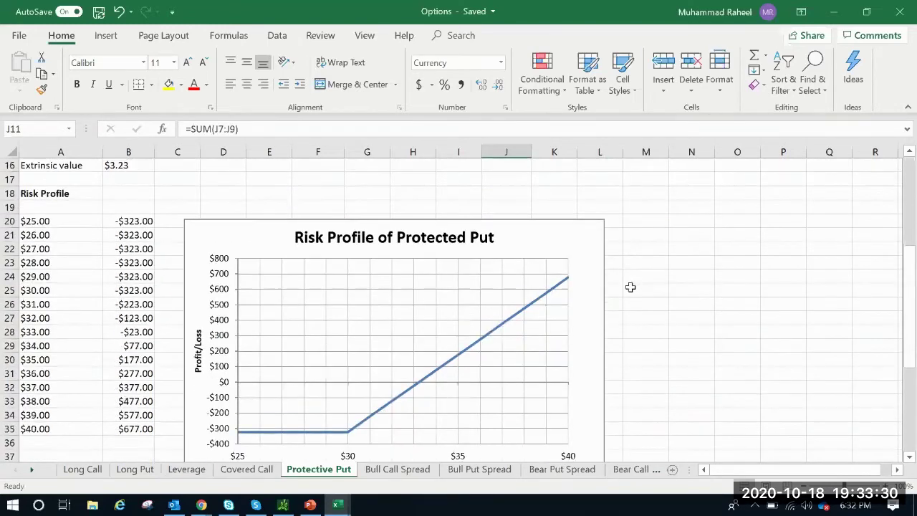
# - Compare the bend at the $30 strike on the risk profile chart with the upside breakdown in G7:G9
pyautogui.scroll(-2, 630, 286)
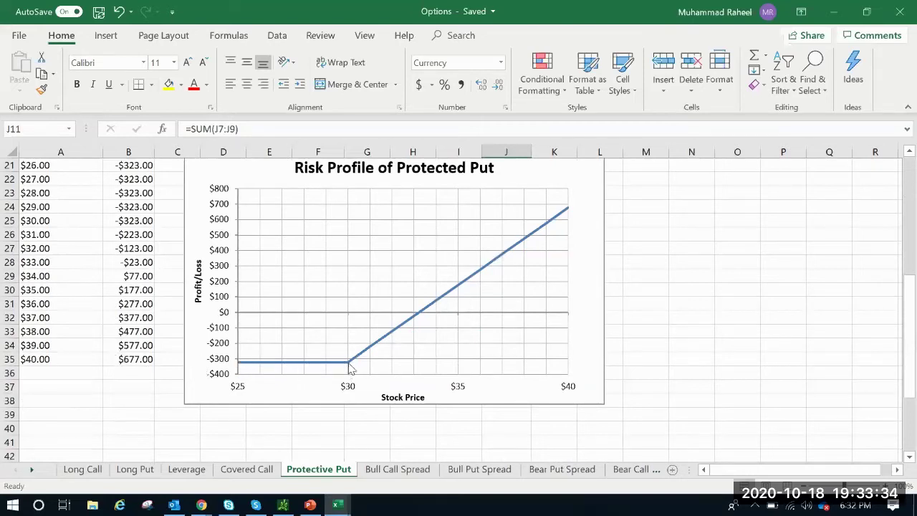
pyautogui.moveTo(352, 366)
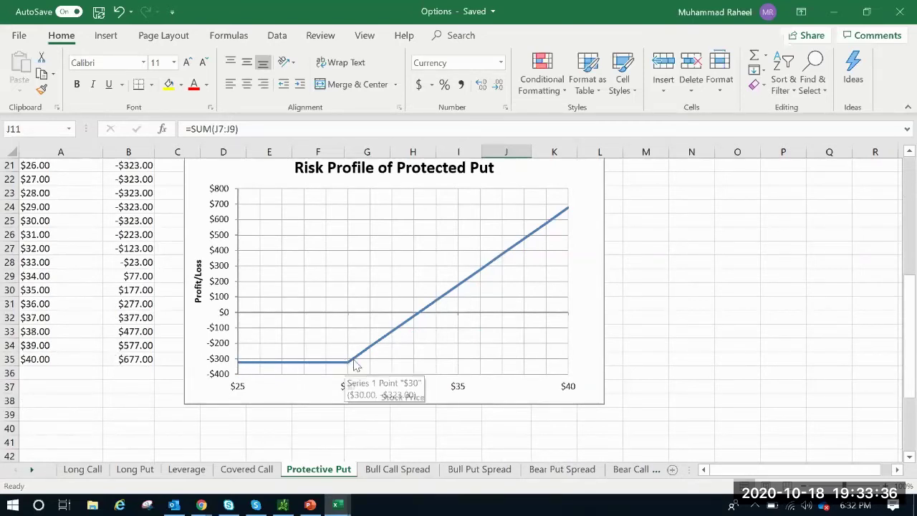
pyautogui.scroll(5, 506, 256)
pyautogui.moveTo(367, 182)
pyautogui.mouseDown()
pyautogui.moveTo(375, 208)
pyautogui.moveTo(367, 182)
pyautogui.mouseUp()
pyautogui.click(374, 209)
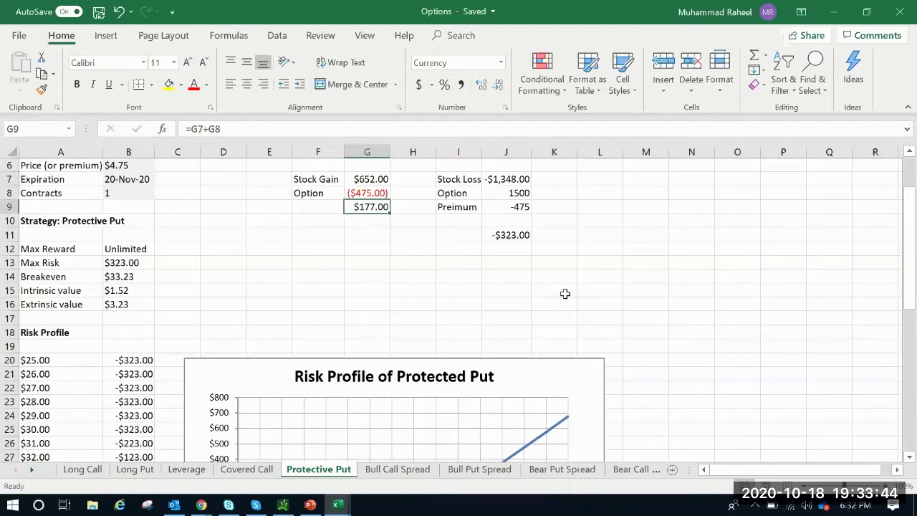
pyautogui.moveTo(358, 194); pyautogui.dragTo(334, 192)
pyautogui.moveTo(346, 240); pyautogui.dragTo(344, 248)
pyautogui.scroll(2, 283, 271)
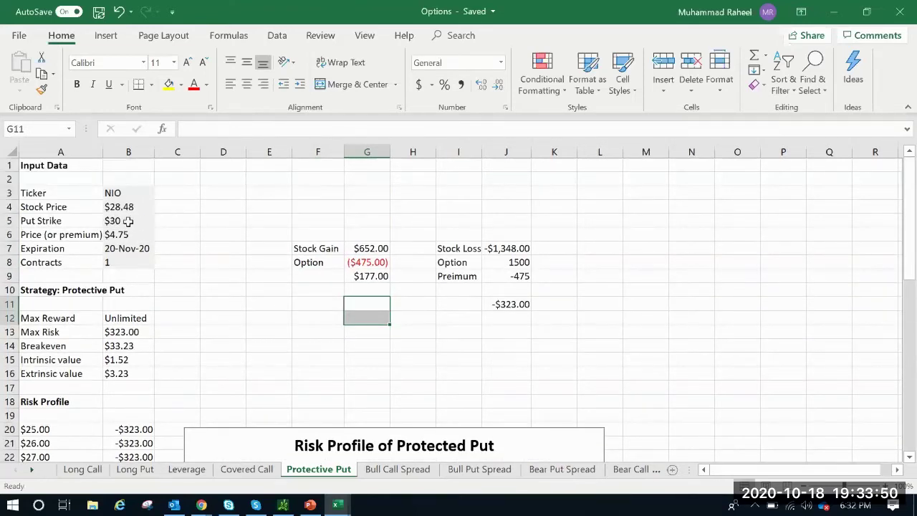
# - Review the put strike in B5 and the premium in B6 of the protective put inputs
pyautogui.click(127, 221)
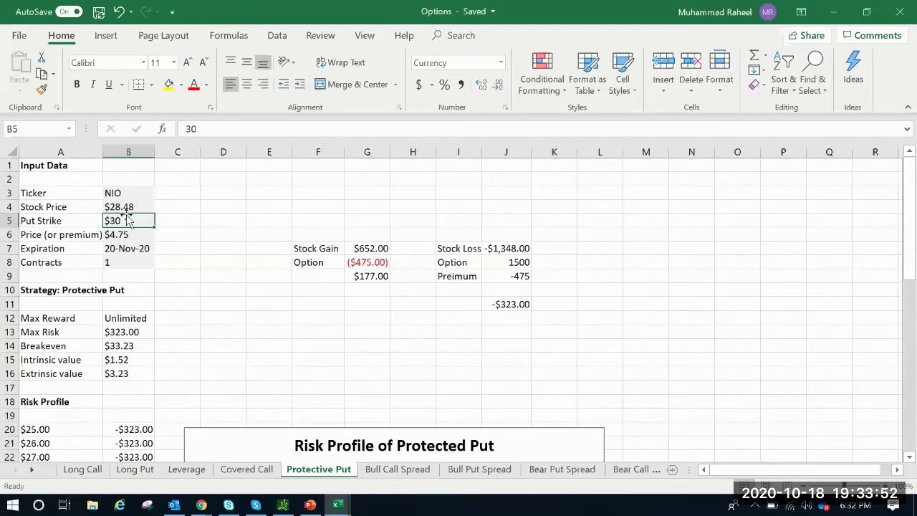
pyautogui.click(124, 233)
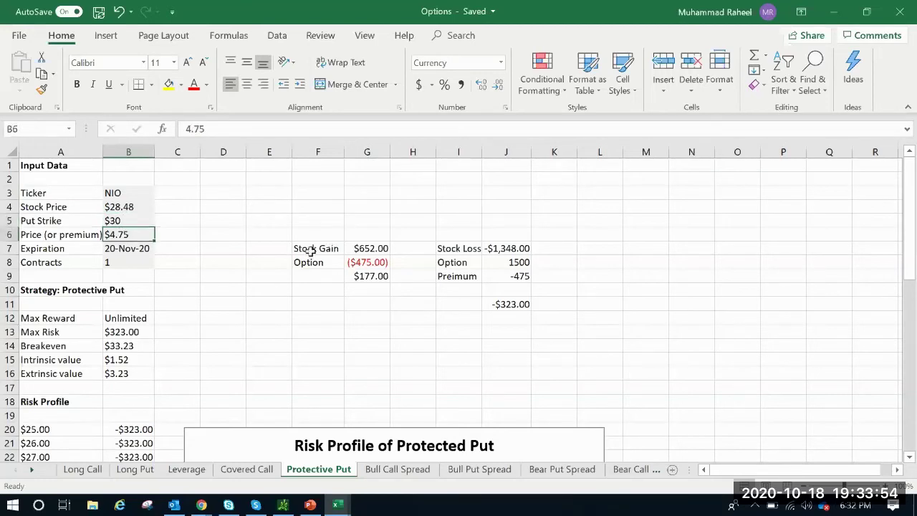
pyautogui.click(134, 218)
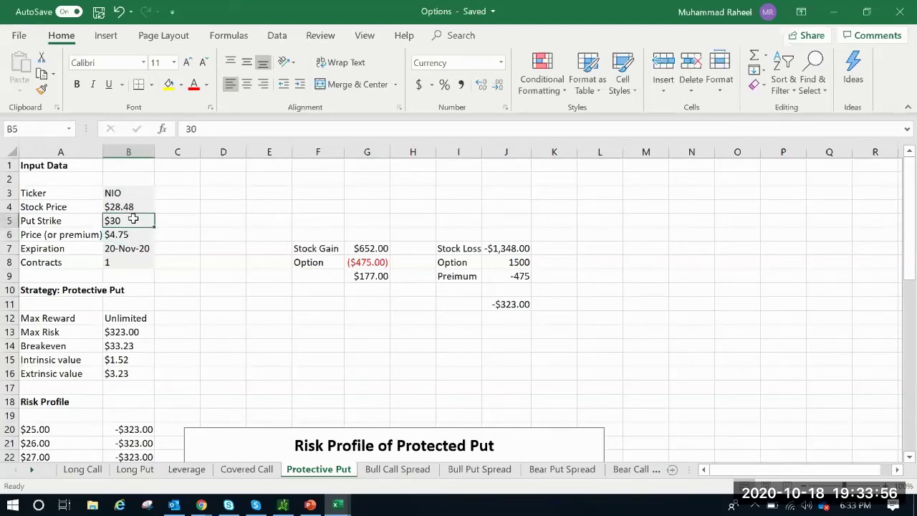
# - Switch to the trading platform to look up NIO put prices for 20 NOV 20, and return to the Options workbook
pyautogui.click(284, 505)
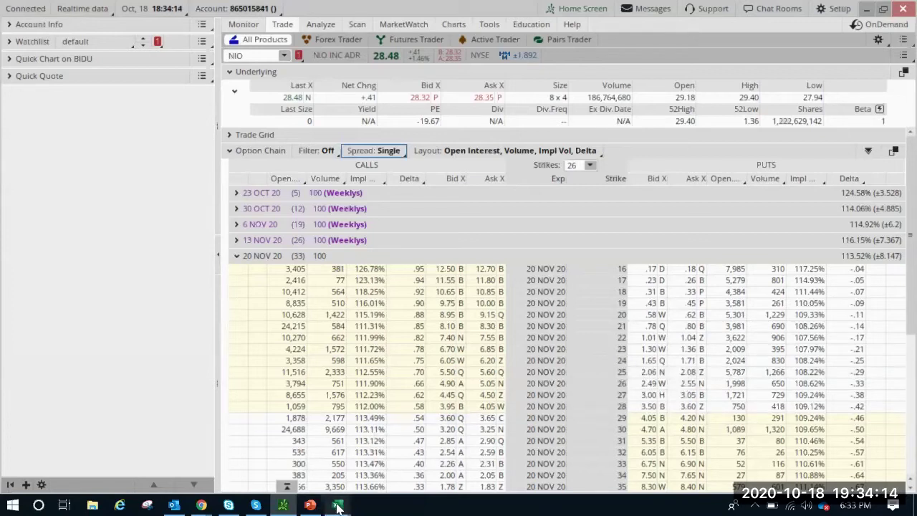
pyautogui.moveTo(337, 505)
pyautogui.click(281, 454)
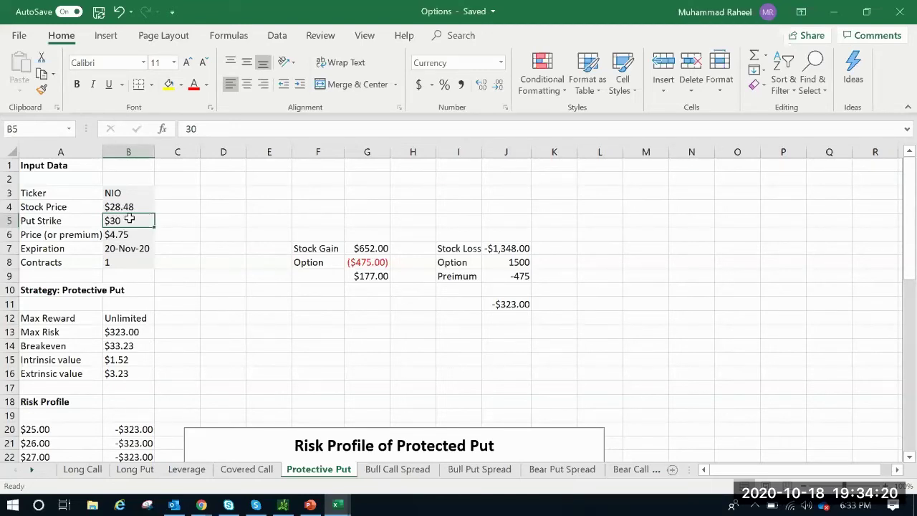
# - Set the put strike in B5 to 25 and the premium in B6 to 2.07
pyautogui.write('25')
pyautogui.click(168, 248)
pyautogui.click(126, 237)
pyautogui.write('2')
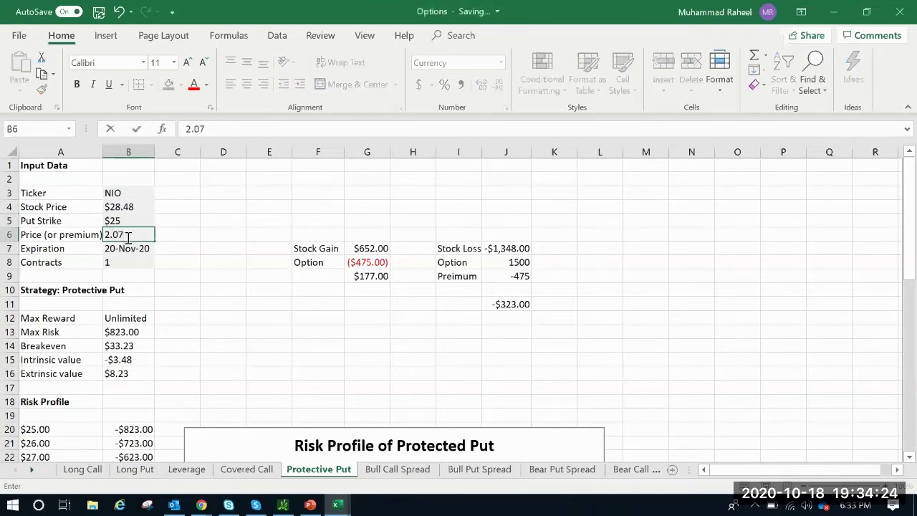
pyautogui.write('.07')
pyautogui.press('Return')
# - Examine the risk profile table and chart for the protective put with the $25 strike
pyautogui.scroll(-4, 279, 331)
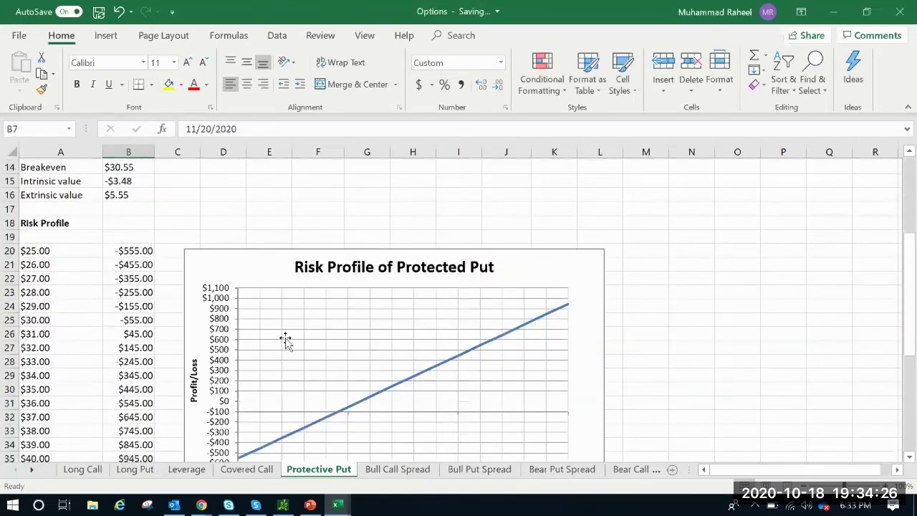
pyautogui.scroll(-2, 285, 340)
pyautogui.scroll(5, 381, 246)
pyautogui.scroll(-4, 167, 403)
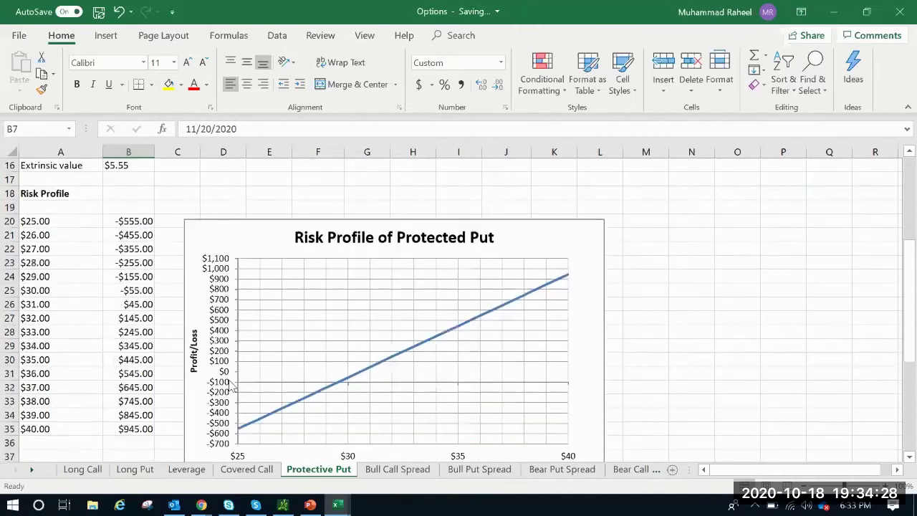
pyautogui.scroll(-2, 231, 384)
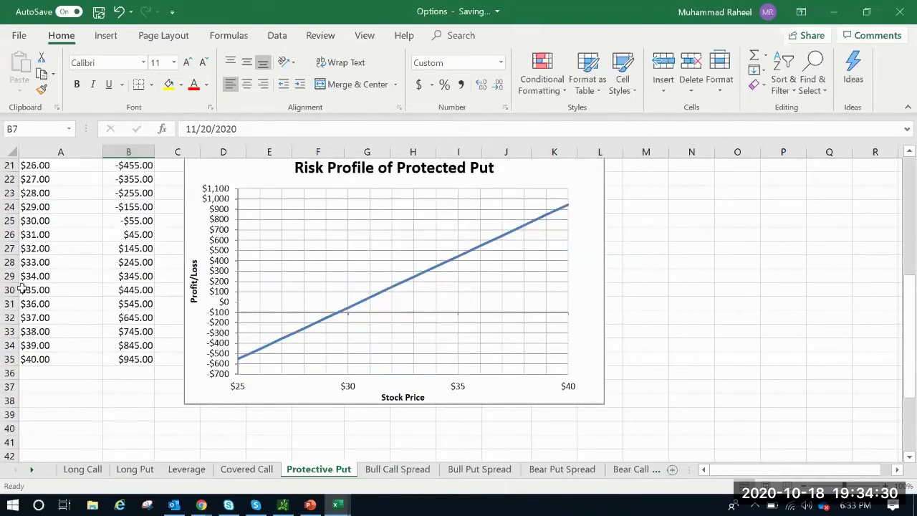
pyautogui.scroll(7, 242, 371)
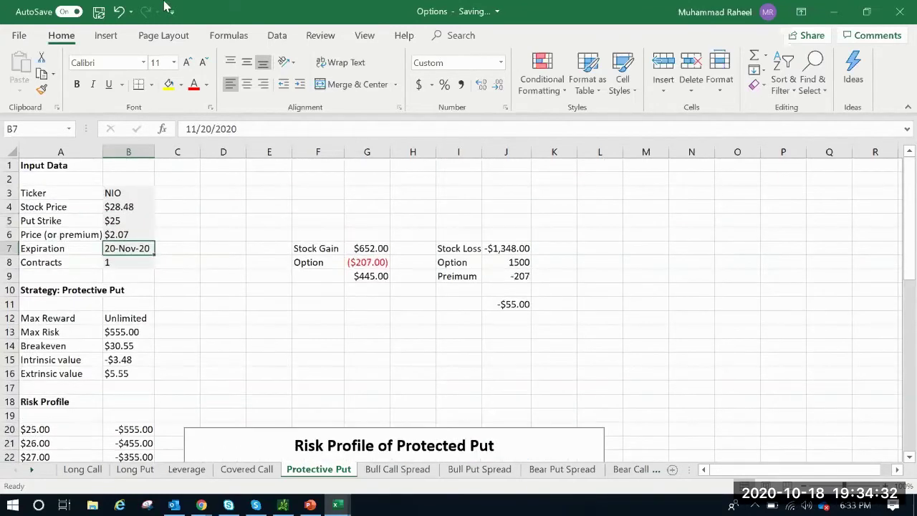
# - Undo the last strike and premium changes, and recheck the put strike in B5 and premium in B6
pyautogui.click(118, 11)
pyautogui.click(118, 11)
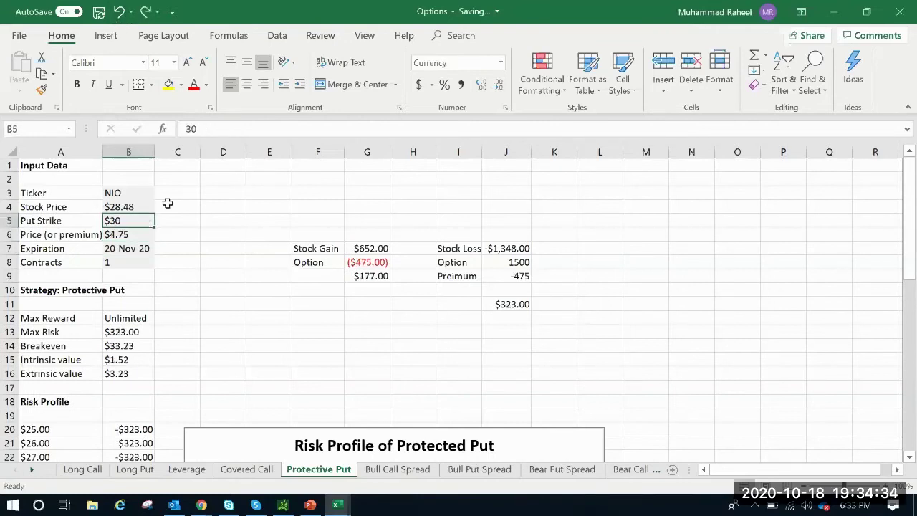
pyautogui.moveTo(243, 251); pyautogui.dragTo(258, 251)
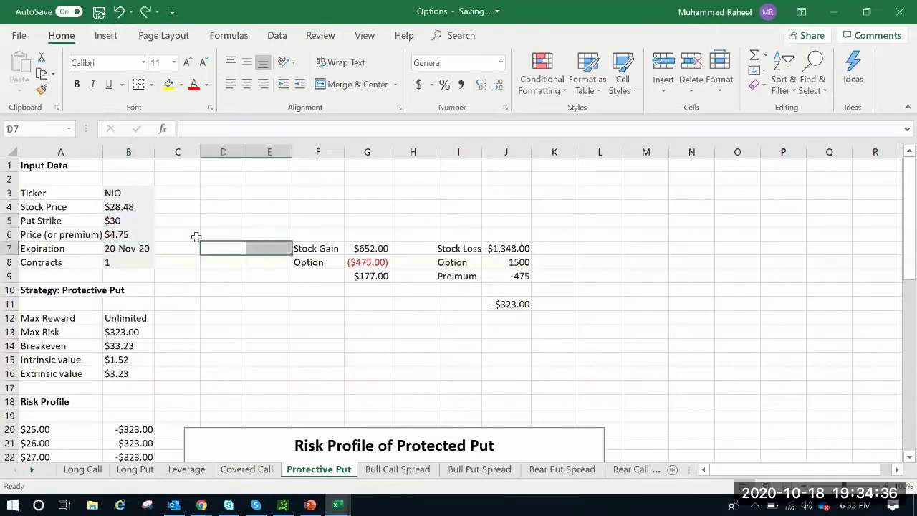
pyautogui.click(113, 221)
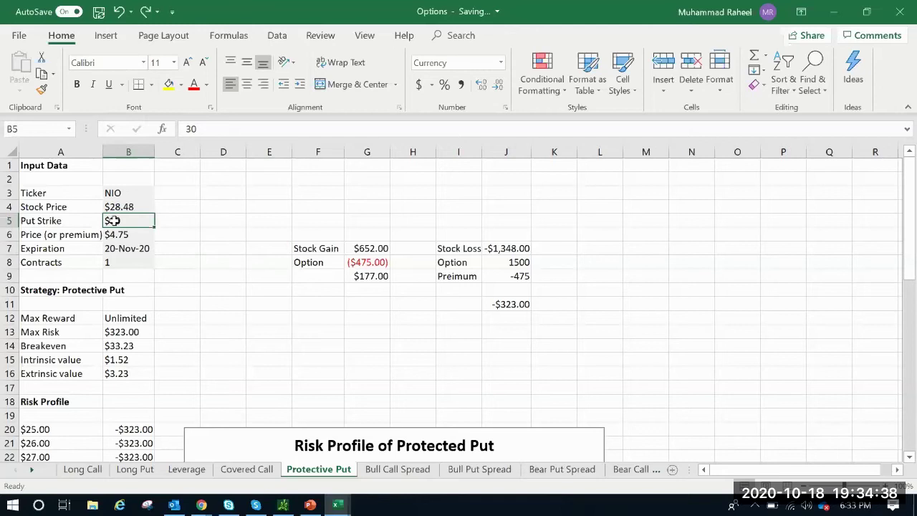
pyautogui.click(125, 236)
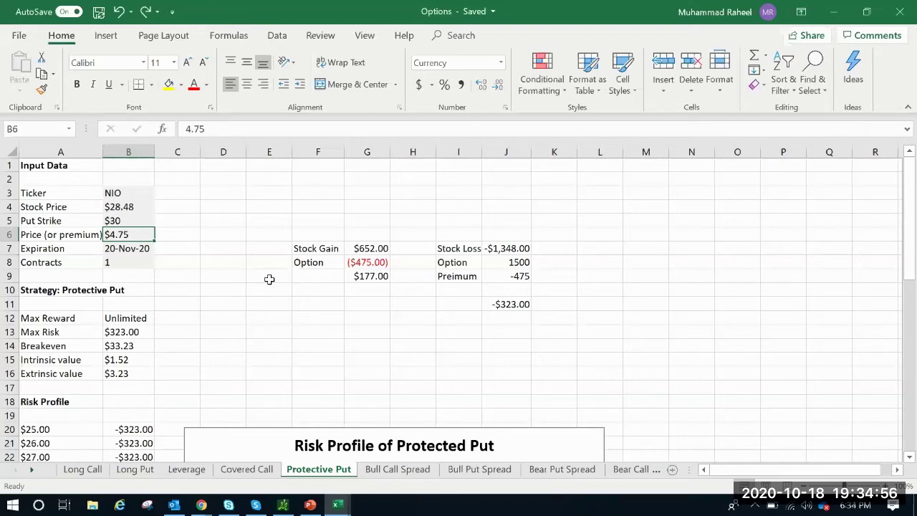
# - Check the 25-strike put price in the trading platform's NIO option chain and enter the contract cost =207 in M8 of the Options workbook
pyautogui.click(283, 506)
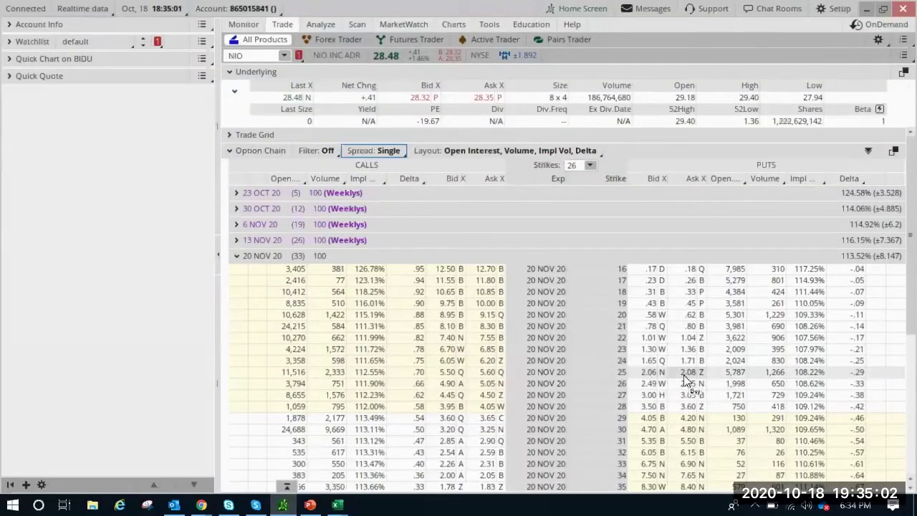
pyautogui.click(866, 9)
pyautogui.click(617, 263)
pyautogui.click(635, 262)
pyautogui.write('=207')
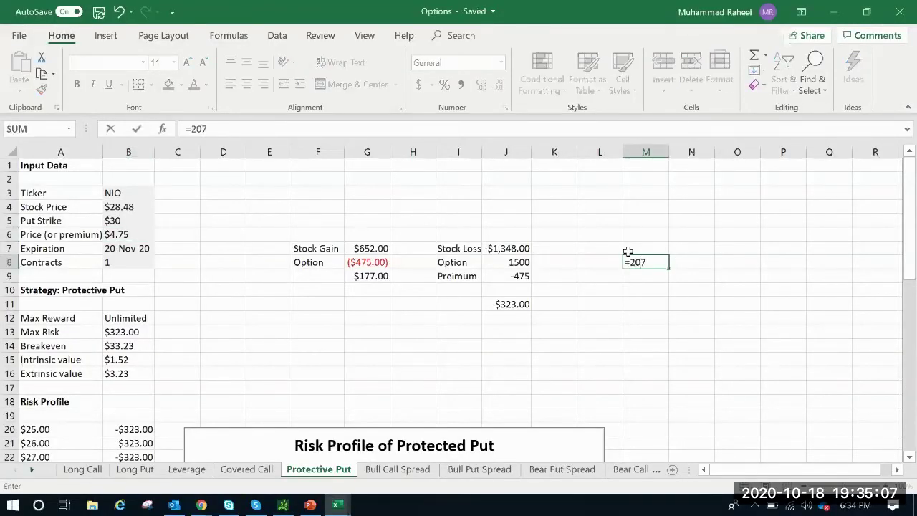
pyautogui.press('Return')
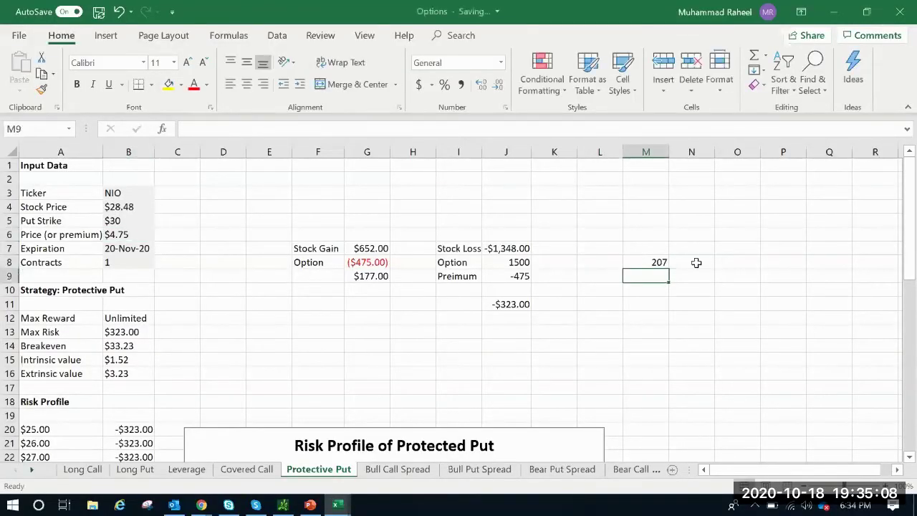
# - Enter the stock cost 2848 in N8 and calculate the put cost as a share of it in O8 with =M8/N8
pyautogui.click(694, 265)
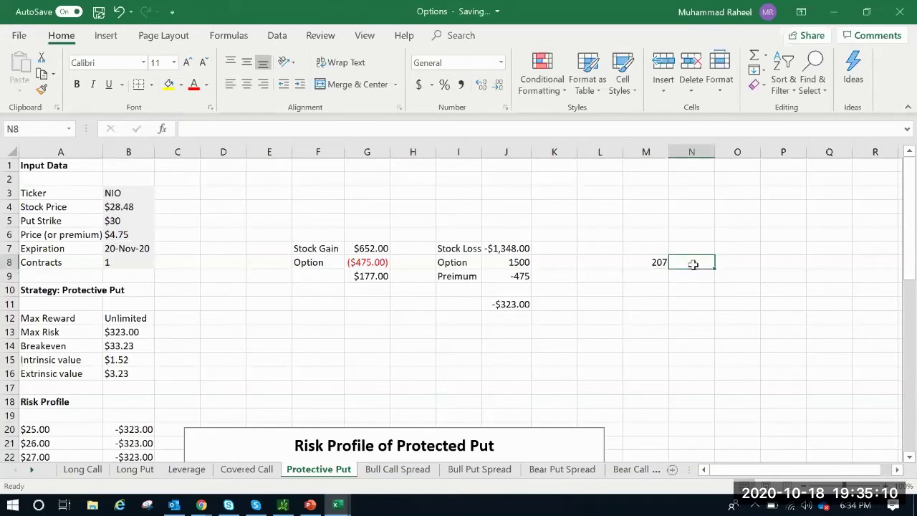
pyautogui.write('2848')
pyautogui.press('Return')
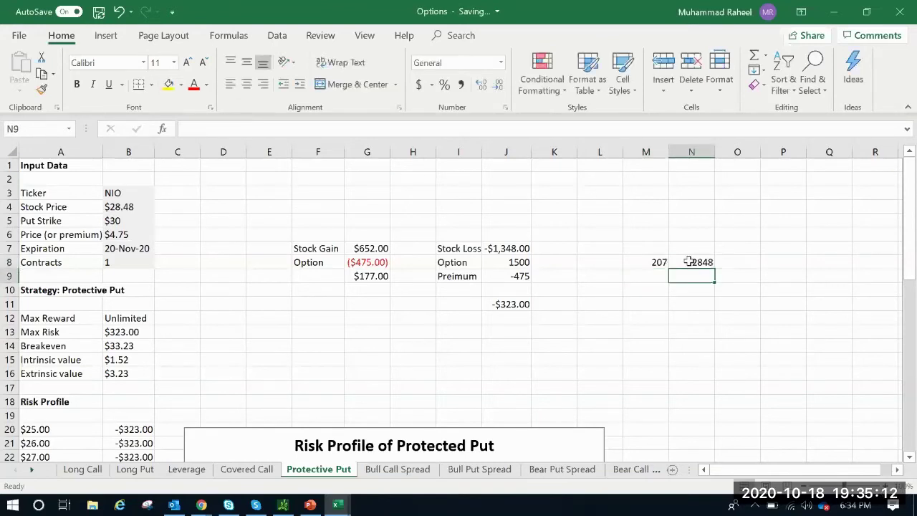
pyautogui.click(731, 261)
pyautogui.write('=')
pyautogui.click(650, 262)
pyautogui.write('/')
pyautogui.click(687, 264)
pyautogui.press('Return')
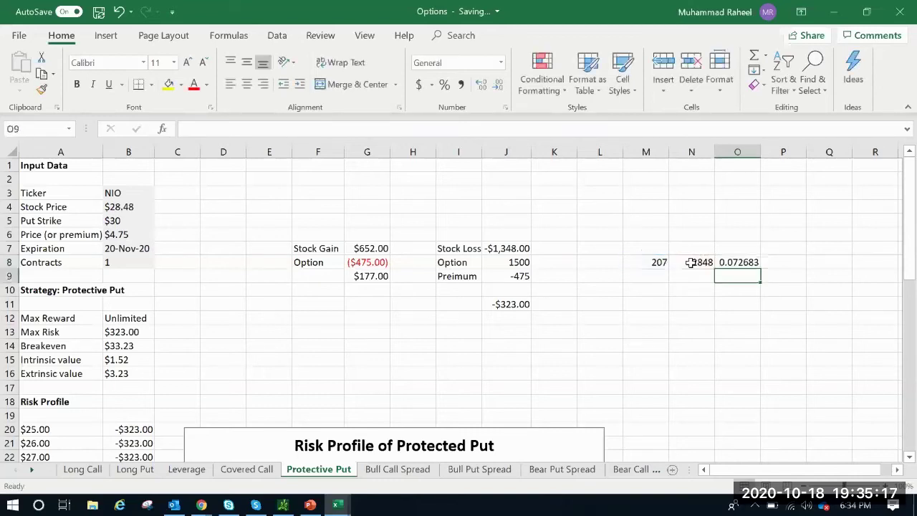
# - Review the put cost ratio calculation in M8:O8
pyautogui.click(750, 265)
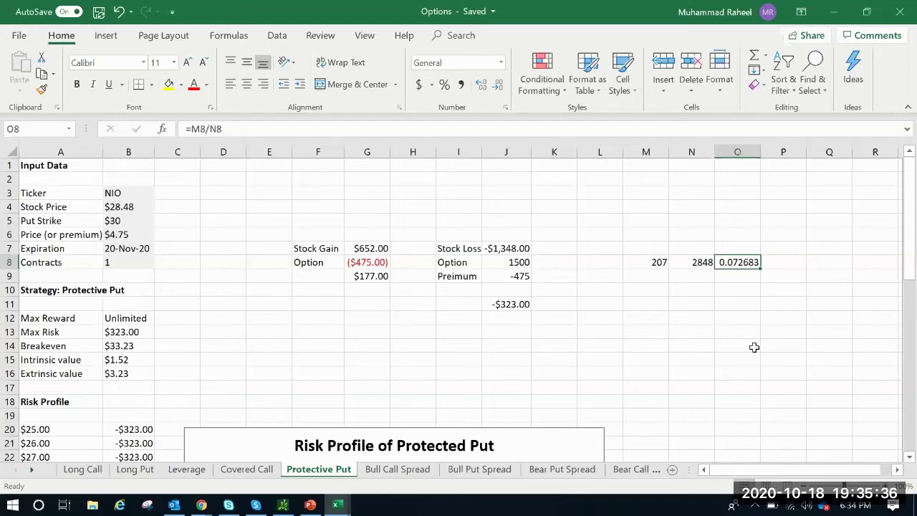
pyautogui.moveTo(651, 263); pyautogui.dragTo(721, 262)
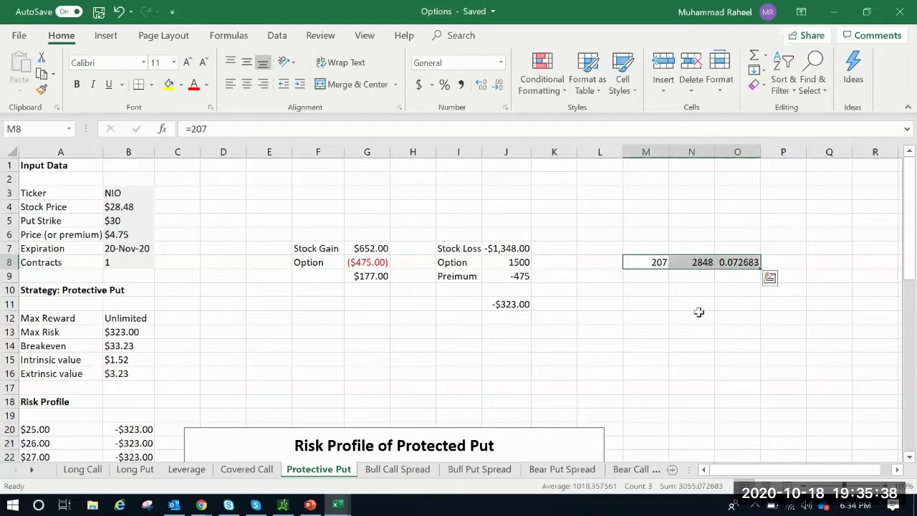
pyautogui.click(698, 313)
pyautogui.scroll(-2, 688, 313)
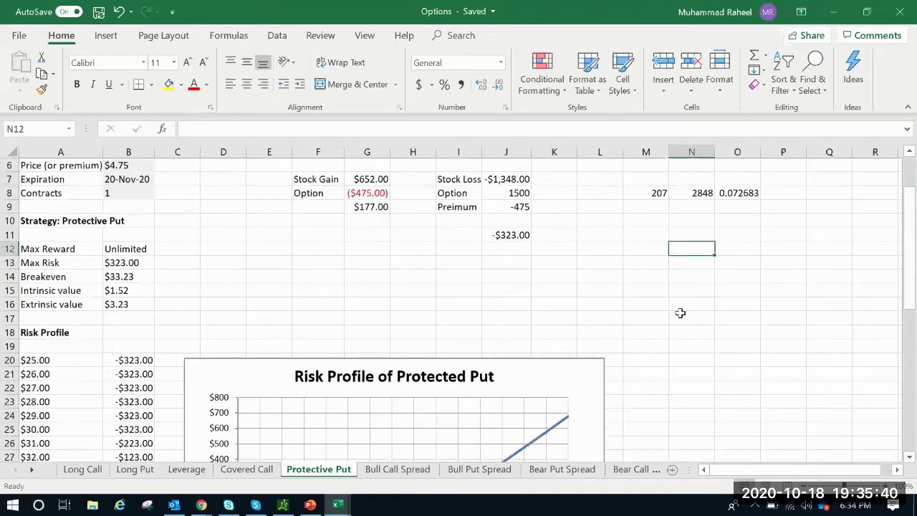
pyautogui.scroll(2, 681, 313)
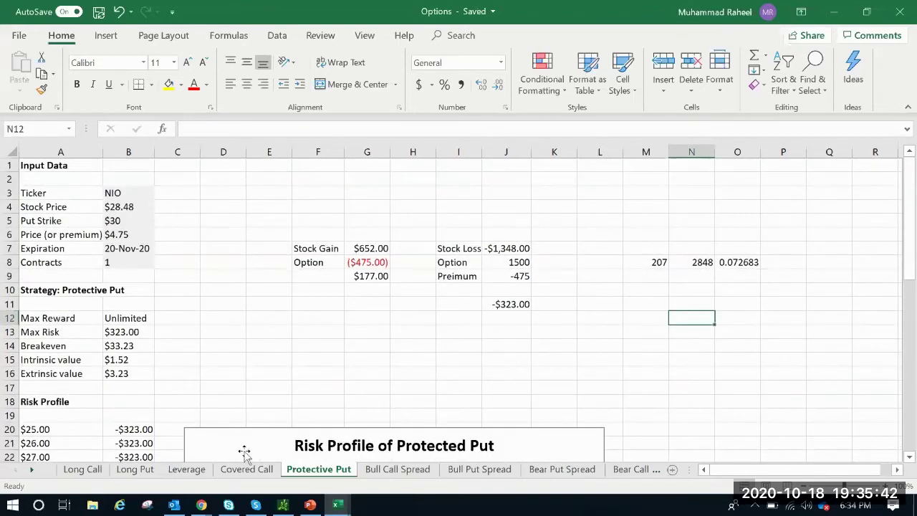
# - Switch to the Zoom meeting in Chrome and read the attendees' questions in the group chat
pyautogui.click(207, 507)
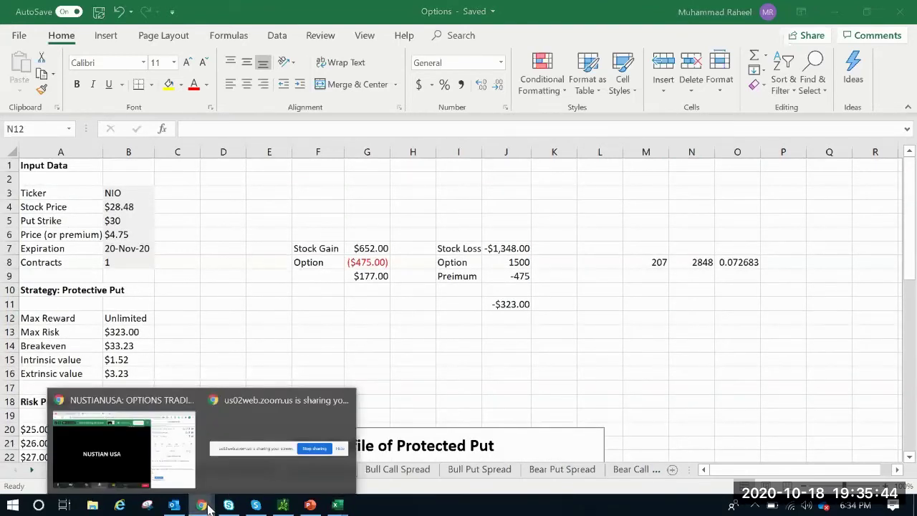
pyautogui.click(190, 427)
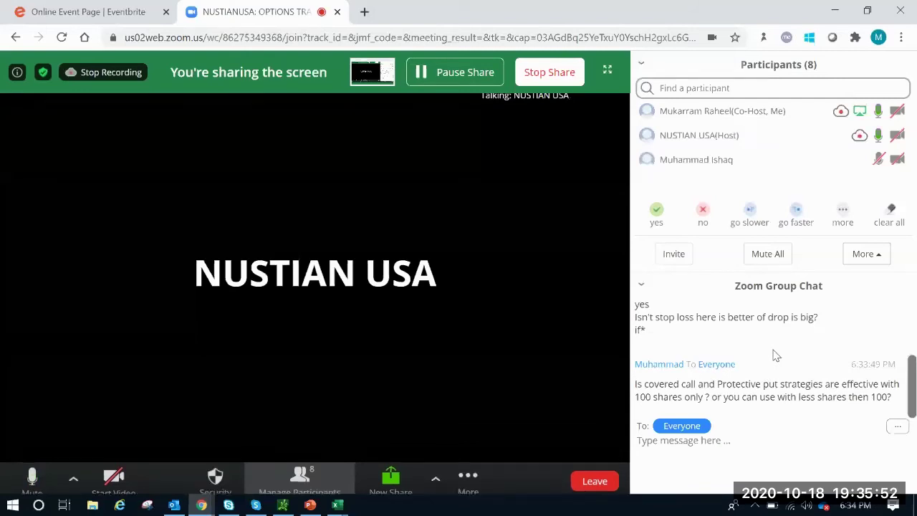
pyautogui.scroll(3, 858, 411)
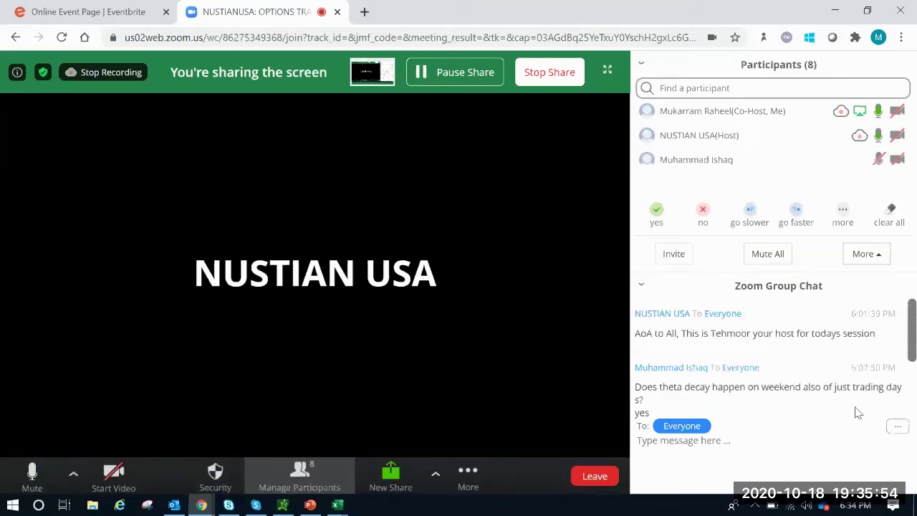
pyautogui.scroll(-3, 847, 388)
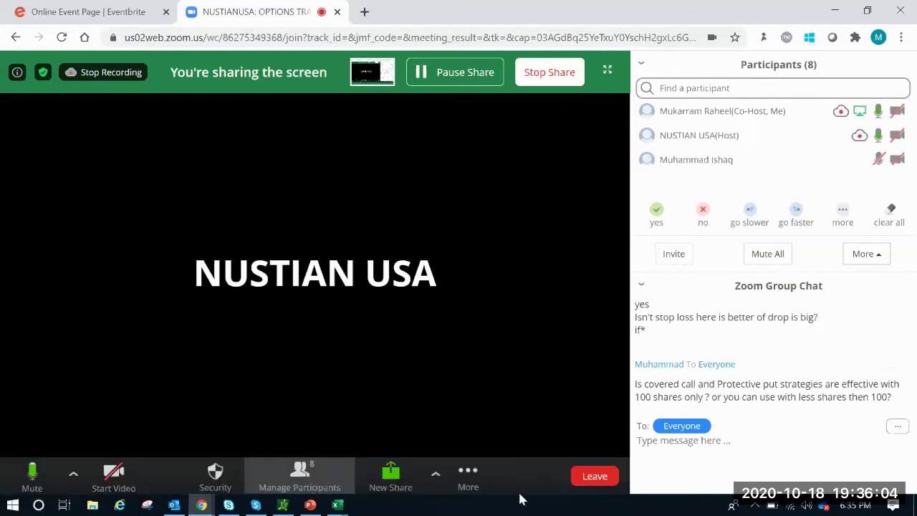
# - Switch back to the Options workbook and select the put strike in B5
pyautogui.click(339, 505)
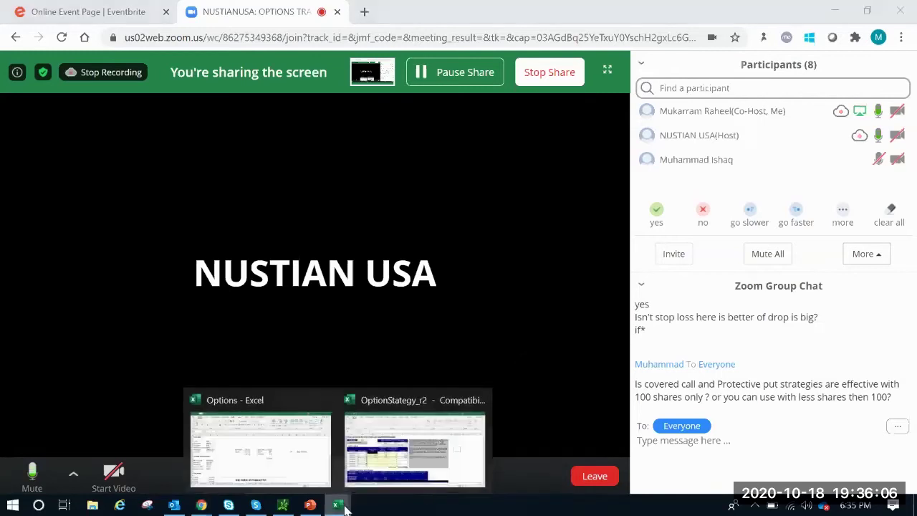
pyautogui.click(287, 455)
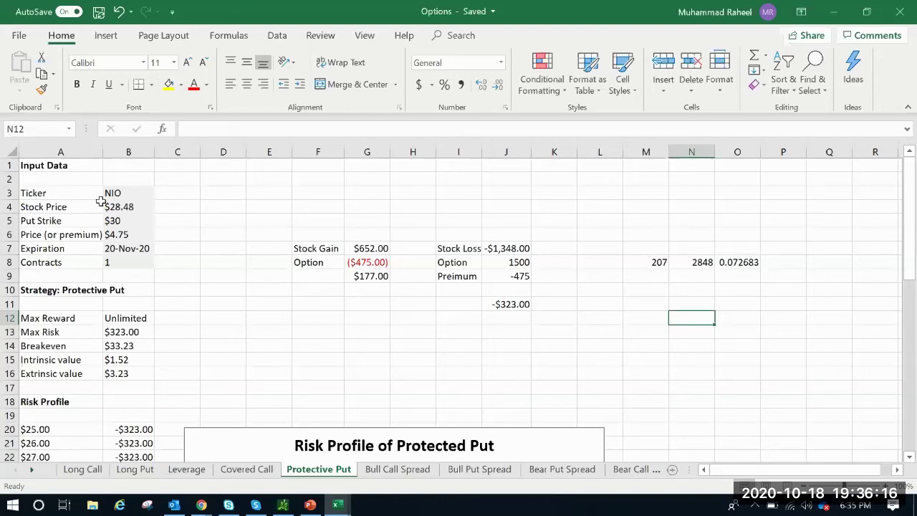
pyautogui.click(125, 221)
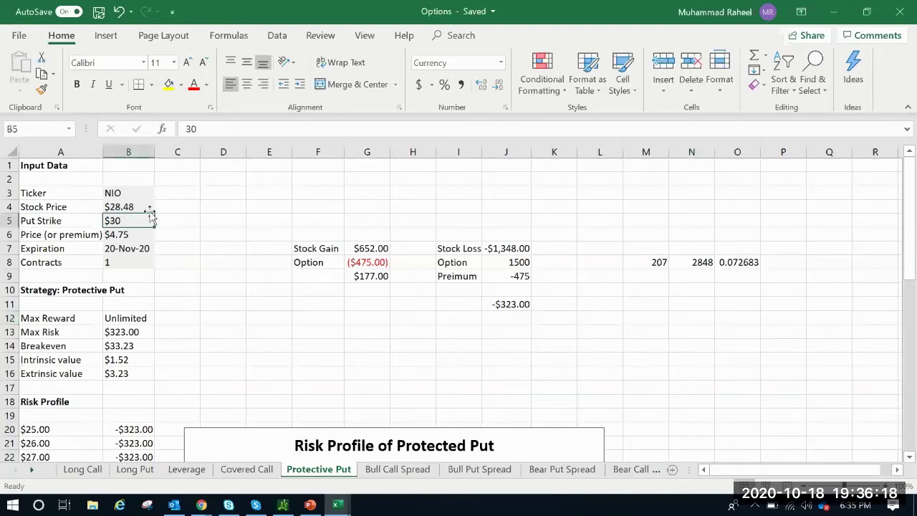
# - Enter 22 as an example stock price in D4 beside the current stock price
pyautogui.scroll(-3, 344, 262)
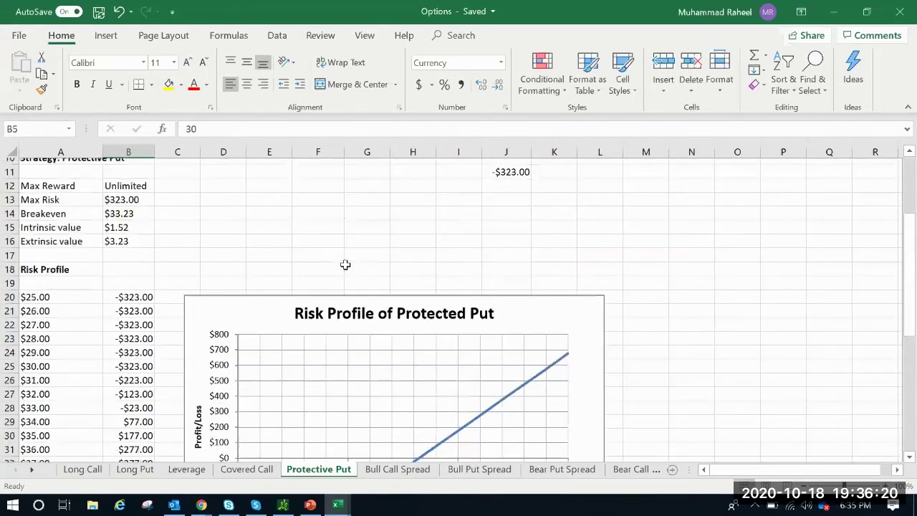
pyautogui.scroll(4, 491, 305)
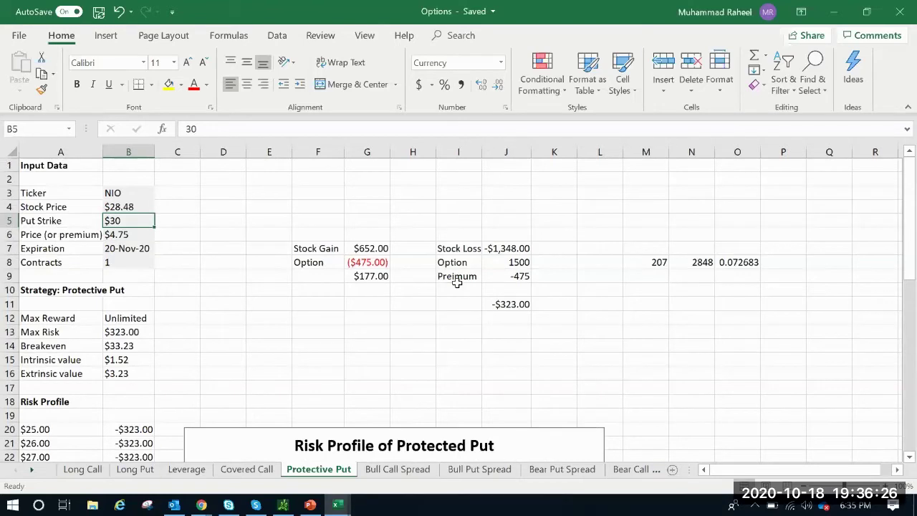
pyautogui.click(324, 274)
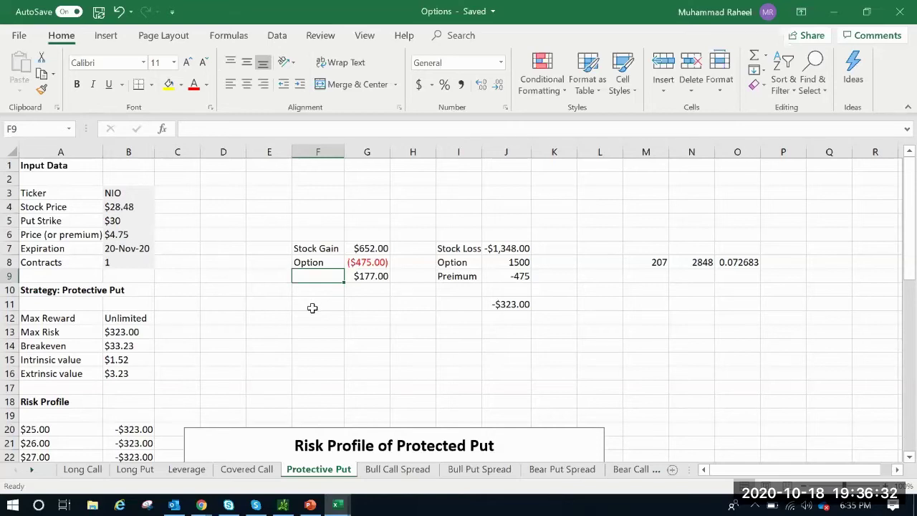
pyautogui.click(133, 207)
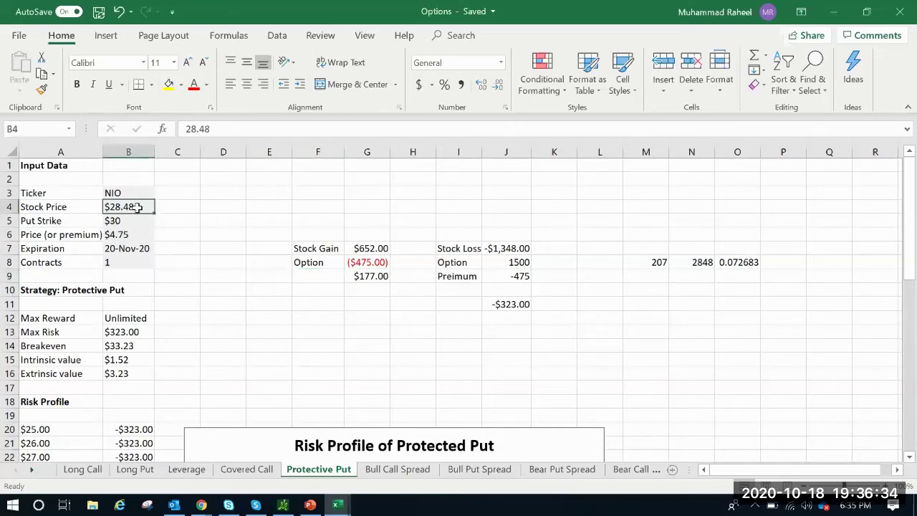
pyautogui.click(218, 207)
pyautogui.write('22')
pyautogui.click(267, 211)
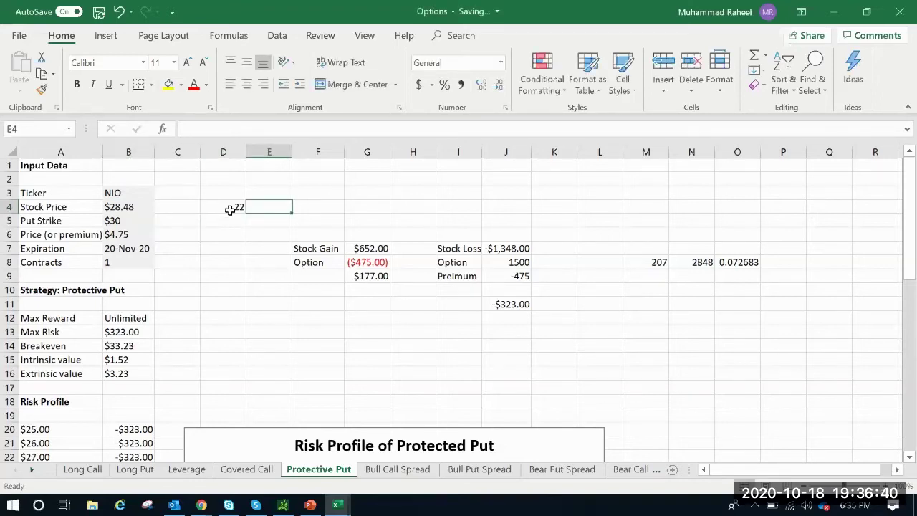
# - Calculate the put's value at a stock price of 22 in G12 with the formula =(B5-22)*100
pyautogui.click(357, 316)
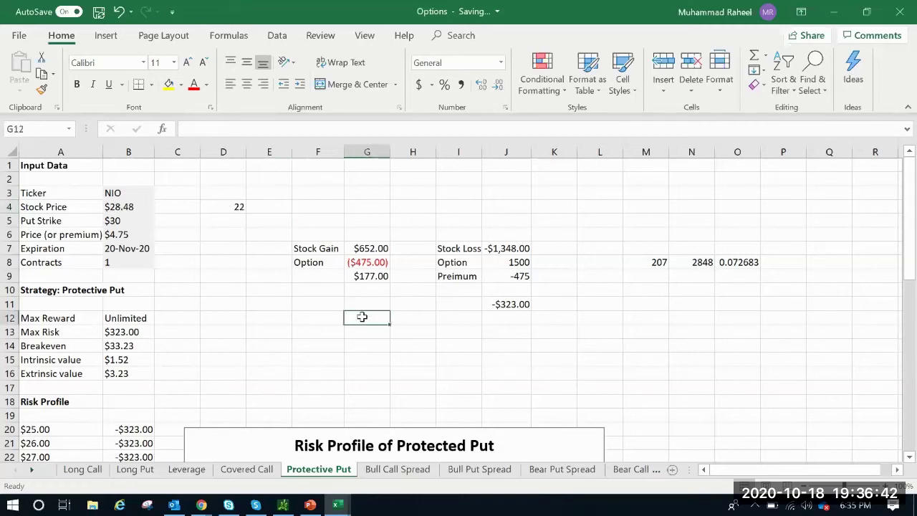
pyautogui.write('=')
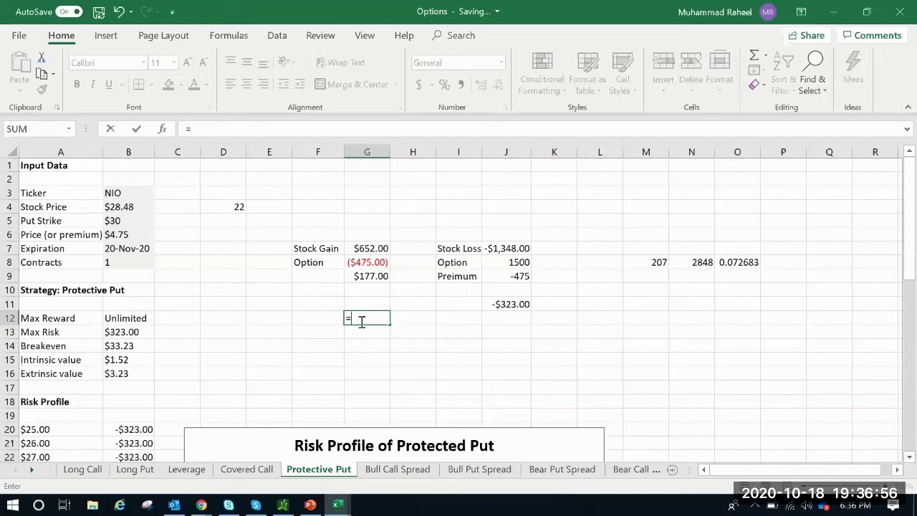
pyautogui.write('(')
pyautogui.click(119, 221)
pyautogui.write('-22')
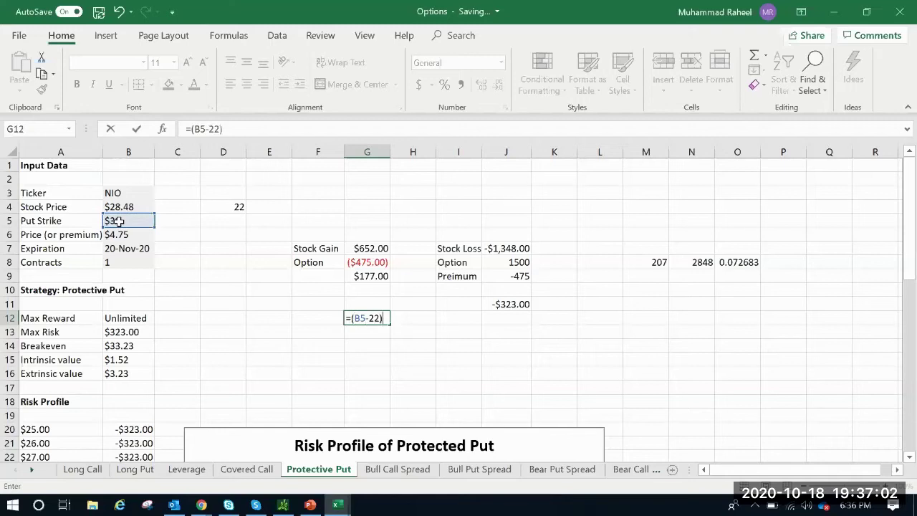
pyautogui.write(')*100')
pyautogui.press('Return')
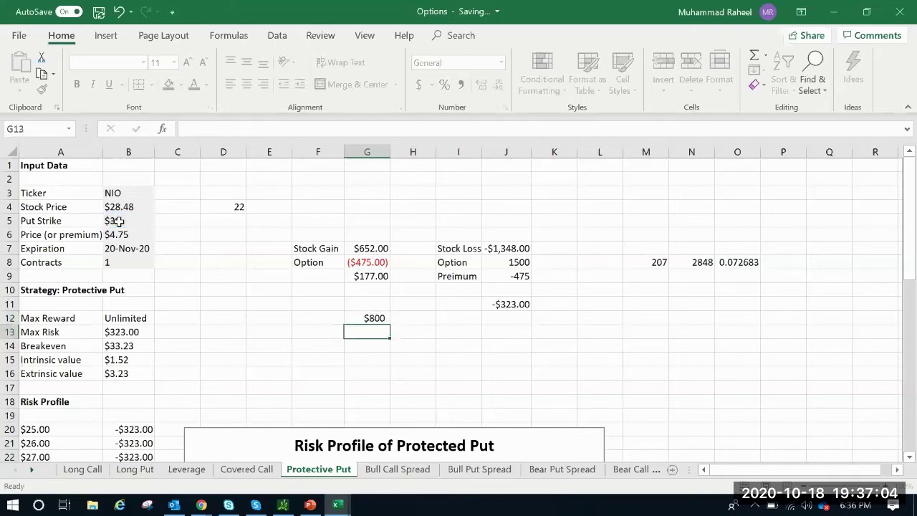
# - Compare the put value in G12 with the premium in B6 and enter 25 in H12
pyautogui.click(403, 318)
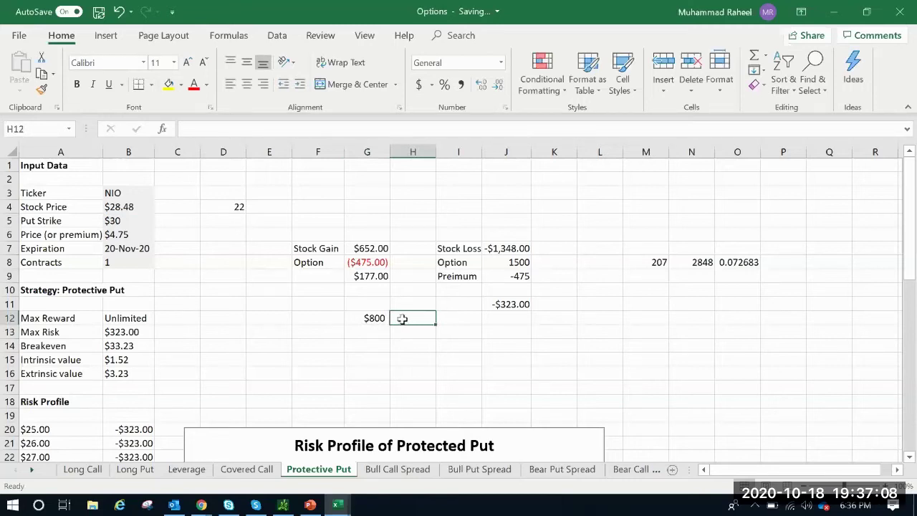
pyautogui.click(372, 318)
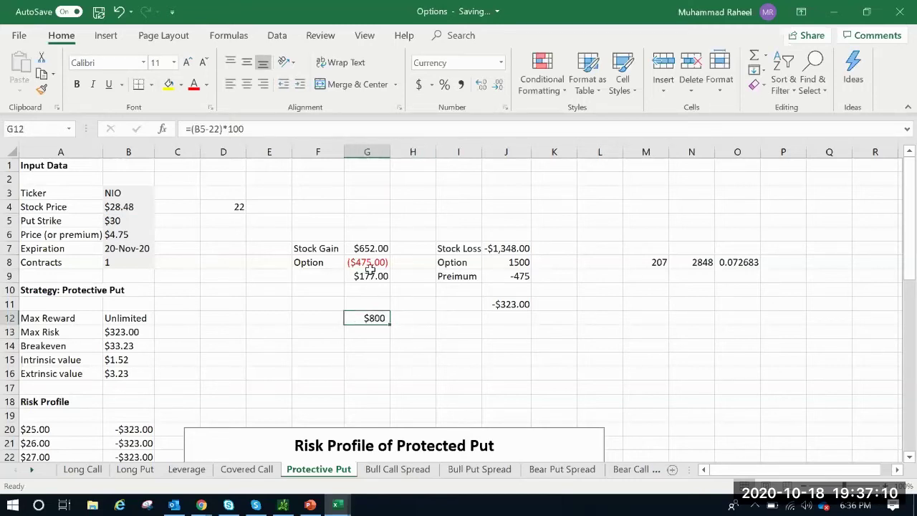
pyautogui.click(118, 234)
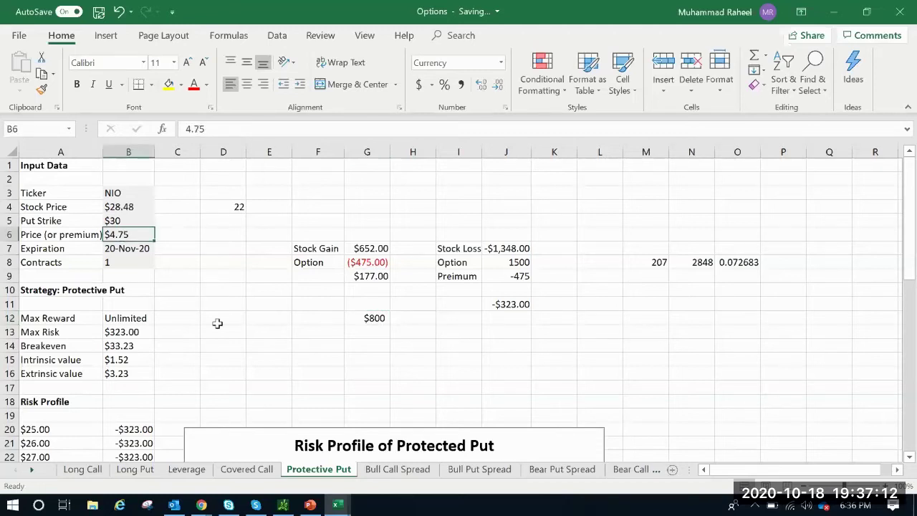
pyautogui.click(380, 318)
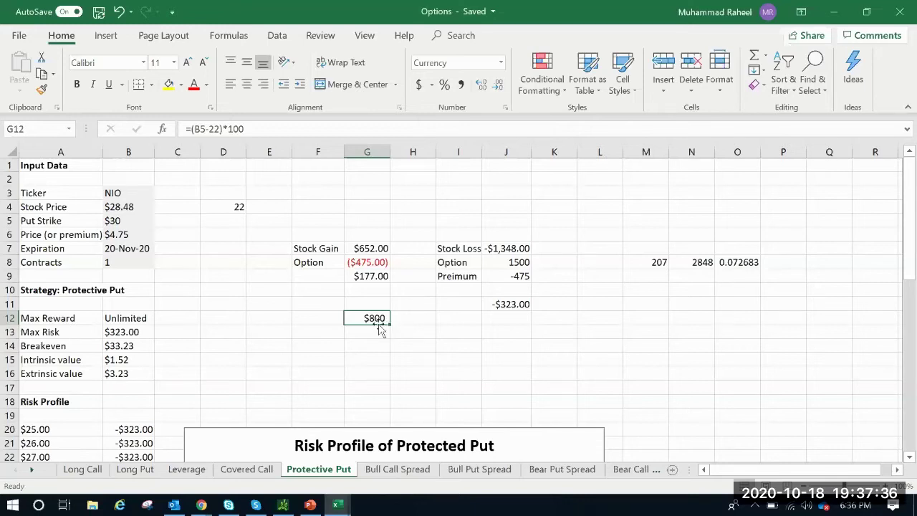
pyautogui.click(122, 237)
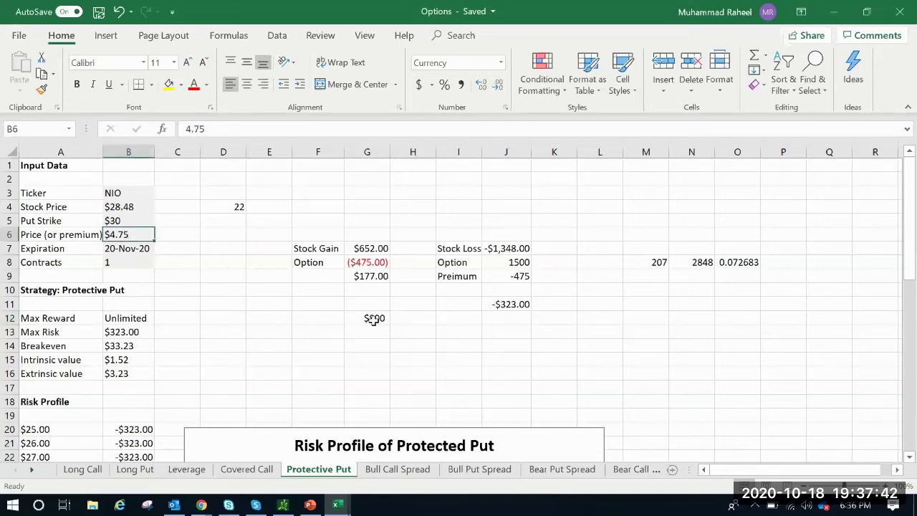
pyautogui.click(405, 317)
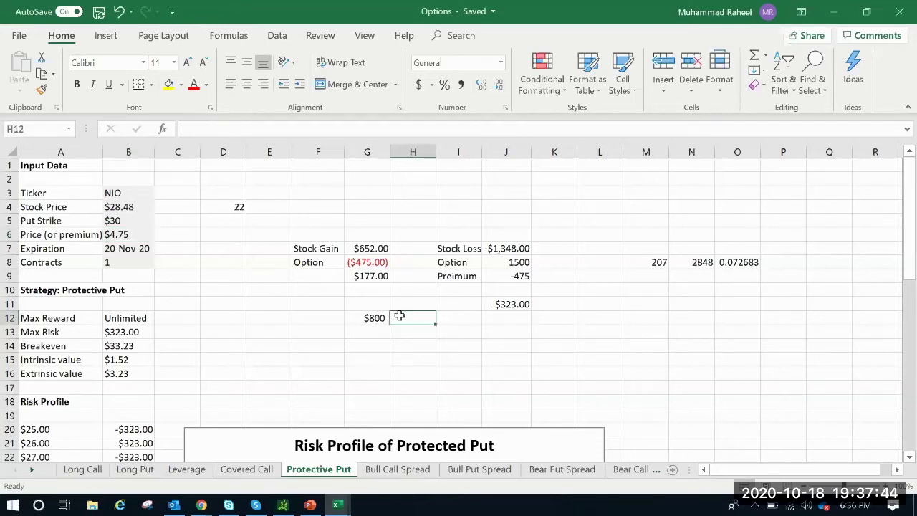
pyautogui.write('+25')
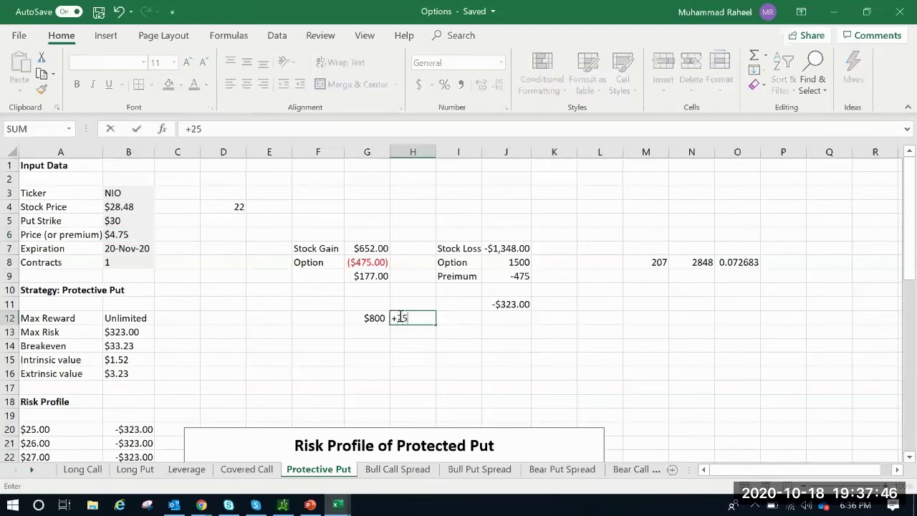
pyautogui.press('Return')
# - Calculate the put's value less its premium in H14 with the formula =(825-475)
pyautogui.click(403, 347)
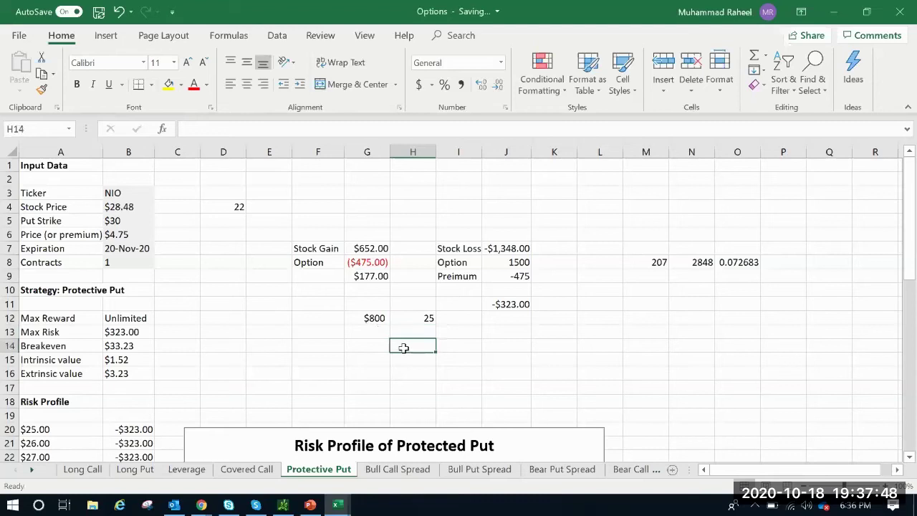
pyautogui.write('(8')
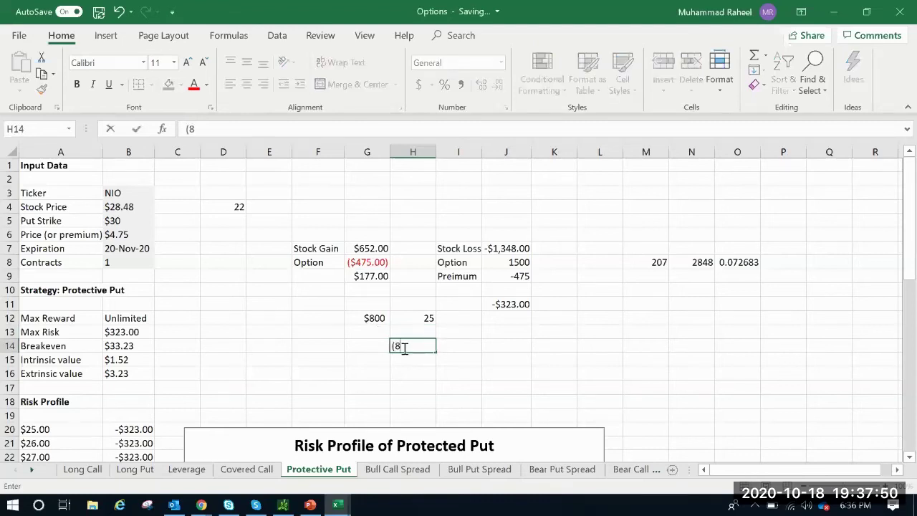
pyautogui.write('25-475)')
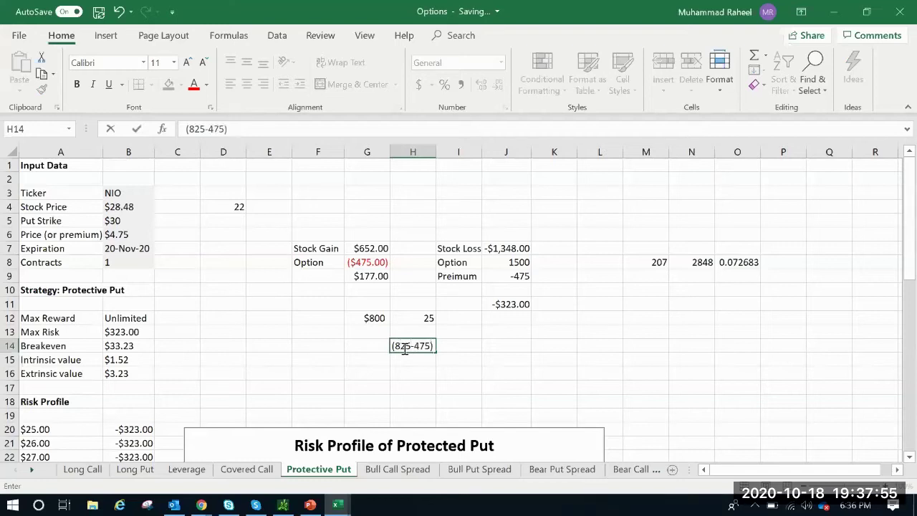
pyautogui.press('Return')
pyautogui.click(403, 347)
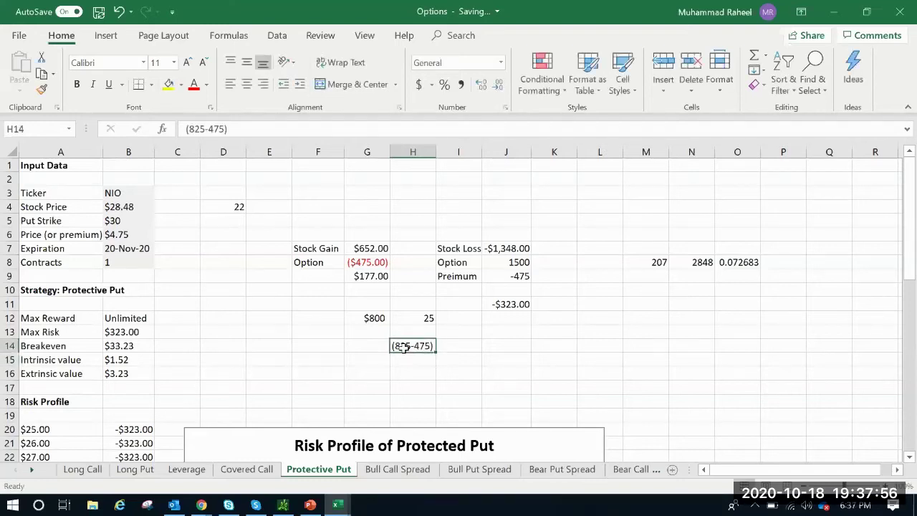
pyautogui.click(184, 129)
pyautogui.write('=')
pyautogui.press('Return')
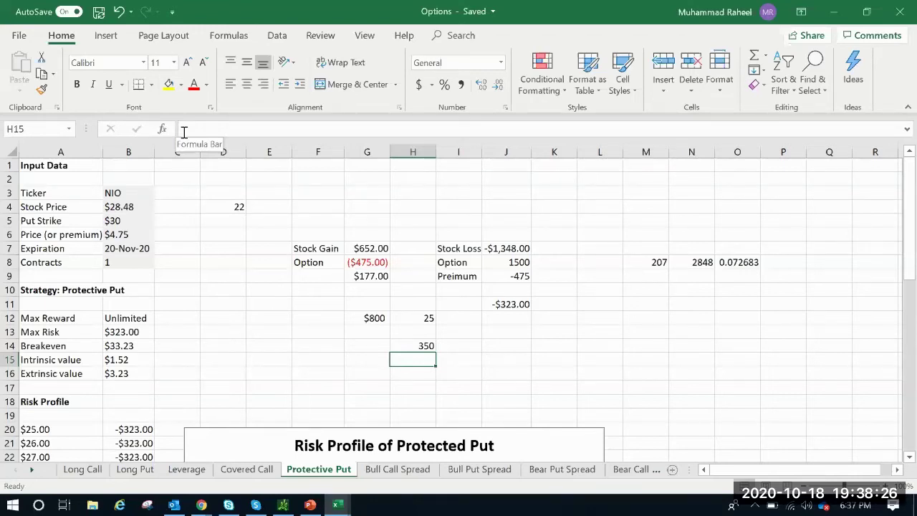
# - Read the attendees' questions in the Zoom group chat in Chrome and return to the Covered Call sheet of the Options workbook in Excel
pyautogui.click(203, 503)
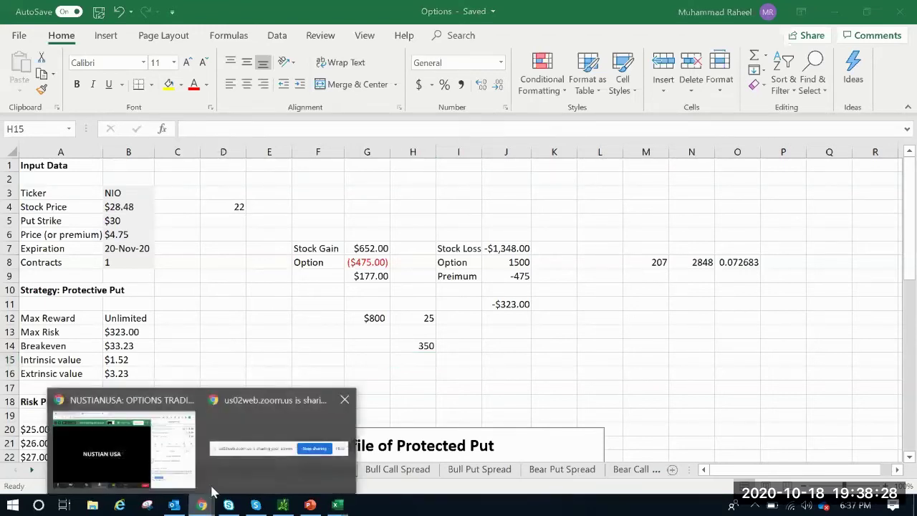
pyautogui.click(139, 482)
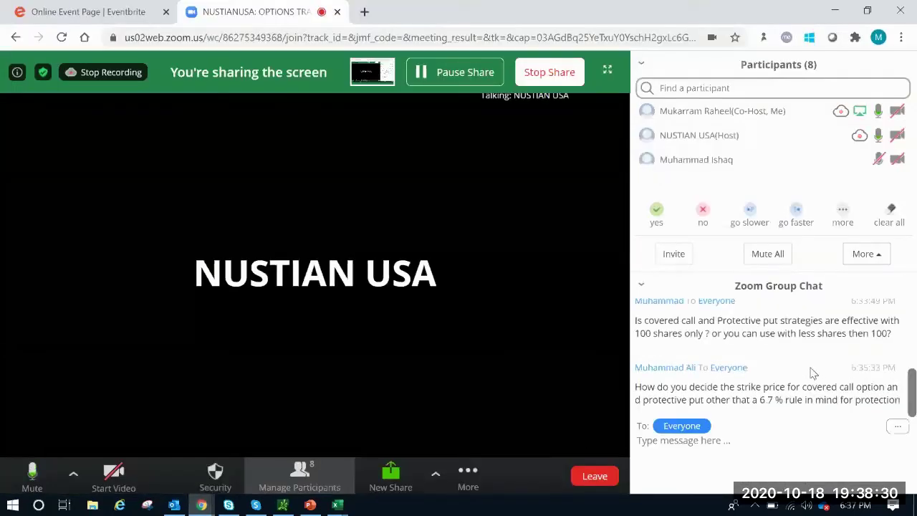
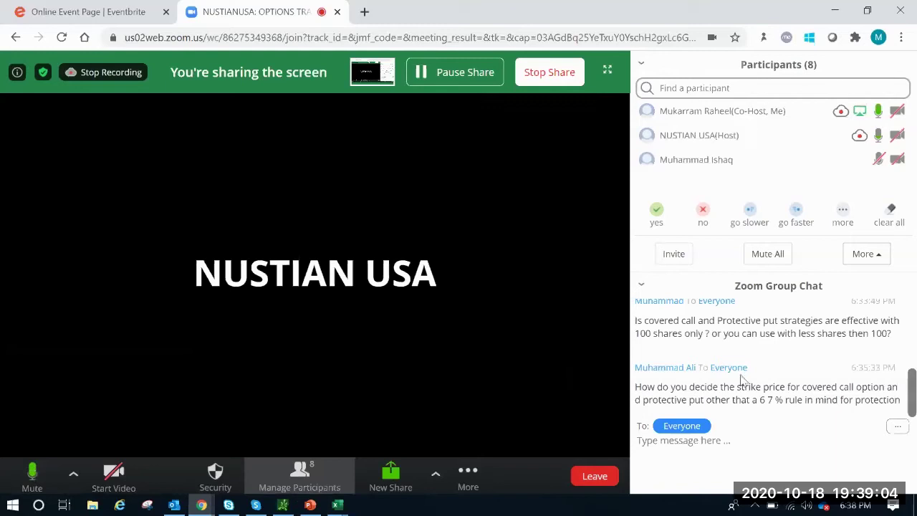
pyautogui.click(340, 505)
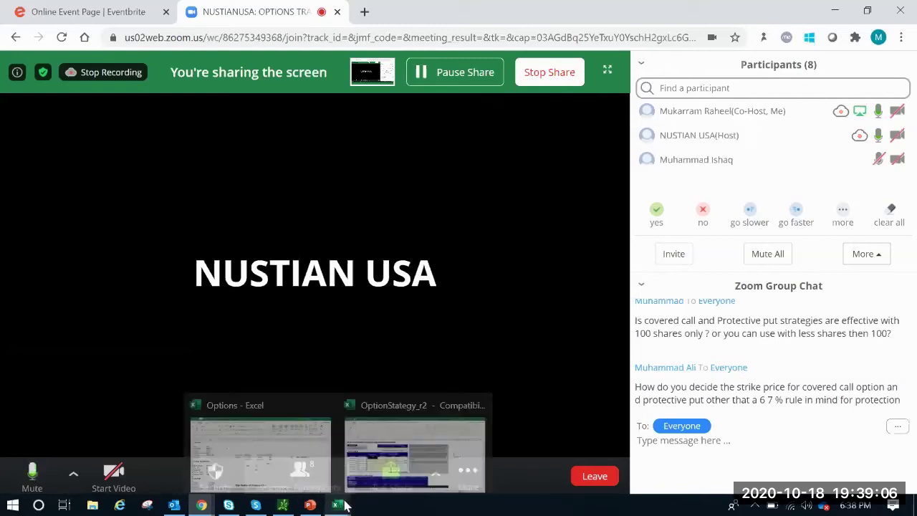
pyautogui.click(275, 475)
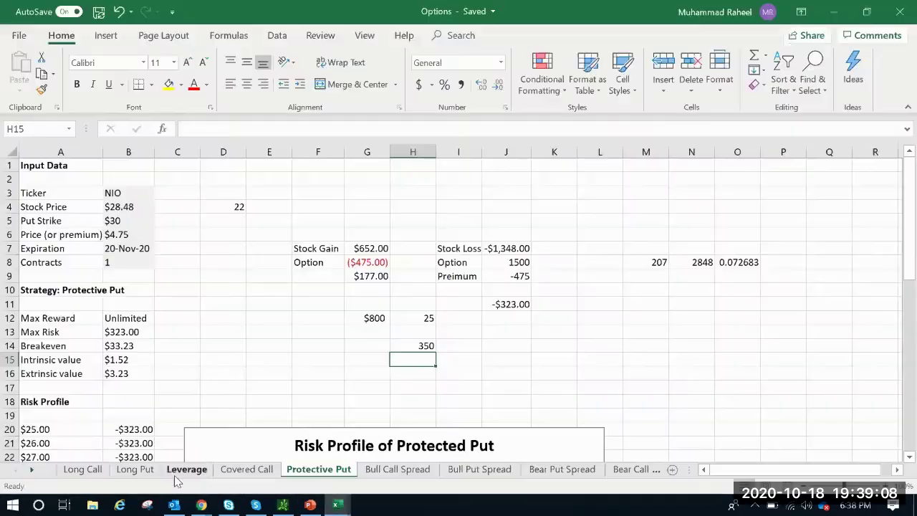
pyautogui.click(267, 467)
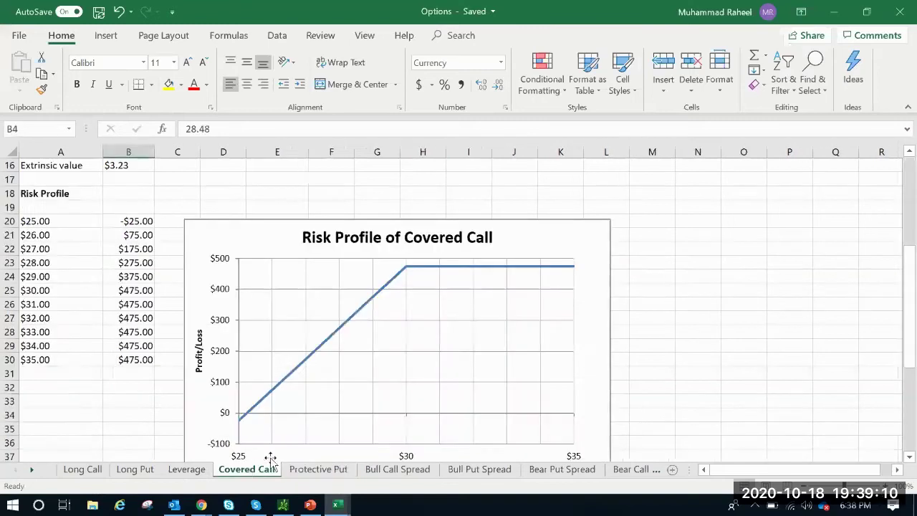
pyautogui.scroll(5, 234, 314)
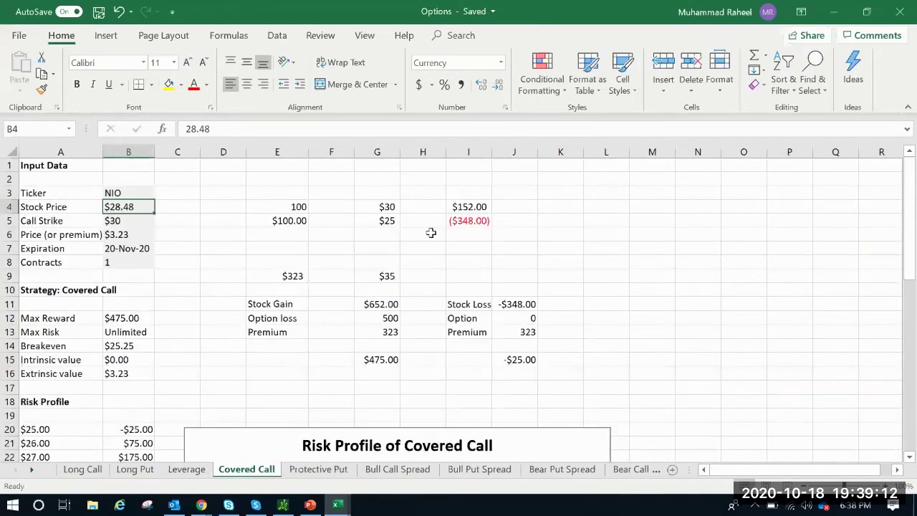
# - Enter the example holdings "70 shares" in L4 and "100 shares" in L6
pyautogui.click(613, 204)
pyautogui.write('70 shares')
pyautogui.click(552, 276)
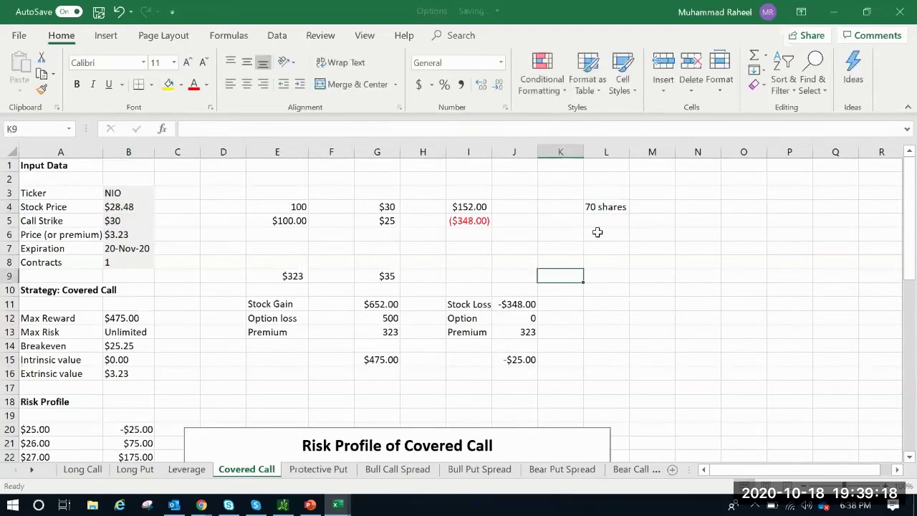
pyautogui.click(598, 234)
pyautogui.write('100 shares')
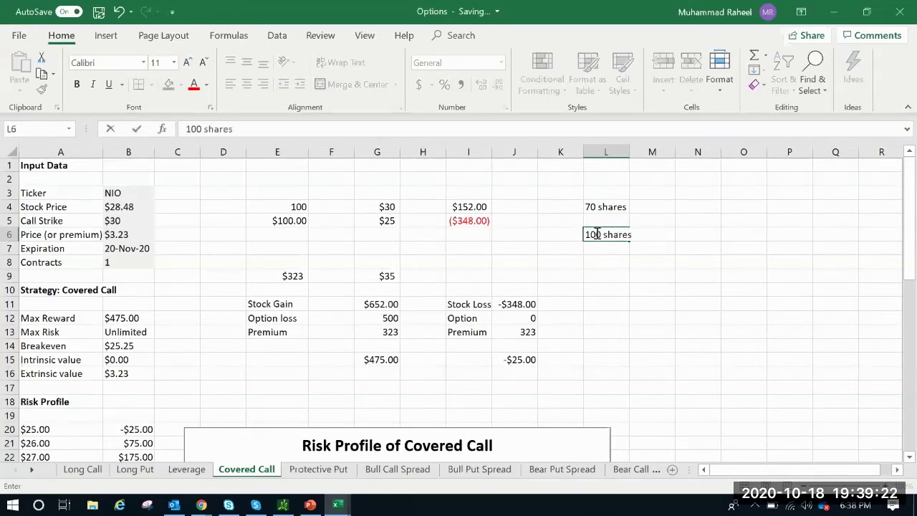
pyautogui.click(639, 263)
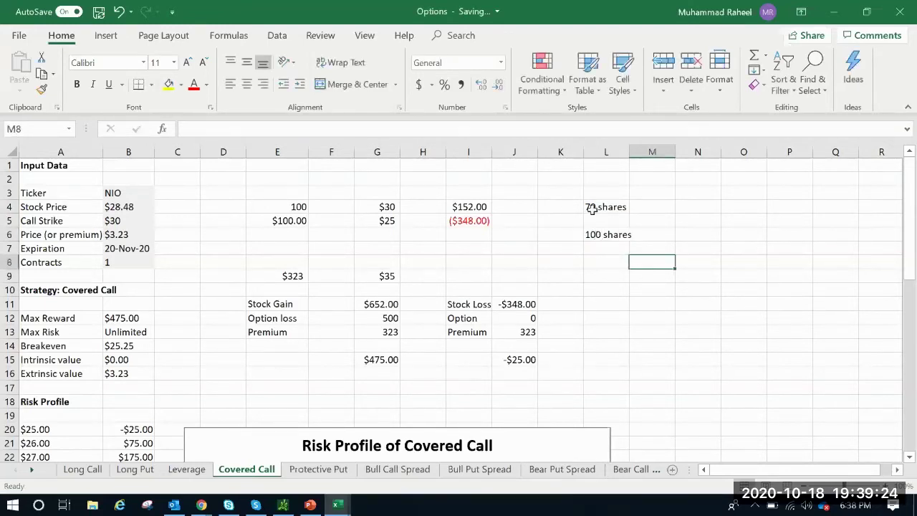
# - Review the two share holdings in L4:L6 and enter $1 in N6 in the 100 shares row
pyautogui.moveTo(591, 207); pyautogui.dragTo(614, 235)
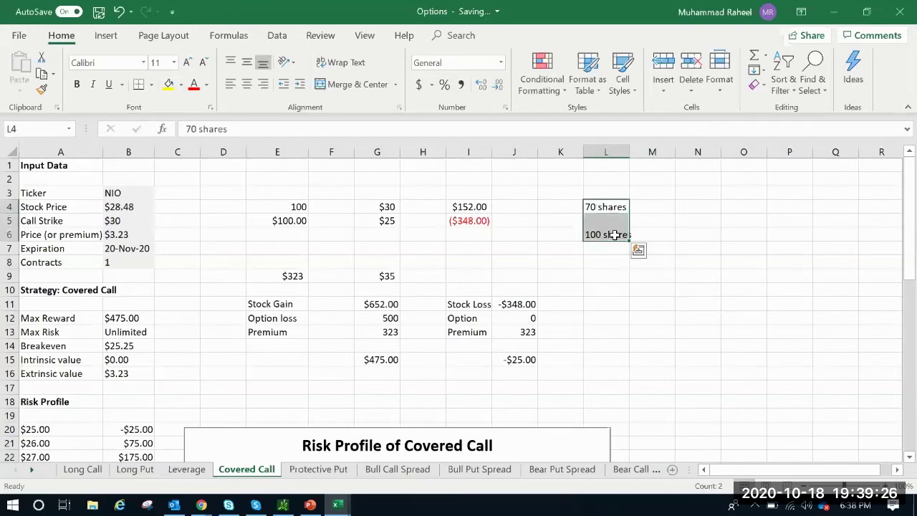
pyautogui.click(686, 235)
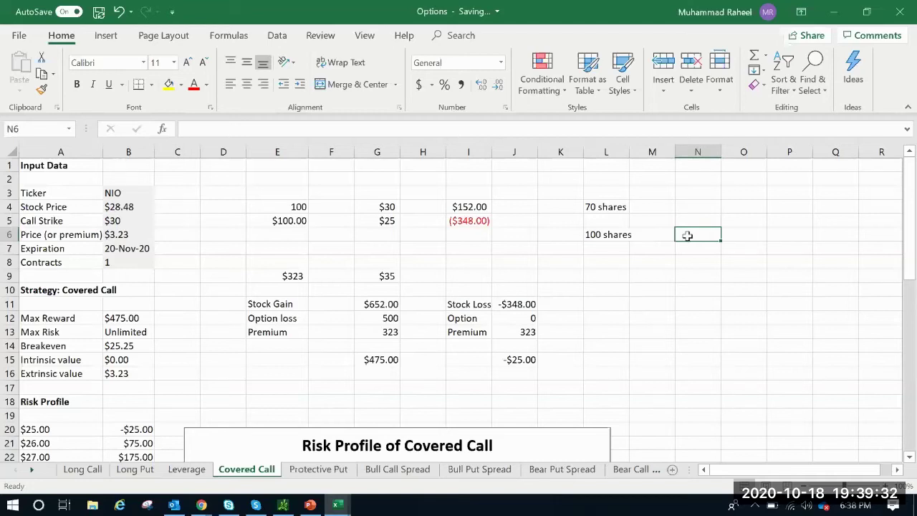
pyautogui.doubleClick(687, 236)
pyautogui.write('1')
pyautogui.press('Return')
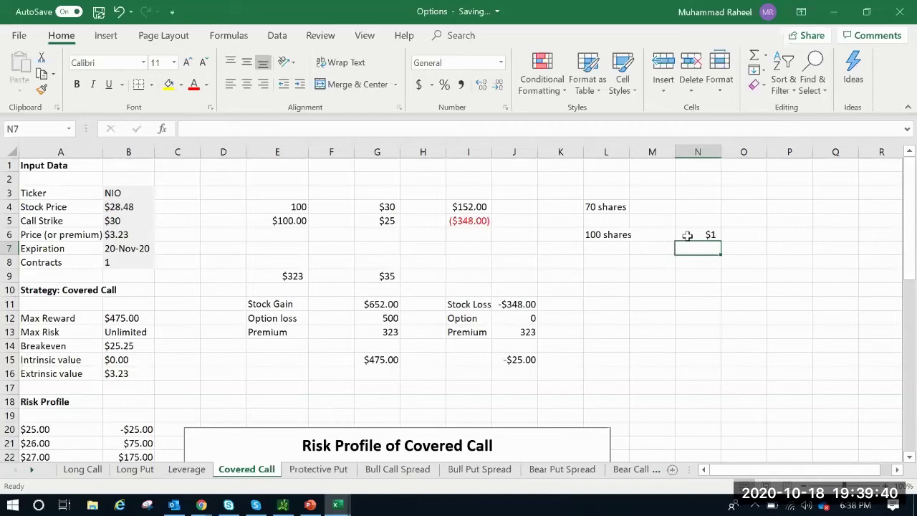
pyautogui.click(794, 234)
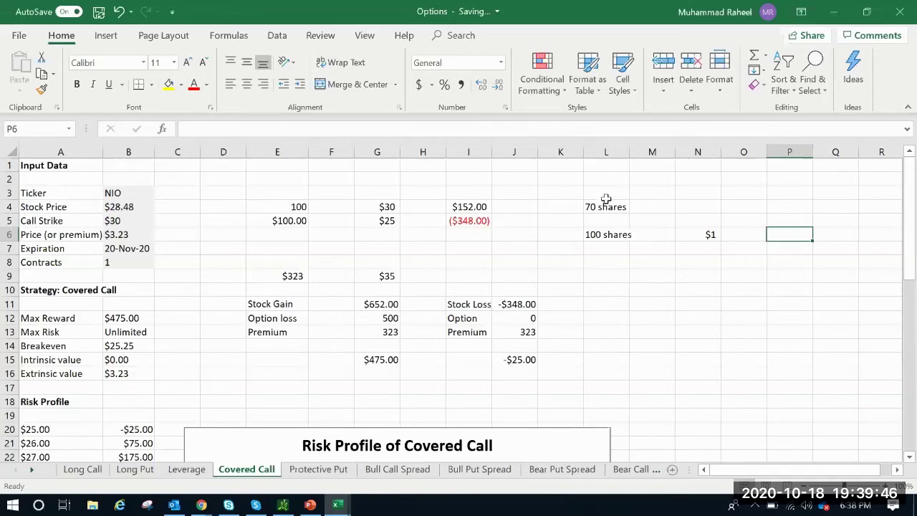
# - Review the two holdings in L4:L6 and set the share price in N6 of the 100 shares row to $100
pyautogui.moveTo(601, 208); pyautogui.dragTo(594, 237)
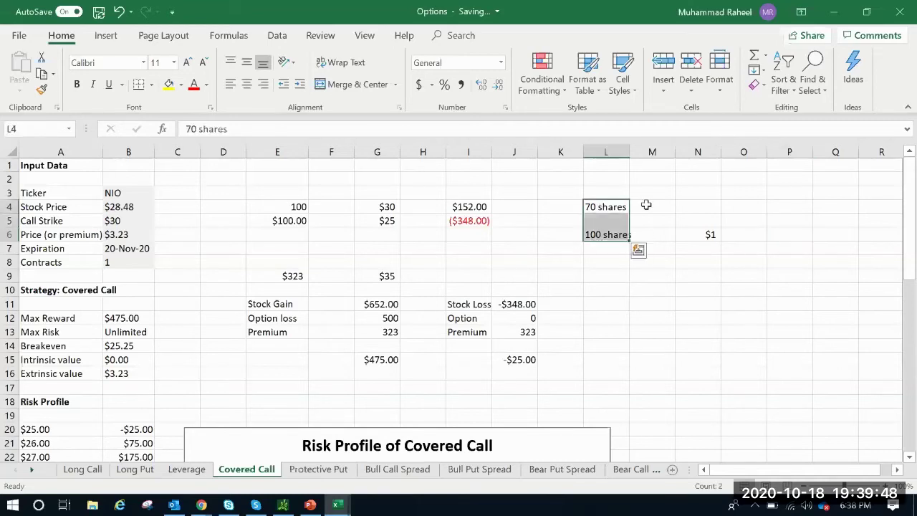
pyautogui.click(645, 206)
pyautogui.click(605, 207)
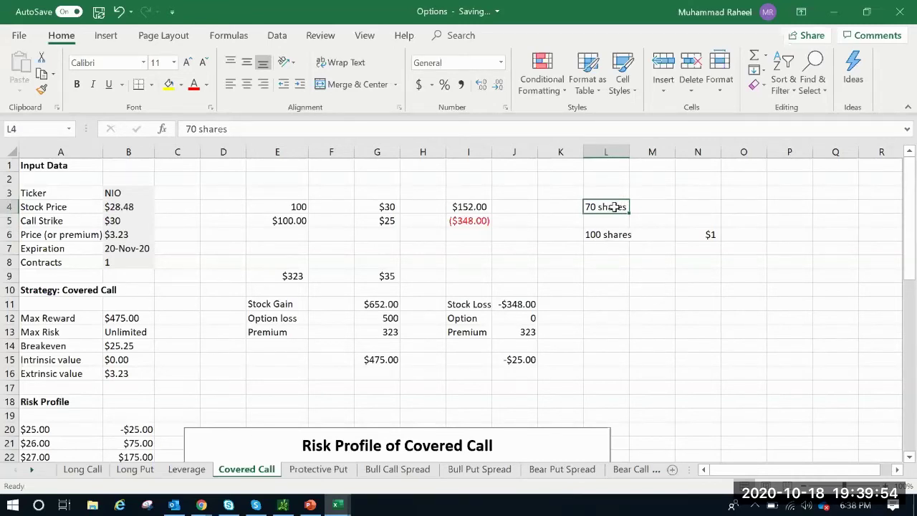
pyautogui.click(706, 235)
pyautogui.write('$100')
pyautogui.press('Return')
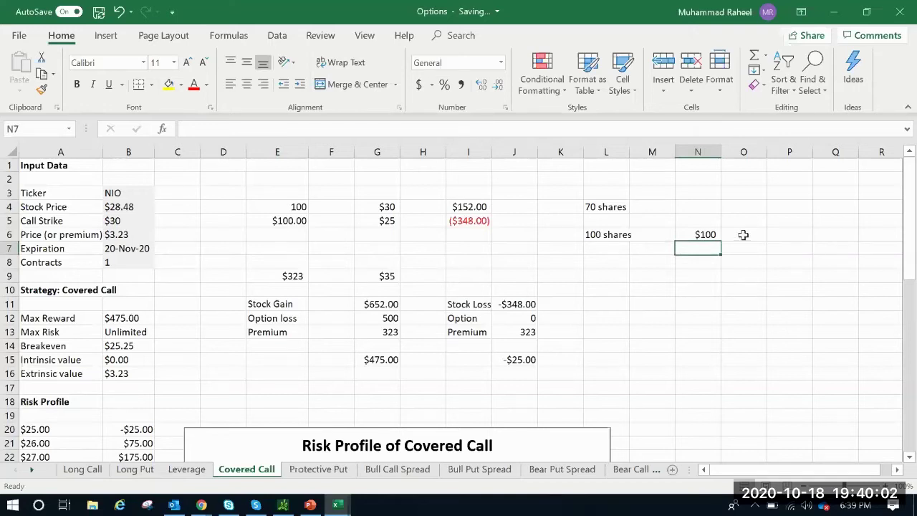
pyautogui.click(707, 235)
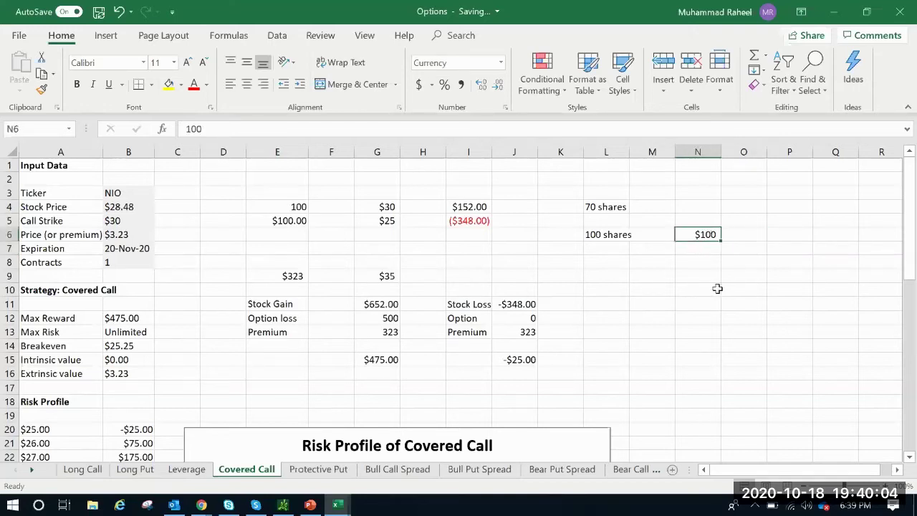
# - Calculate the loss on the short call at a $100 share price in O6 with the formula =(100-B5)*100
pyautogui.click(752, 235)
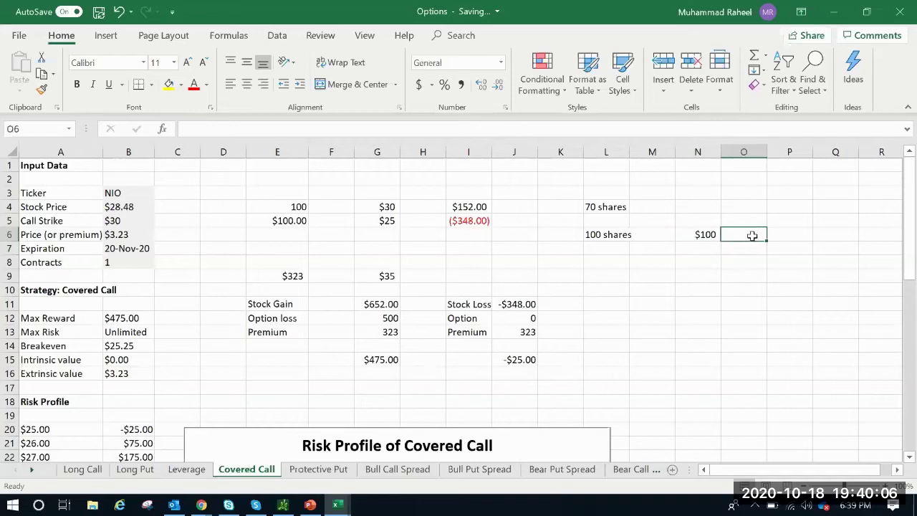
pyautogui.write('=(100-')
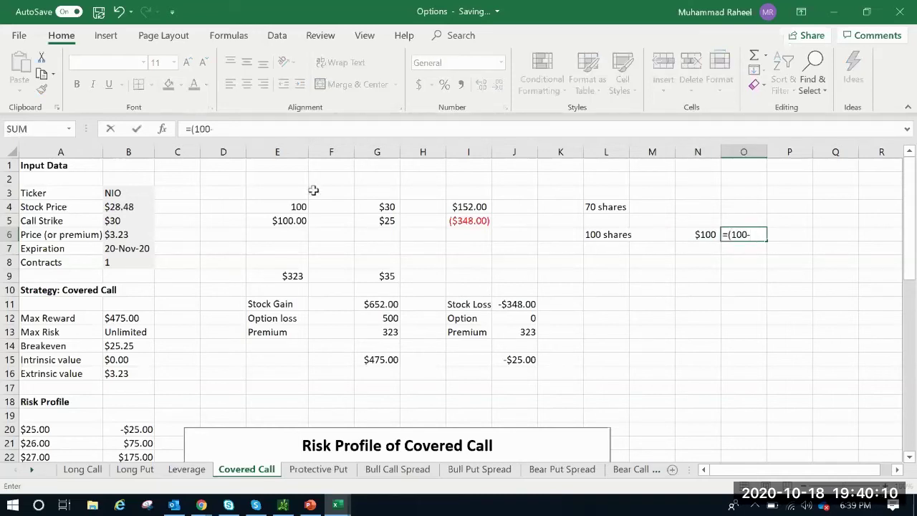
pyautogui.click(127, 220)
pyautogui.click(126, 220)
pyautogui.write(')*100')
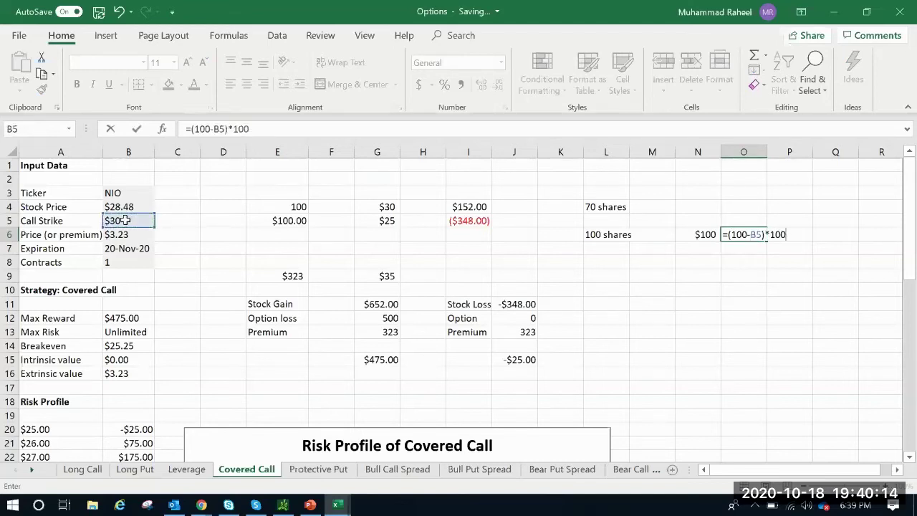
pyautogui.press('Return')
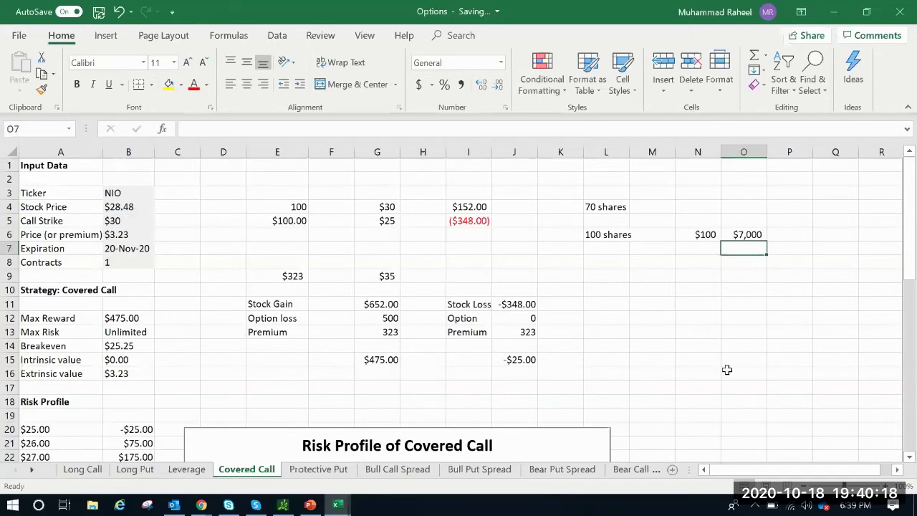
# - Calculate the gain on 70 shares at a $100 share price in O5 with the formula =70*(100-B4)
pyautogui.click(743, 222)
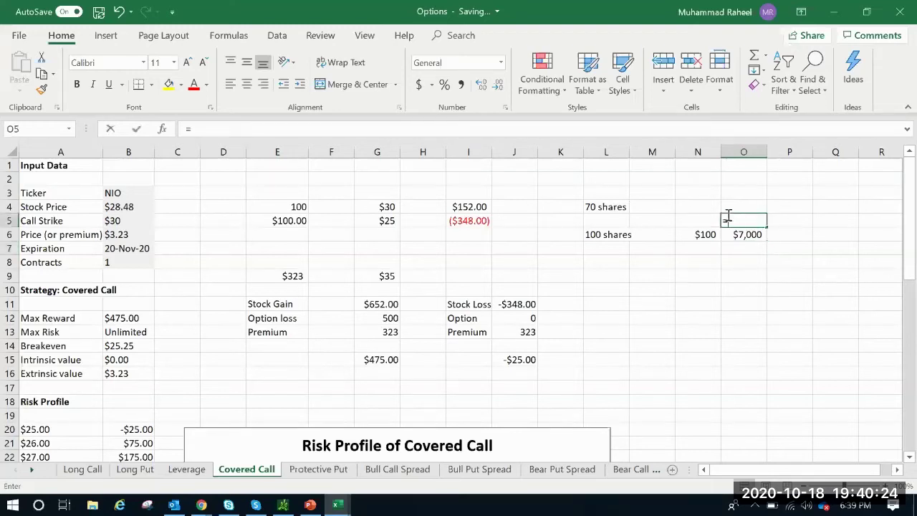
pyautogui.write('=70')
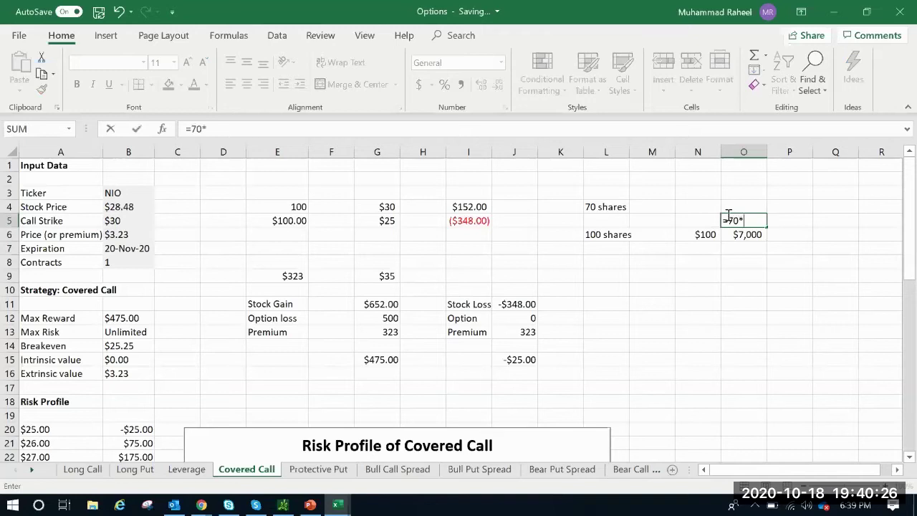
pyautogui.write('*(100-')
pyautogui.click(135, 205)
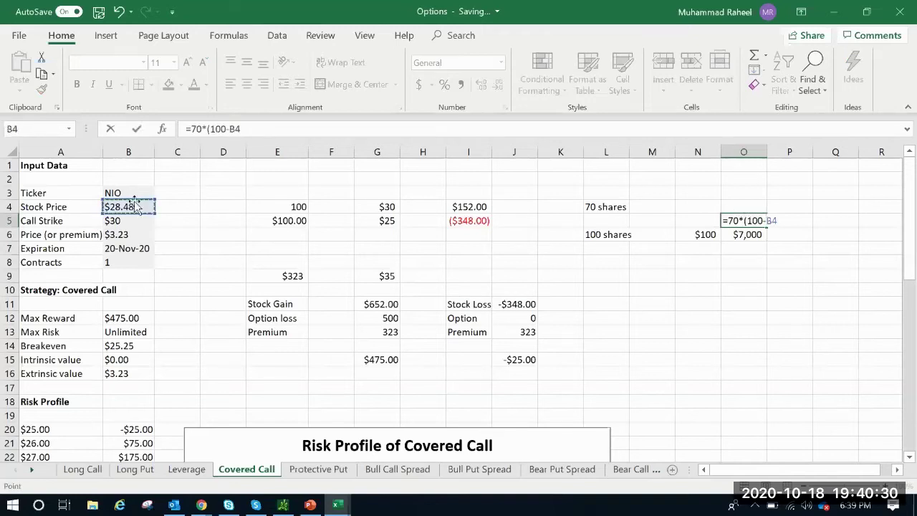
pyautogui.write(')')
pyautogui.press('Return')
# - Compare the two results in O5:O6 and look at the put premium in B6 of the Protective Put sheet
pyautogui.moveTo(744, 221); pyautogui.dragTo(749, 240)
pyautogui.click(738, 304)
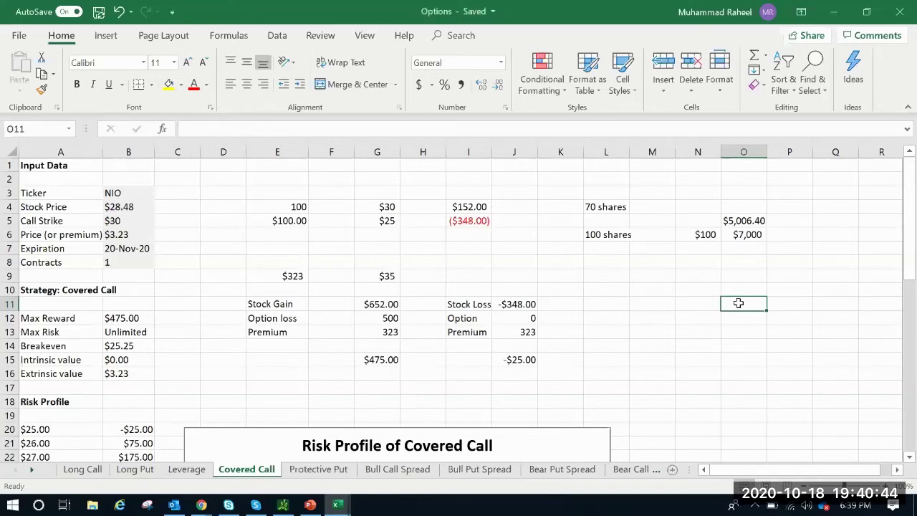
pyautogui.click(334, 473)
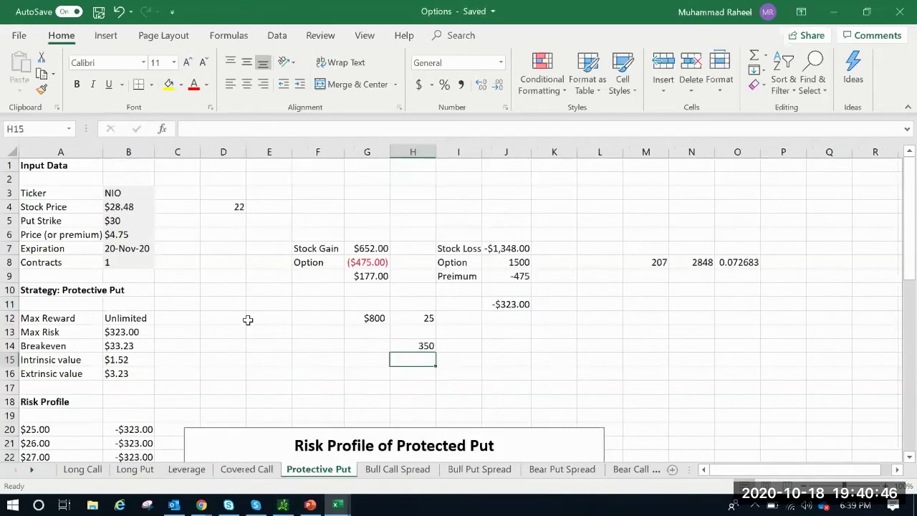
pyautogui.click(123, 236)
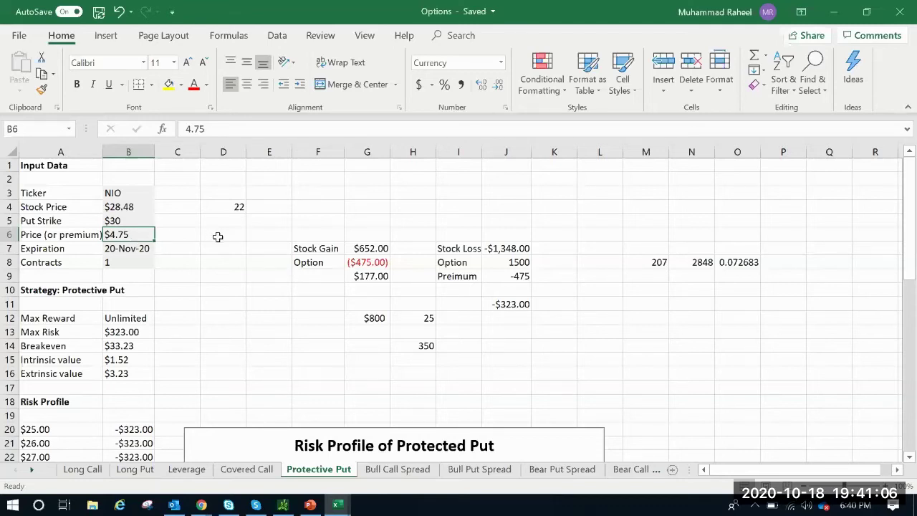
# - Enter the note "70 shares" in cell N3 of the Protective Put sheet
pyautogui.click(218, 237)
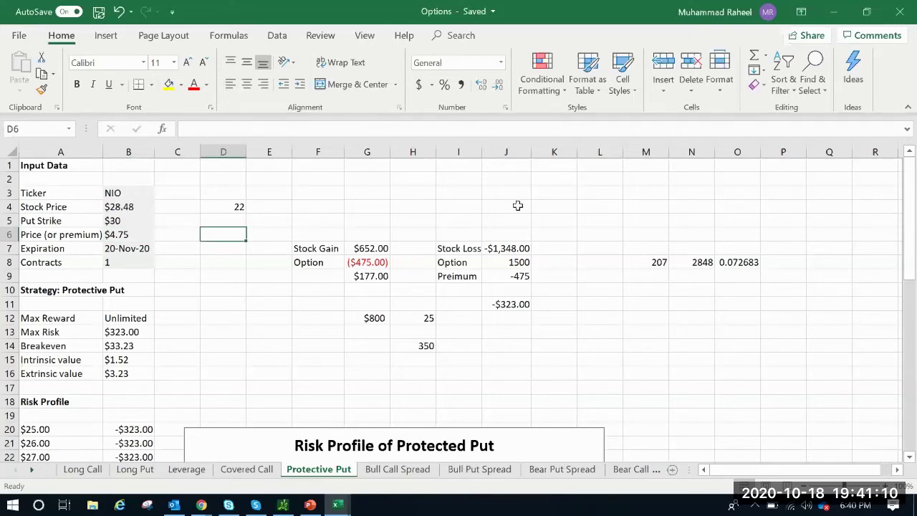
pyautogui.click(688, 199)
pyautogui.write('70')
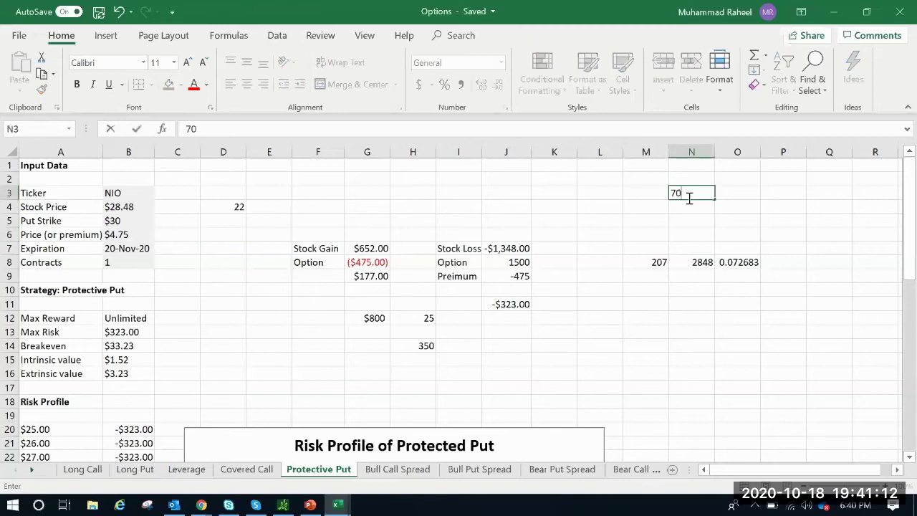
pyautogui.write(' shares')
pyautogui.moveTo(641, 221); pyautogui.dragTo(649, 234)
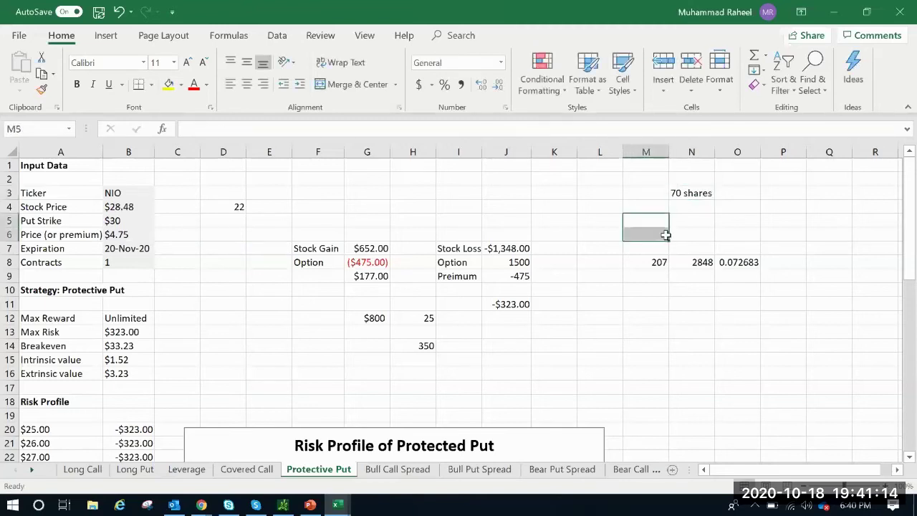
pyautogui.click(123, 235)
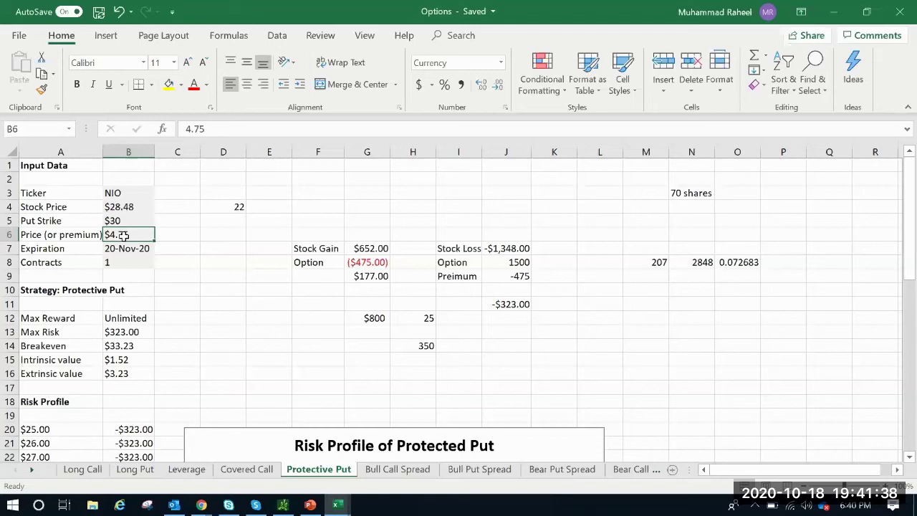
pyautogui.click(699, 194)
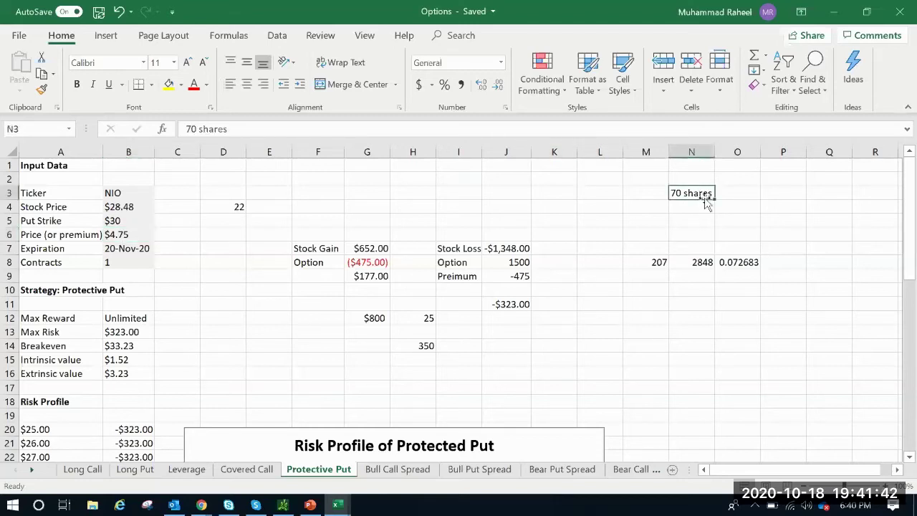
pyautogui.click(694, 219)
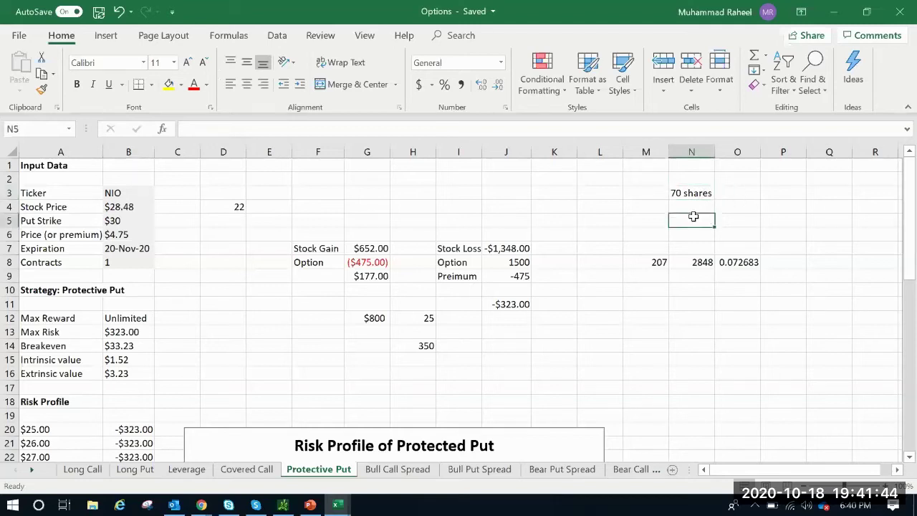
pyautogui.write('100')
pyautogui.press('BackSpace')
pyautogui.press('BackSpace')
pyautogui.press('BackSpace')
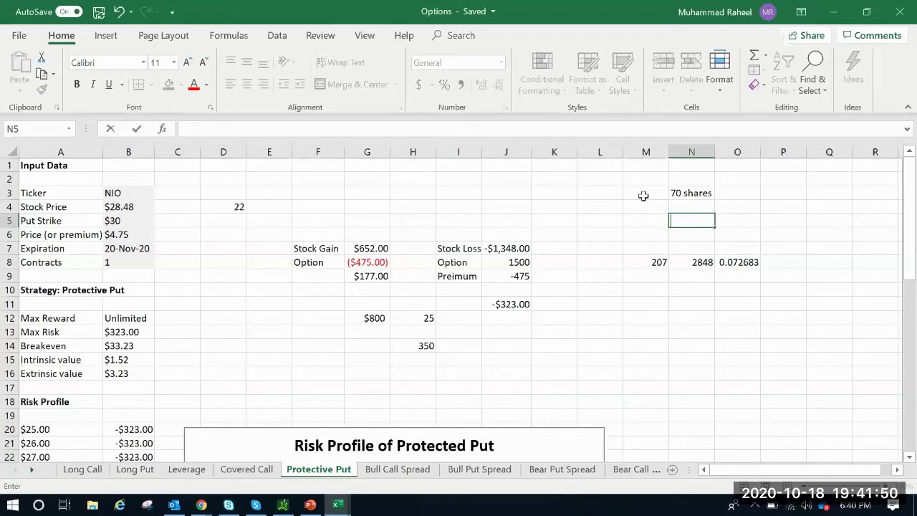
pyautogui.click(796, 210)
# - Switch to the Zoom meeting in Chrome and read the participants' questions in the group chat
pyautogui.click(201, 505)
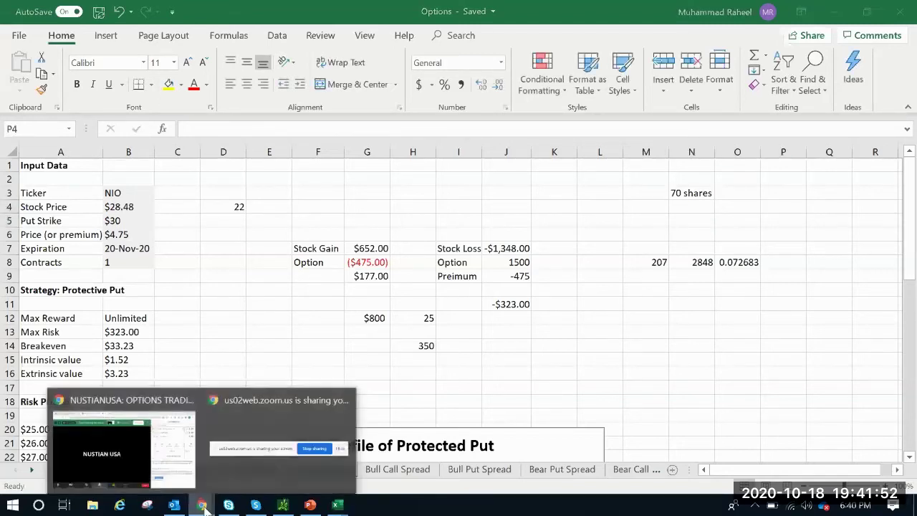
pyautogui.click(169, 459)
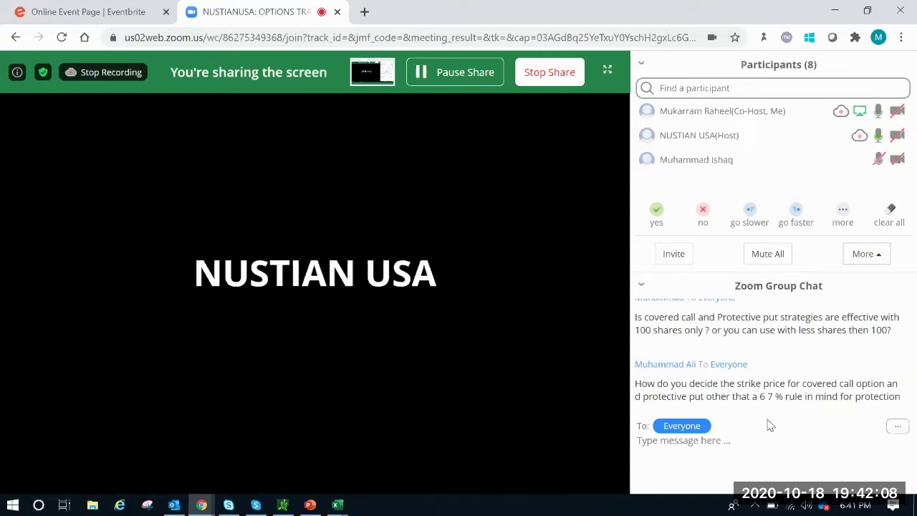
pyautogui.moveTo(415, 369)
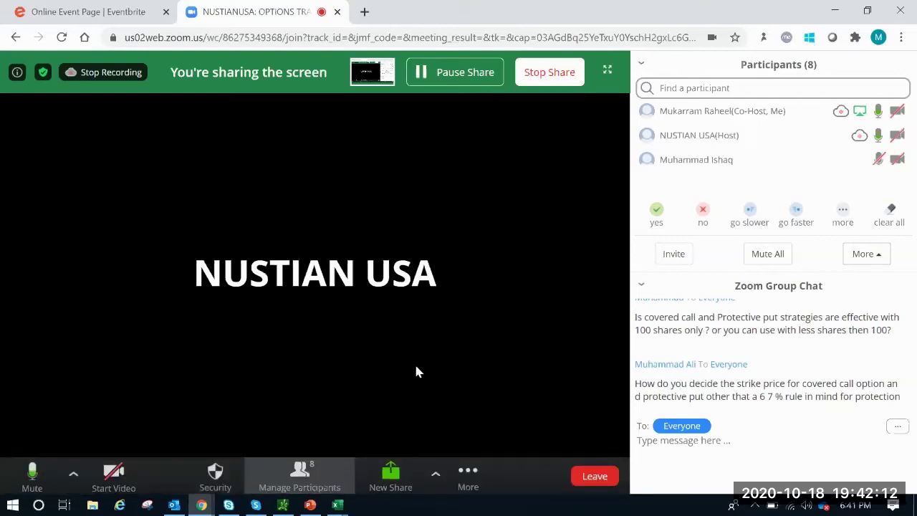
# - Return to the Options workbook in Excel and view the risk profile chart on the Covered Call sheet
pyautogui.moveTo(337, 505)
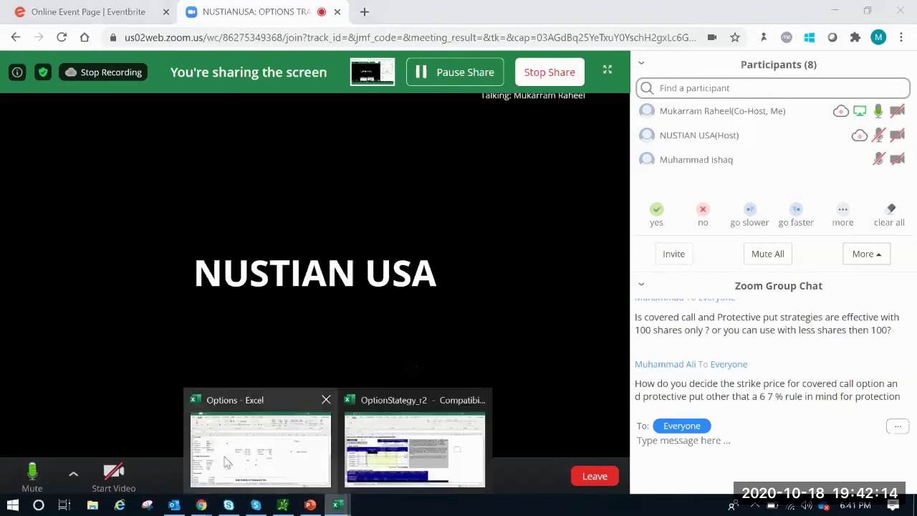
pyautogui.click(251, 456)
pyautogui.click(255, 469)
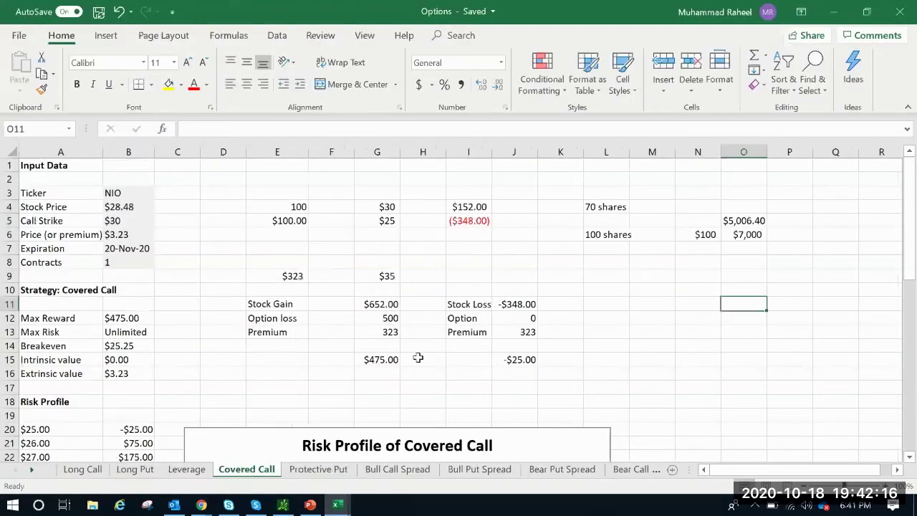
pyautogui.scroll(-5, 623, 342)
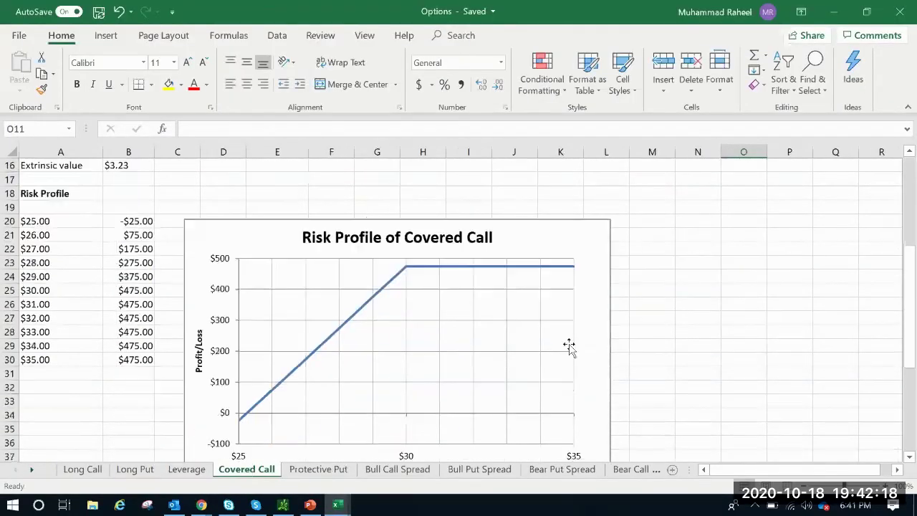
pyautogui.scroll(5, 413, 272)
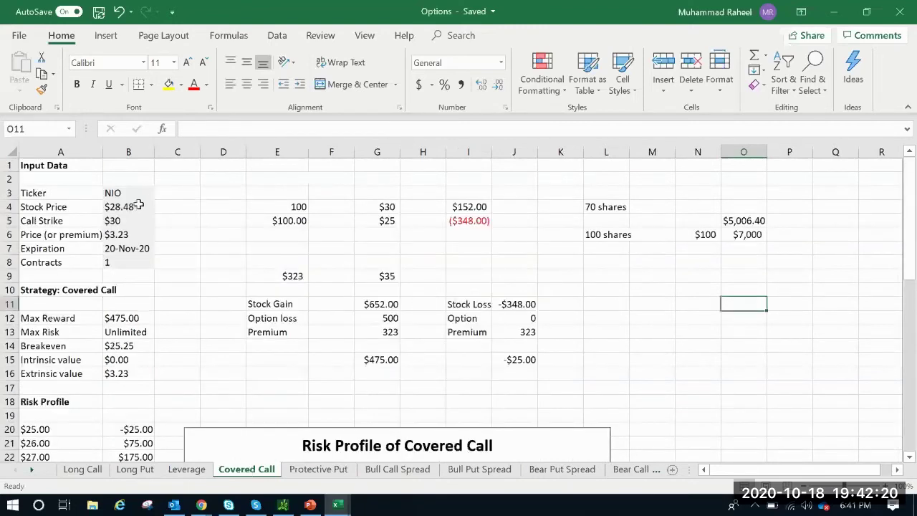
pyautogui.click(138, 222)
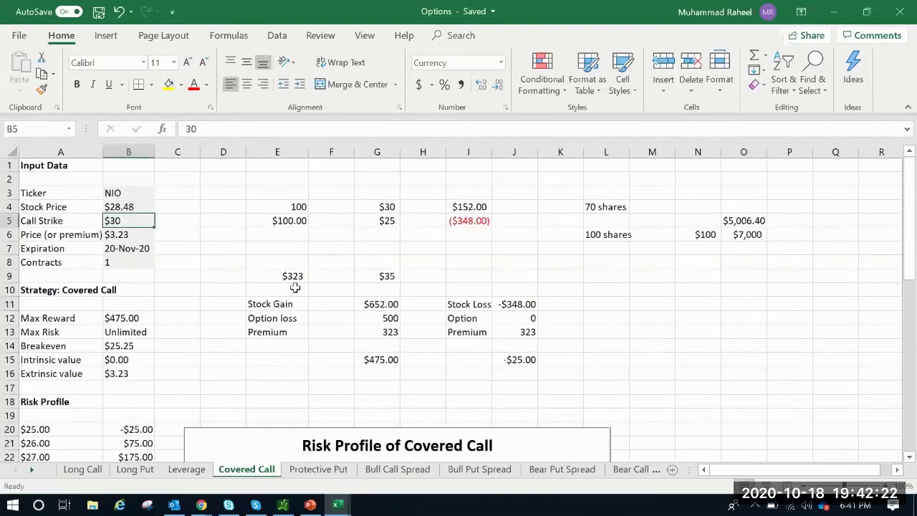
pyautogui.write('35')
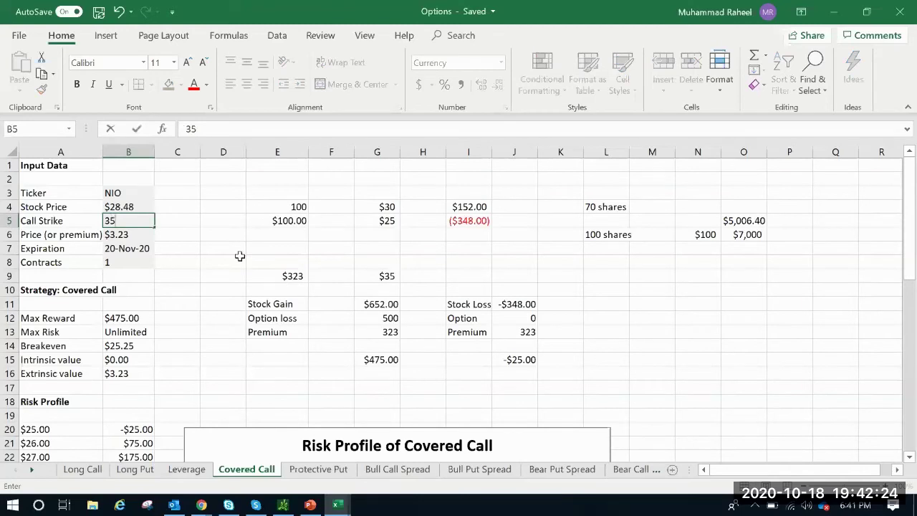
pyautogui.press('BackSpace')
pyautogui.press('BackSpace')
pyautogui.write('30')
pyautogui.press('Return')
# - Examine the NIO stock price, call strike and expiration in the Covered Call input data
pyautogui.moveTo(139, 206); pyautogui.dragTo(136, 221)
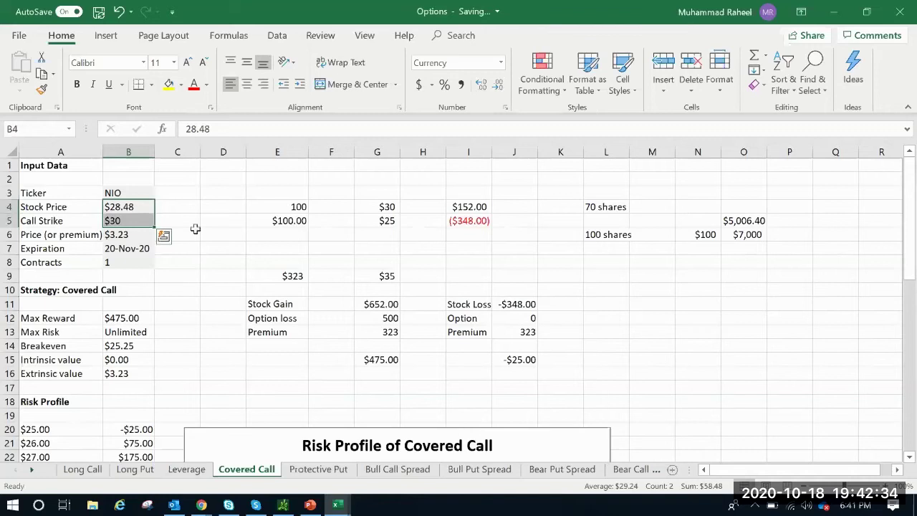
pyautogui.click(217, 205)
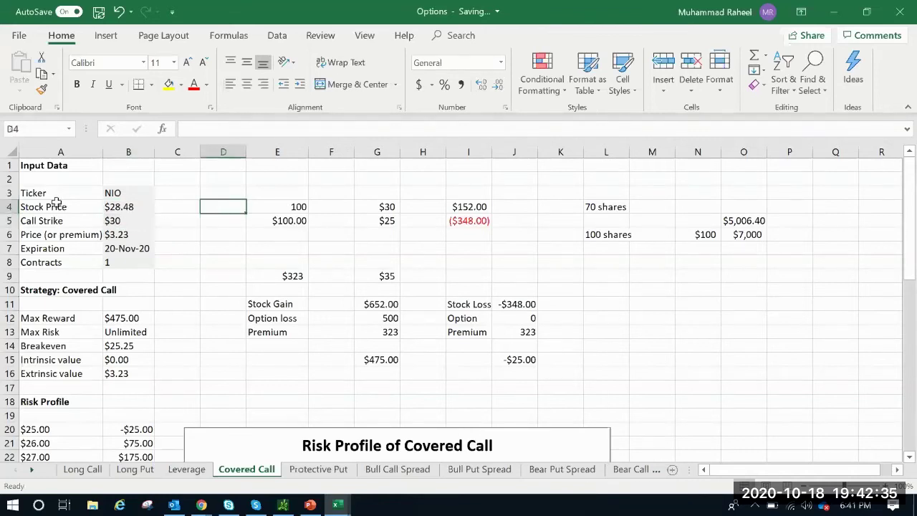
pyautogui.click(123, 220)
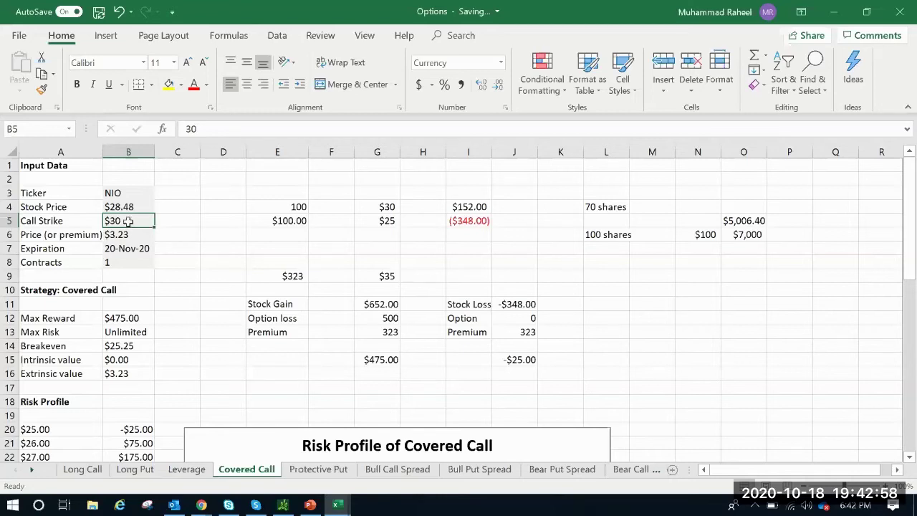
pyautogui.click(209, 208)
pyautogui.click(214, 227)
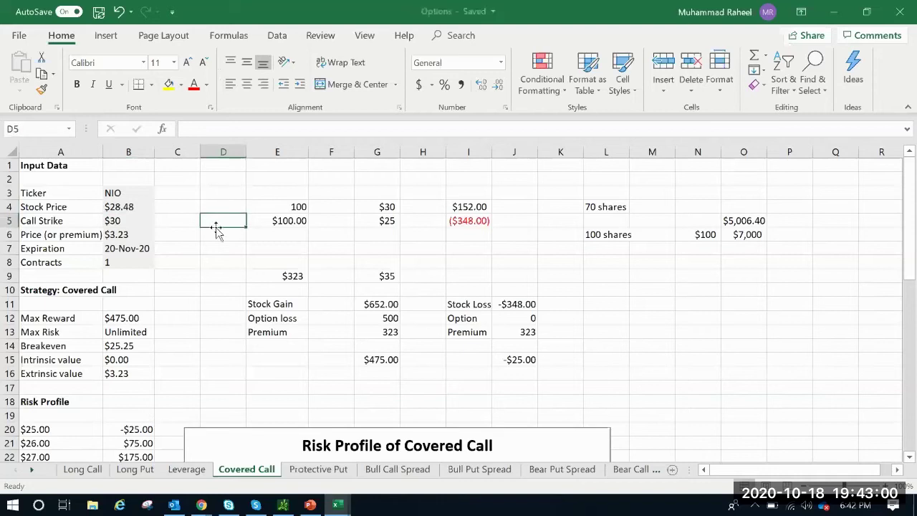
pyautogui.click(138, 207)
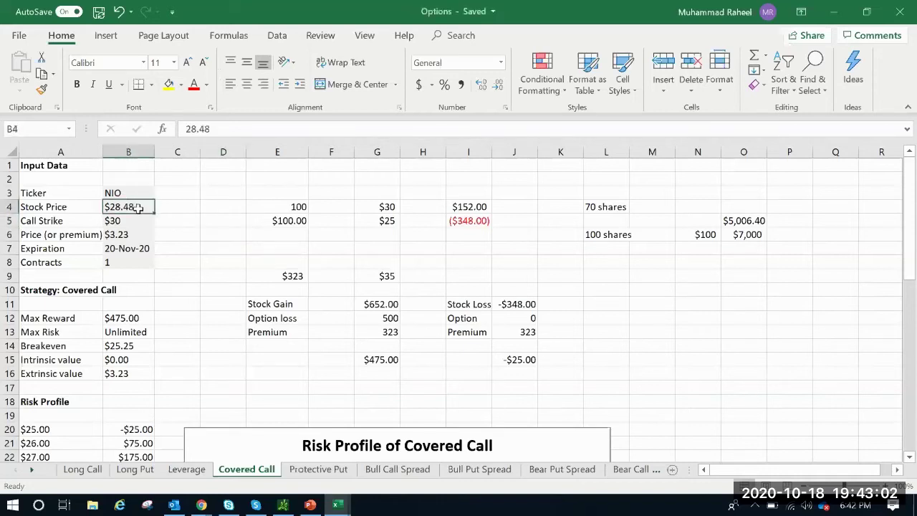
pyautogui.click(194, 230)
pyautogui.click(218, 217)
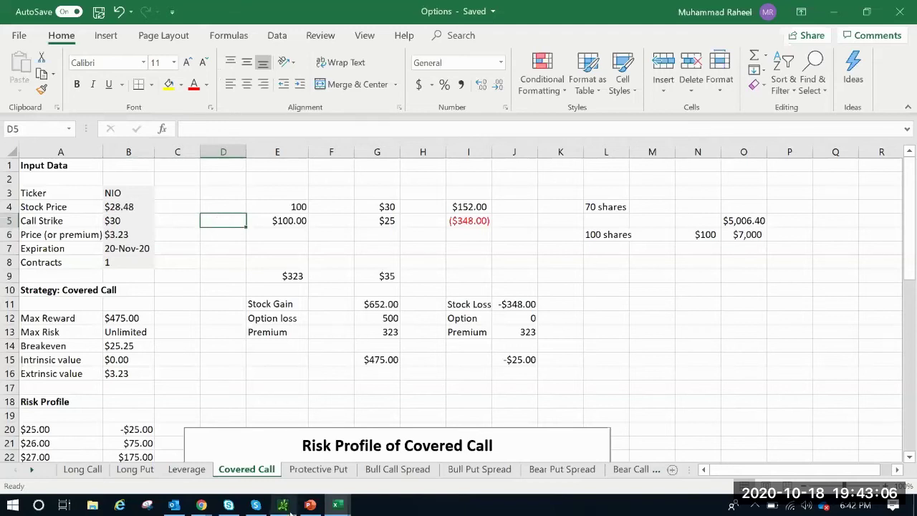
pyautogui.click(122, 248)
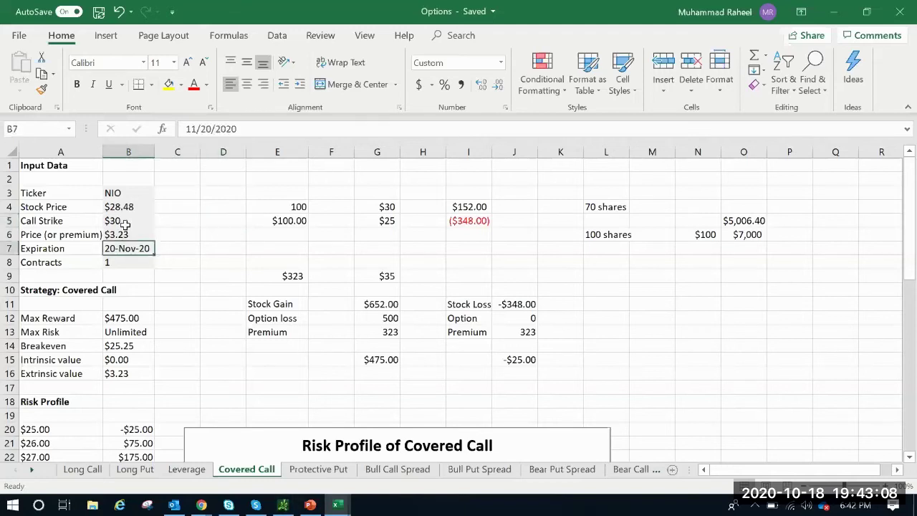
# - Check the 20 NOV 20 call prices in the trading platform's NIO option chain and return to the Options workbook
pyautogui.click(286, 507)
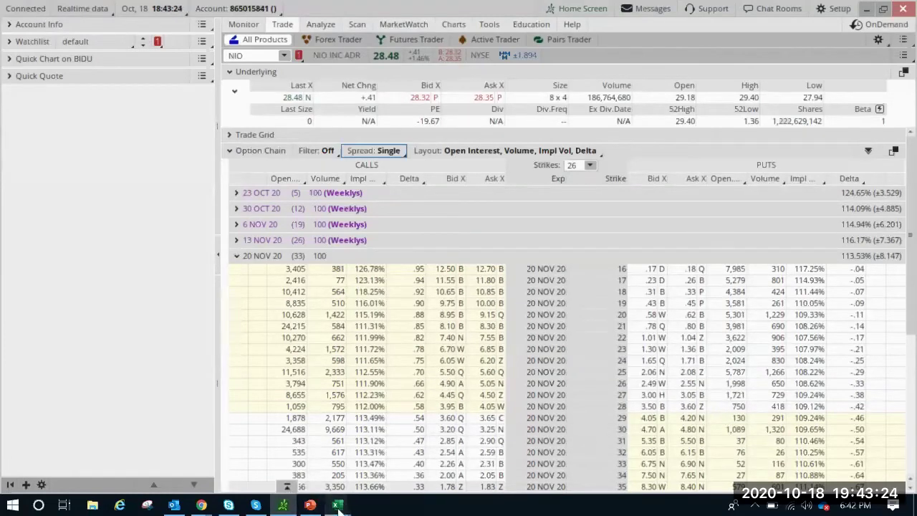
pyautogui.moveTo(338, 507)
pyautogui.click(245, 445)
# - Set the covered call's Call Strike to 35 and its price (or premium) to 1.80
pyautogui.click(124, 221)
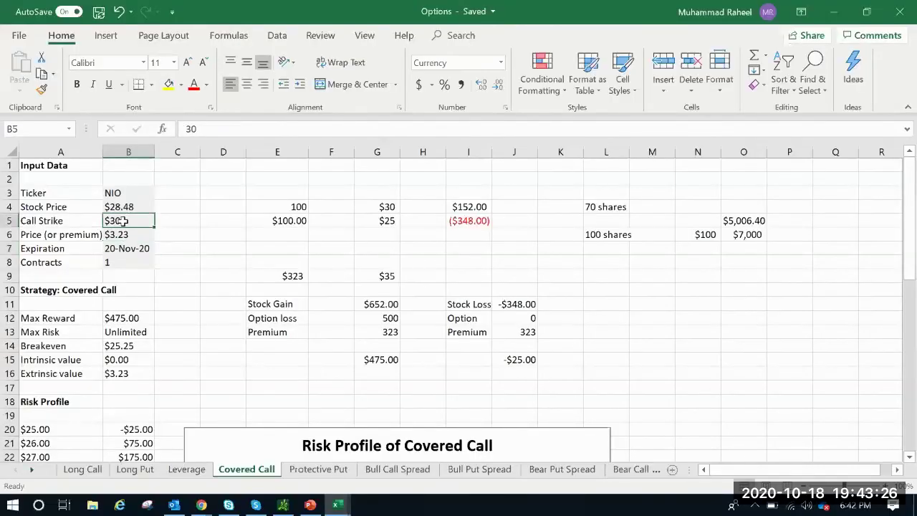
pyautogui.write('35')
pyautogui.click(220, 232)
pyautogui.click(125, 234)
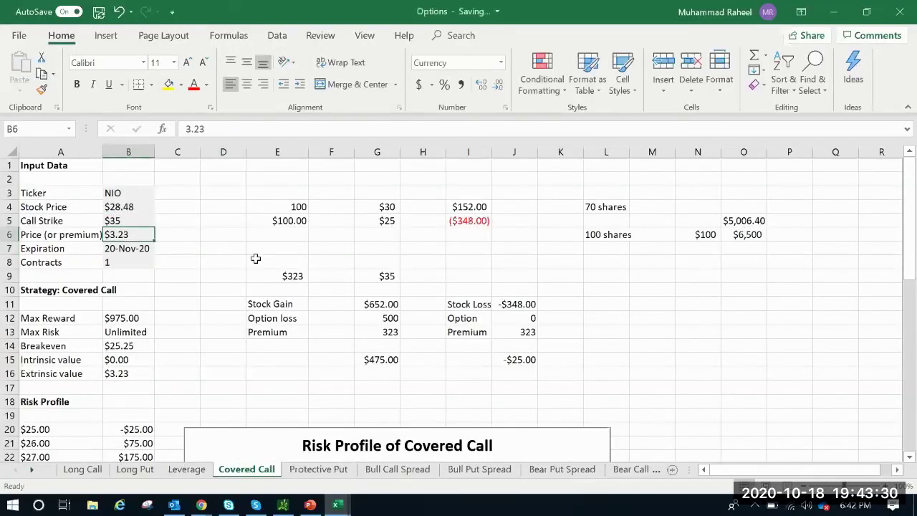
pyautogui.write('1.80')
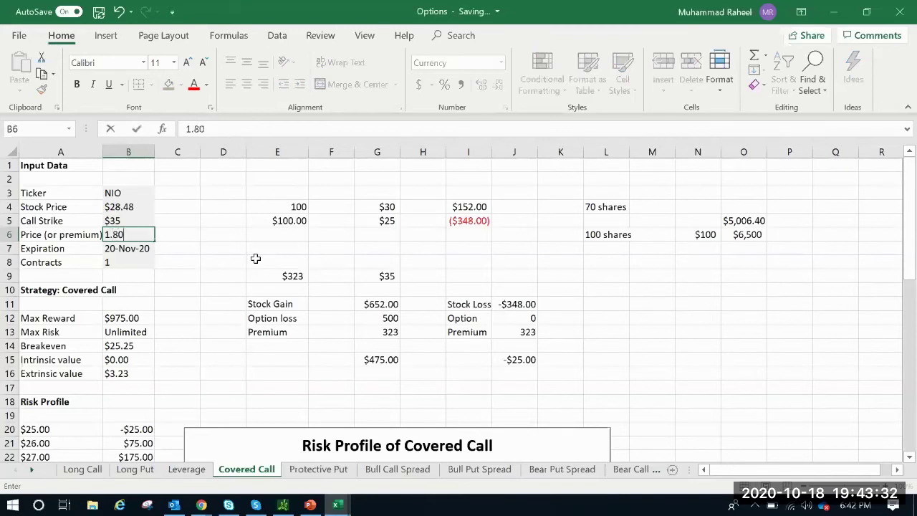
pyautogui.press('Return')
# - Review the Risk Profile of Covered Call chart together with the premium and call strike inputs
pyautogui.scroll(-4, 441, 328)
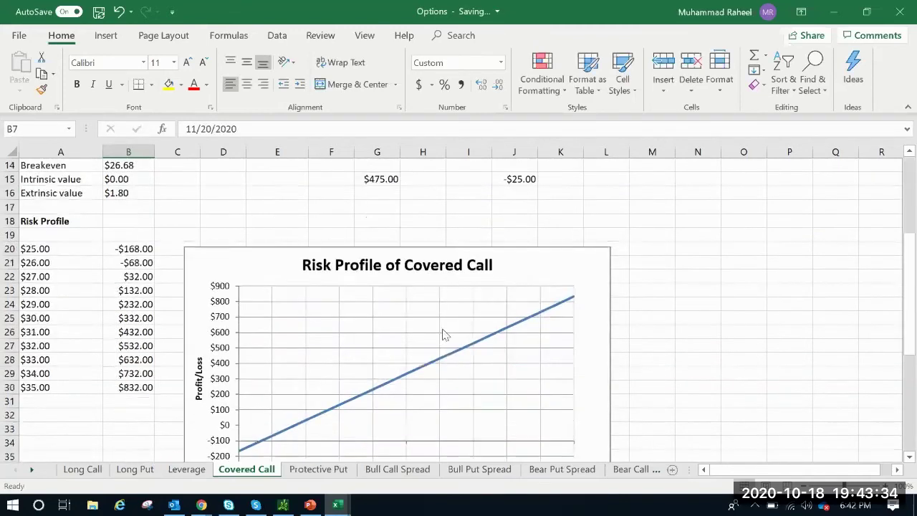
pyautogui.scroll(2, 437, 328)
pyautogui.scroll(-3, 436, 328)
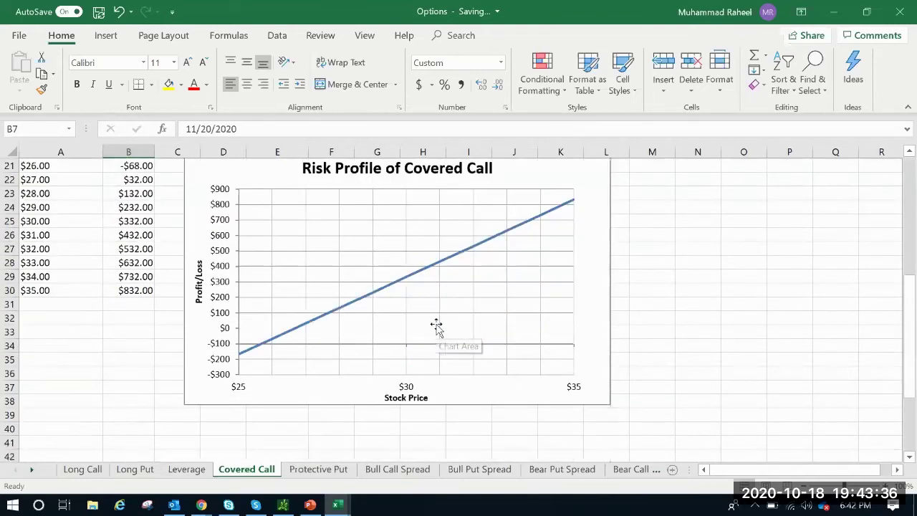
pyautogui.scroll(5, 437, 328)
pyautogui.scroll(2, 137, 196)
pyautogui.click(131, 236)
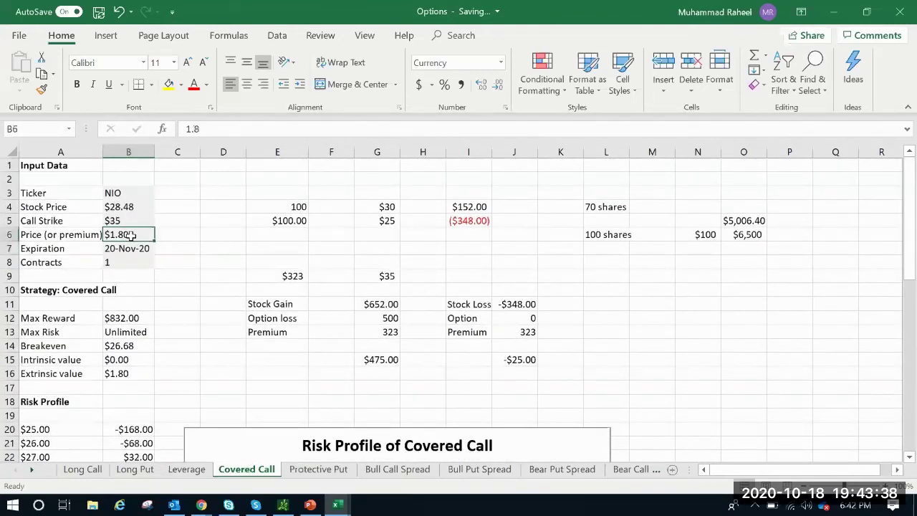
pyautogui.click(122, 220)
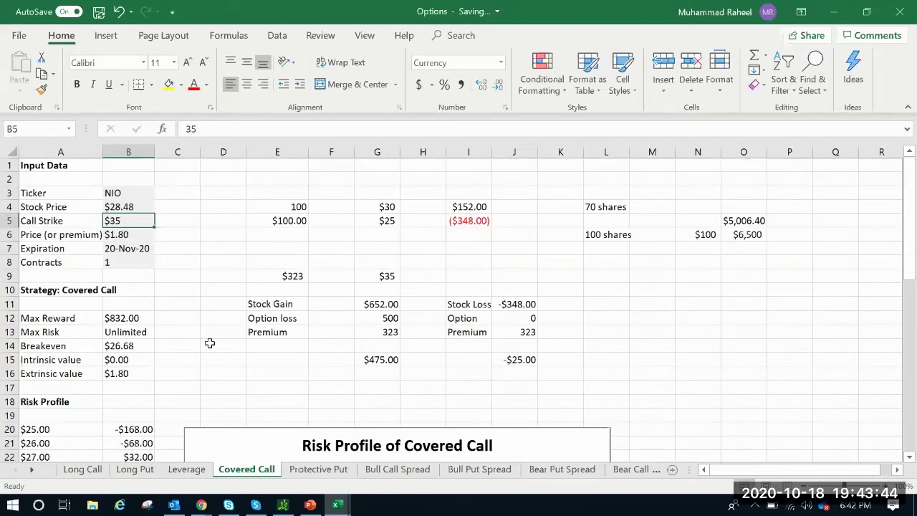
# - Check the Zoom group chat in Chrome for replies and return to the covered call's premium in the Options workbook
pyautogui.click(202, 506)
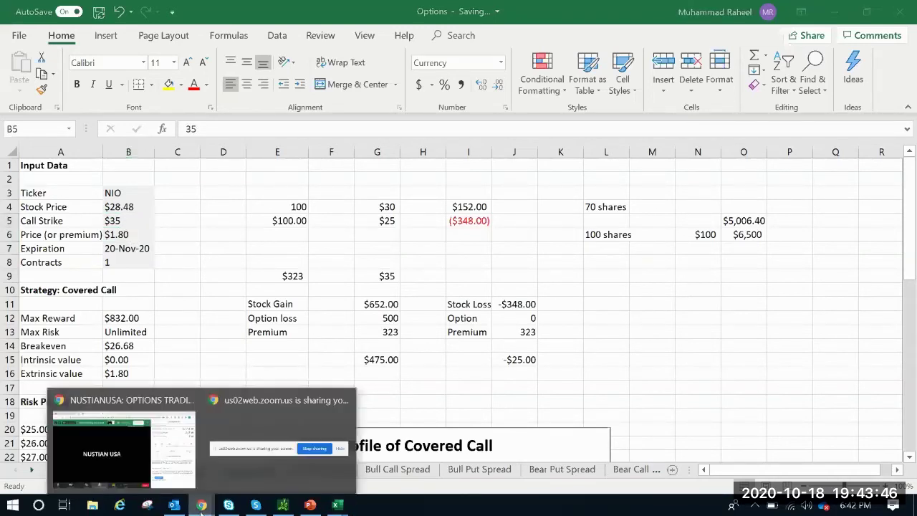
pyautogui.click(178, 473)
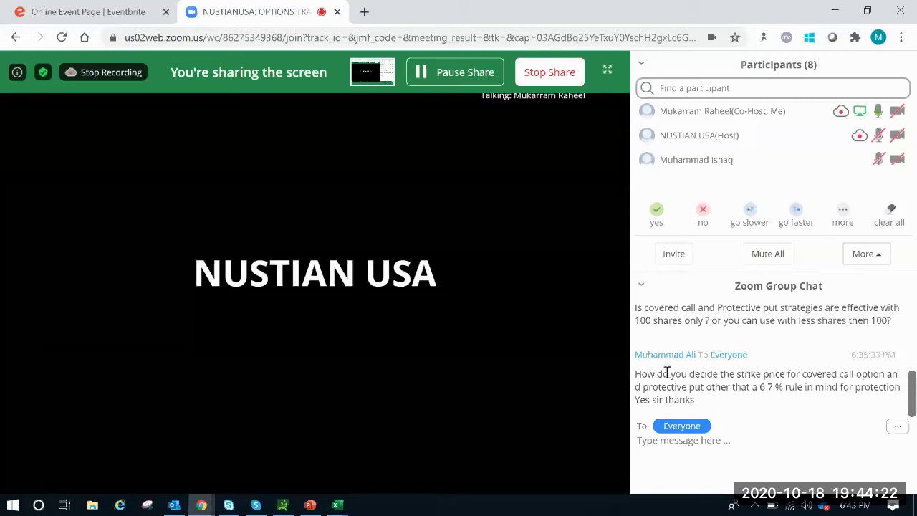
pyautogui.click(338, 507)
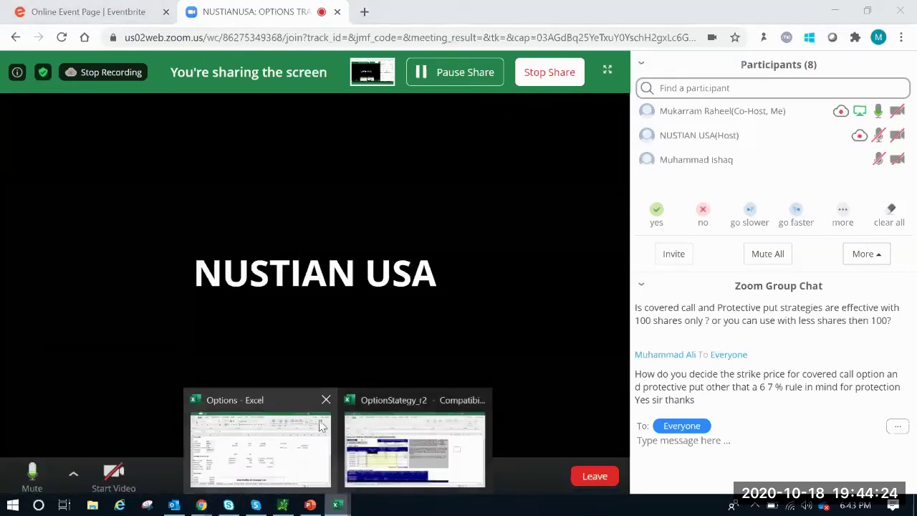
pyautogui.click(321, 426)
pyautogui.click(125, 234)
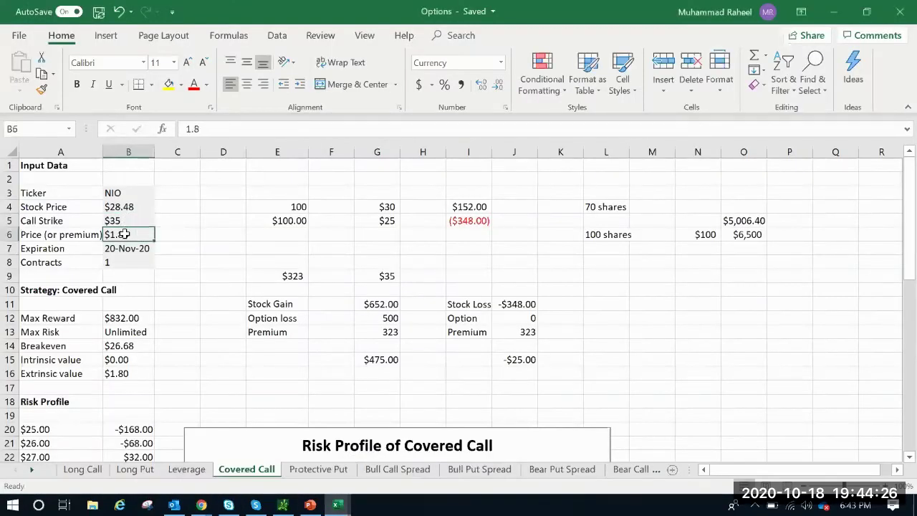
# - Undo the last change to the covered call's price (or premium) and check the Breakeven formula before and after
pyautogui.click(139, 346)
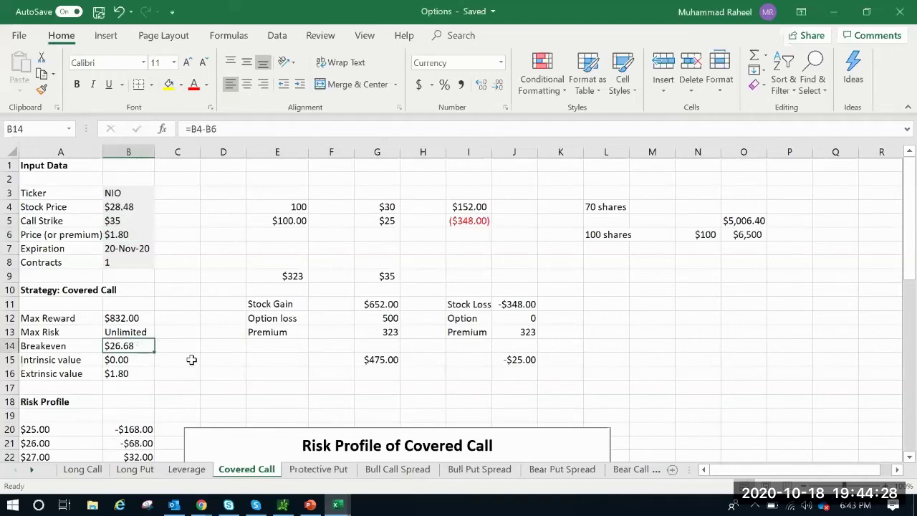
pyautogui.click(119, 12)
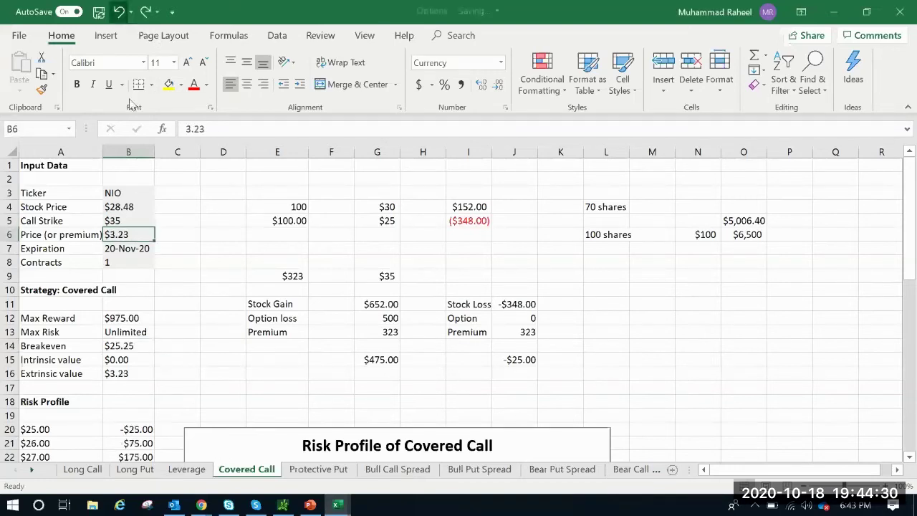
pyautogui.click(130, 347)
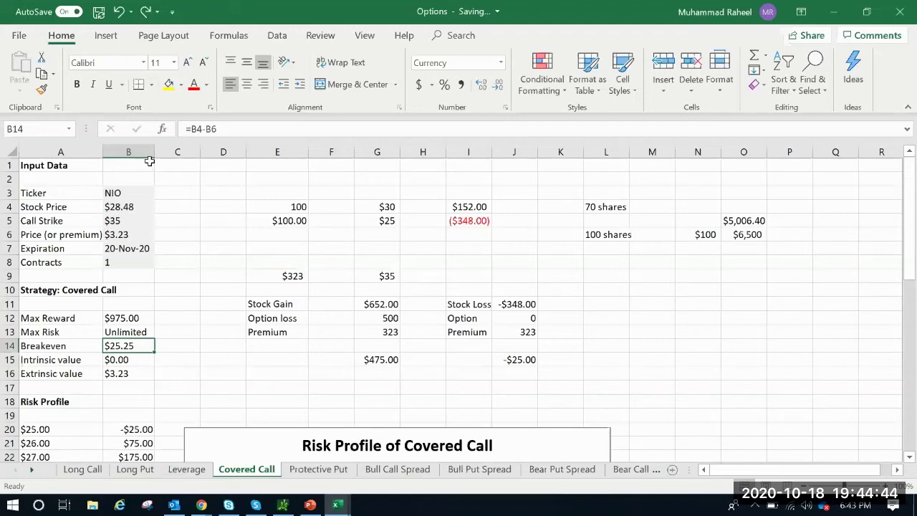
# - Set the covered call's Call Strike to 28
pyautogui.click(123, 218)
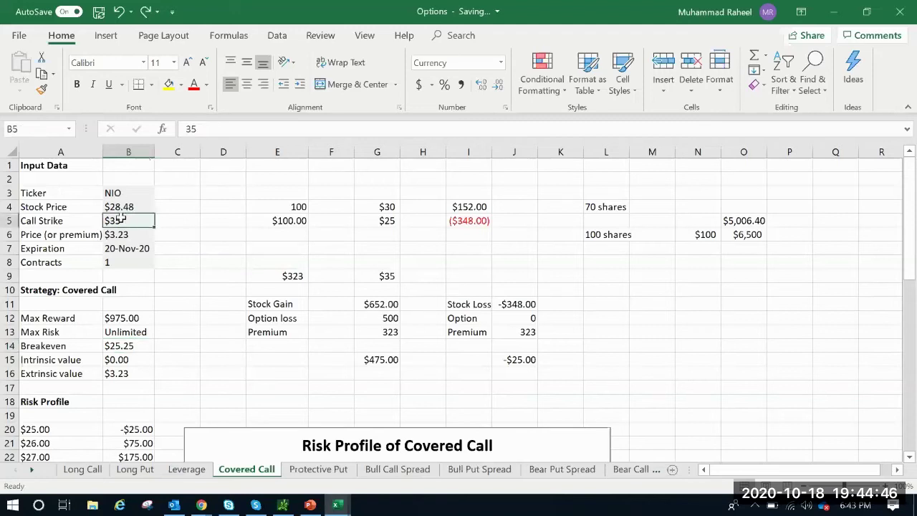
pyautogui.write('28')
pyautogui.press('Return')
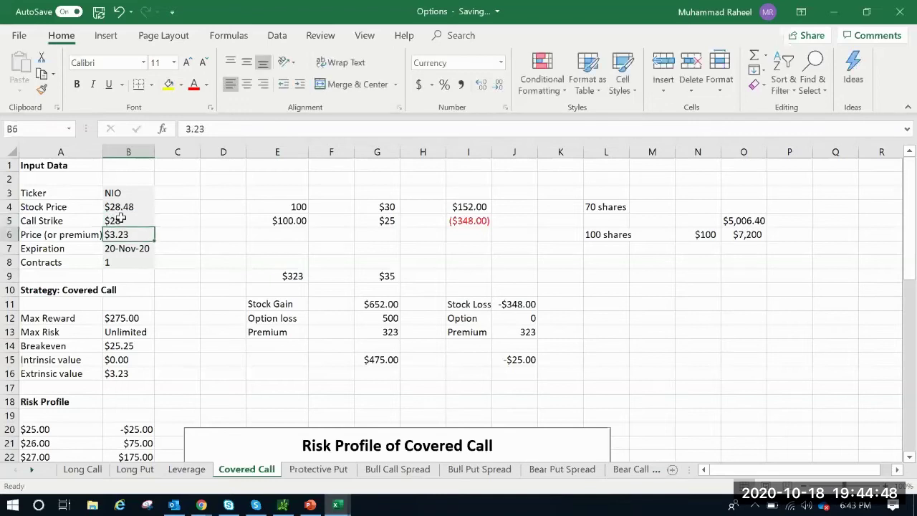
pyautogui.click(248, 246)
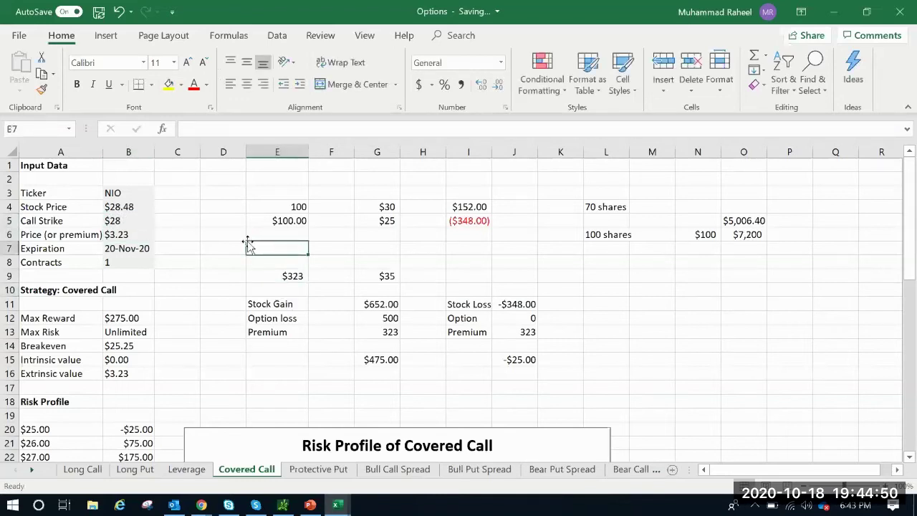
# - Set the covered call's Call Strike to 30 and check the Max Reward
pyautogui.click(125, 220)
pyautogui.write('30')
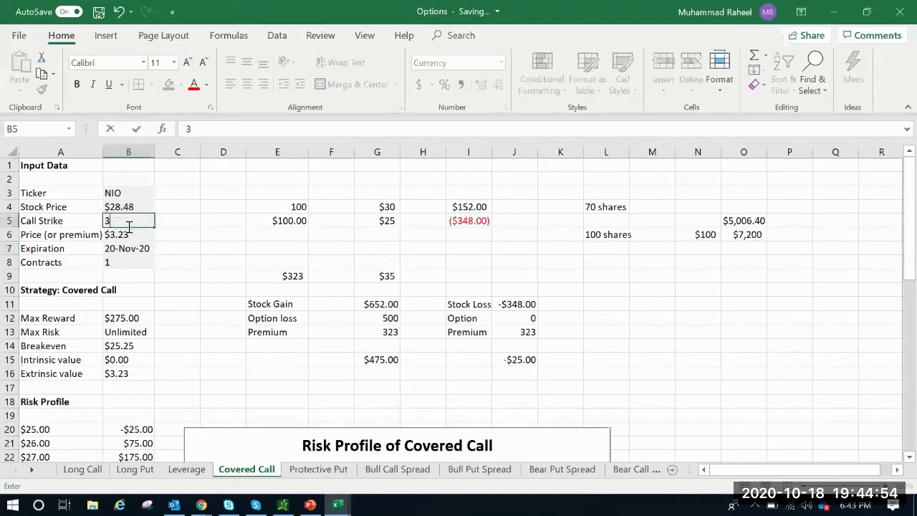
pyautogui.click(198, 246)
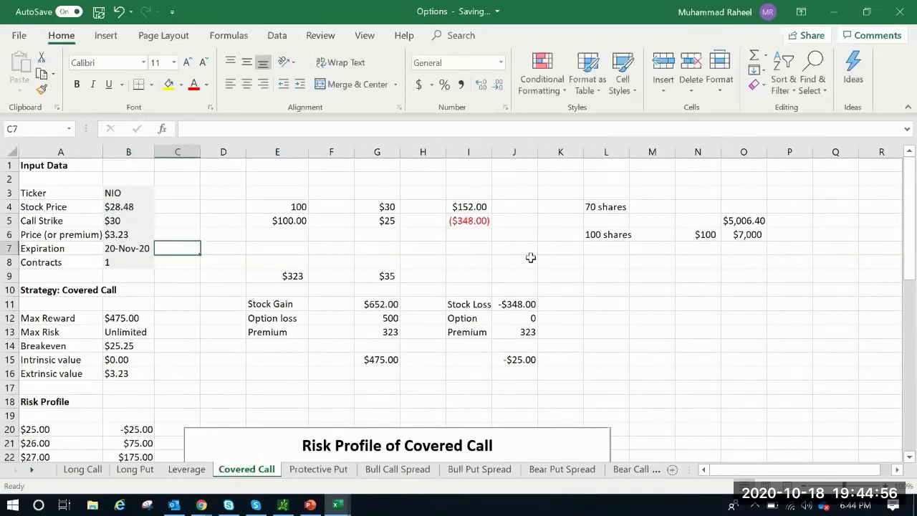
pyautogui.click(132, 318)
pyautogui.click(255, 290)
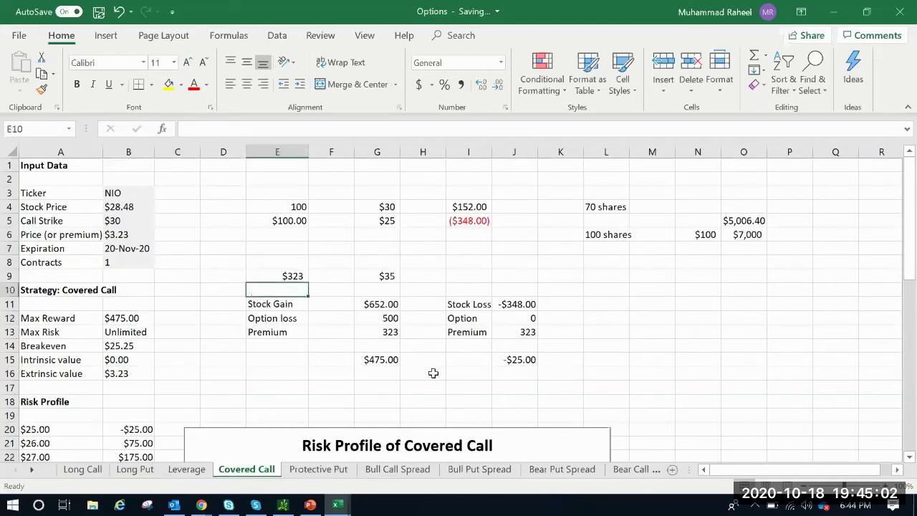
# - Switch to the Options Trading - Session 3 presentation in PowerPoint and review its slides up to Strategy: Bull Call Spread
pyautogui.click(311, 506)
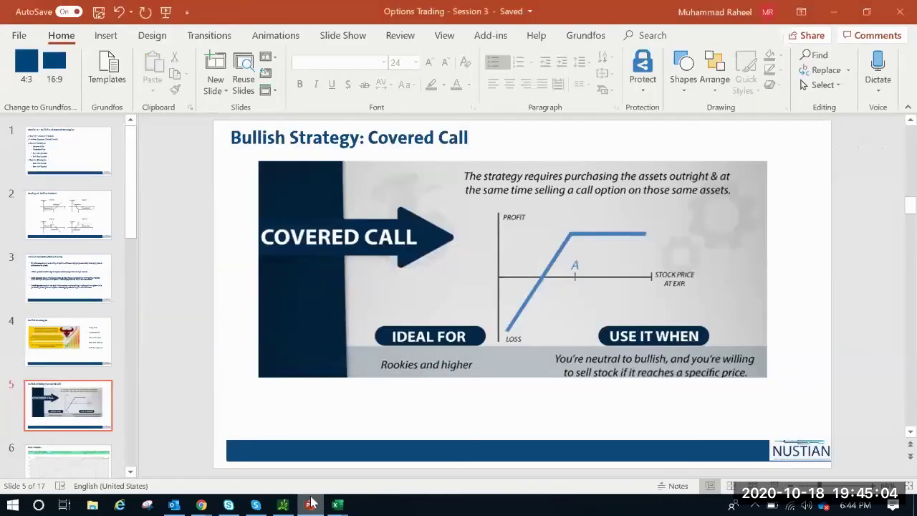
pyautogui.click(90, 345)
pyautogui.click(88, 403)
pyautogui.scroll(-1, 89, 412)
pyautogui.click(90, 415)
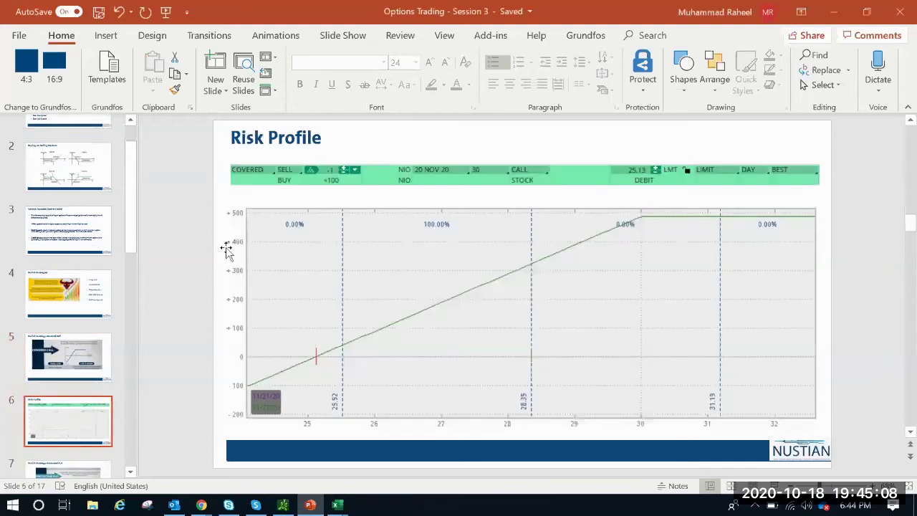
pyautogui.scroll(-3, 111, 369)
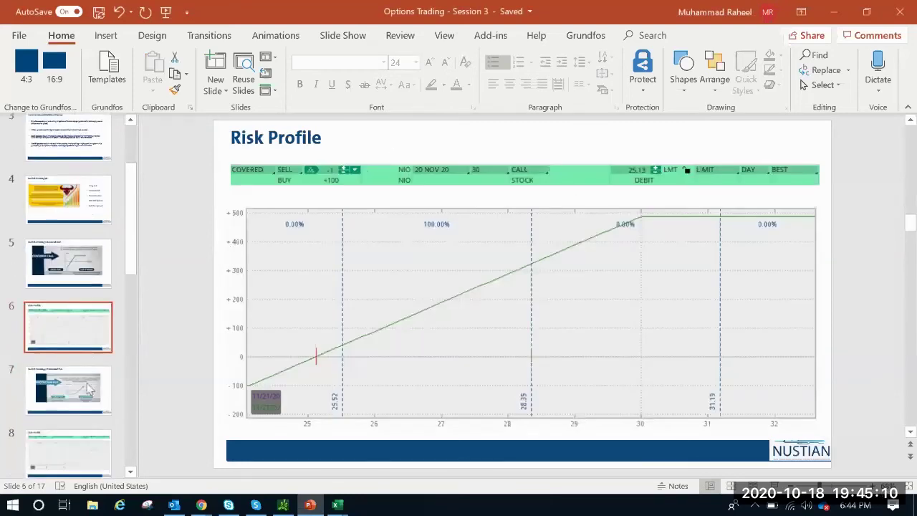
pyautogui.click(86, 348)
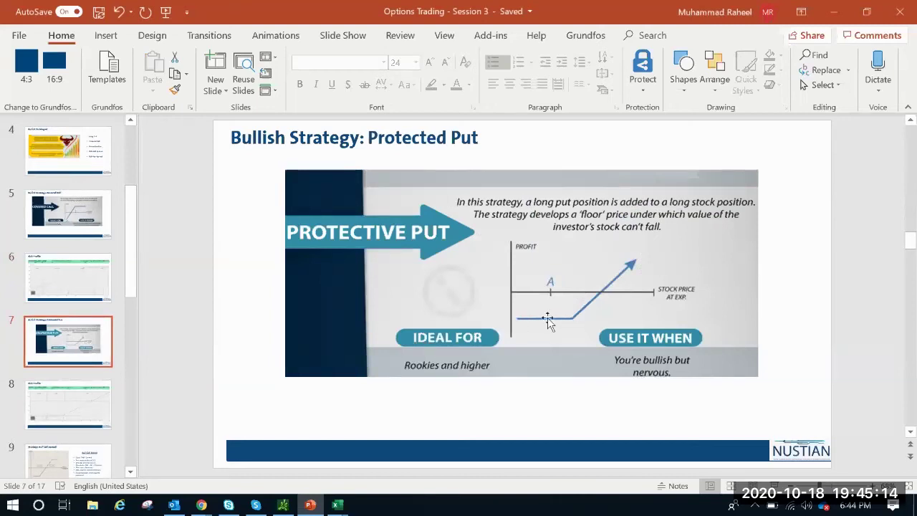
pyautogui.scroll(-1, 75, 387)
pyautogui.click(91, 350)
pyautogui.click(74, 417)
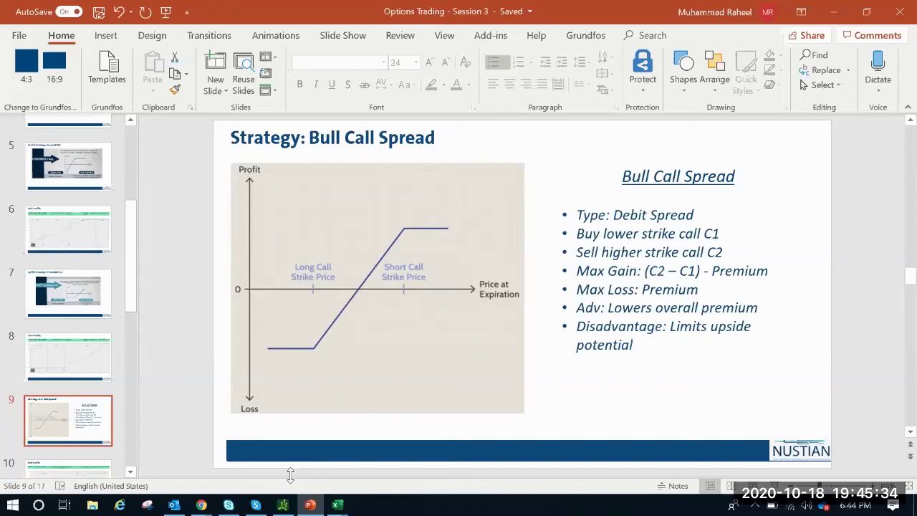
# - Highlight the words Bull and Call in the Strategy: Bull Call Spread slide title, and clear the selection
pyautogui.doubleClick(334, 137)
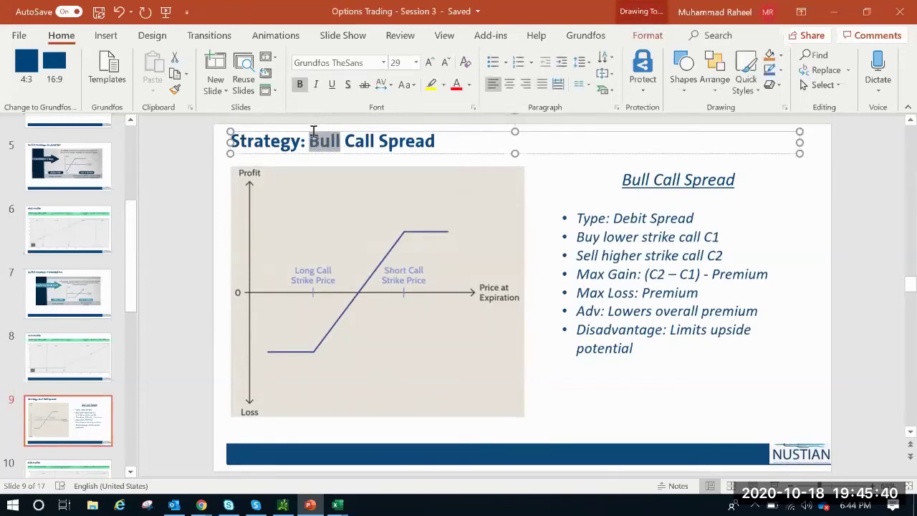
pyautogui.click(370, 140)
pyautogui.moveTo(367, 140); pyautogui.dragTo(354, 139)
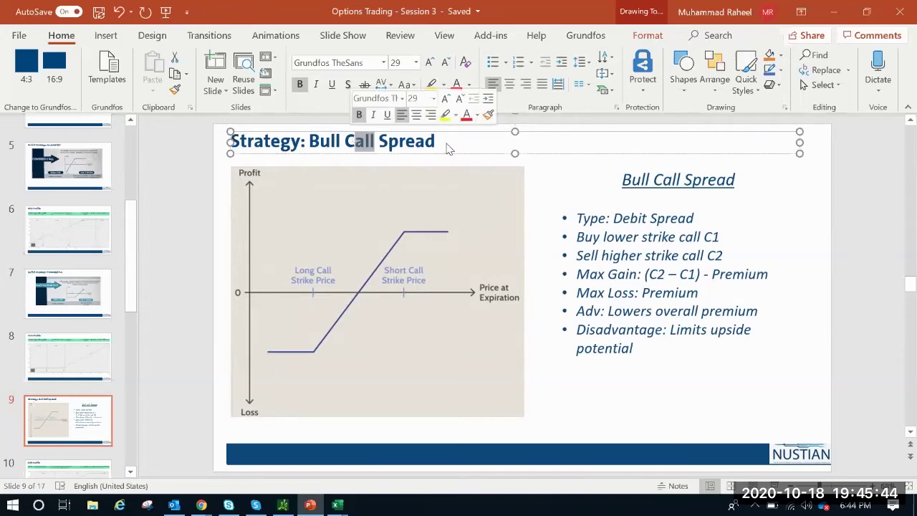
pyautogui.press('Escape')
pyautogui.press('Escape')
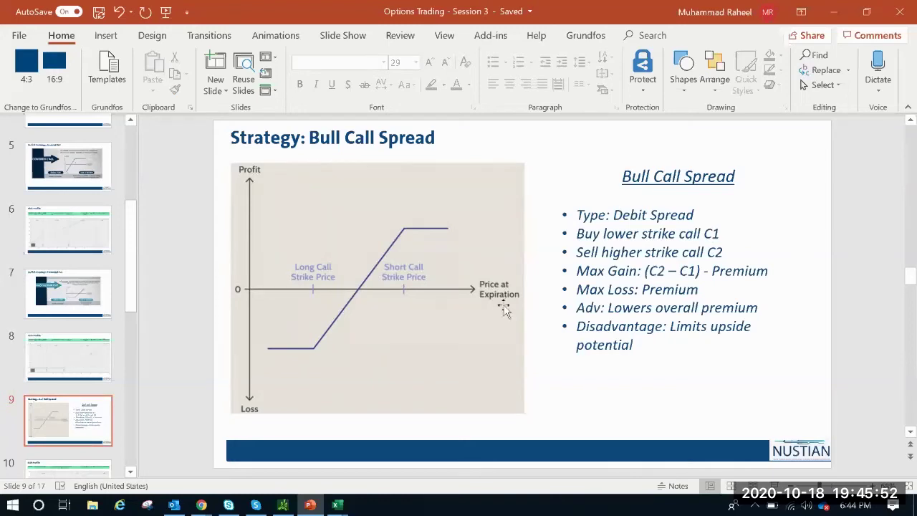
# - Switch to the Options workbook in Excel and view the Bull Call Spread sheet's risk profile chart and input data
pyautogui.click(337, 504)
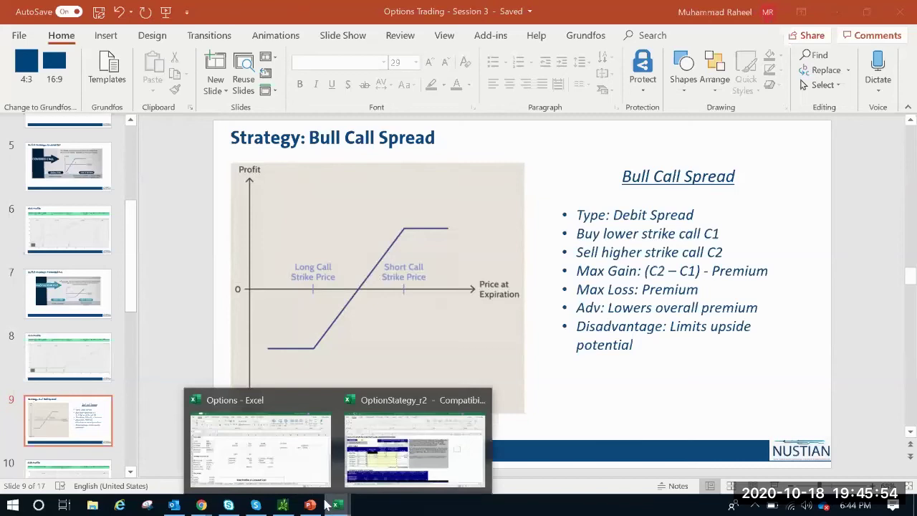
pyautogui.click(294, 474)
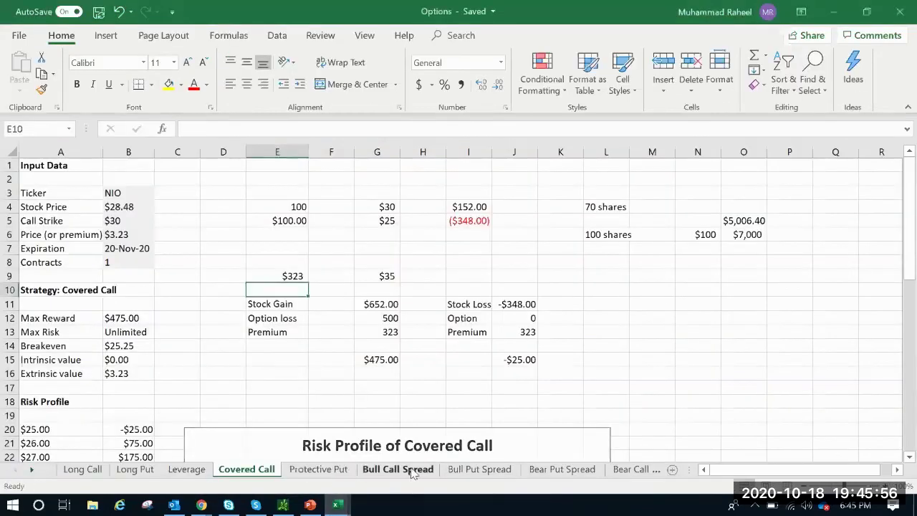
pyautogui.click(408, 470)
pyautogui.click(417, 315)
pyautogui.scroll(-5, 417, 315)
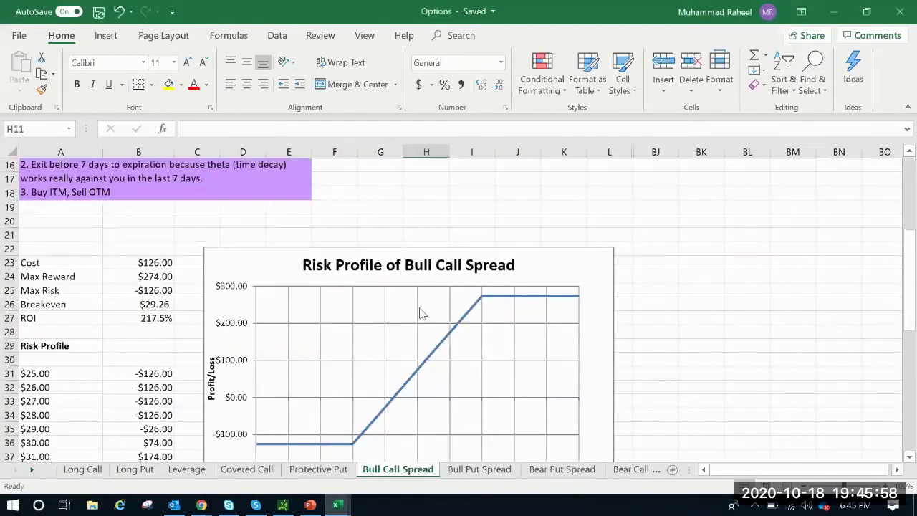
pyautogui.scroll(5, 419, 321)
pyautogui.click(399, 263)
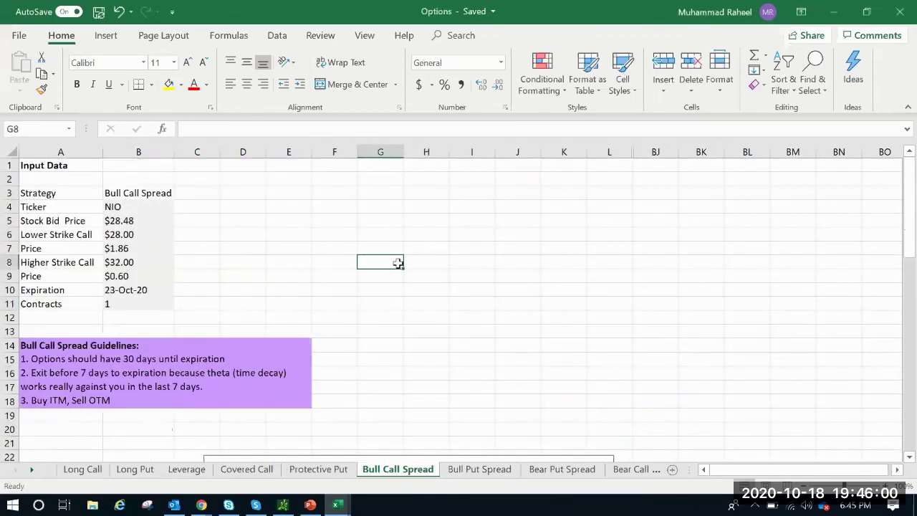
# - Review the bull call spread's Ticker input and its ROI result
pyautogui.click(156, 206)
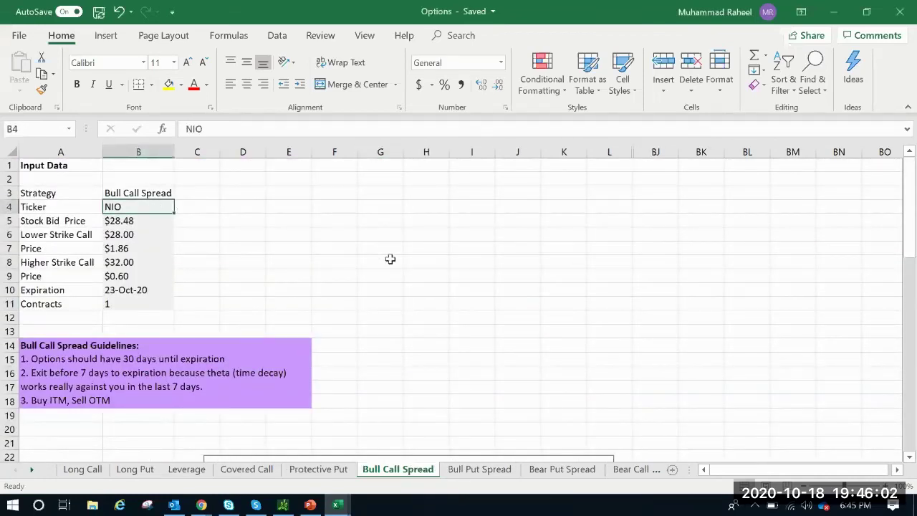
pyautogui.click(389, 253)
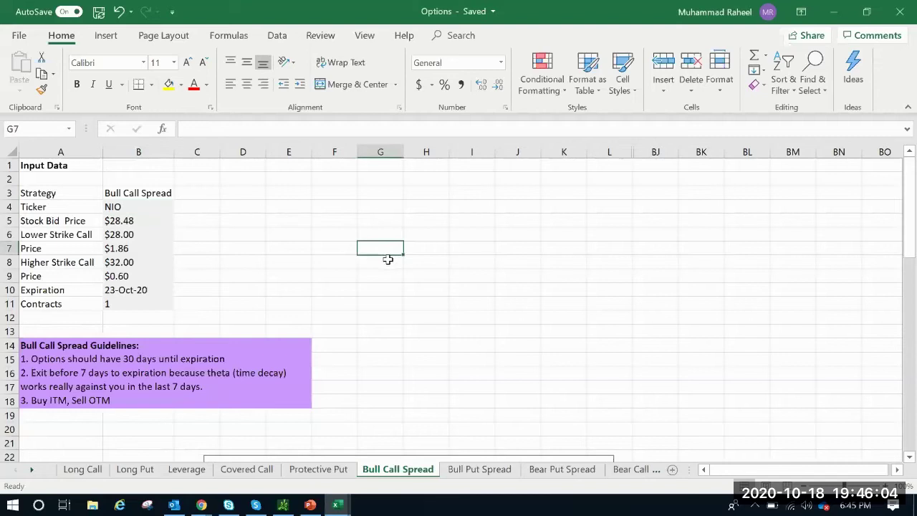
pyautogui.scroll(-3, 351, 287)
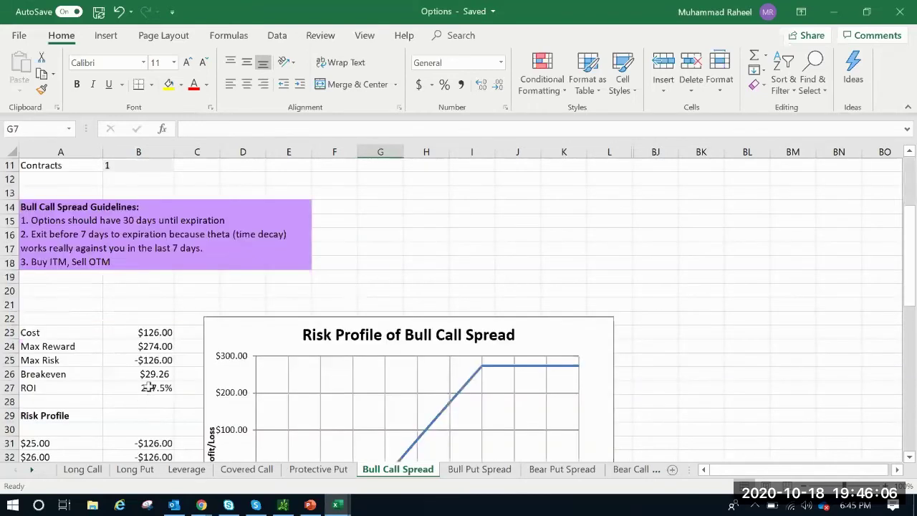
pyautogui.click(149, 388)
pyautogui.click(474, 220)
pyautogui.scroll(3, 465, 242)
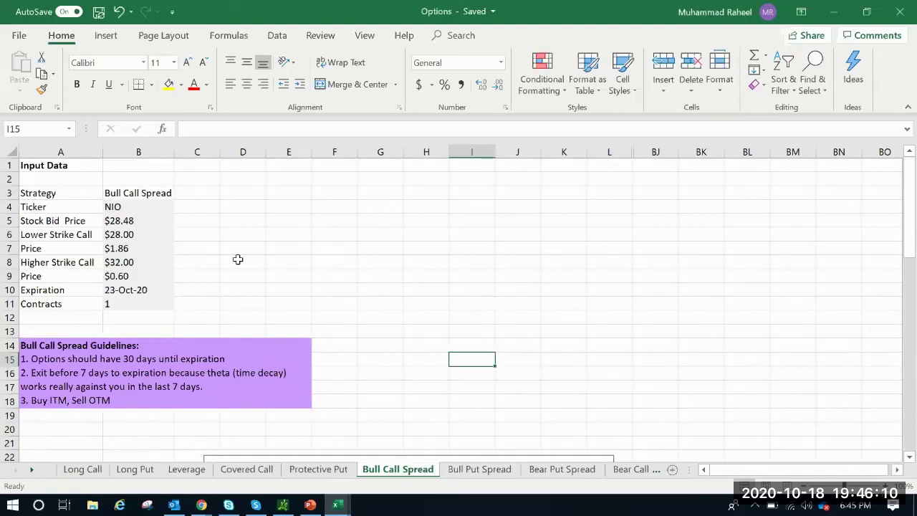
# - Review the bull call spread's Expiration, Lower Strike Call, its Price, and the Higher Strike Call
pyautogui.click(129, 294)
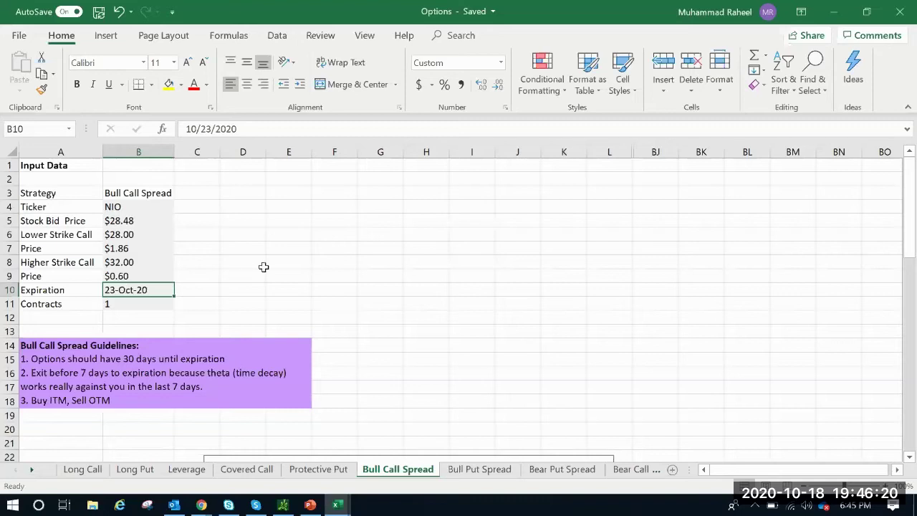
pyautogui.moveTo(260, 264); pyautogui.dragTo(272, 264)
pyautogui.click(128, 235)
pyautogui.click(128, 248)
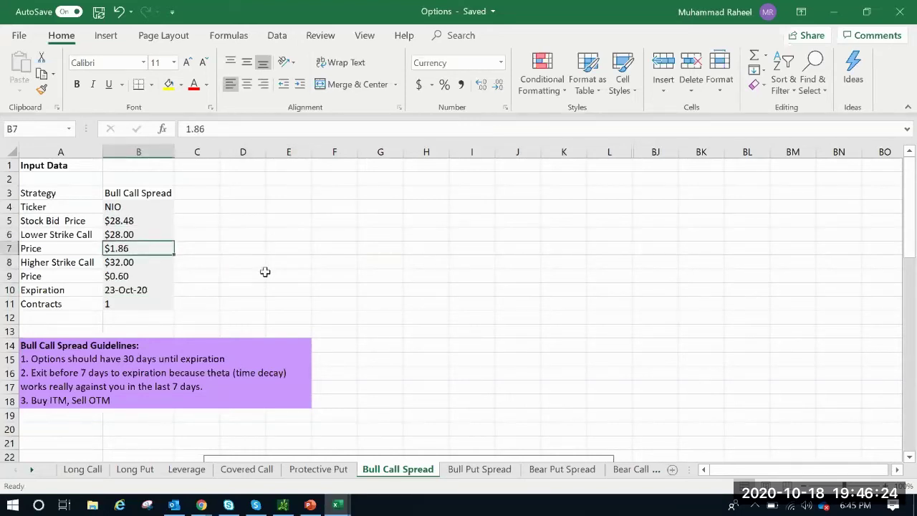
pyautogui.click(281, 248)
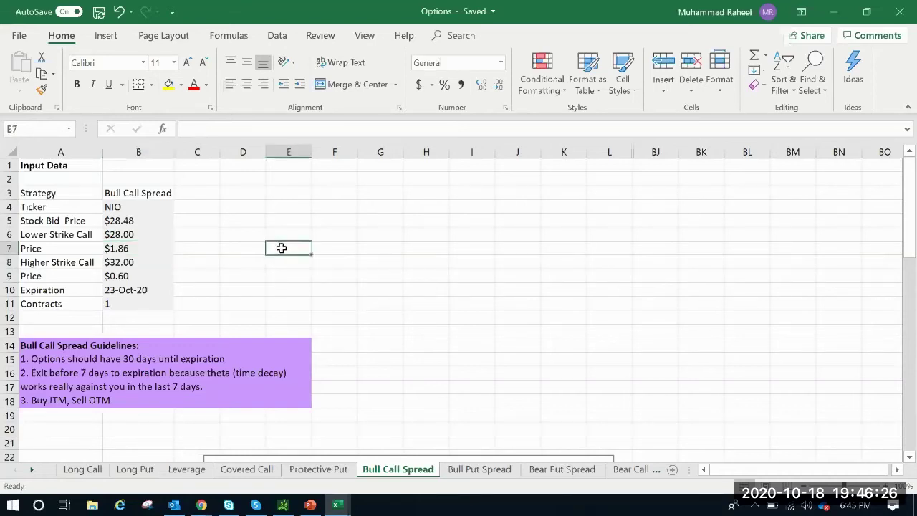
pyautogui.click(130, 261)
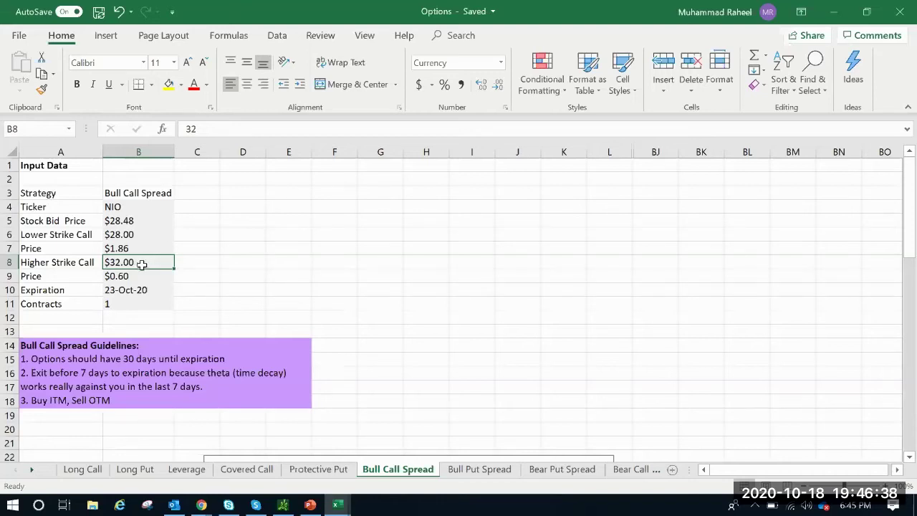
# - Enter 186 in cell E7 of the Bull Call Spread sheet as the lower strike call's cost
pyautogui.click(287, 248)
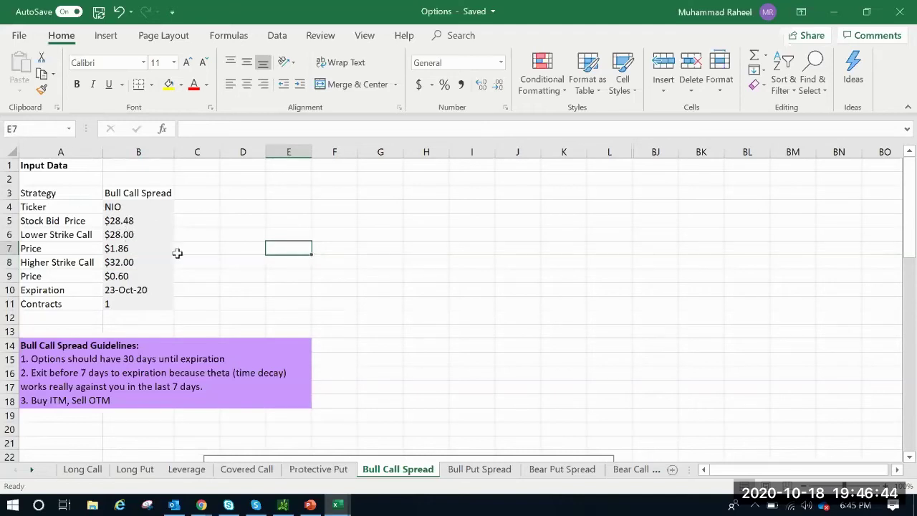
pyautogui.write('186')
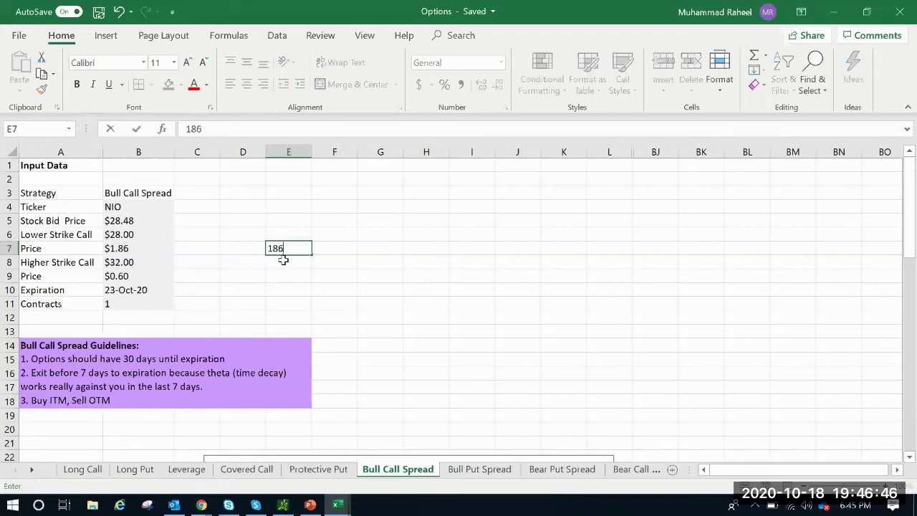
pyautogui.press('Return')
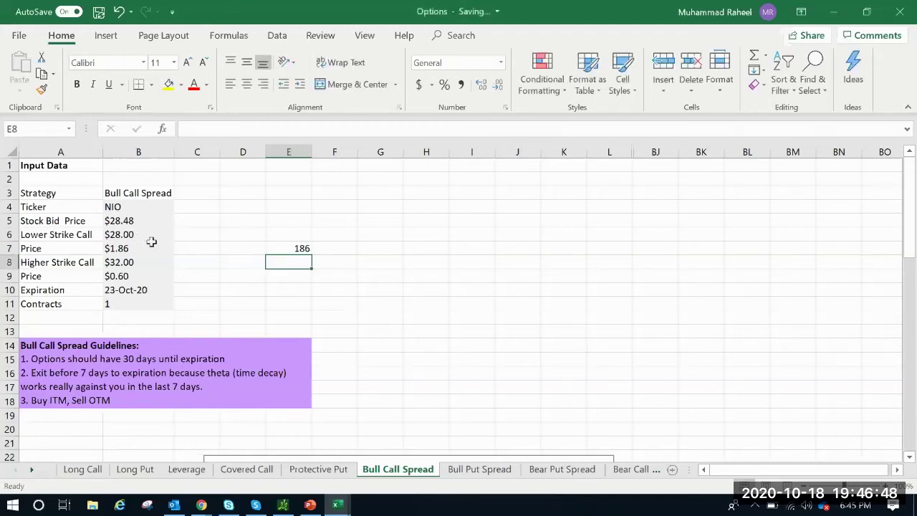
pyautogui.click(294, 249)
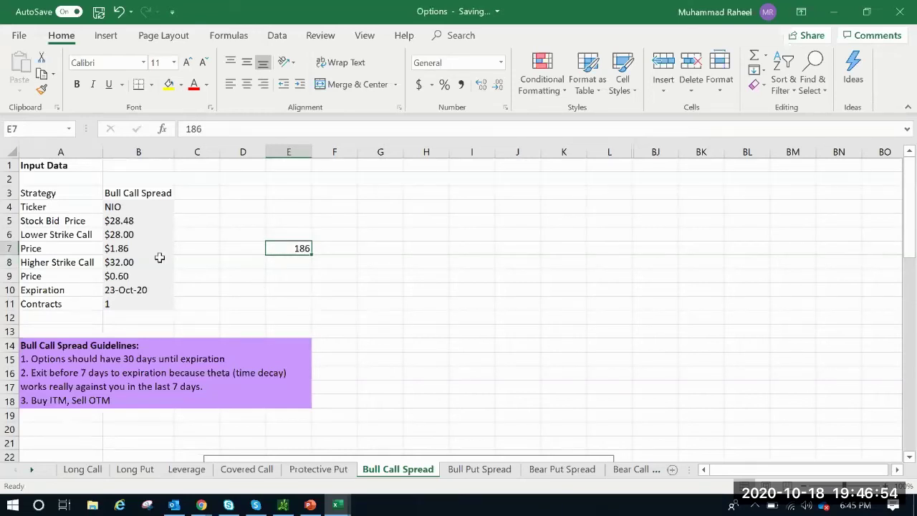
# - Enter -60 in cell F7 as the premium received for the higher strike call
pyautogui.click(127, 262)
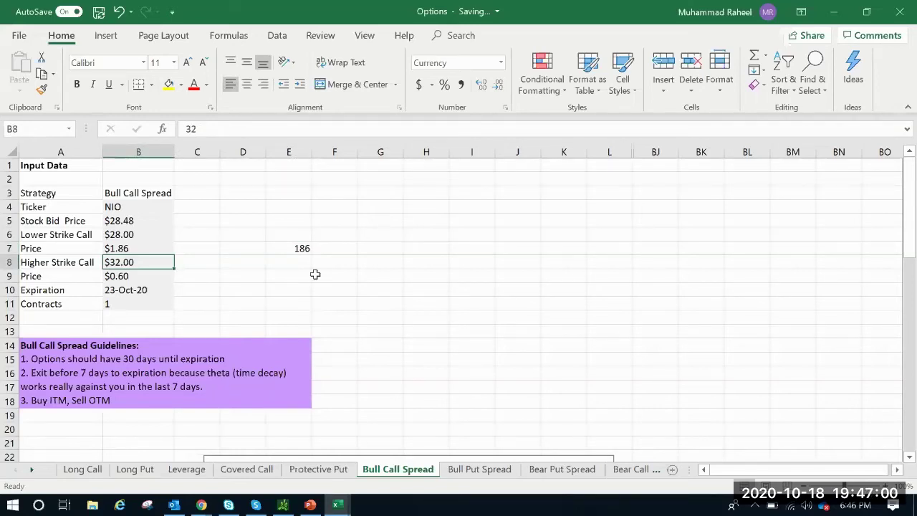
pyautogui.click(333, 248)
pyautogui.write('-')
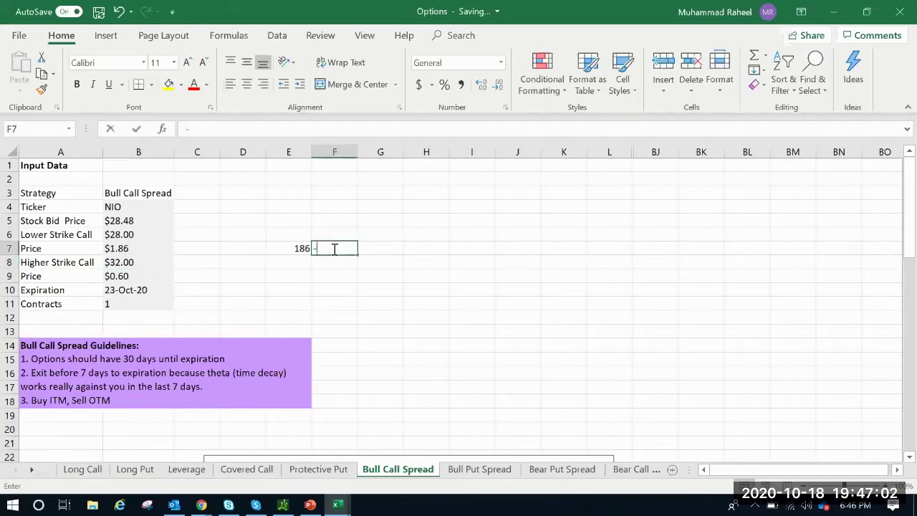
pyautogui.write('60')
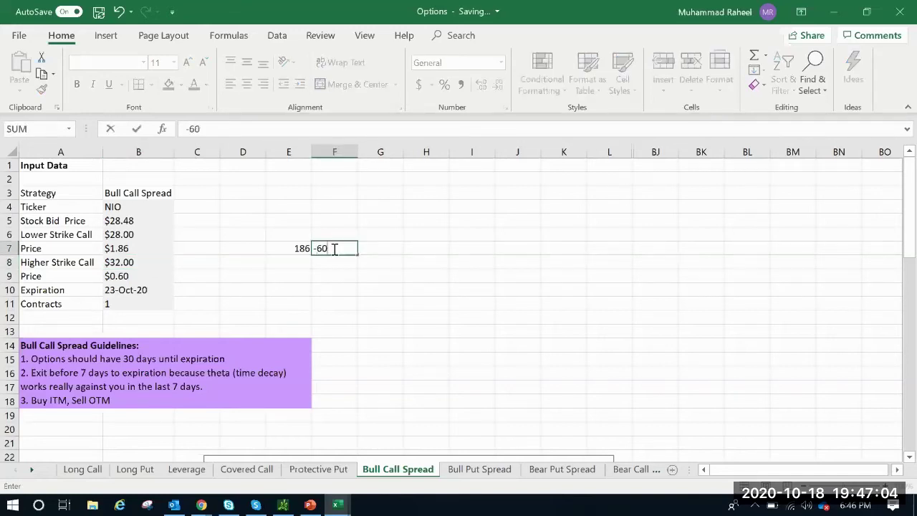
pyautogui.press('Return')
# - Calculate the spread's net cost in cell G7 with the formula =E7+F7
pyautogui.click(385, 248)
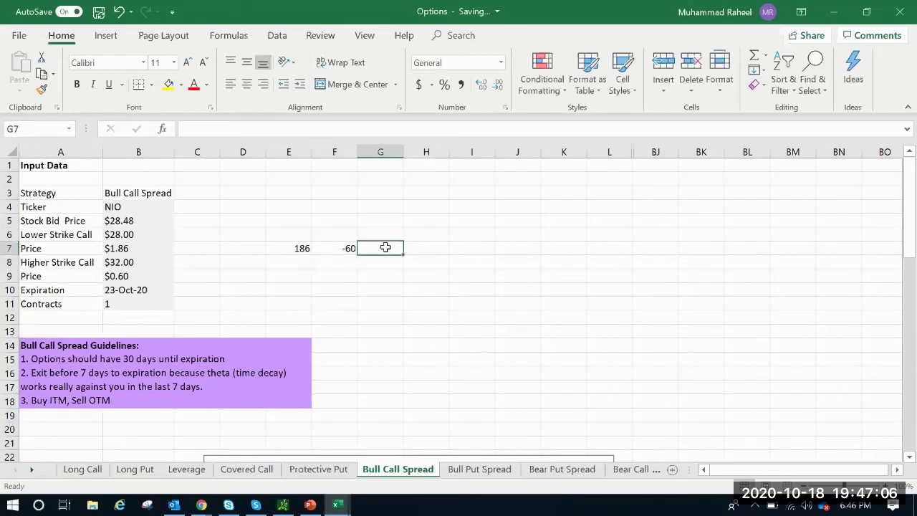
pyautogui.write('=')
pyautogui.click(296, 247)
pyautogui.write('+')
pyautogui.click(335, 250)
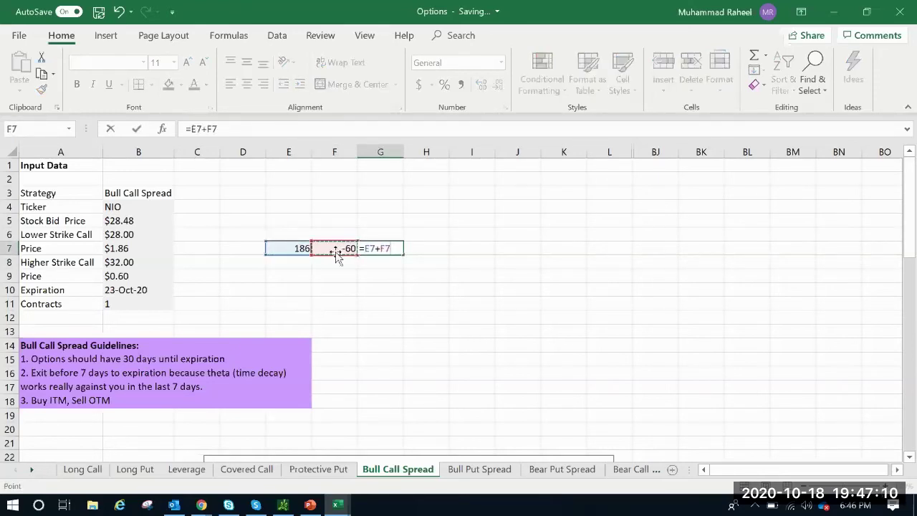
pyautogui.press('Return')
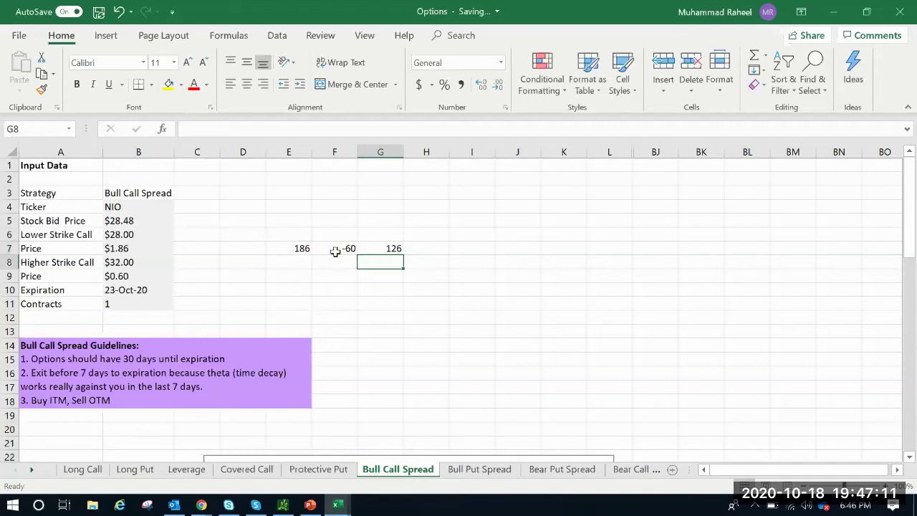
pyautogui.click(393, 248)
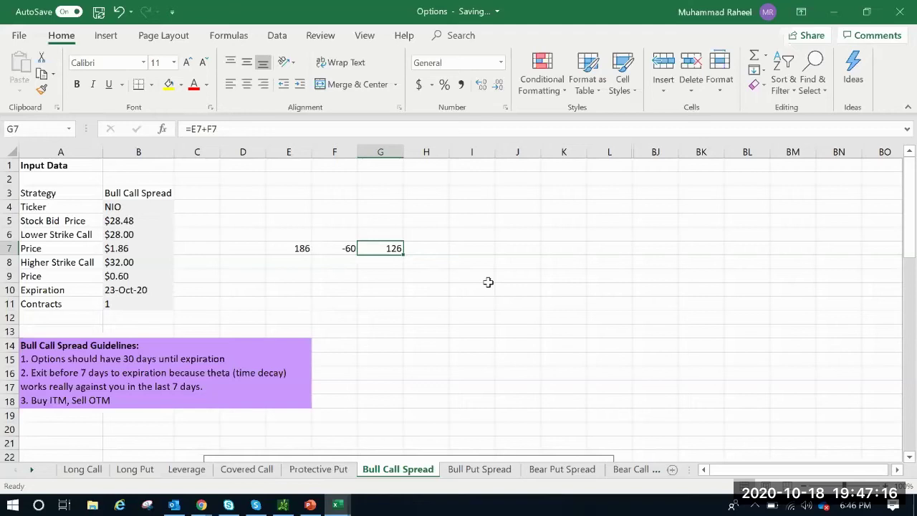
# - Review the Lower Strike Call input and the risk profile's profit/loss for a $25.00 stock price
pyautogui.click(132, 234)
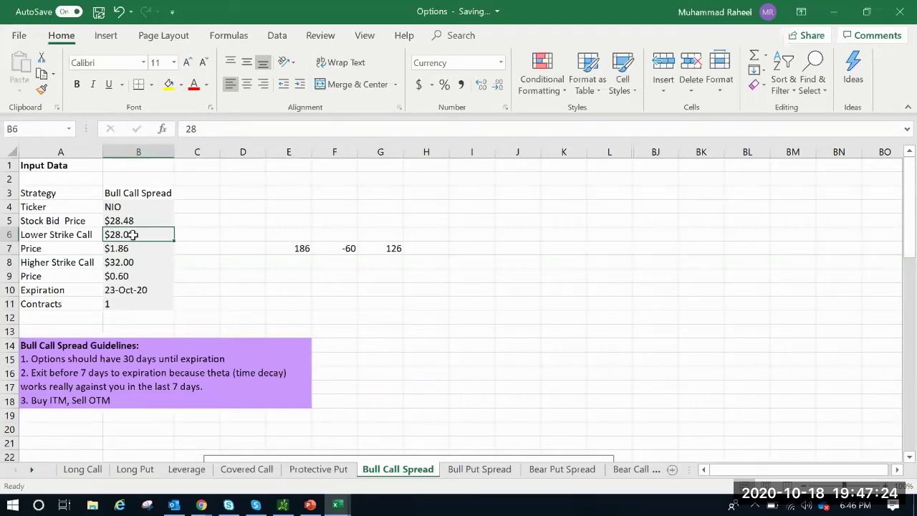
pyautogui.scroll(-5, 250, 258)
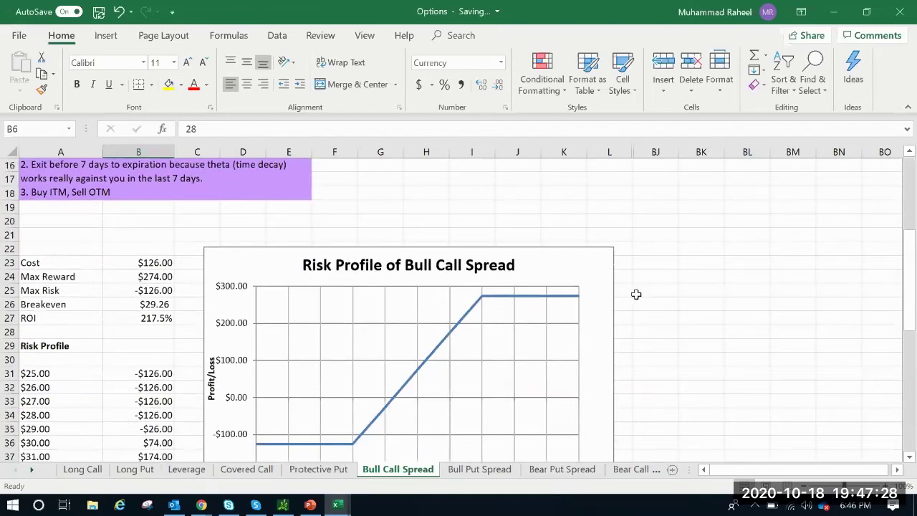
pyautogui.scroll(5, 637, 294)
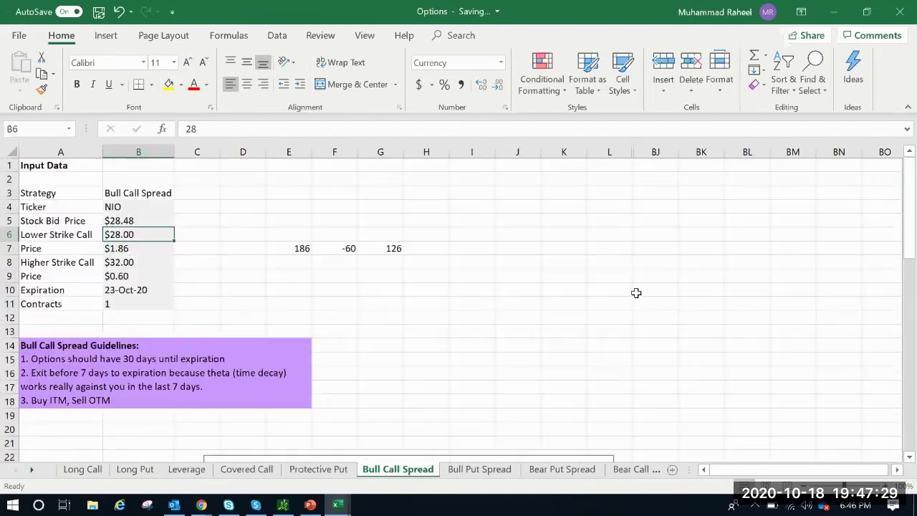
pyautogui.click(486, 252)
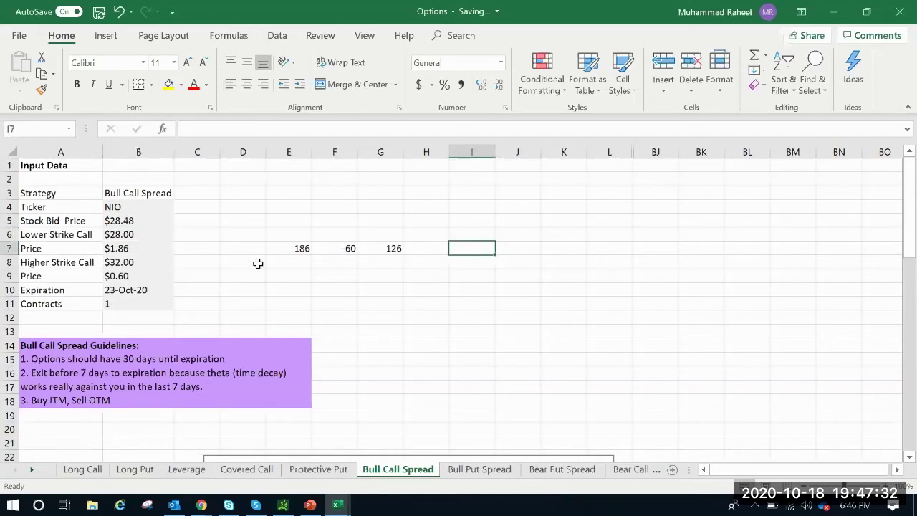
pyautogui.scroll(-5, 213, 299)
pyautogui.scroll(-5, 63, 370)
pyautogui.scroll(3, 68, 368)
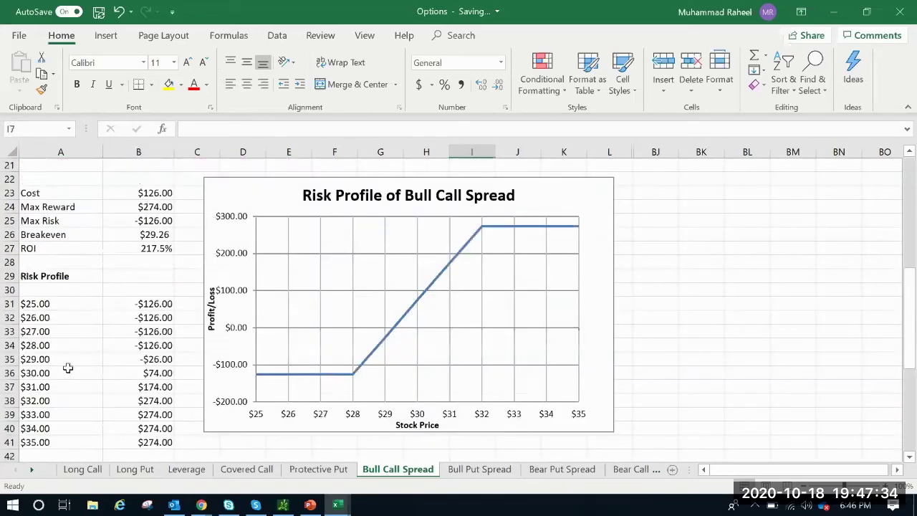
pyautogui.scroll(2, 68, 367)
pyautogui.click(50, 373)
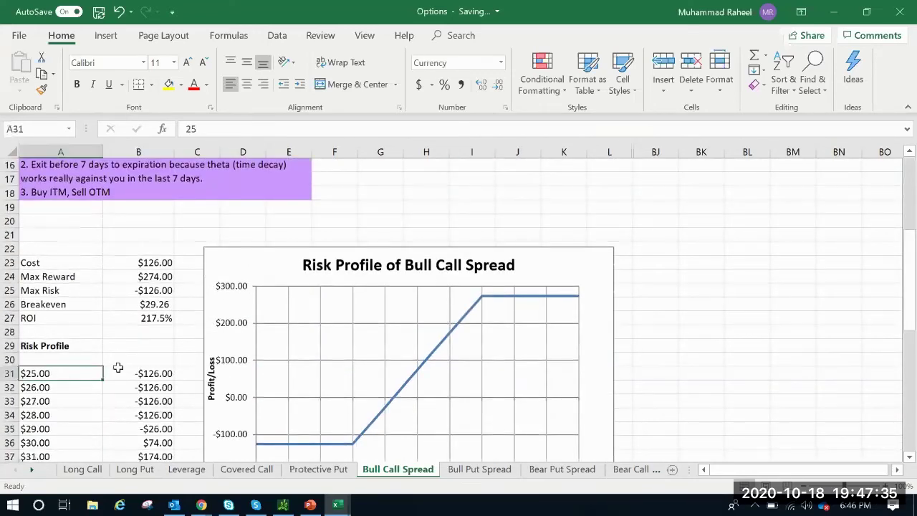
pyautogui.click(169, 374)
pyautogui.scroll(5, 387, 208)
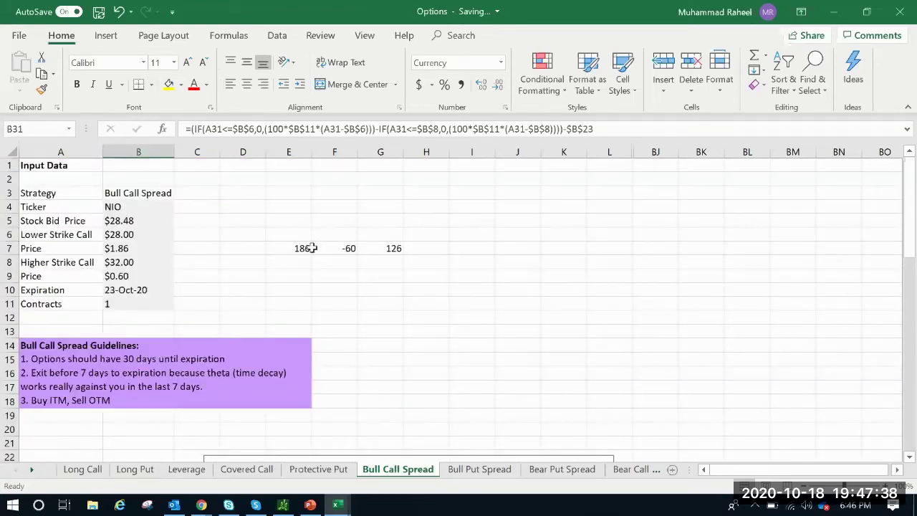
# - Compare the Lower Strike Call and Higher Strike Call inputs of the bull call spread
pyautogui.scroll(-2, 420, 262)
pyautogui.scroll(2, 420, 261)
pyautogui.click(128, 234)
pyautogui.click(123, 263)
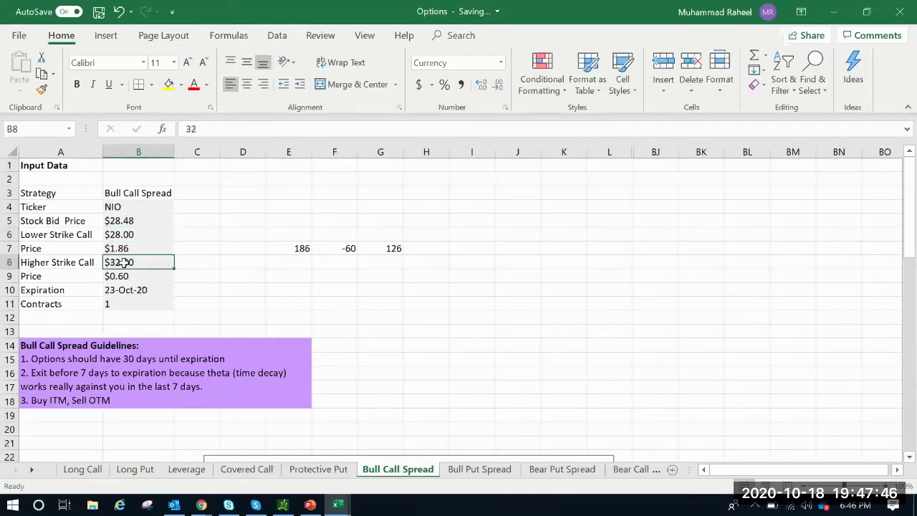
pyautogui.click(119, 235)
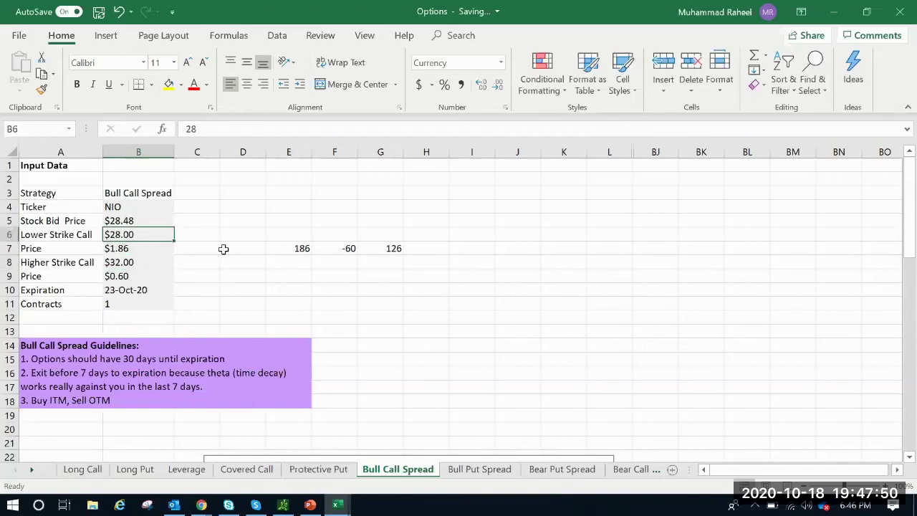
# - Review the premium paid, premium received and net cost in E7:G7 alongside the Lower Strike Call
pyautogui.click(394, 250)
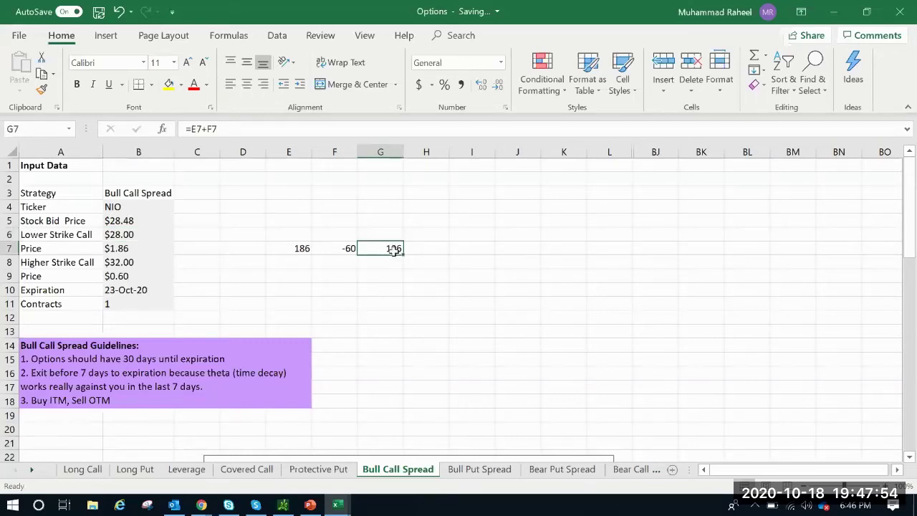
pyautogui.click(301, 248)
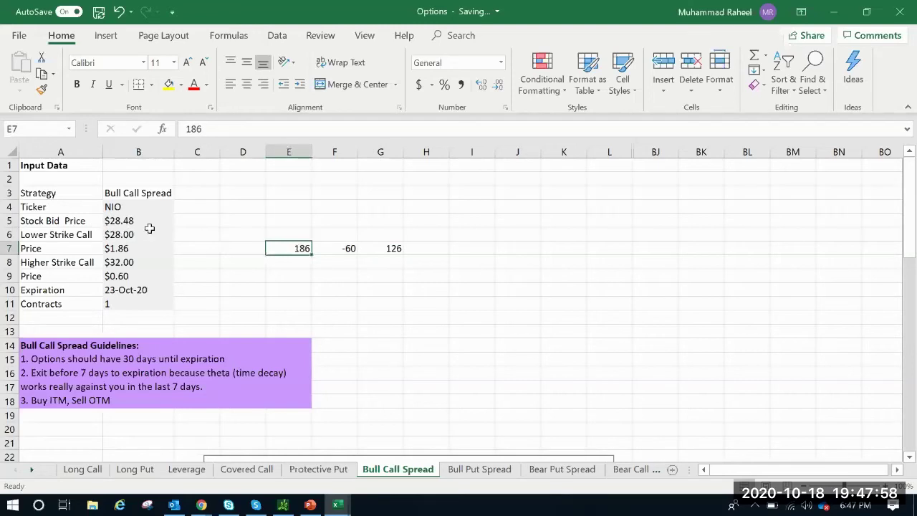
pyautogui.click(146, 232)
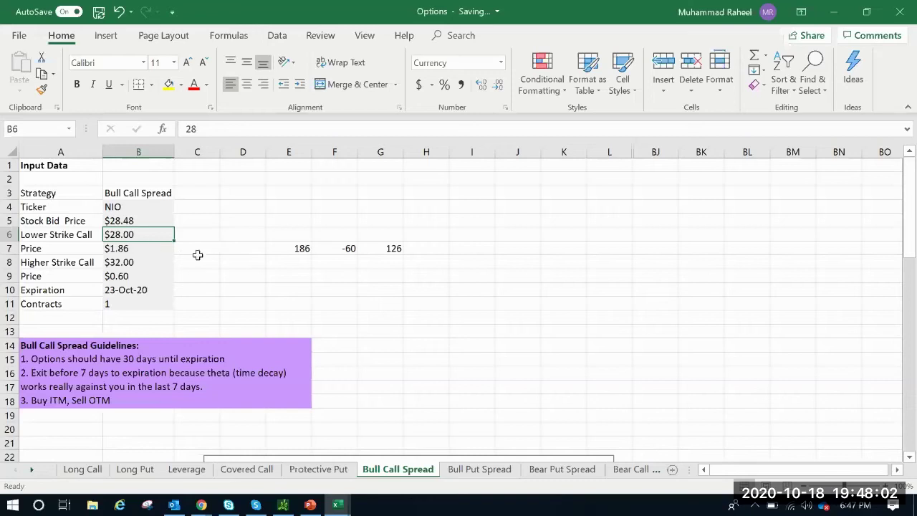
pyautogui.click(350, 253)
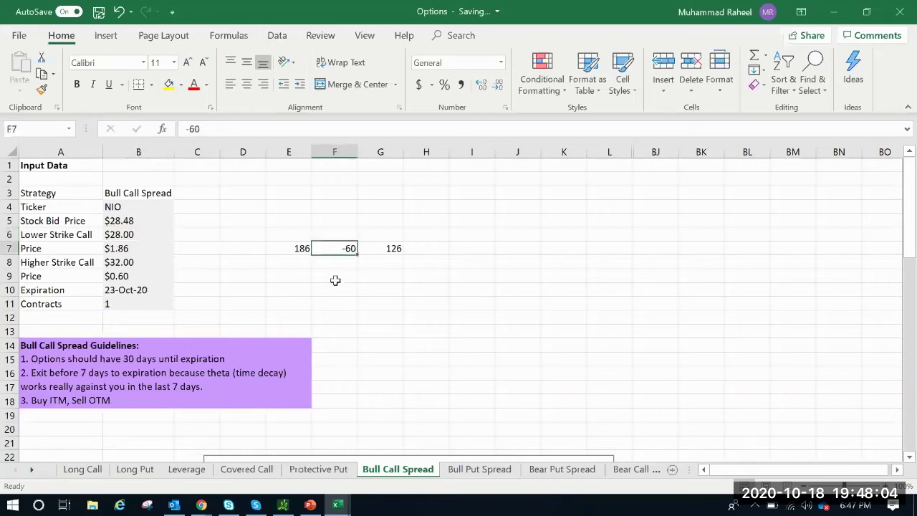
pyautogui.click(396, 250)
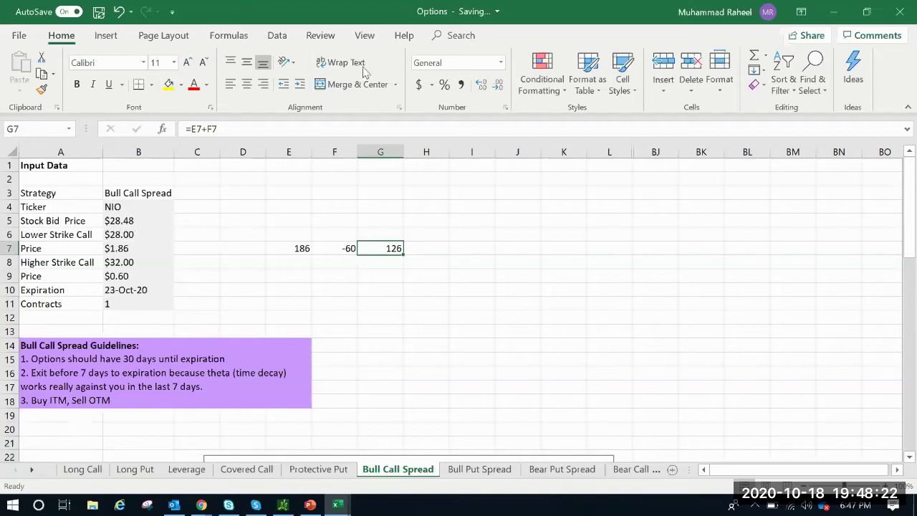
pyautogui.click(300, 248)
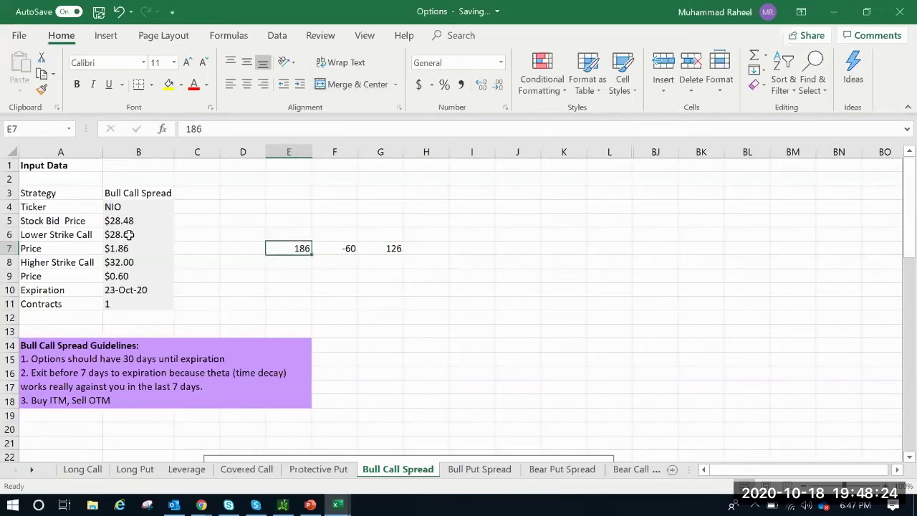
pyautogui.click(351, 249)
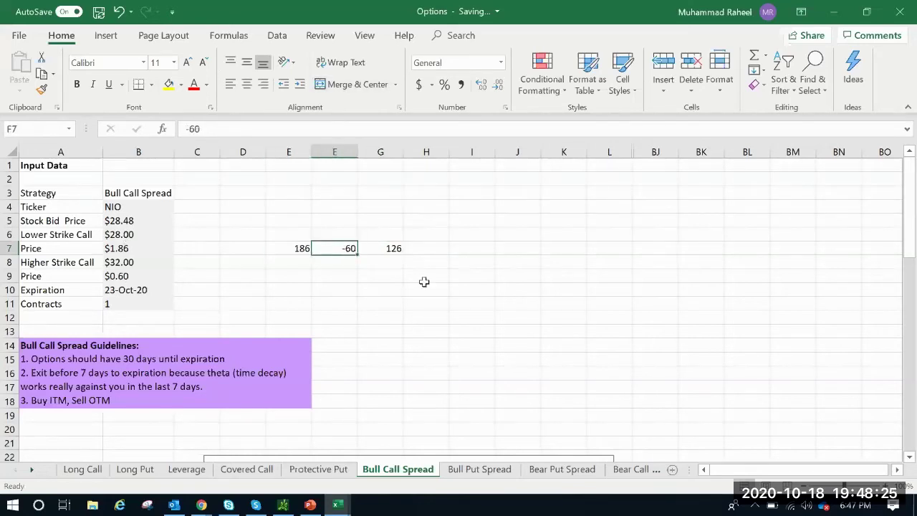
pyautogui.click(396, 248)
# - Examine the risk profile's profit/loss for stock prices from $25.00 to $28.00, plus the $29.00 row
pyautogui.scroll(-5, 303, 315)
pyautogui.moveTo(152, 373); pyautogui.dragTo(154, 414)
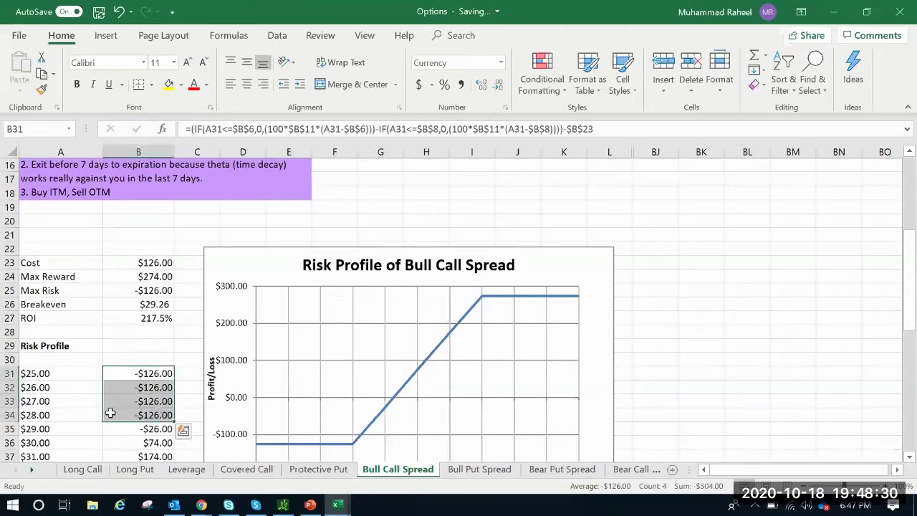
pyautogui.click(139, 414)
pyautogui.scroll(-3, 154, 396)
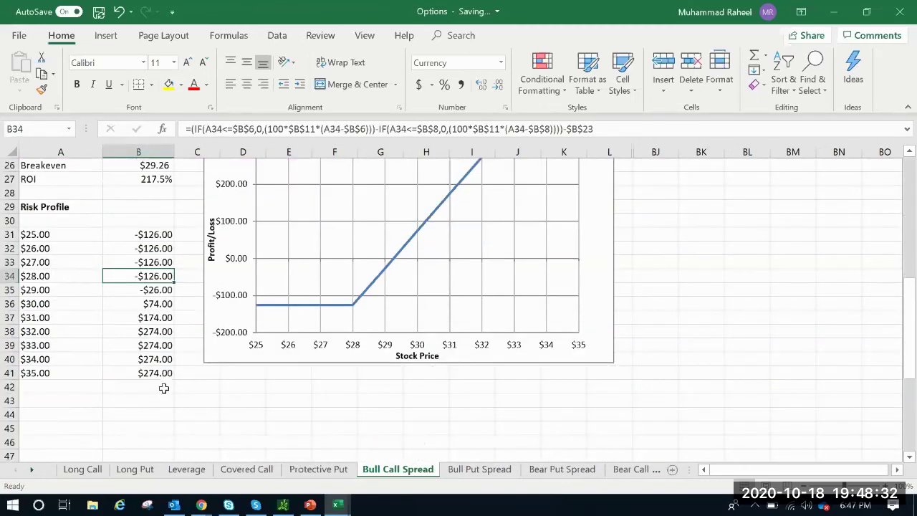
pyautogui.click(44, 293)
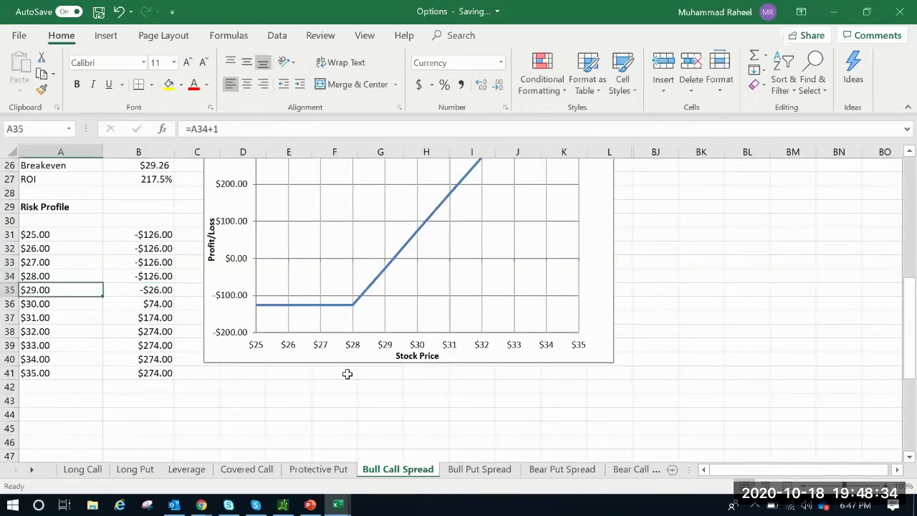
# - Calculate the lower strike call's value at a $29 stock price in cell F9 with =(29-B6)*100
pyautogui.scroll(8, 362, 391)
pyautogui.scroll(-1, 369, 395)
pyautogui.scroll(1, 366, 358)
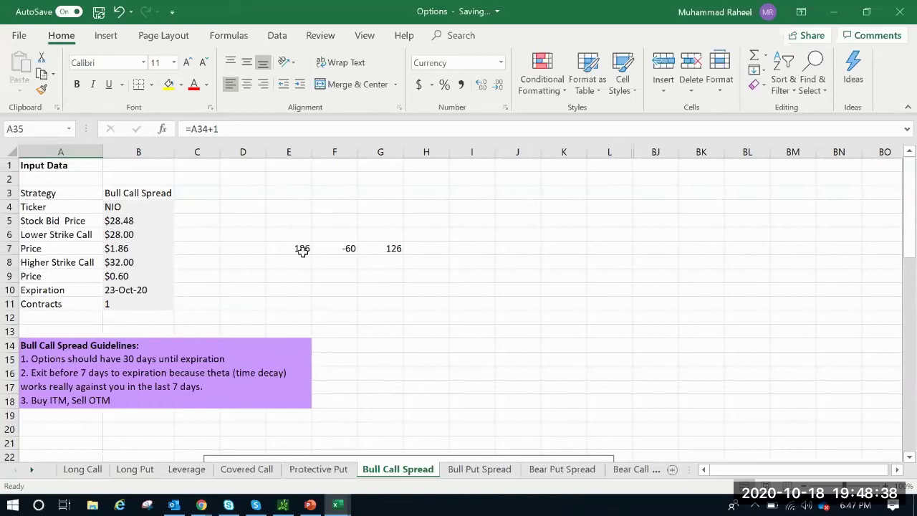
pyautogui.moveTo(302, 249); pyautogui.dragTo(392, 251)
pyautogui.click(416, 281)
pyautogui.click(303, 272)
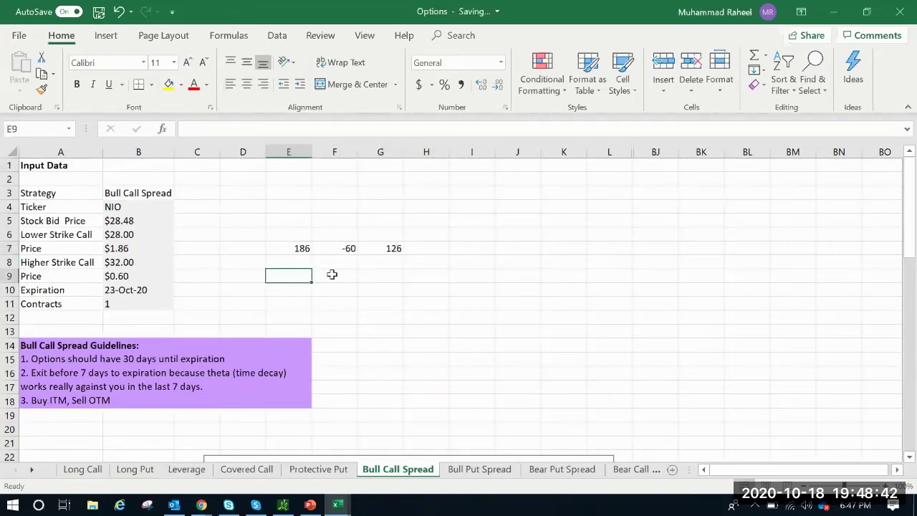
pyautogui.click(331, 275)
pyautogui.write('=(29-')
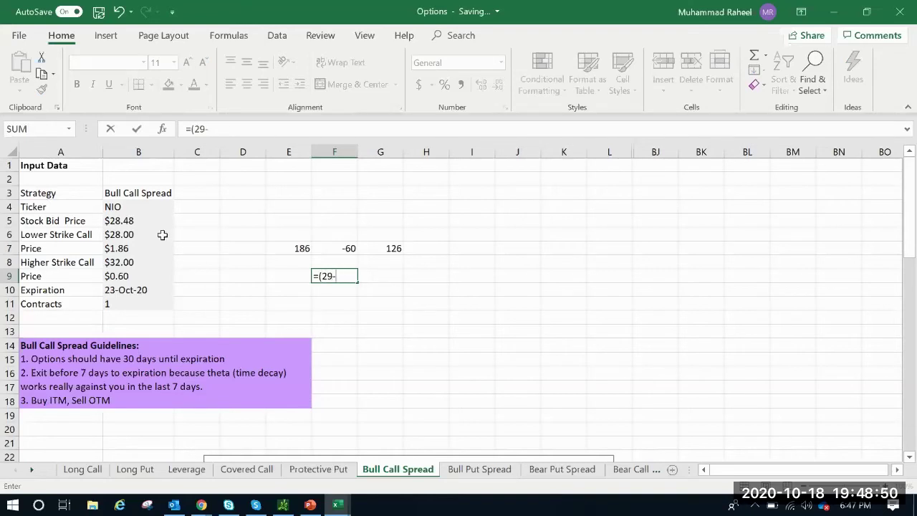
pyautogui.click(136, 234)
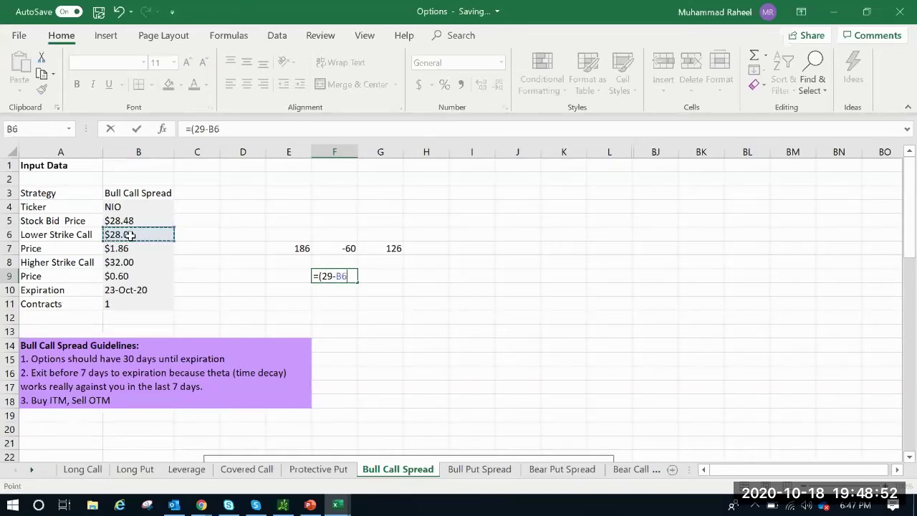
pyautogui.write(')*100')
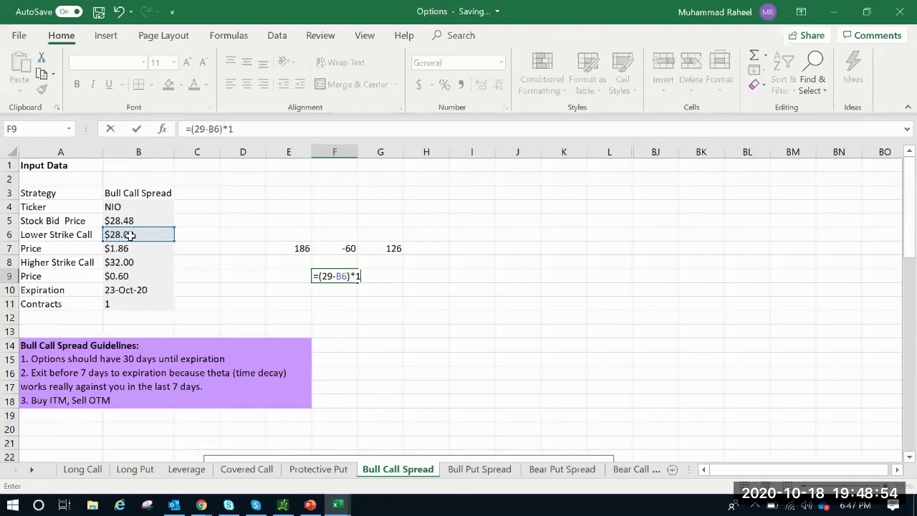
pyautogui.press('Return')
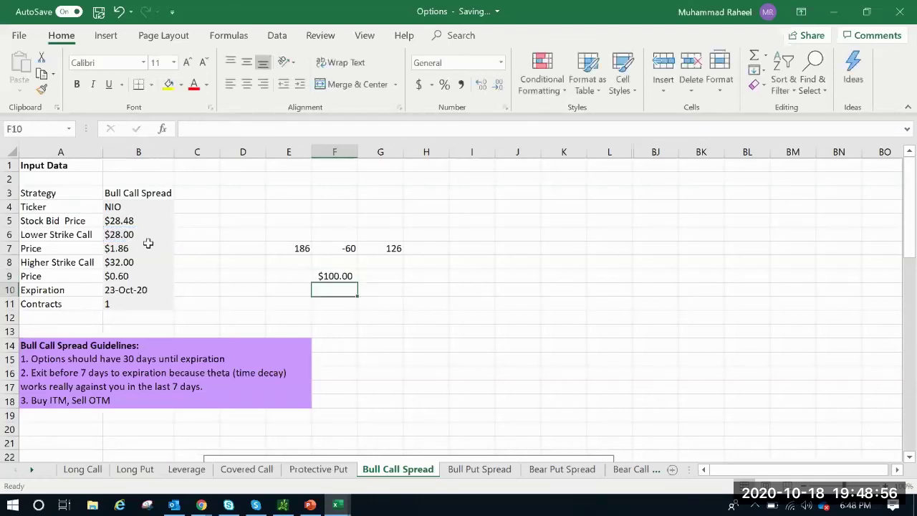
# - Calculate the net result at a $29 stock price in cell H9 with the formula =F9-G7
pyautogui.click(337, 276)
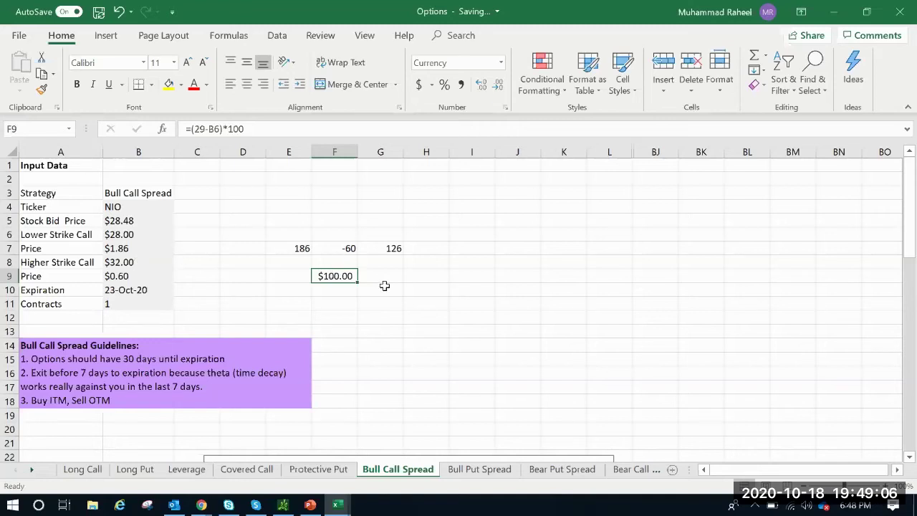
pyautogui.click(395, 248)
pyautogui.click(428, 277)
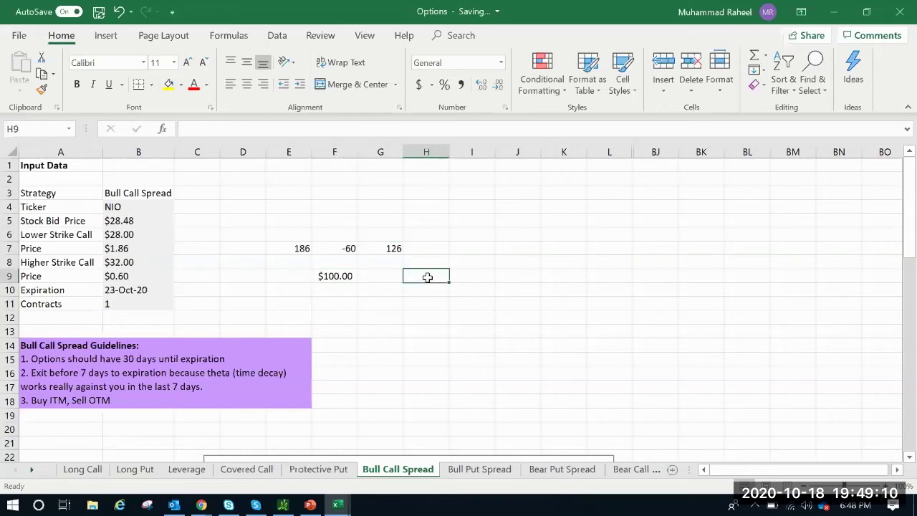
pyautogui.write('=')
pyautogui.click(339, 275)
pyautogui.write('-')
pyautogui.click(393, 248)
pyautogui.press('Return')
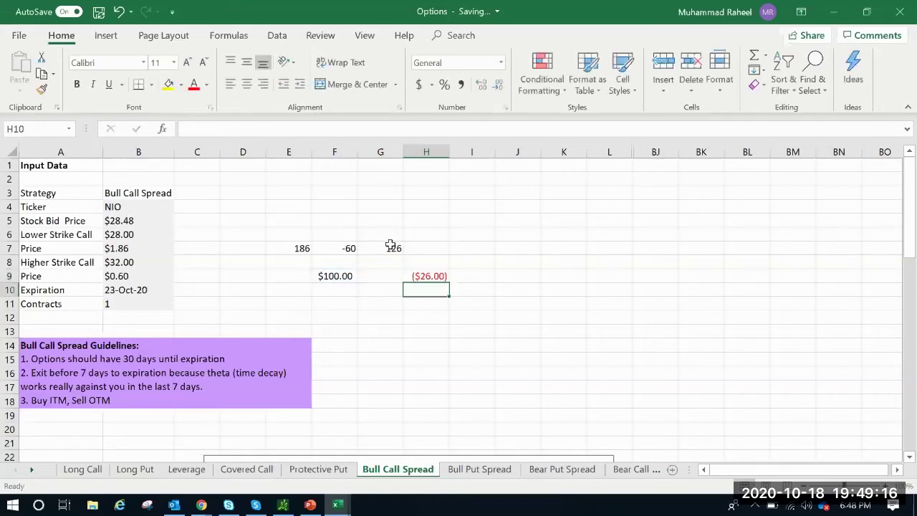
# - Examine the risk profile's profit/loss rows for stock prices of $29.00 and $30.00
pyautogui.scroll(-7, 236, 215)
pyautogui.moveTo(162, 360); pyautogui.dragTo(49, 358)
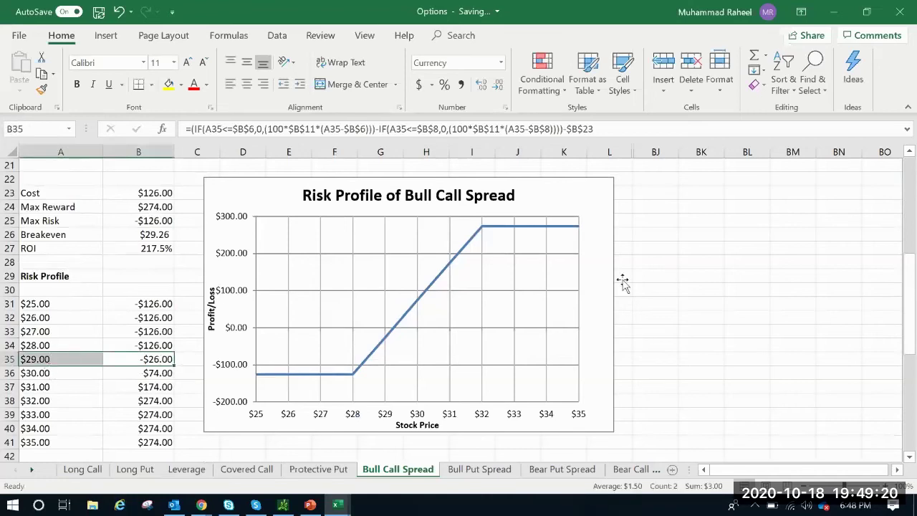
pyautogui.click(706, 286)
pyautogui.click(62, 373)
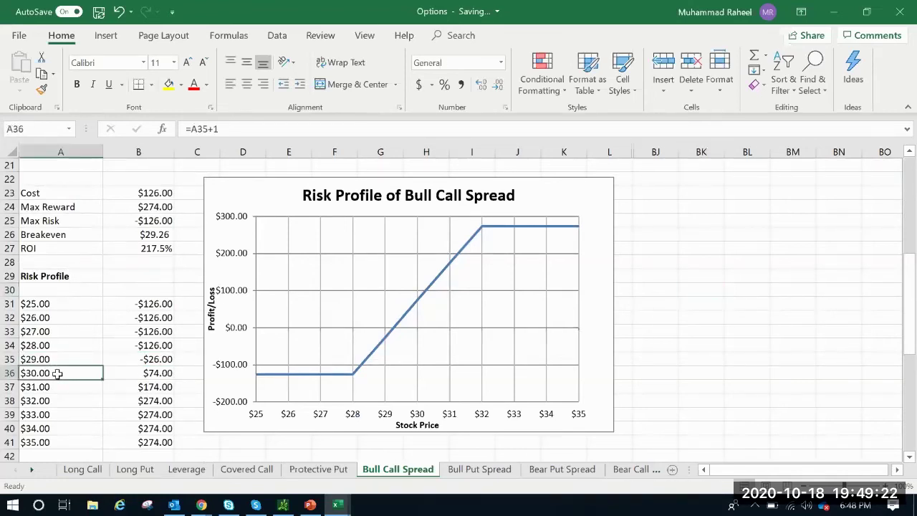
# - Recalculate the lower strike call's value in cell F9 for a $31.22 stock price with =(31.22-B6)*100
pyautogui.scroll(7, 368, 251)
pyautogui.click(345, 276)
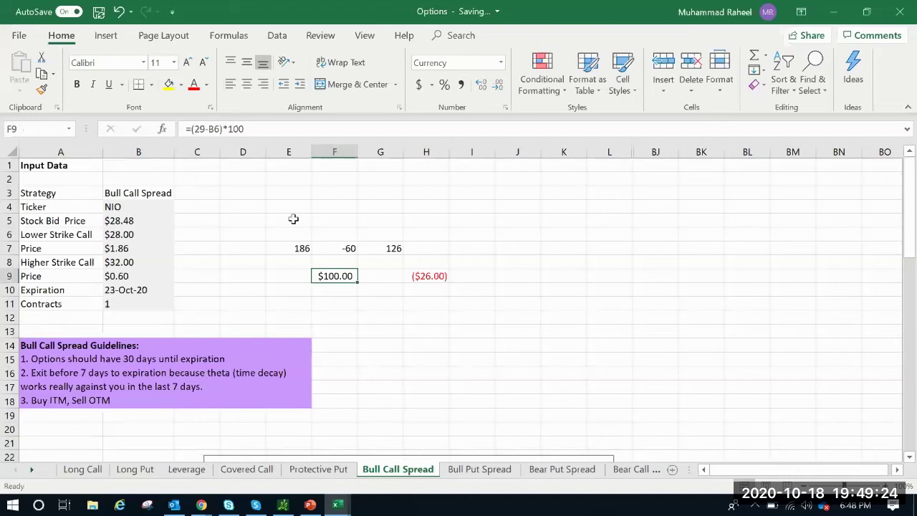
pyautogui.click(203, 131)
pyautogui.press('BackSpace')
pyautogui.write('0')
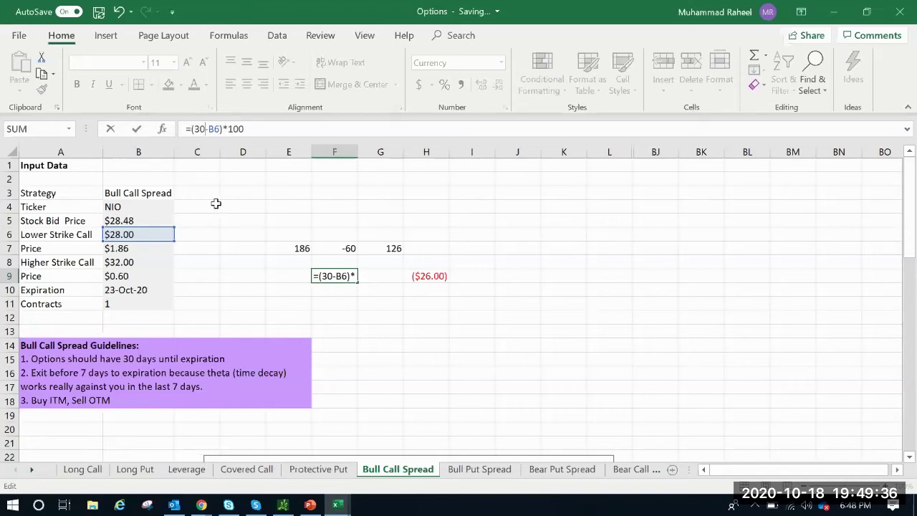
pyautogui.press('BackSpace')
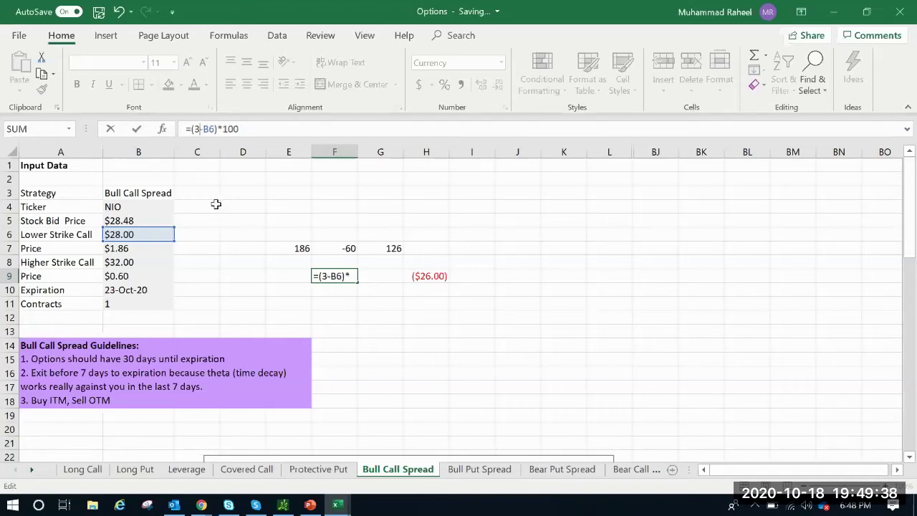
pyautogui.write('1.22')
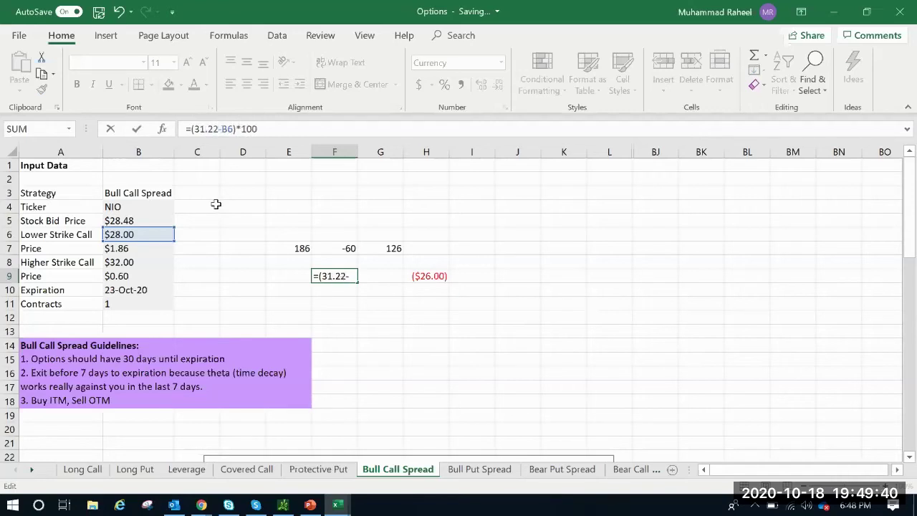
pyautogui.moveTo(221, 129); pyautogui.dragTo(228, 133)
pyautogui.click(224, 130)
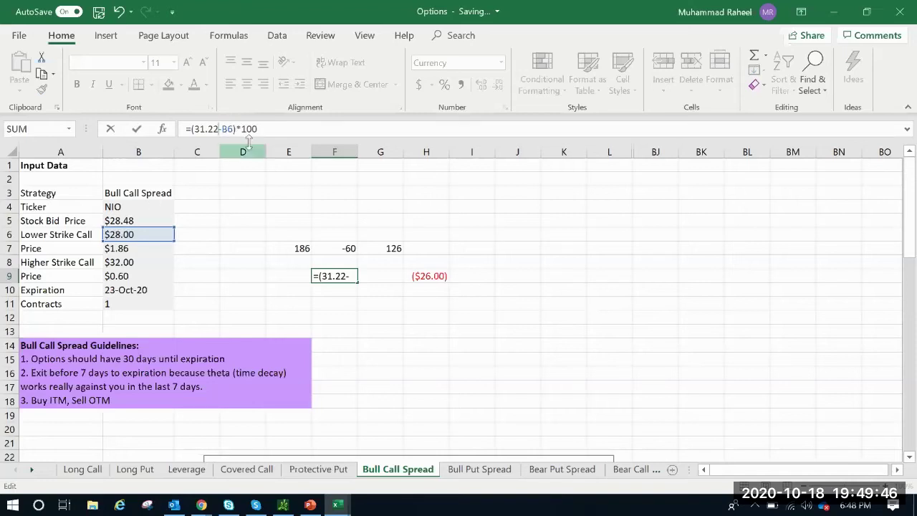
pyautogui.press('Return')
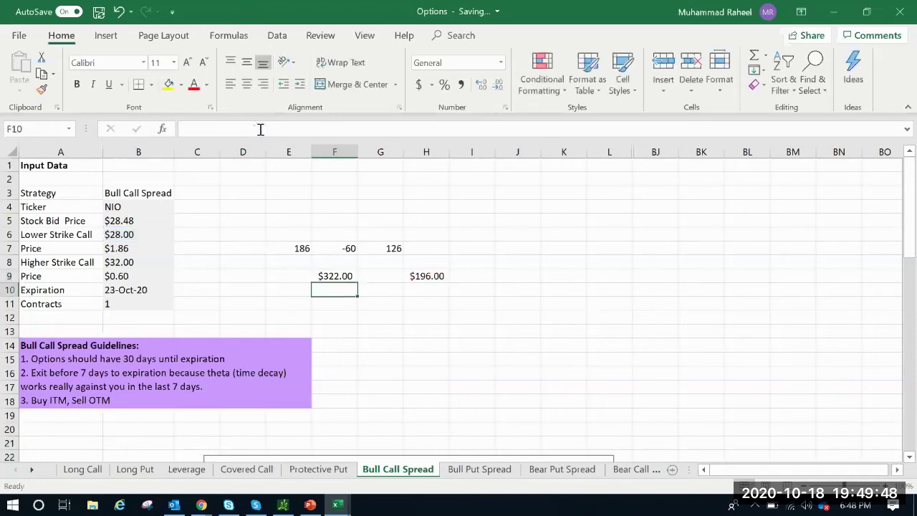
# - Review the lower strike call's value in F9 and the net result's formula in H9
pyautogui.click(347, 275)
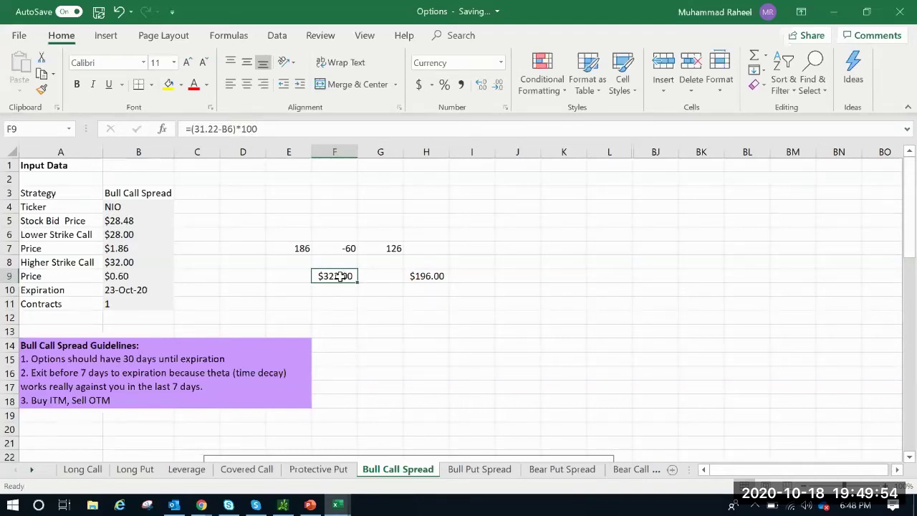
pyautogui.click(420, 276)
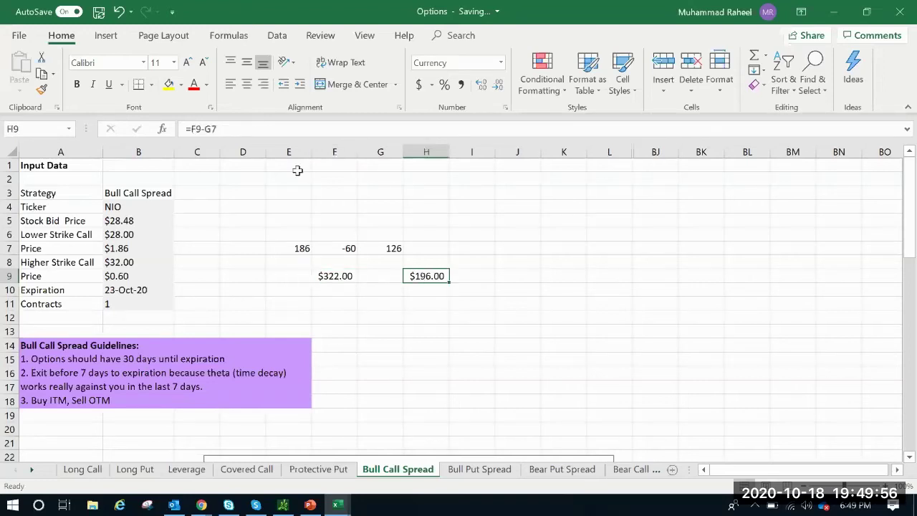
pyautogui.click(240, 131)
pyautogui.click(564, 290)
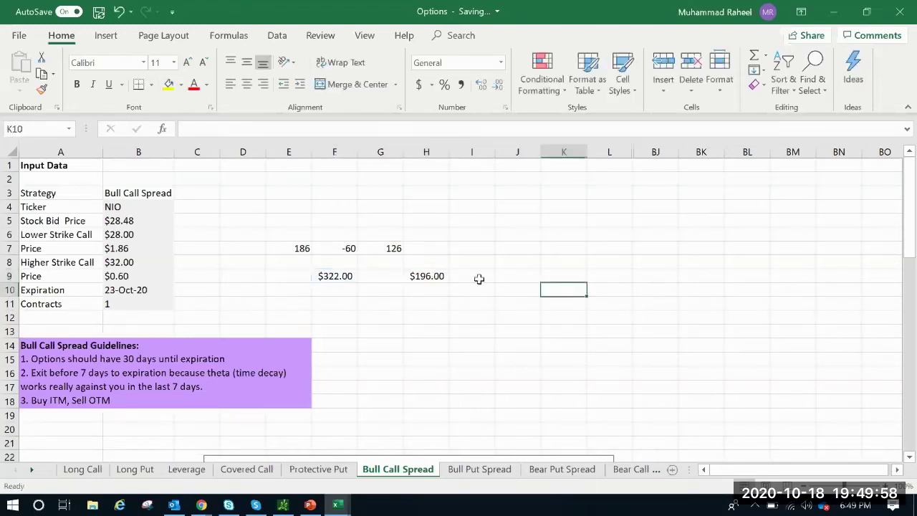
# - Calculate the return on the net cost in cell J9 with =H9/G7 and clear the cell again
pyautogui.click(503, 276)
pyautogui.write('=')
pyautogui.click(414, 277)
pyautogui.write('/')
pyautogui.click(395, 248)
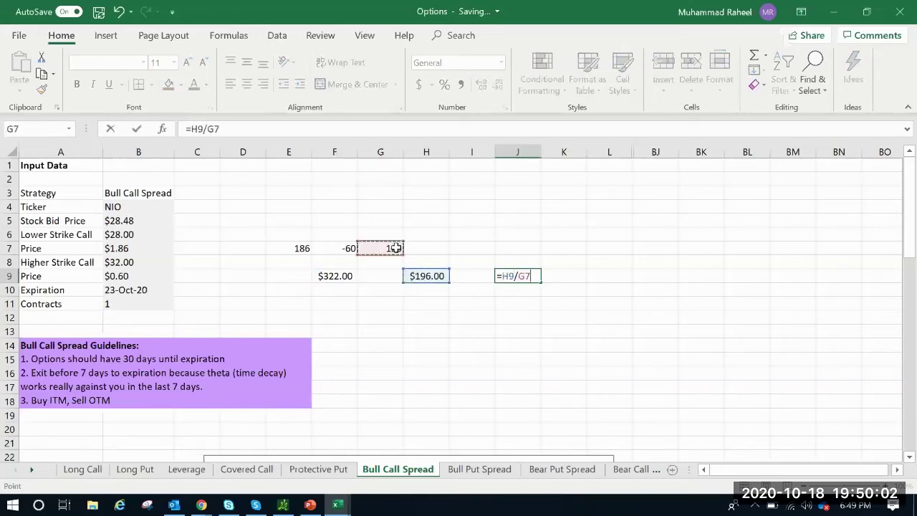
pyautogui.press('Return')
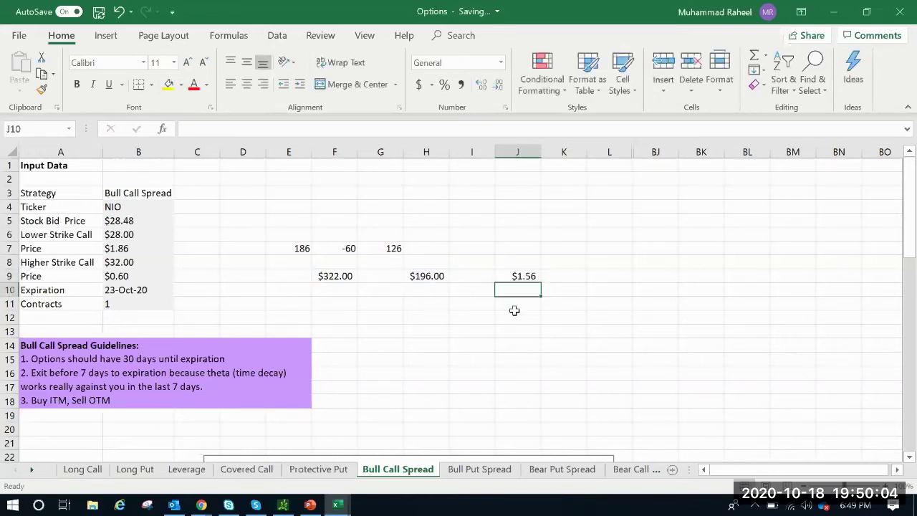
pyautogui.click(523, 278)
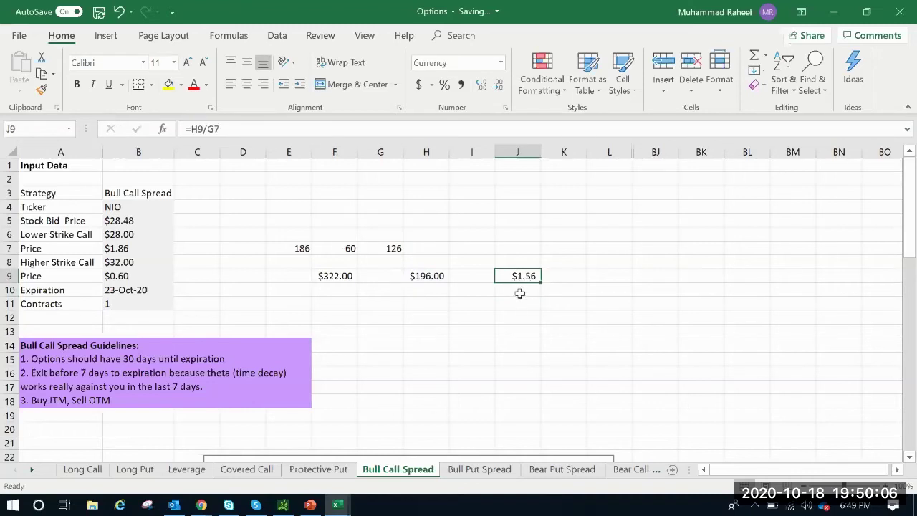
pyautogui.press('Delete')
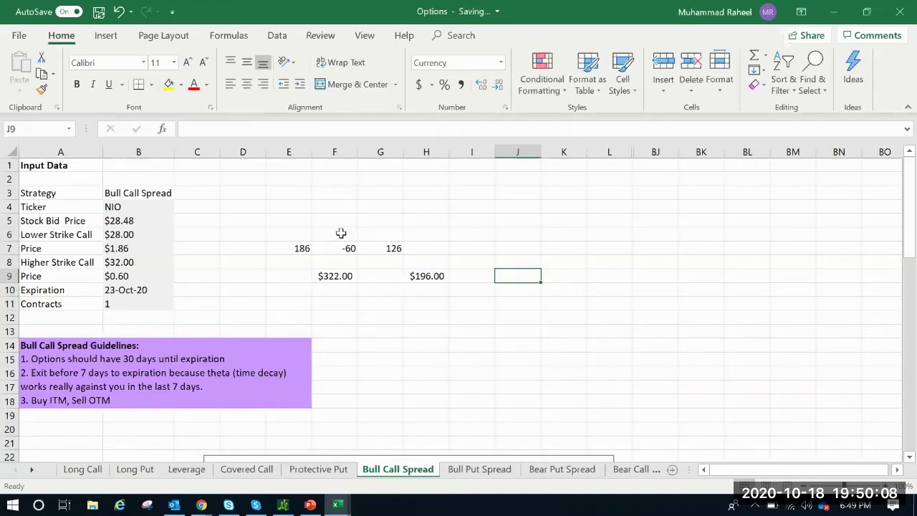
# - Change the stock price in cell F9's formula to 35.3 so it reads =(35.3-B6)*100
pyautogui.scroll(-7, 341, 233)
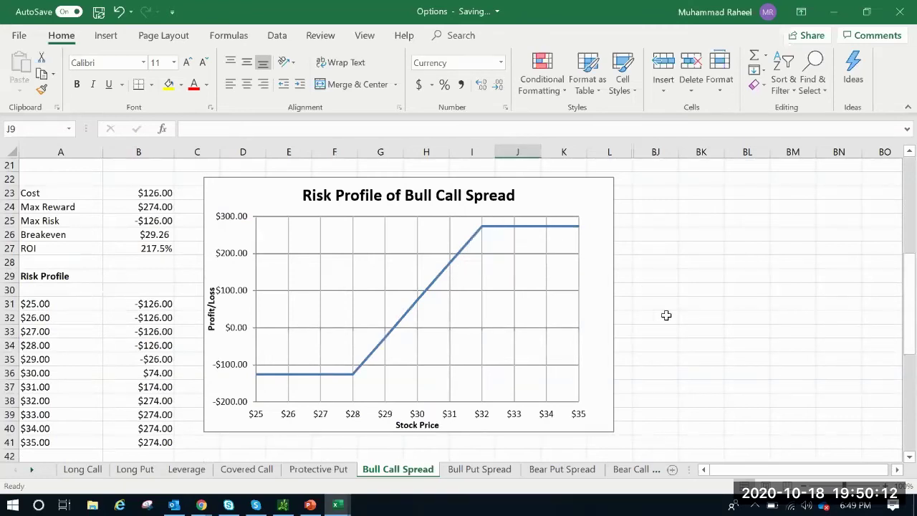
pyautogui.scroll(3, 663, 322)
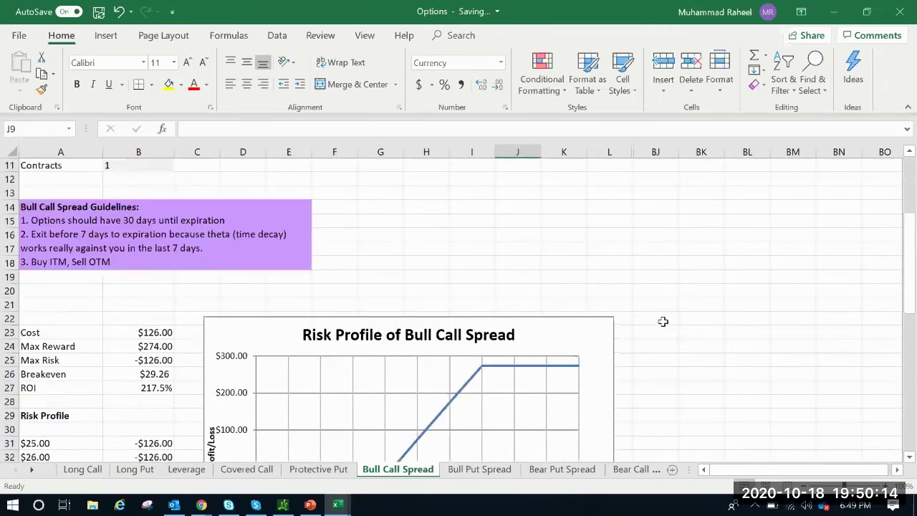
pyautogui.scroll(4, 663, 322)
pyautogui.moveTo(331, 284); pyautogui.dragTo(380, 264)
pyautogui.click(332, 280)
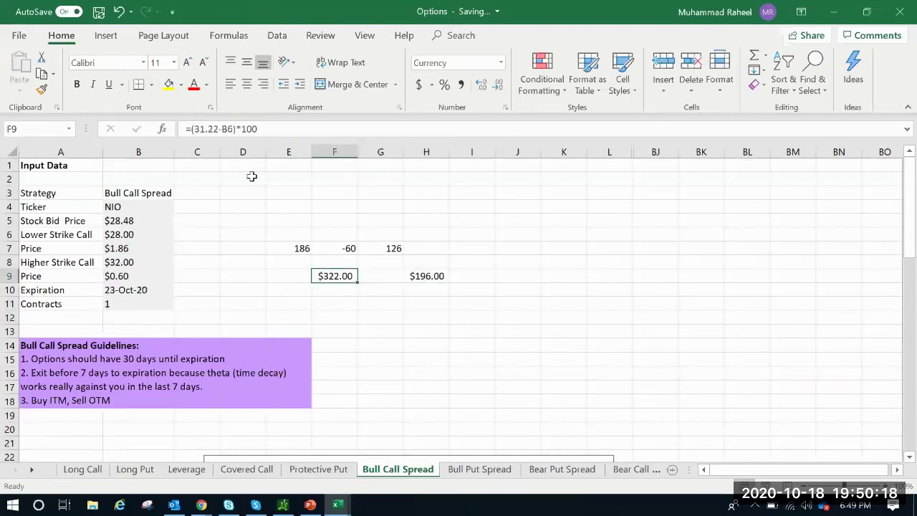
pyautogui.click(215, 132)
pyautogui.press('BackSpace')
pyautogui.press('BackSpace')
pyautogui.press('BackSpace')
pyautogui.press('BackSpace')
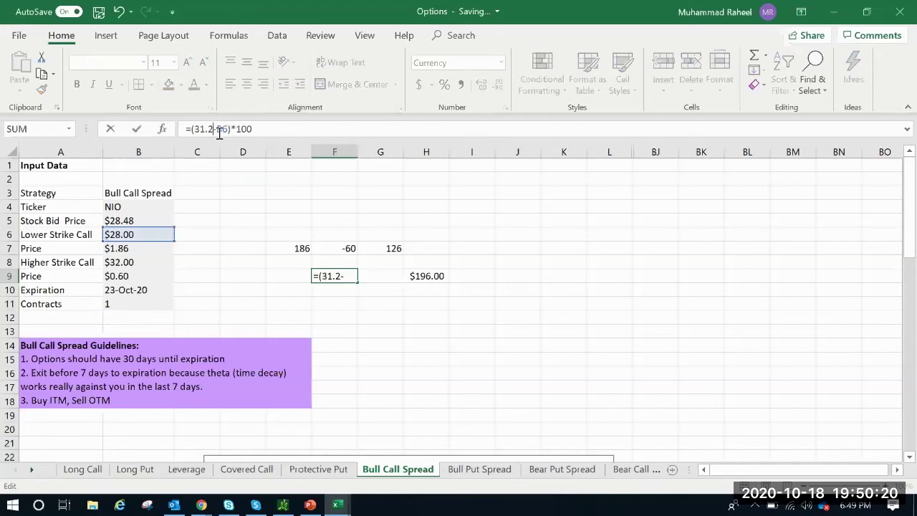
pyautogui.write('5.3')
pyautogui.click(214, 128)
pyautogui.press('Return')
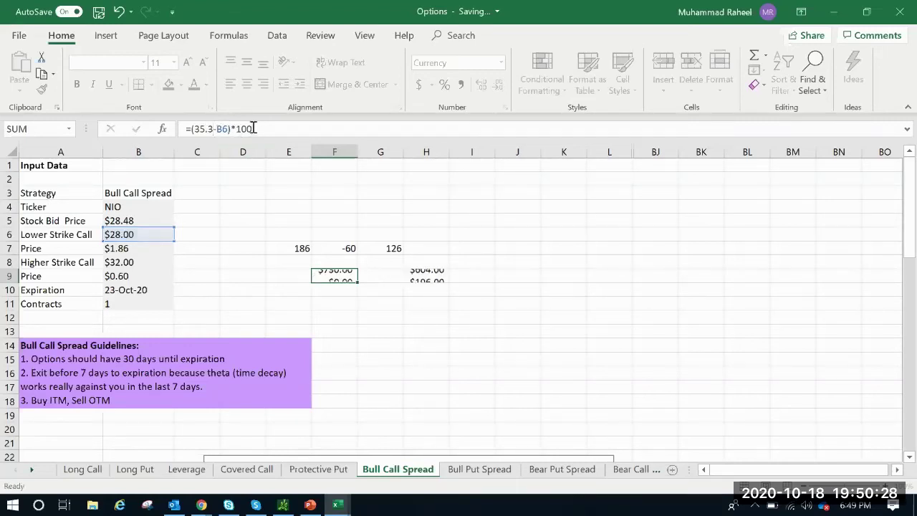
# - Calculate the loss on the sold $32 call in cell G9 with =-(35-32)*100
pyautogui.click(342, 270)
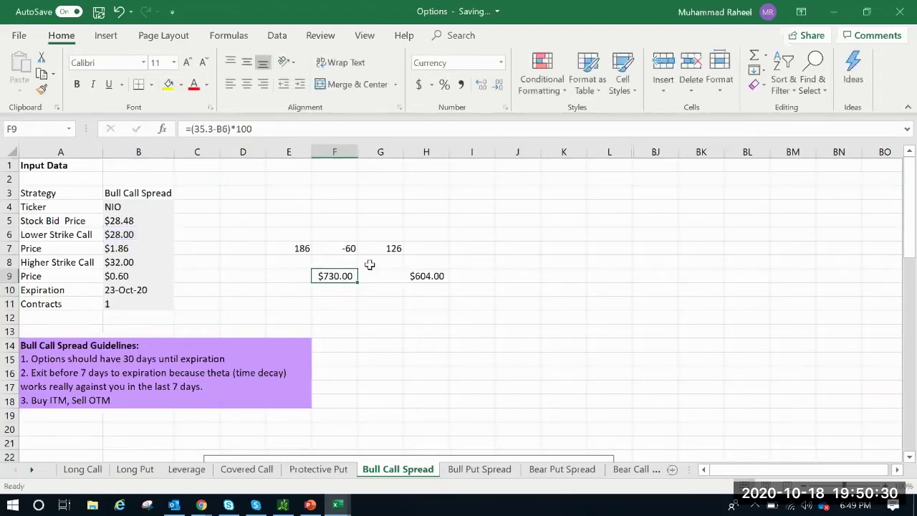
pyautogui.click(373, 275)
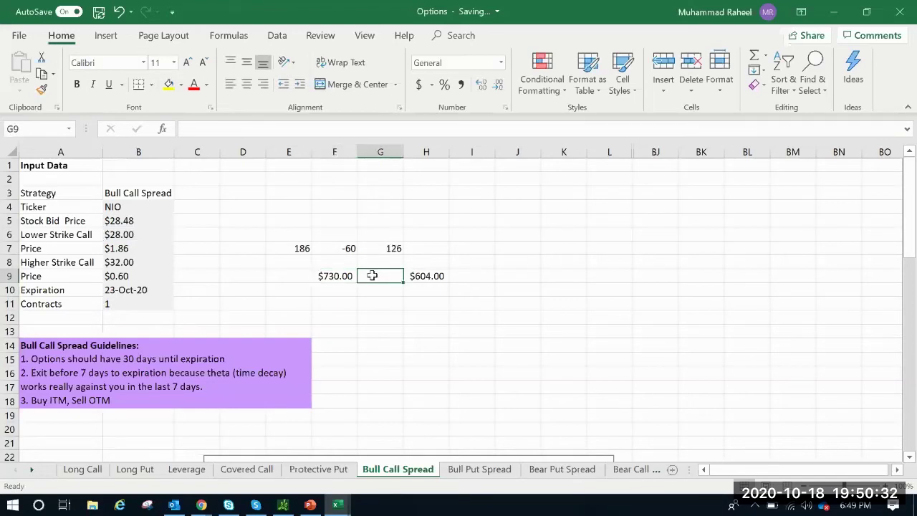
pyautogui.write('=(')
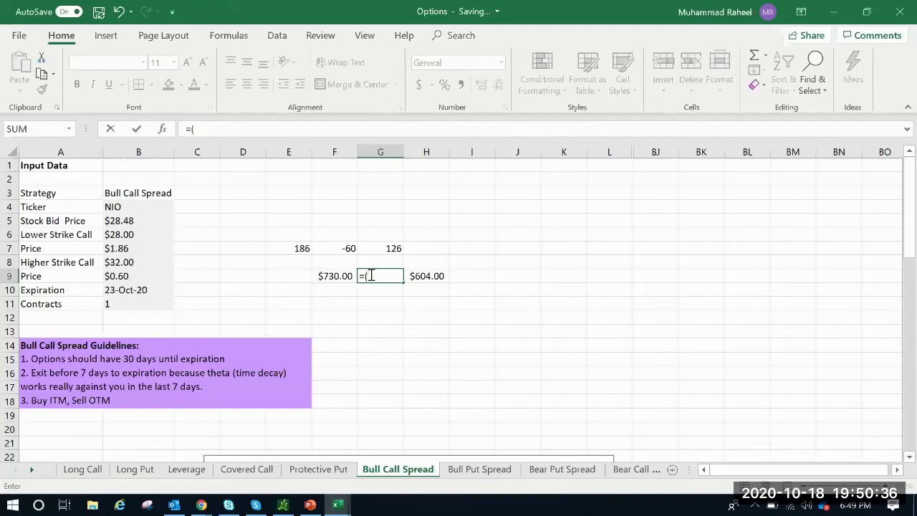
pyautogui.write('35-32)*')
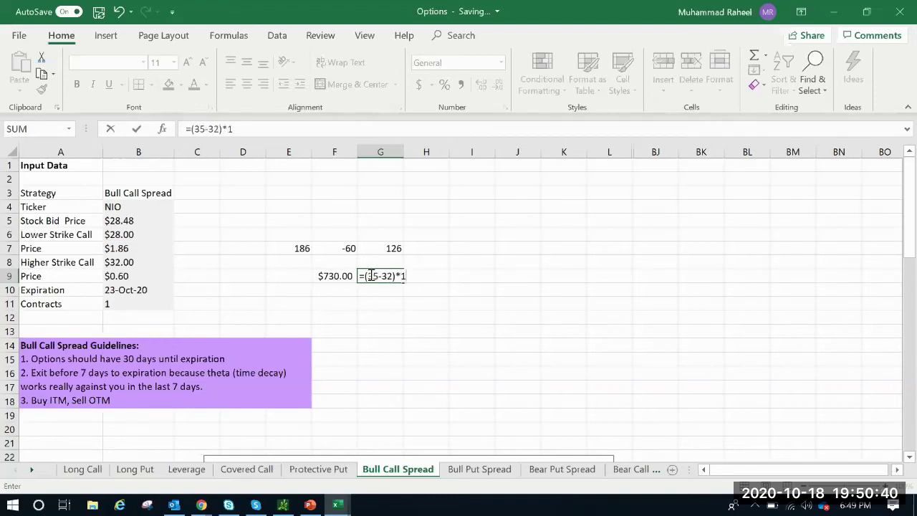
pyautogui.write('100')
pyautogui.click(192, 133)
pyautogui.write('-')
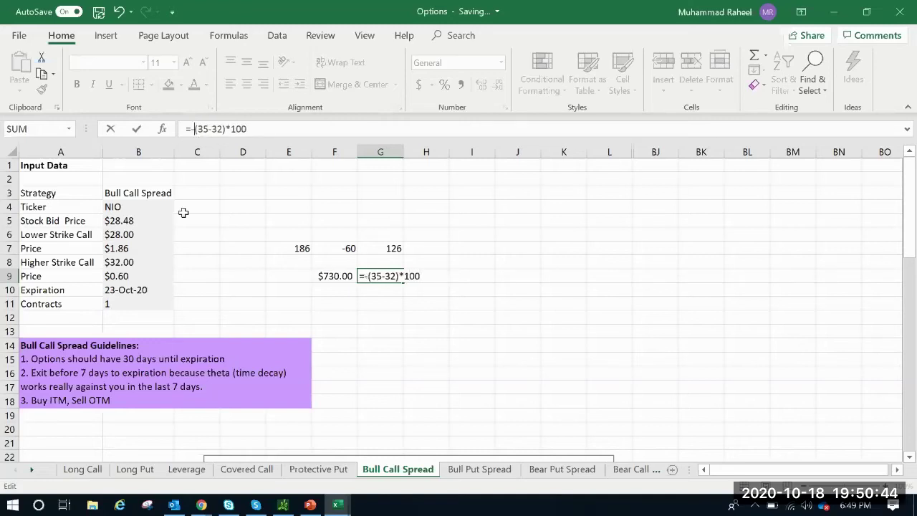
pyautogui.press('Return')
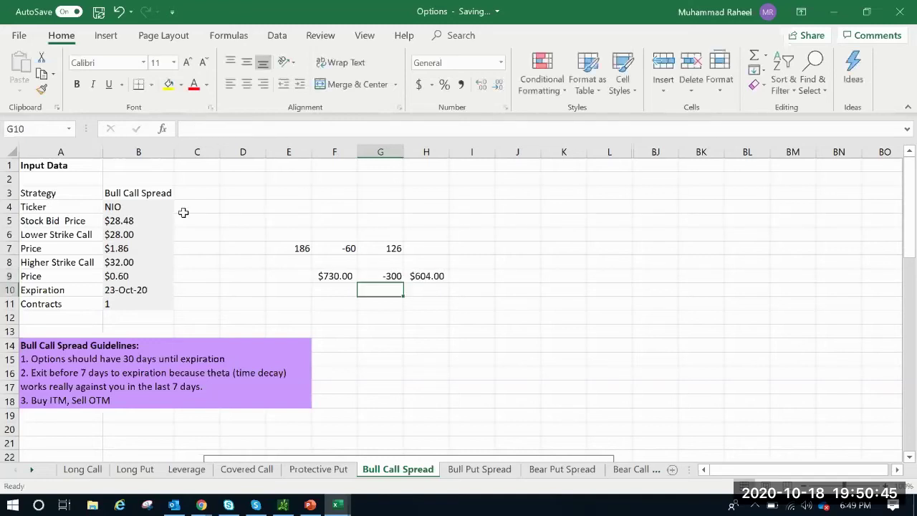
# - Include the sold call's loss in cell H9's net result with the formula =(F9+G9)-G7
pyautogui.click(430, 276)
pyautogui.click(191, 129)
pyautogui.moveTo(191, 129); pyautogui.dragTo(200, 129)
pyautogui.press('BackSpace')
pyautogui.write('(-G7')
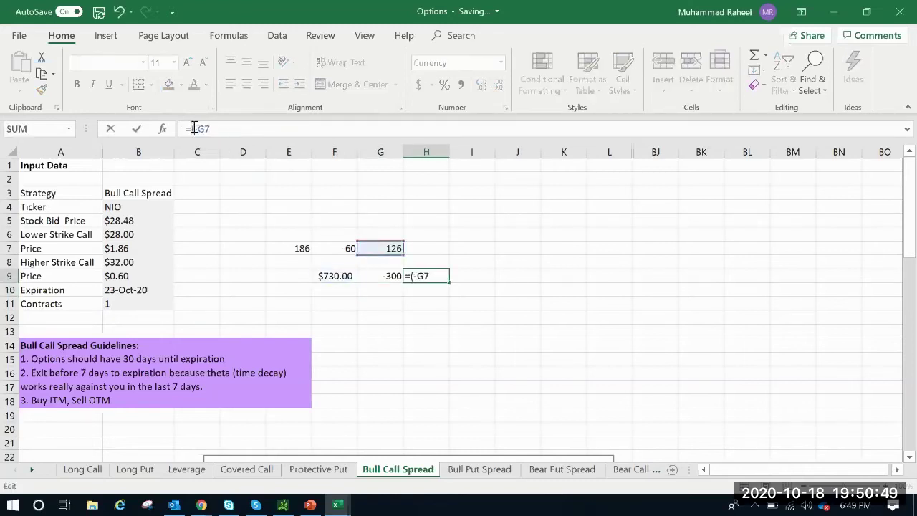
pyautogui.click(333, 276)
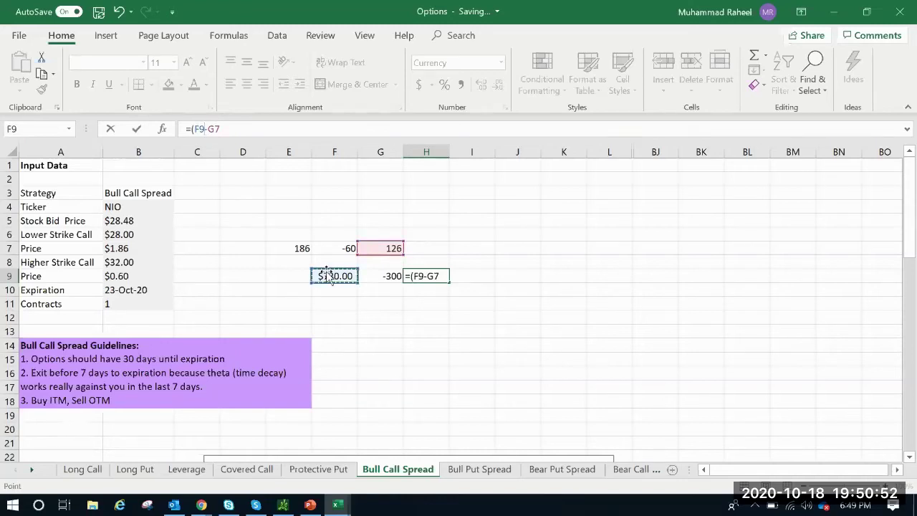
pyautogui.write('+')
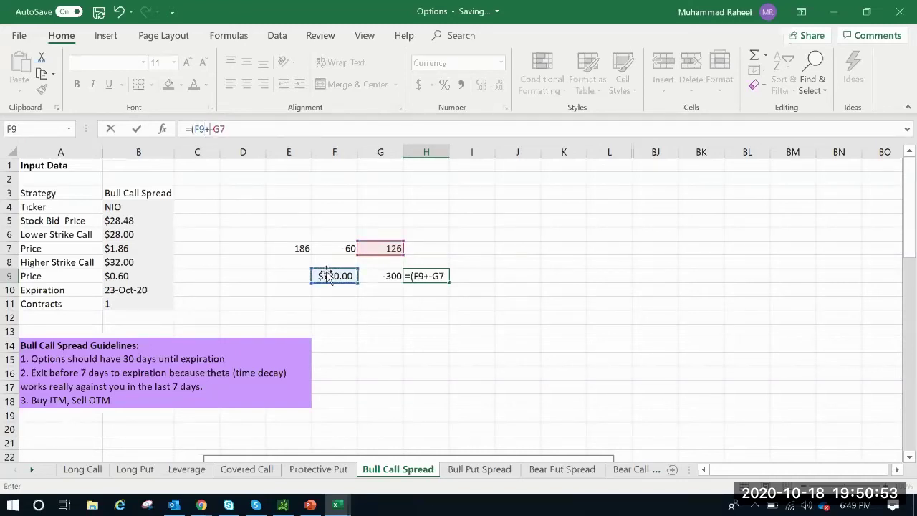
pyautogui.click(391, 279)
pyautogui.write(')')
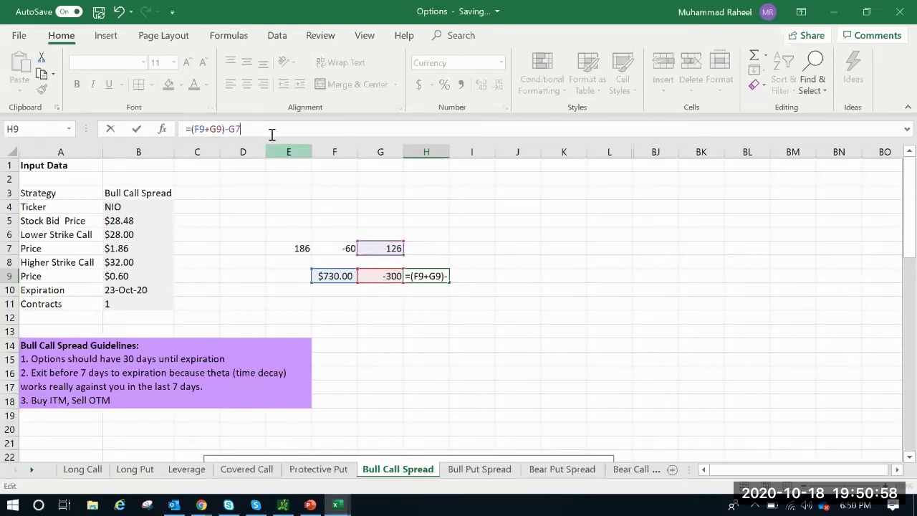
pyautogui.press('Return')
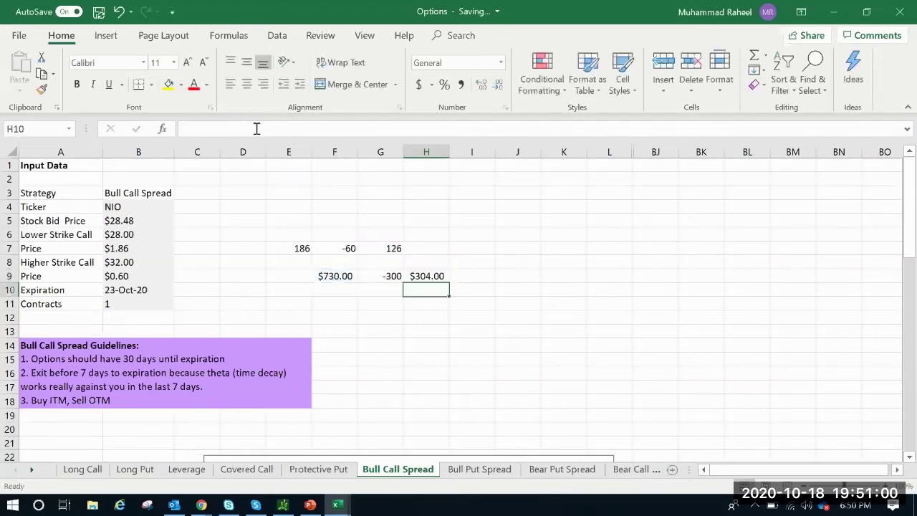
# - Calculate the return on the net cost in cell J9 with the formula =H9/G7
pyautogui.click(521, 280)
pyautogui.write('=')
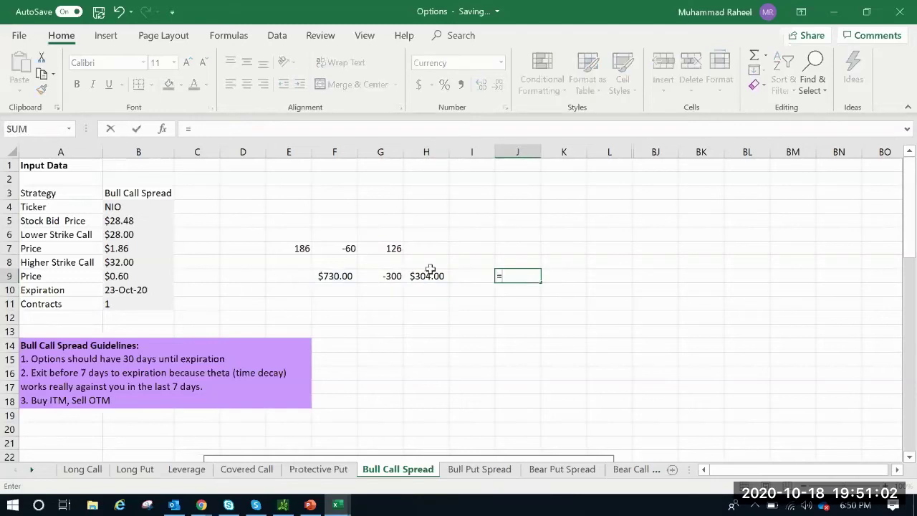
pyautogui.click(426, 279)
pyautogui.write('/')
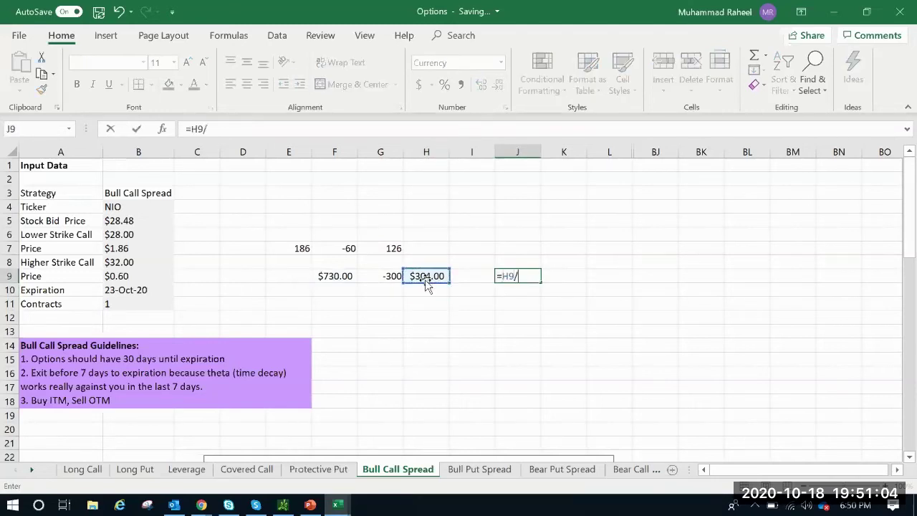
pyautogui.click(392, 249)
pyautogui.press('Return')
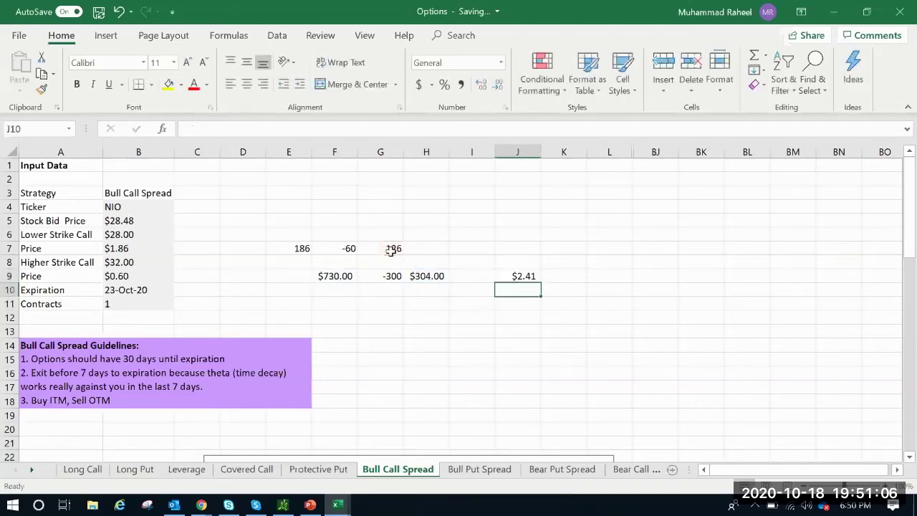
# - Examine the bull call spread's ROI in B27, the $25 profit/loss formula in B31 and the risk profile chart
pyautogui.click(605, 304)
pyautogui.scroll(-5, 380, 359)
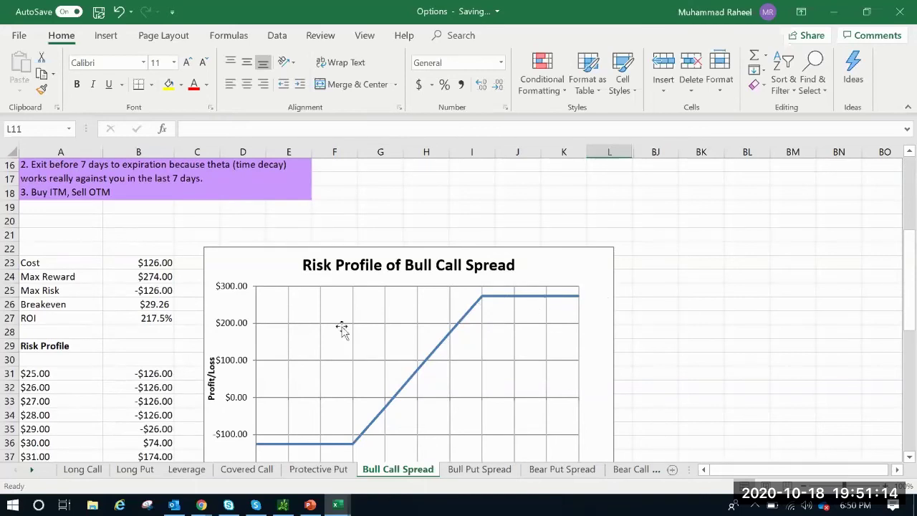
pyautogui.click(171, 315)
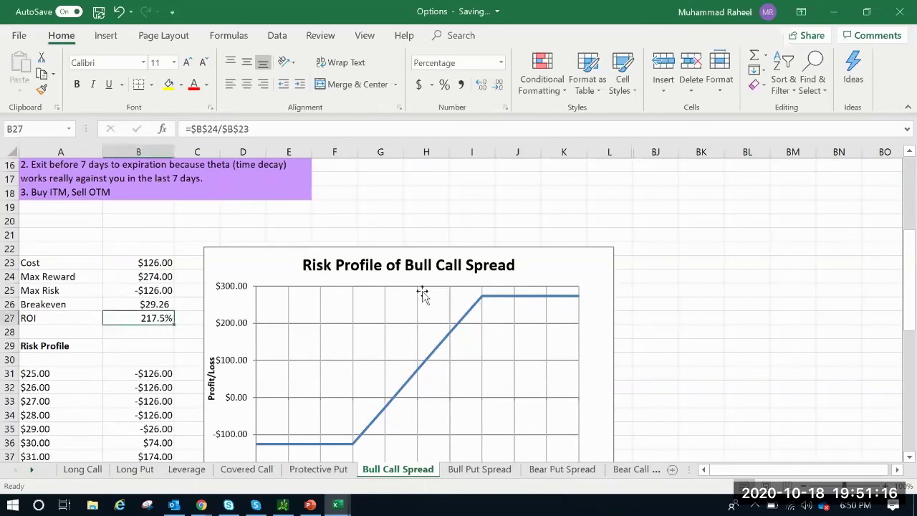
pyautogui.scroll(5, 433, 285)
pyautogui.scroll(-6, 433, 285)
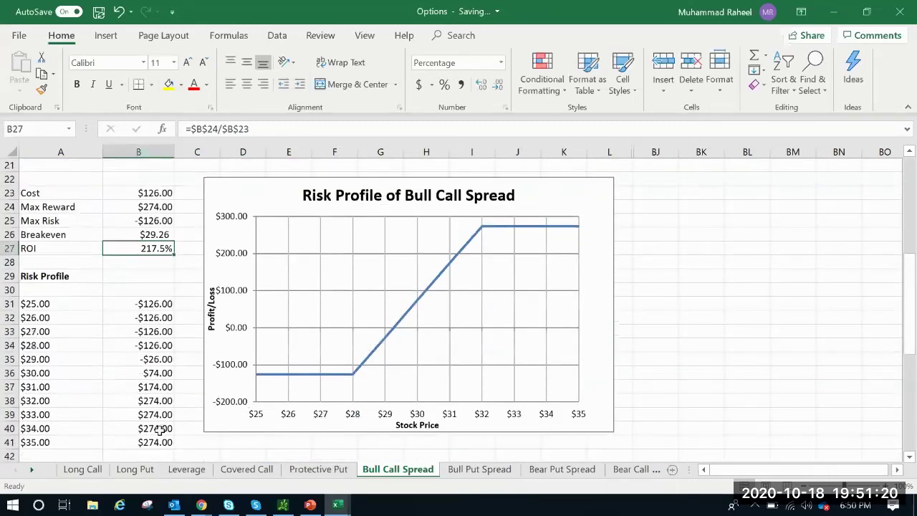
pyautogui.click(147, 305)
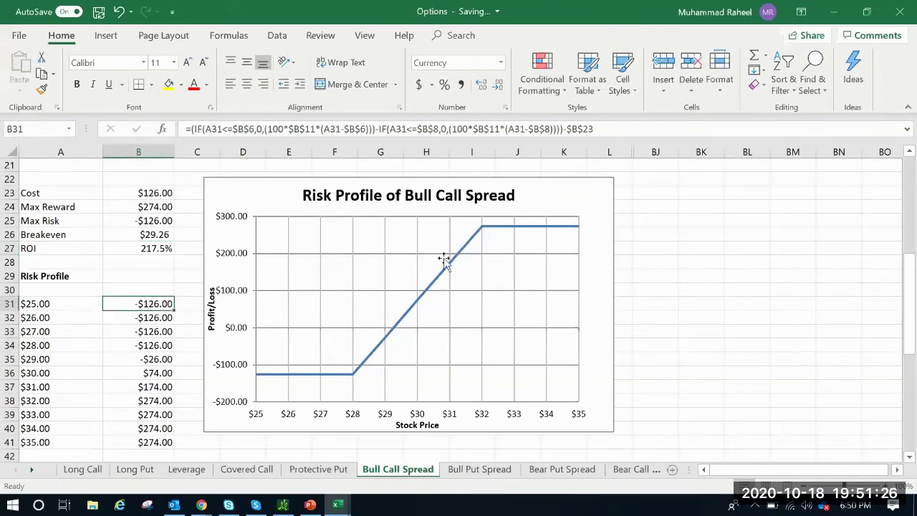
pyautogui.scroll(5, 442, 269)
pyautogui.scroll(-3, 443, 269)
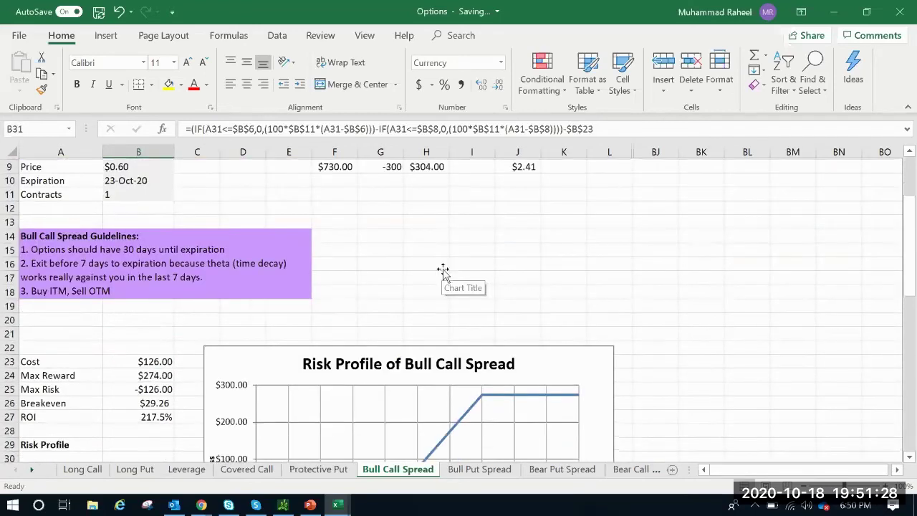
pyautogui.scroll(-2, 405, 290)
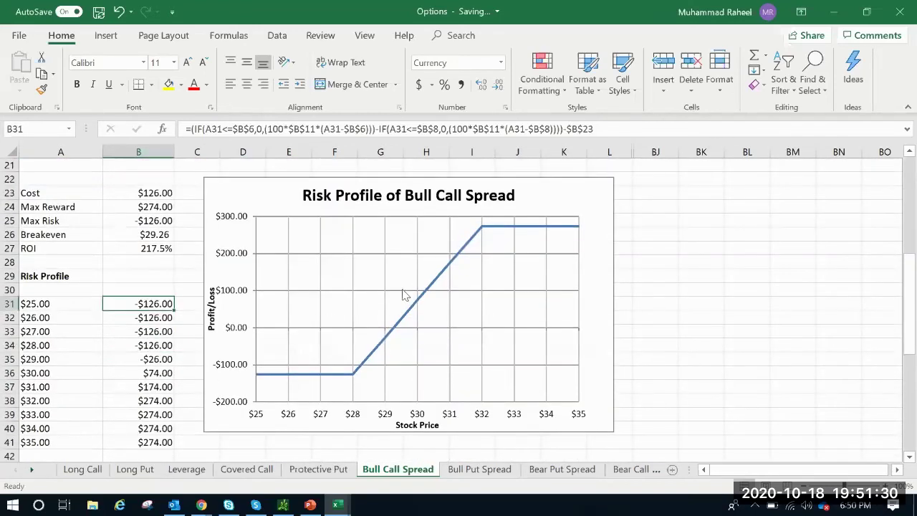
pyautogui.scroll(7, 401, 292)
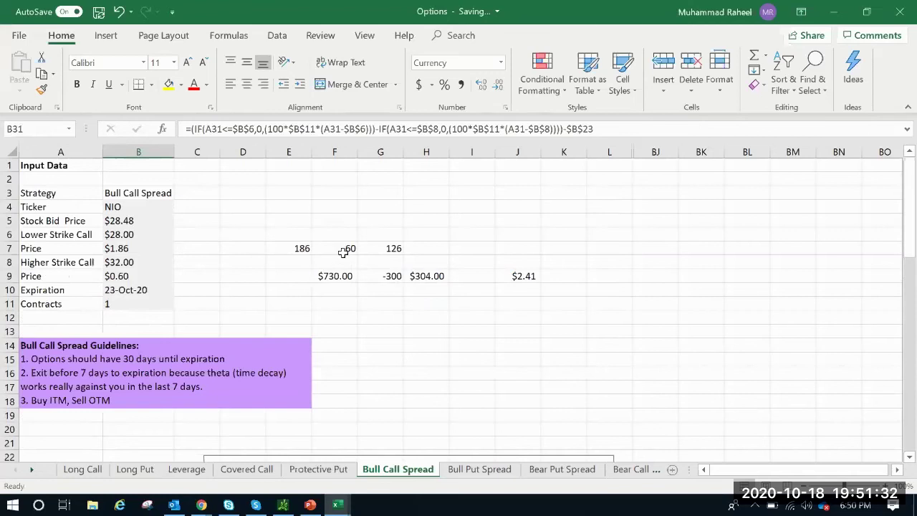
# - Review the call premiums in E7 and F7, the Bull Call Spread Guidelines, and the lower and higher strikes in B6 and B8
pyautogui.click(296, 246)
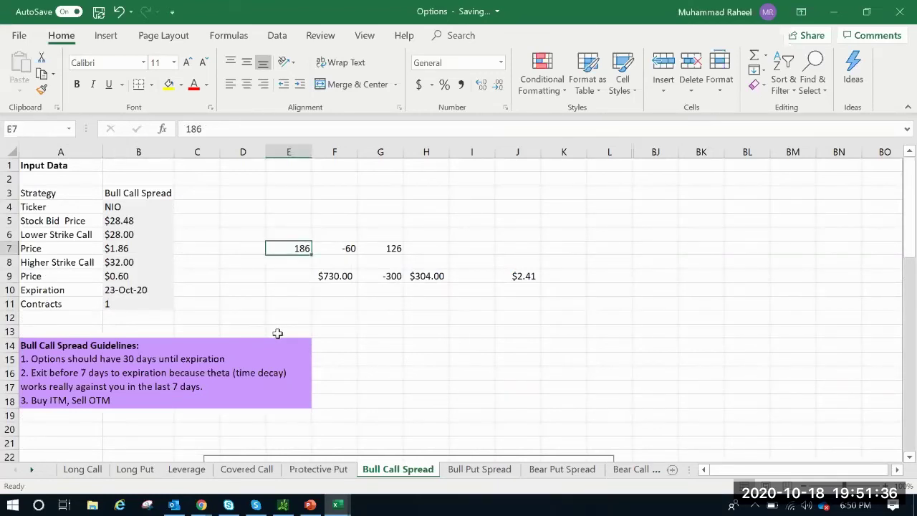
pyautogui.click(350, 247)
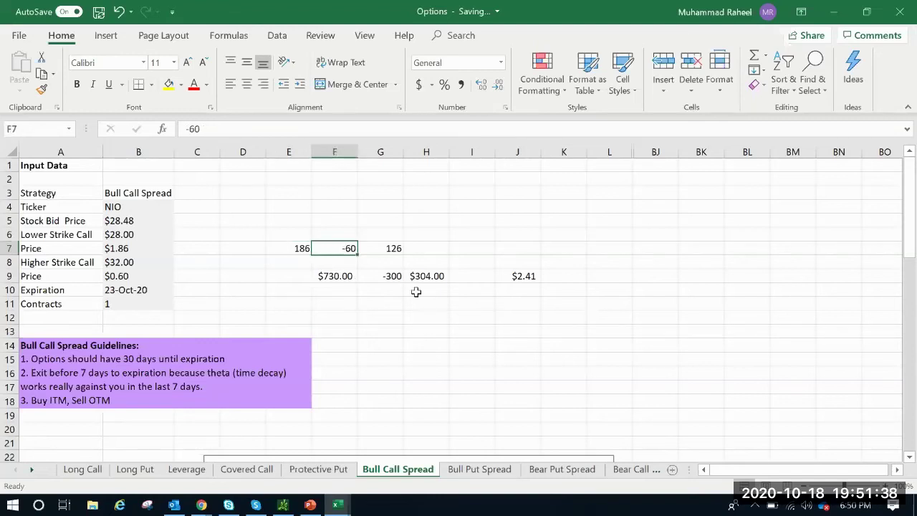
pyautogui.scroll(-5, 476, 301)
pyautogui.scroll(-2, 706, 329)
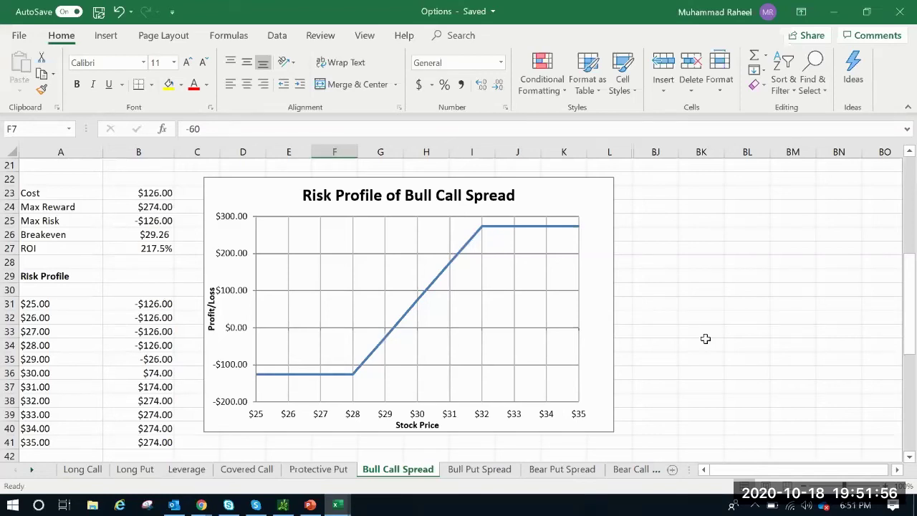
pyautogui.scroll(5, 344, 262)
pyautogui.click(133, 299)
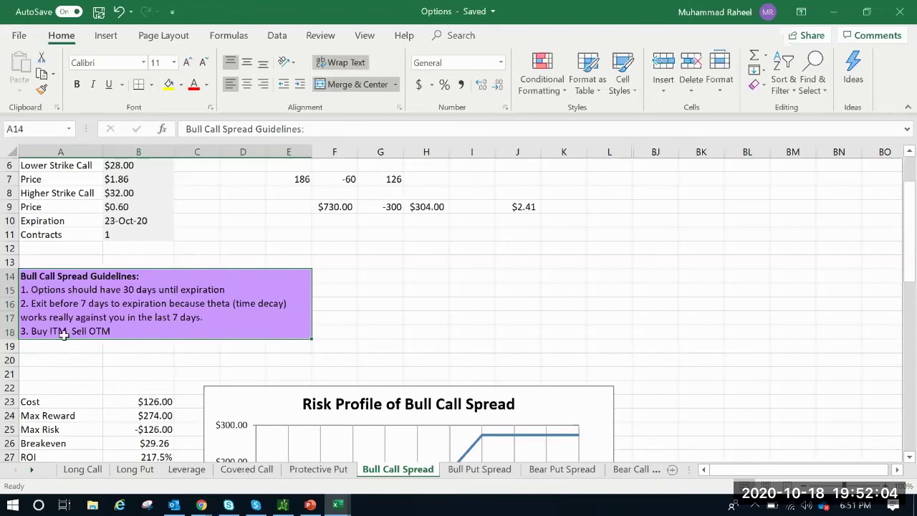
pyautogui.scroll(2, 143, 199)
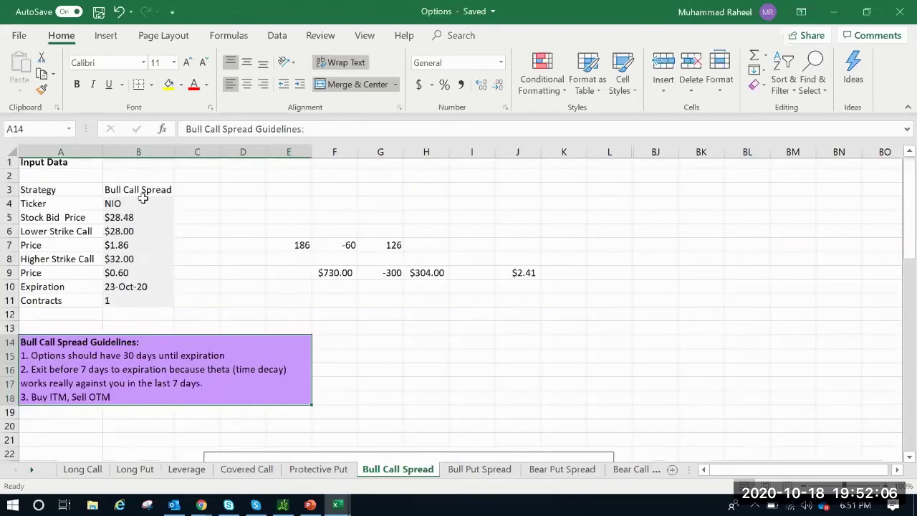
pyautogui.click(123, 223)
pyautogui.click(123, 234)
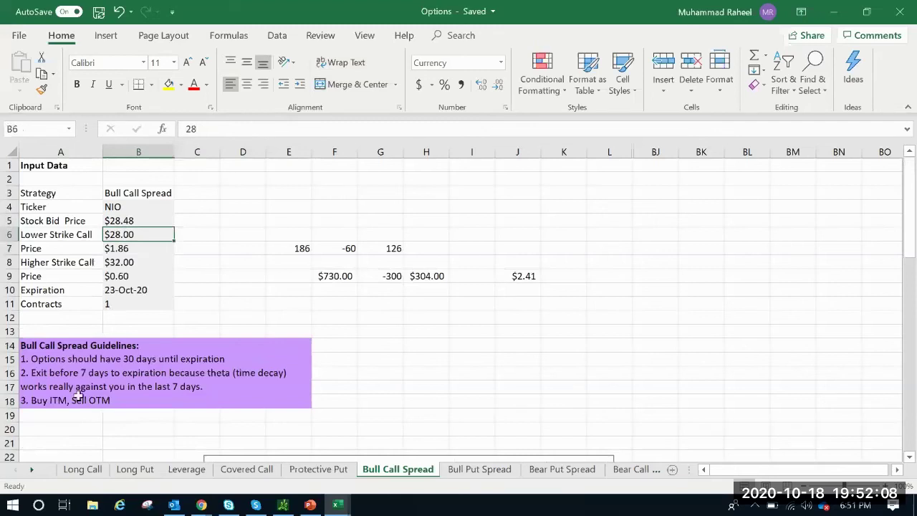
pyautogui.click(149, 258)
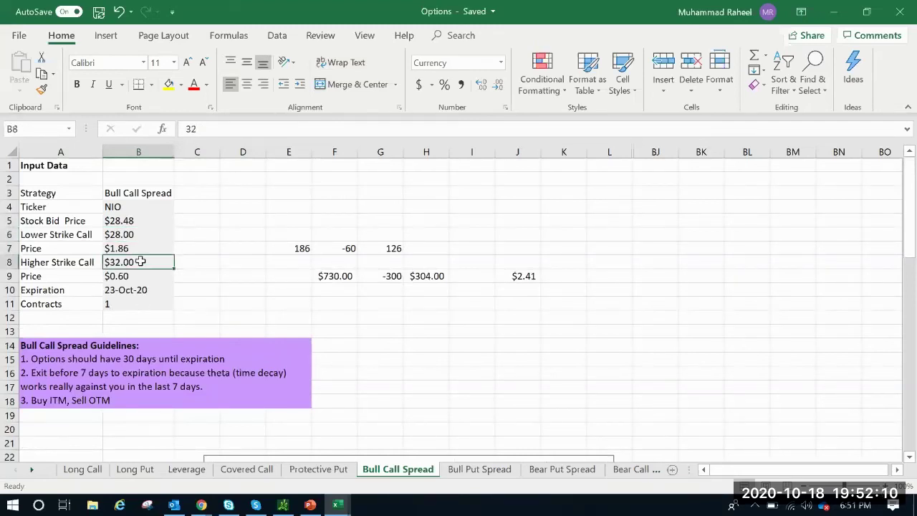
# - Compare the bought call's premium in E7 with the spread's net cost in G7
pyautogui.moveTo(348, 243); pyautogui.dragTo(308, 249)
pyautogui.click(293, 248)
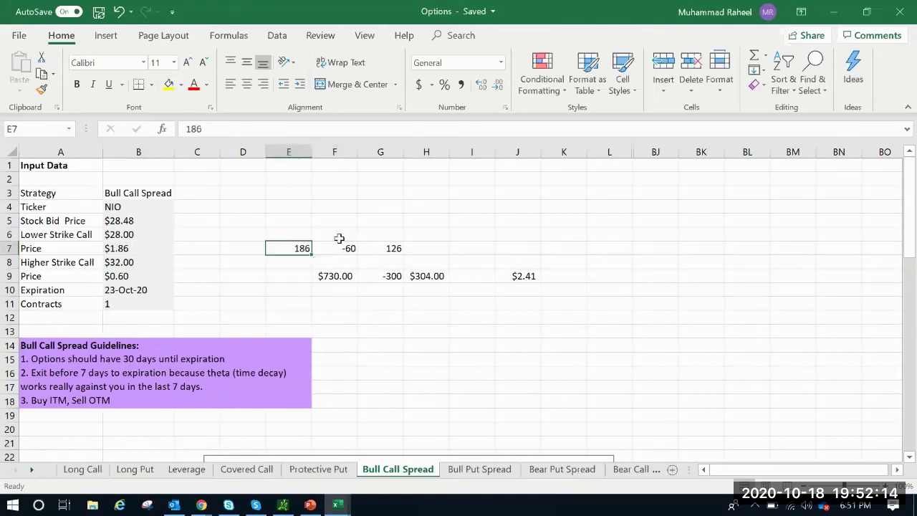
pyautogui.click(397, 247)
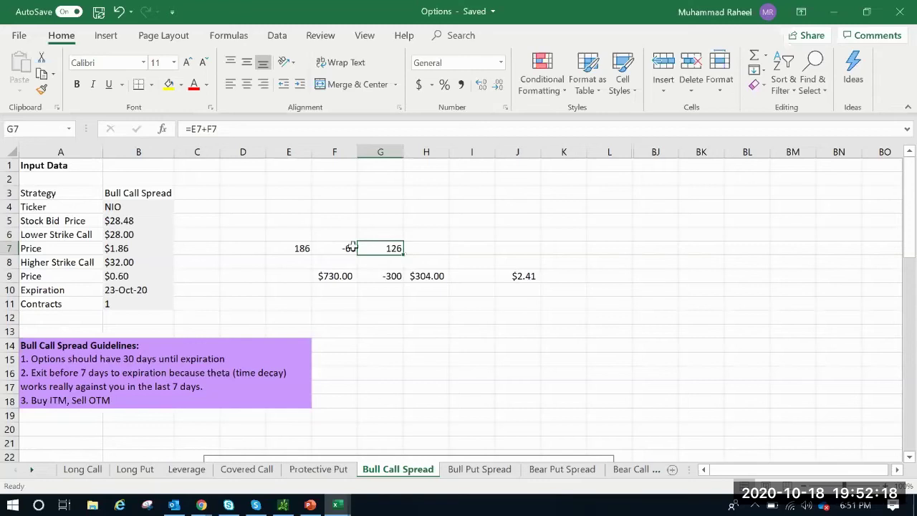
pyautogui.click(299, 248)
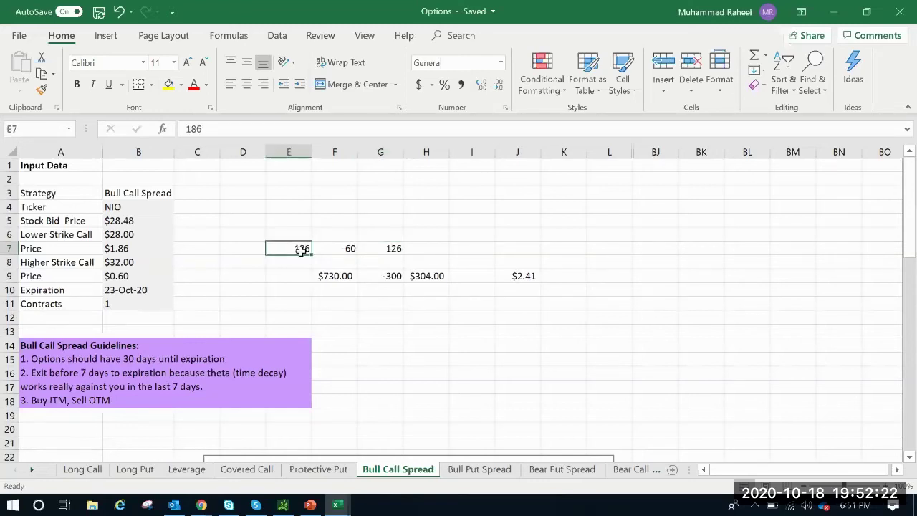
pyautogui.scroll(-3, 435, 282)
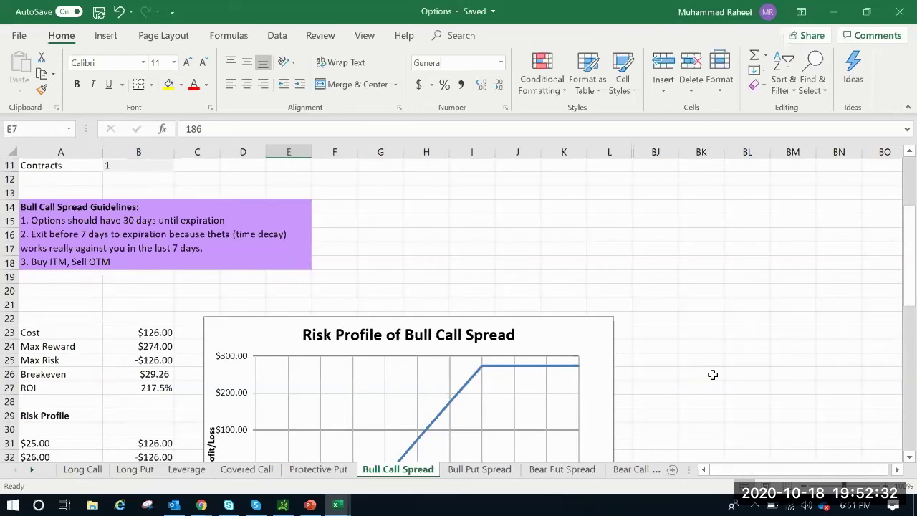
pyautogui.scroll(3, 441, 261)
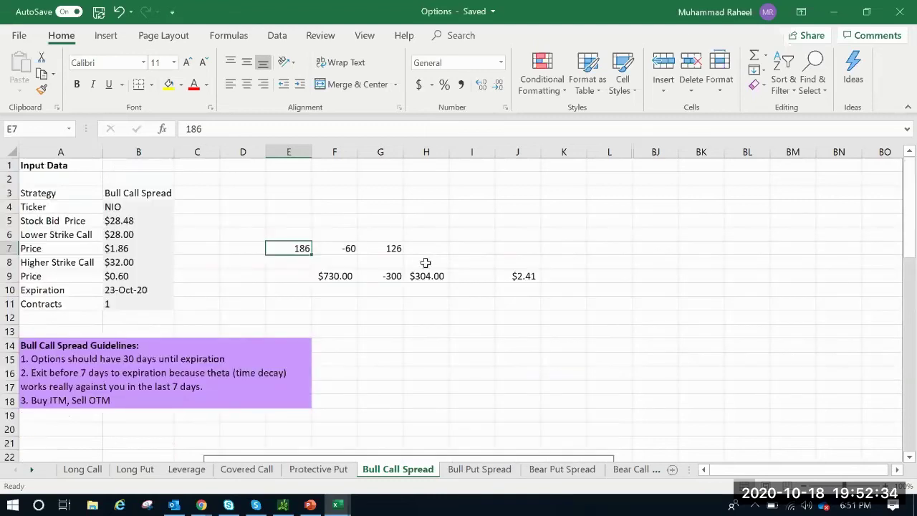
pyautogui.click(403, 249)
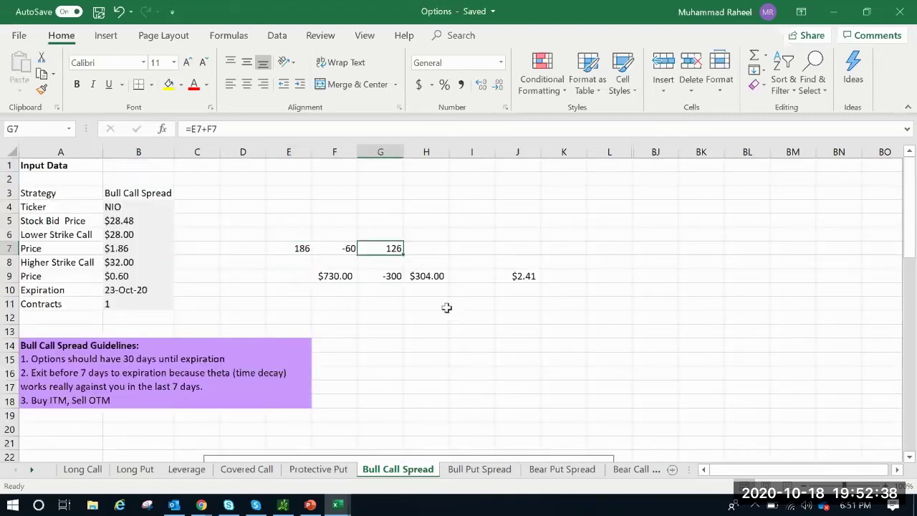
# - Inspect the profit formula for the $35 stock price in B41 and the ROI formula in B27
pyautogui.scroll(-7, 423, 322)
pyautogui.click(154, 443)
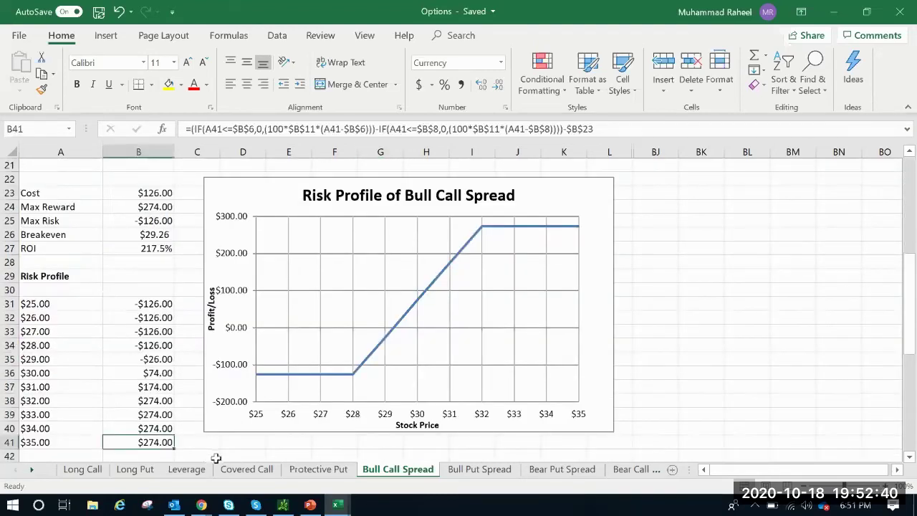
pyautogui.click(157, 249)
pyautogui.click(294, 126)
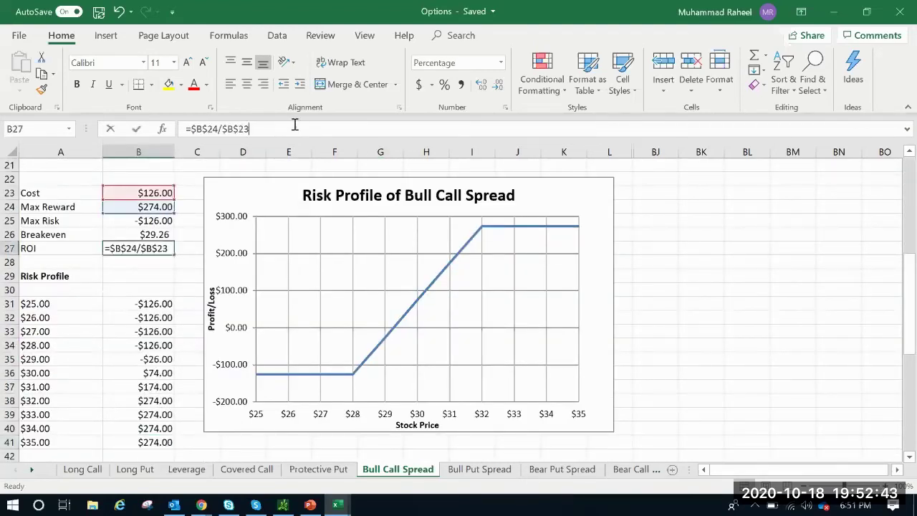
pyautogui.click(135, 278)
pyautogui.click(152, 248)
pyautogui.click(729, 268)
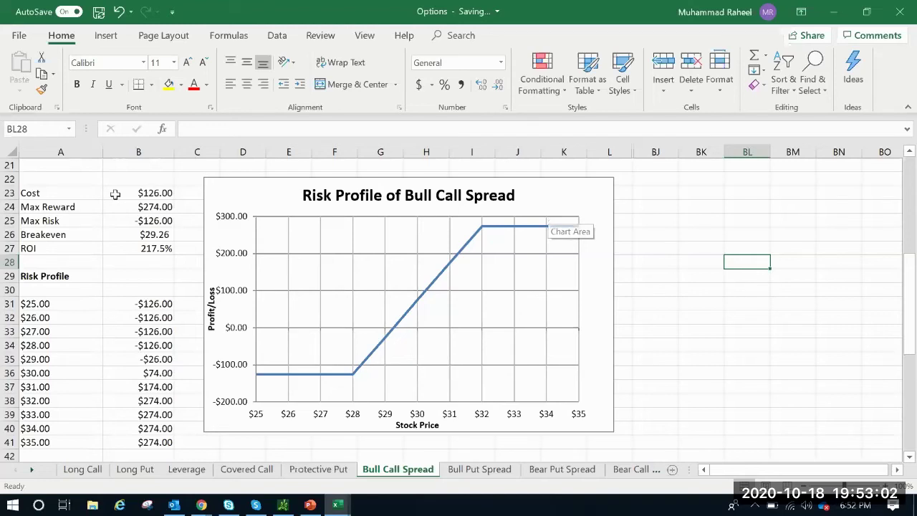
pyautogui.scroll(7, 128, 207)
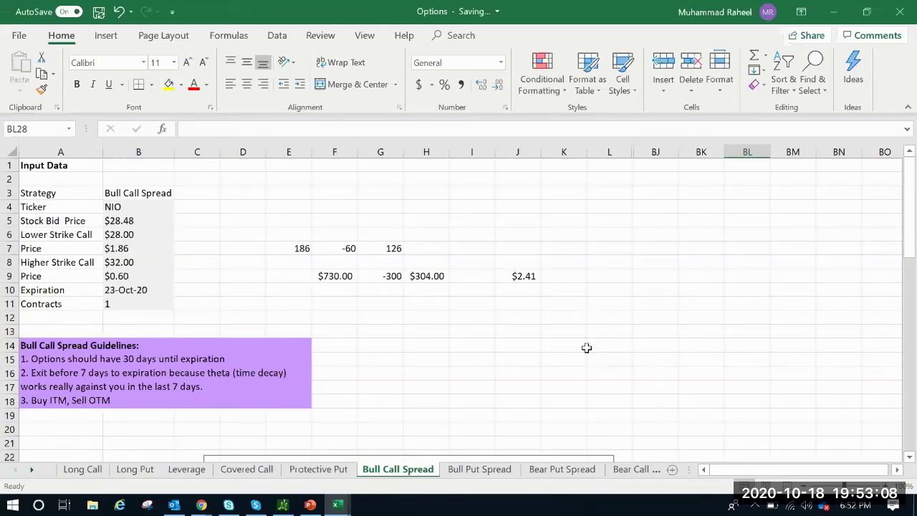
# - Switch to the Zoom meeting in Chrome and check the group chat for questions
pyautogui.click(202, 505)
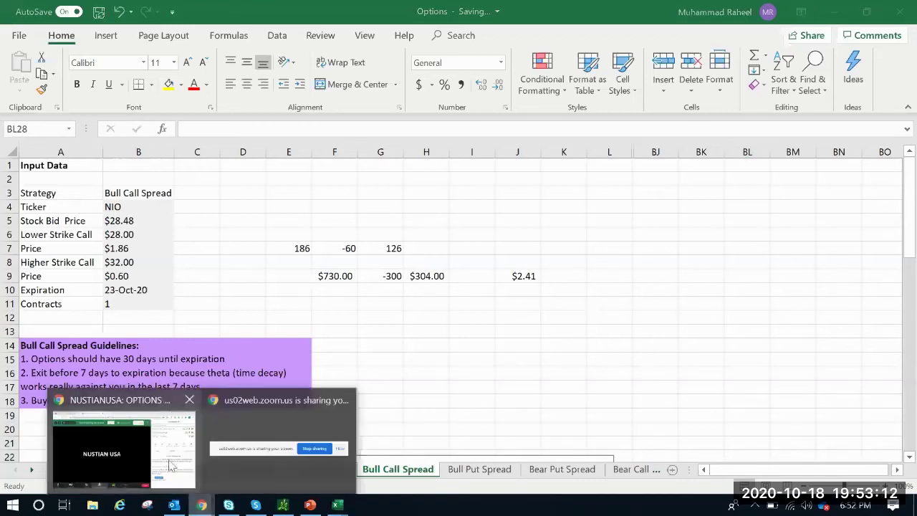
pyautogui.click(124, 448)
pyautogui.scroll(-1, 758, 423)
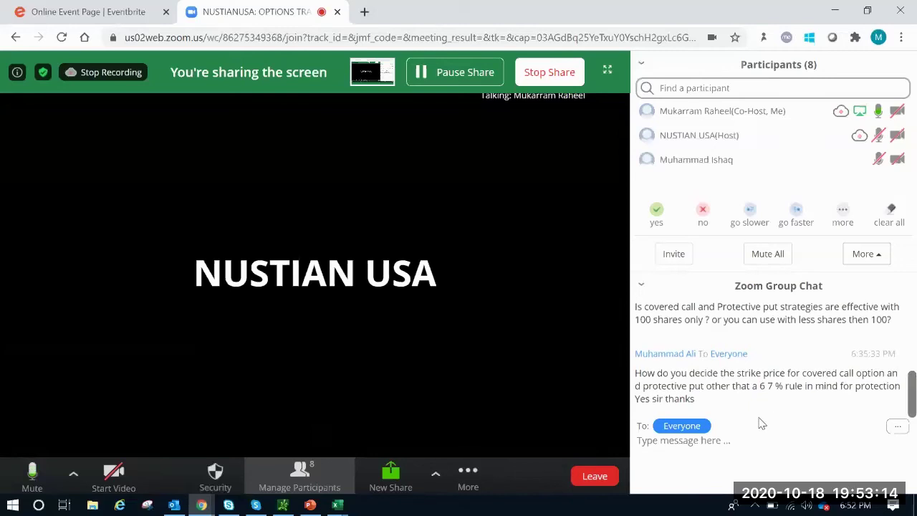
pyautogui.click(201, 506)
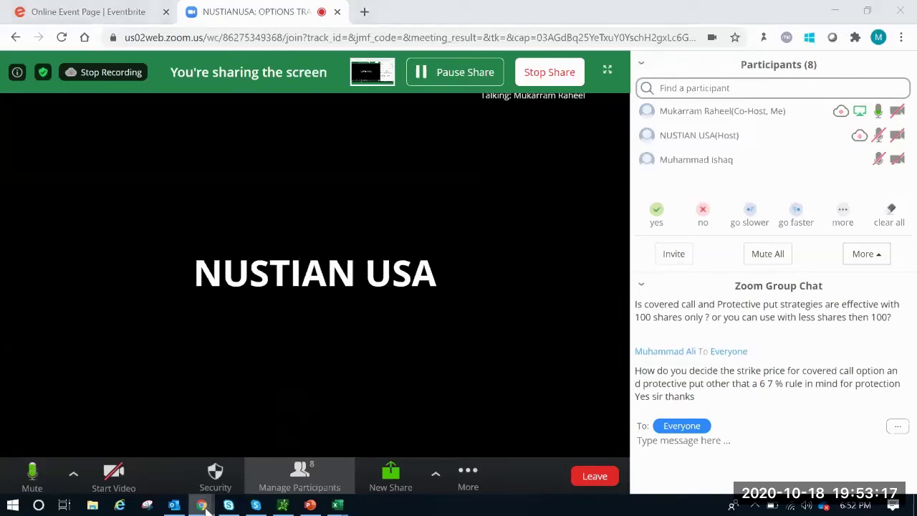
# - Switch to the PowerPoint presentation and highlight the advantage and disadvantage text on the Bull Call Spread slide
pyautogui.click(316, 506)
pyautogui.scroll(-3, 76, 387)
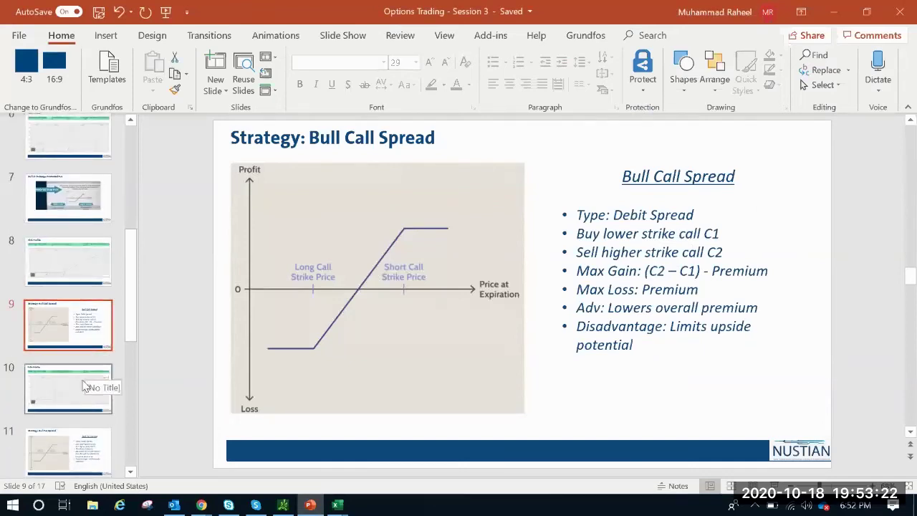
pyautogui.moveTo(610, 308); pyautogui.dragTo(758, 307)
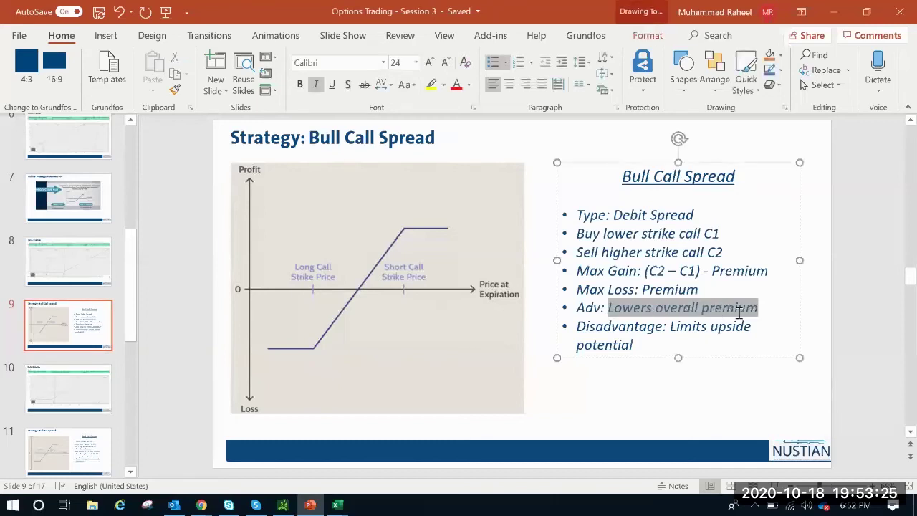
pyautogui.click(844, 358)
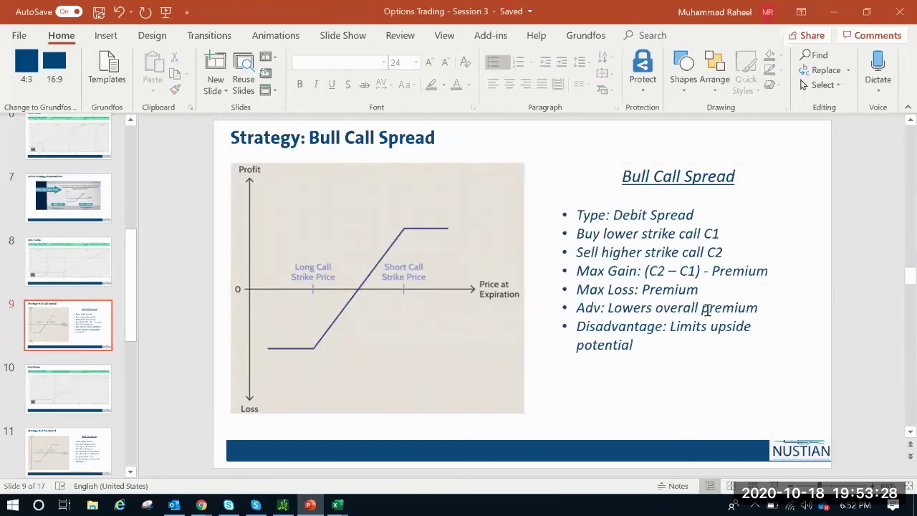
pyautogui.moveTo(670, 327); pyautogui.dragTo(705, 348)
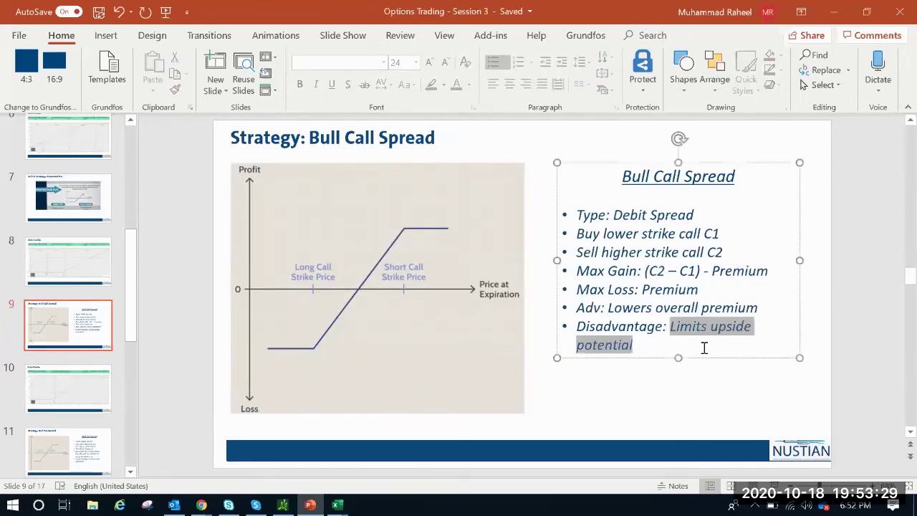
pyautogui.click(848, 426)
# - View the Risk Profile slide 10 and open slide 11, Strategy: Bull Put Spread
pyautogui.click(92, 381)
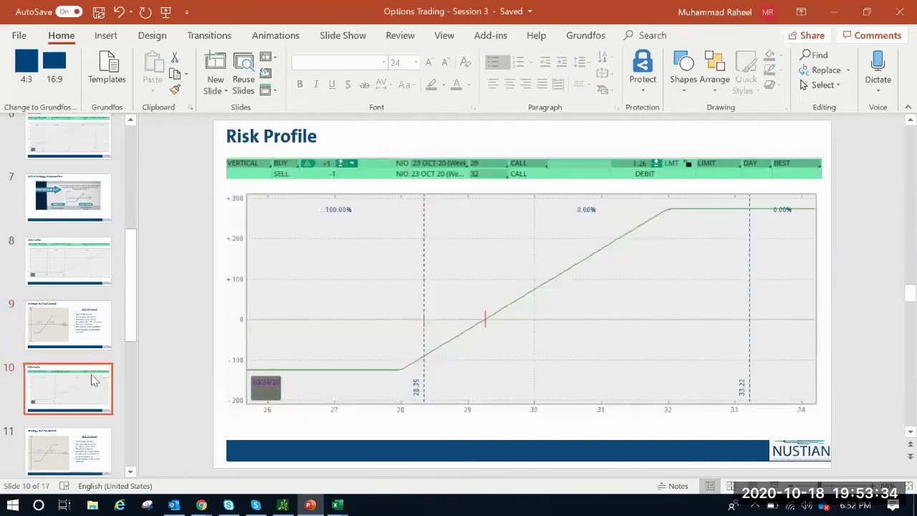
pyautogui.scroll(-3, 93, 382)
pyautogui.scroll(3, 95, 382)
pyautogui.scroll(-2, 96, 381)
pyautogui.click(94, 359)
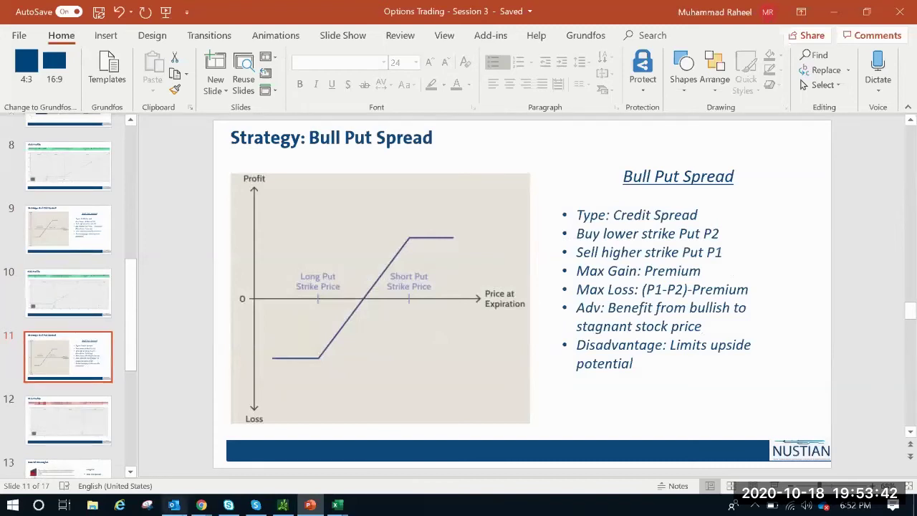
# - Switch back to the Options workbook in Excel
pyautogui.click(337, 505)
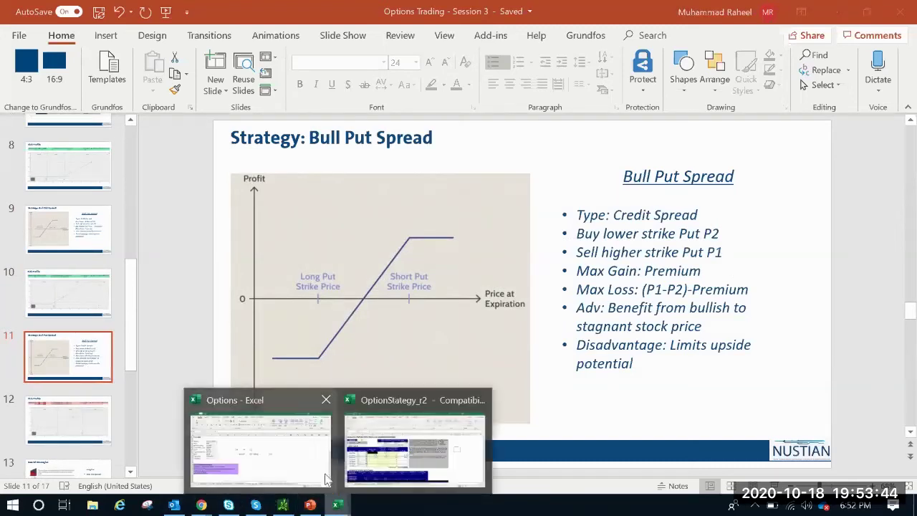
pyautogui.click(245, 459)
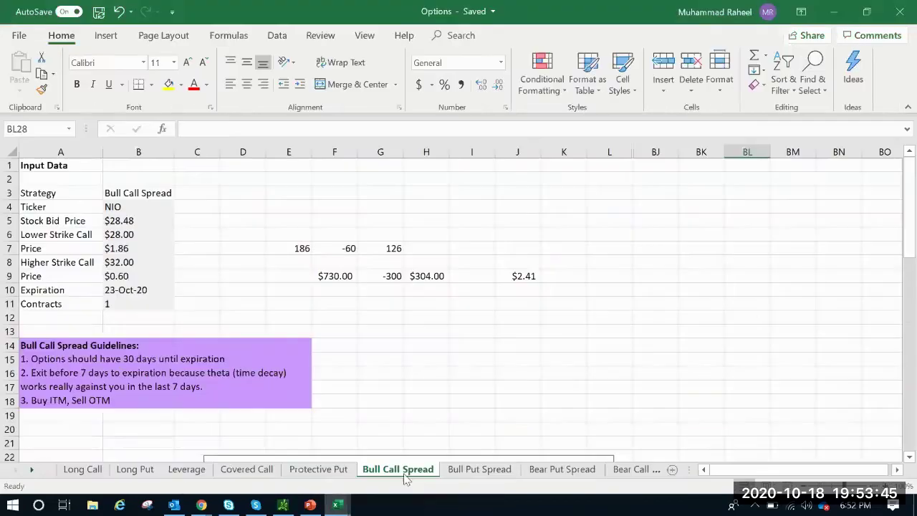
# - Open the Bull Put Spread sheet and review its input data, guidelines, results and risk profile chart
pyautogui.click(479, 469)
pyautogui.scroll(4, 718, 266)
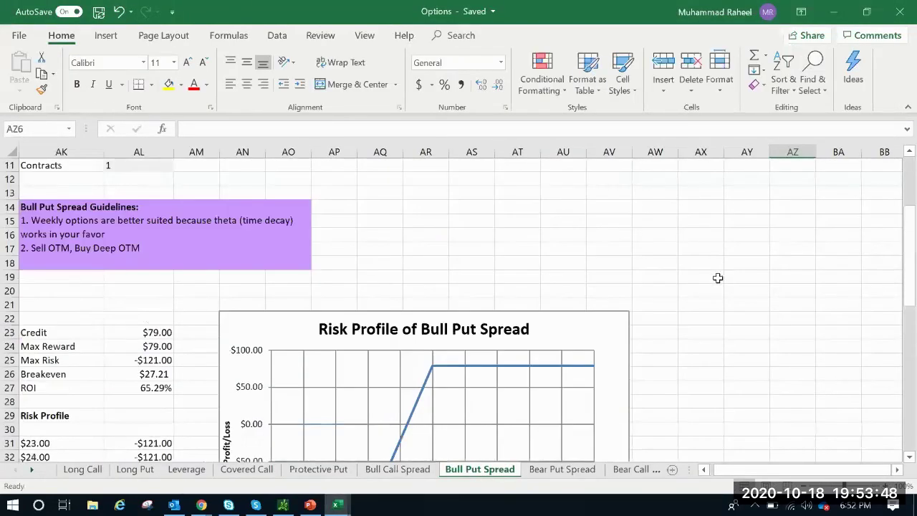
pyautogui.scroll(2, 719, 255)
pyautogui.scroll(2, 691, 264)
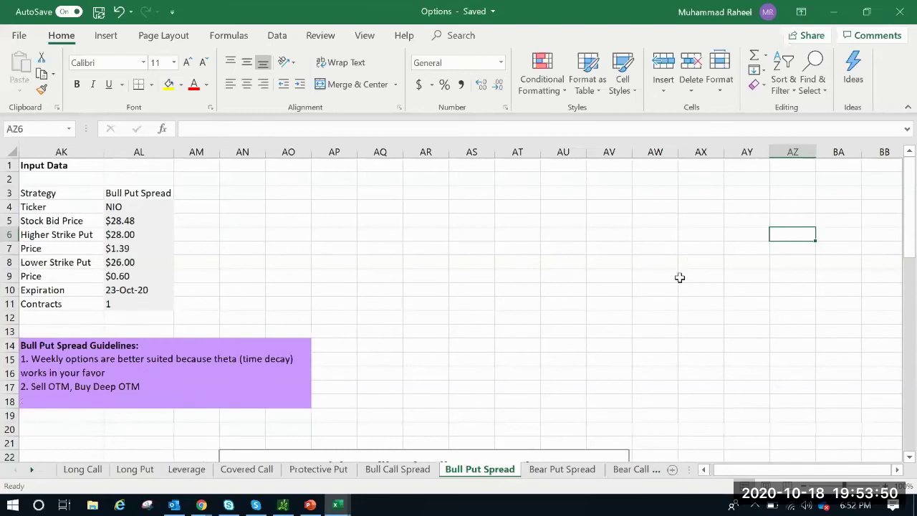
pyautogui.scroll(-2, 680, 277)
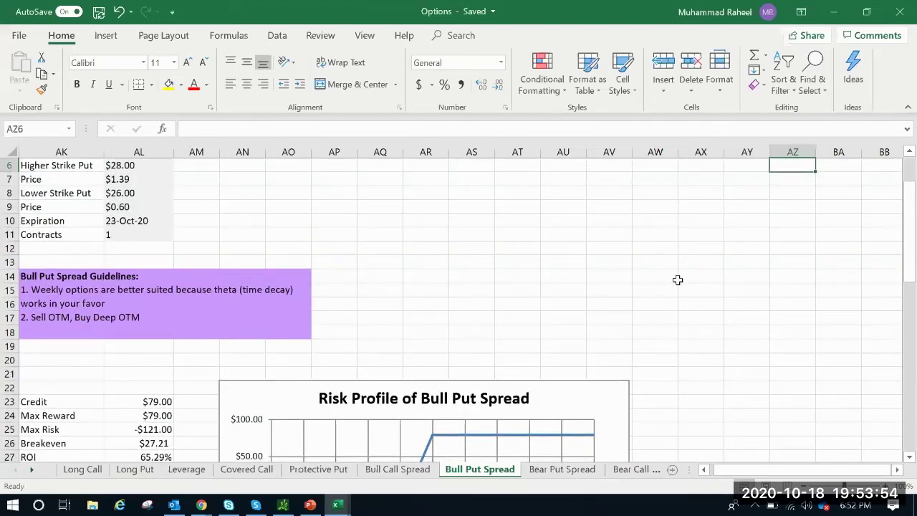
pyautogui.scroll(2, 463, 276)
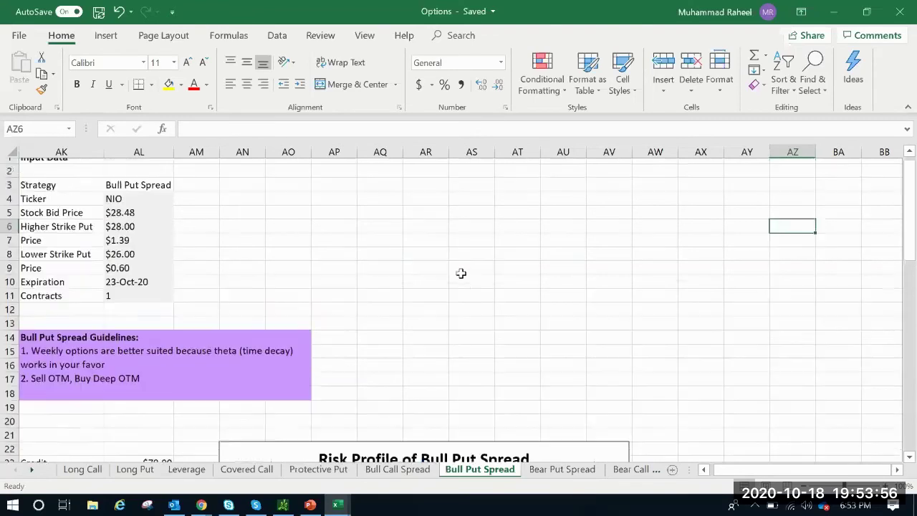
pyautogui.click(463, 279)
pyautogui.scroll(-5, 463, 279)
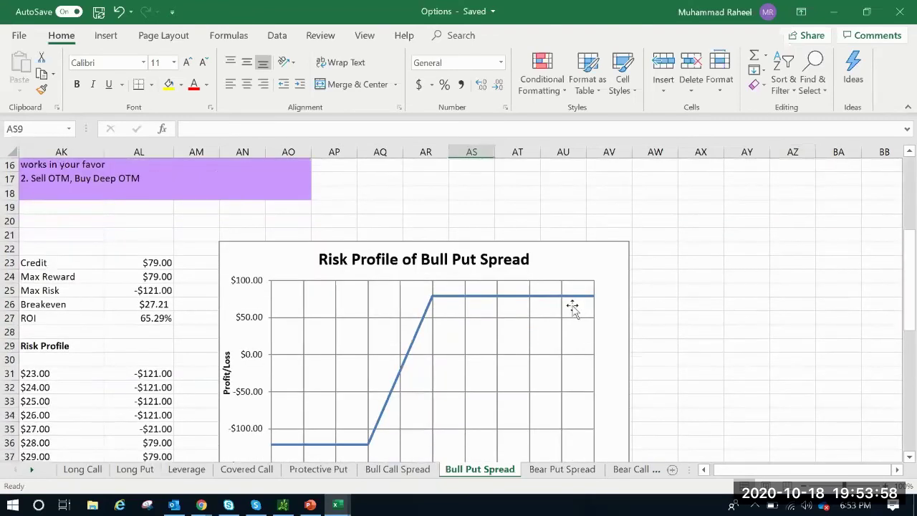
pyautogui.scroll(5, 554, 301)
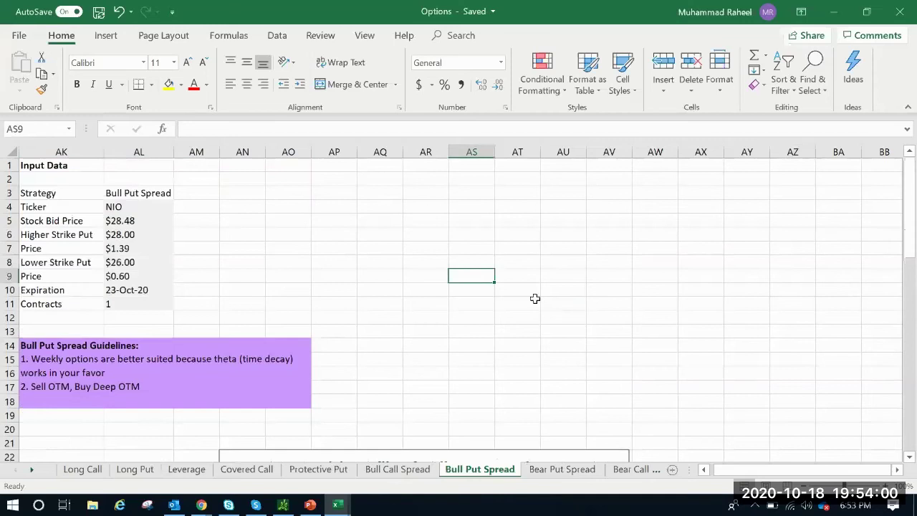
# - Point out the higher strike put and lower strike put values in the Bull Put Spread input data
pyautogui.click(279, 222)
pyautogui.click(126, 234)
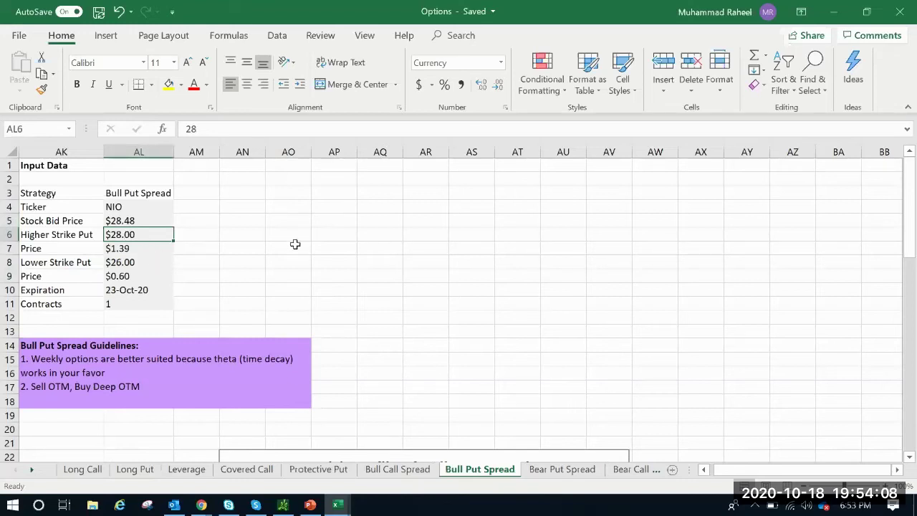
pyautogui.click(294, 241)
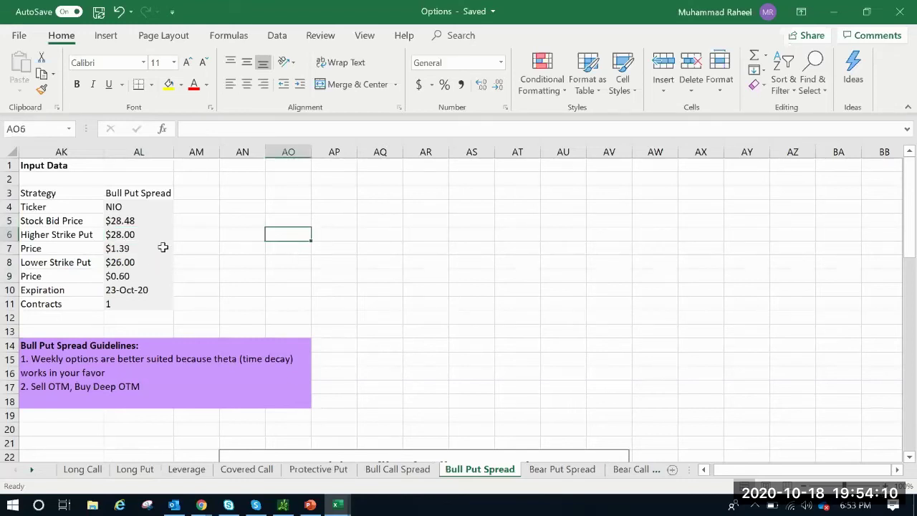
pyautogui.click(132, 262)
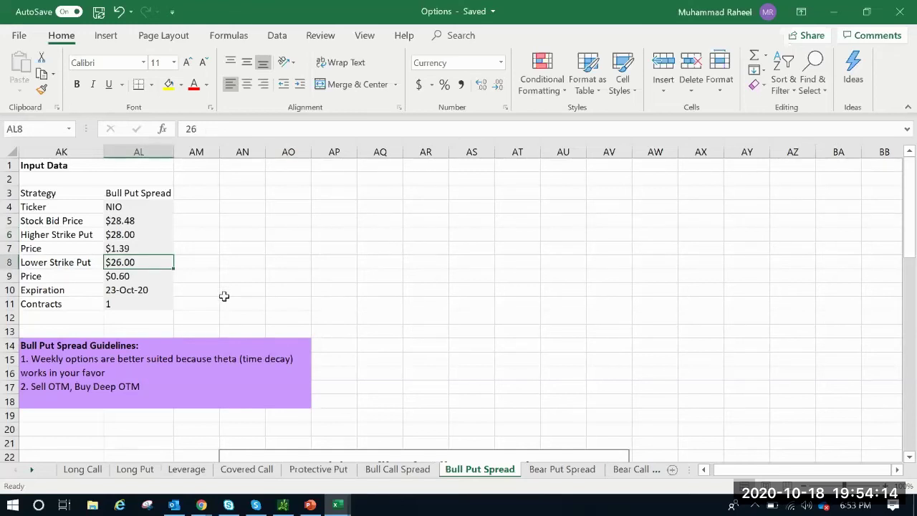
pyautogui.click(286, 236)
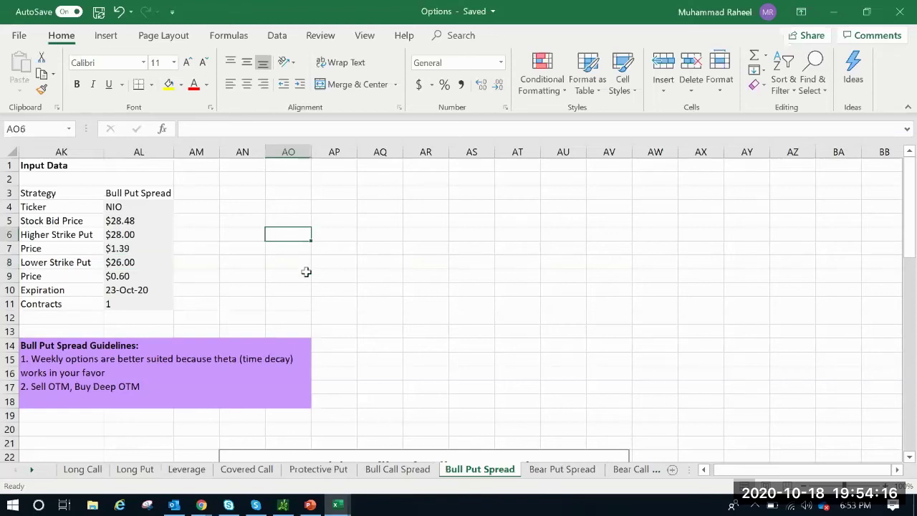
# - Calculate the net credit per share in cell AO6 with the formula =AL7-AL9
pyautogui.click(141, 237)
pyautogui.click(294, 233)
pyautogui.write('=')
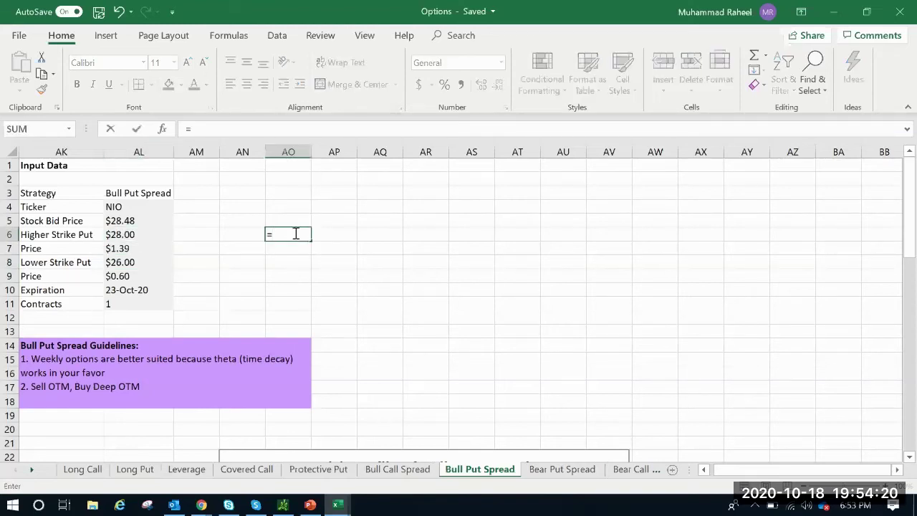
pyautogui.click(127, 248)
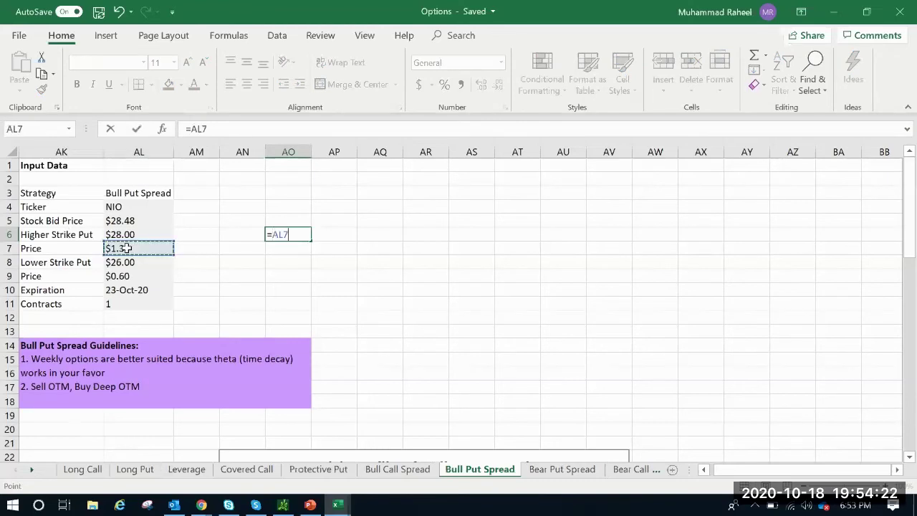
pyautogui.write('-')
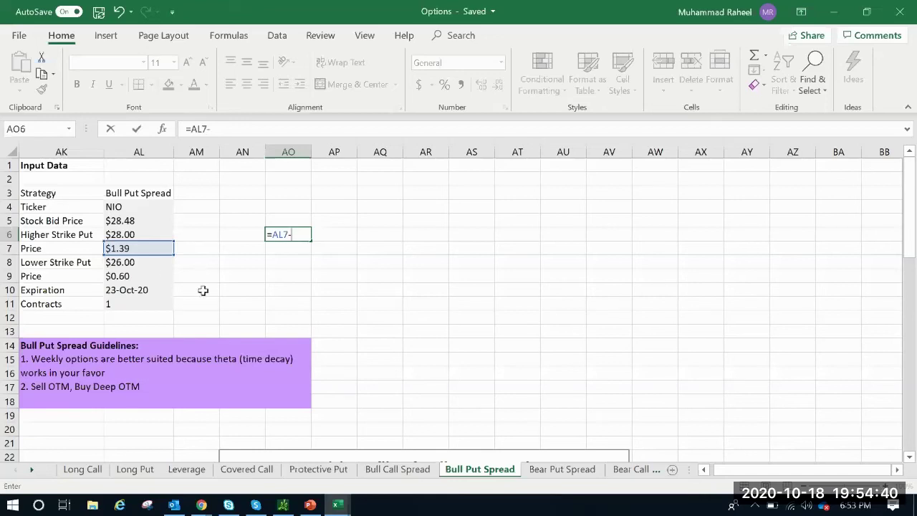
pyautogui.click(139, 276)
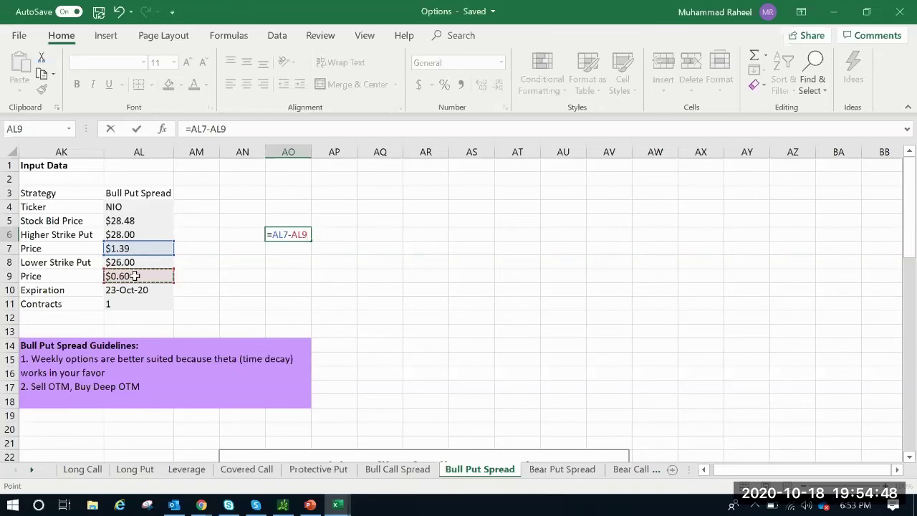
pyautogui.click(233, 133)
pyautogui.press('Return')
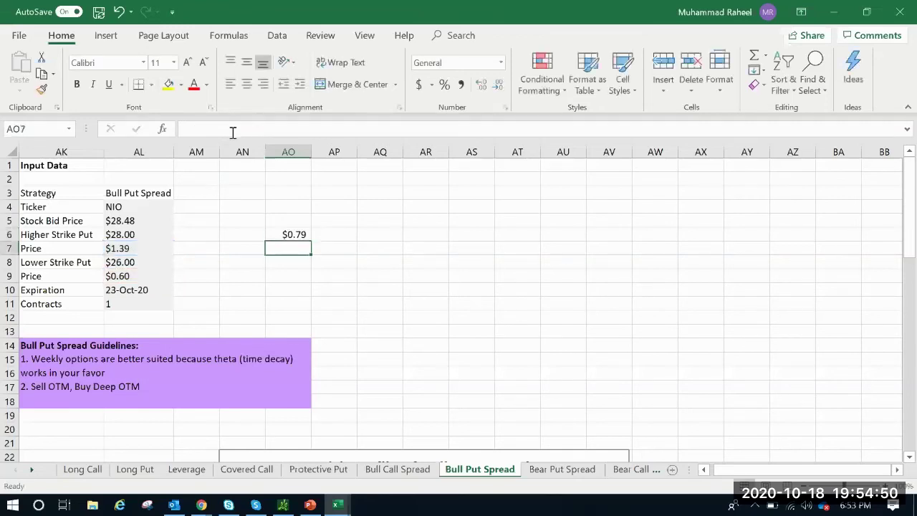
# - Change the formula in AO6 to =(AL7-AL9)*100 to give the credit per contract
pyautogui.click(301, 235)
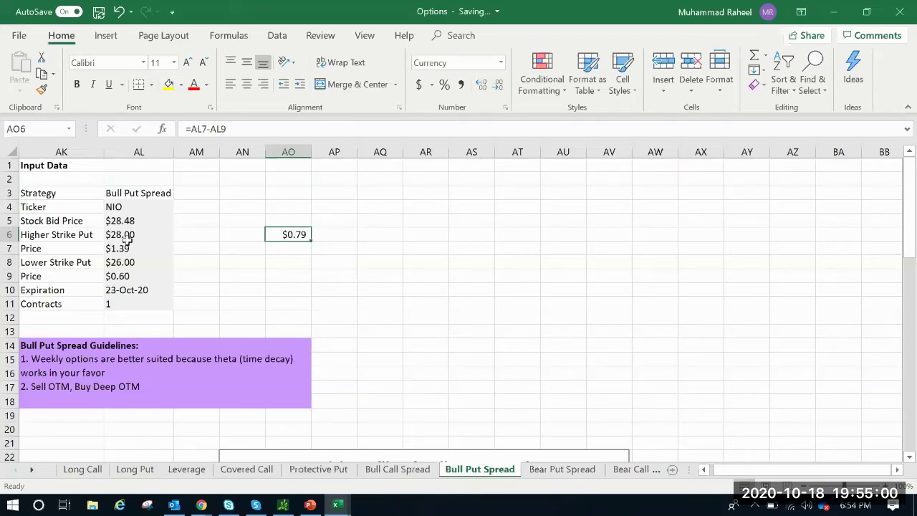
pyautogui.scroll(-5, 411, 294)
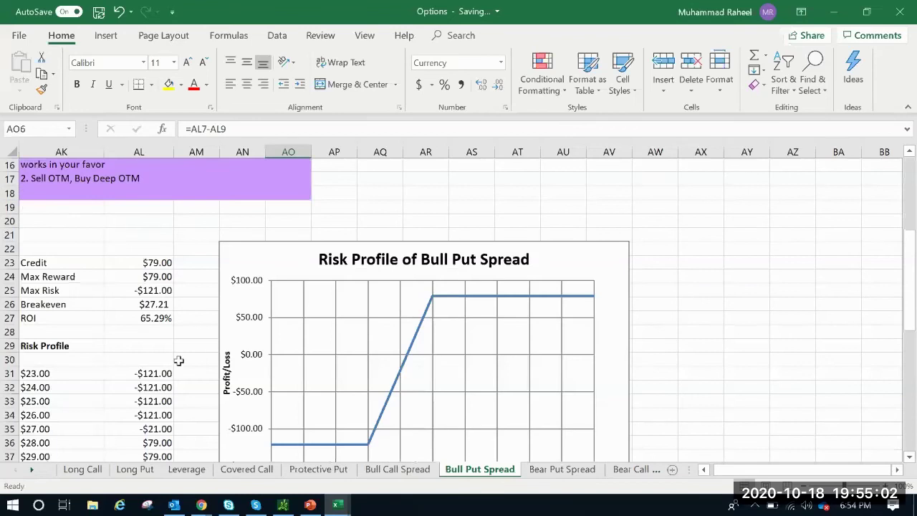
pyautogui.scroll(5, 179, 361)
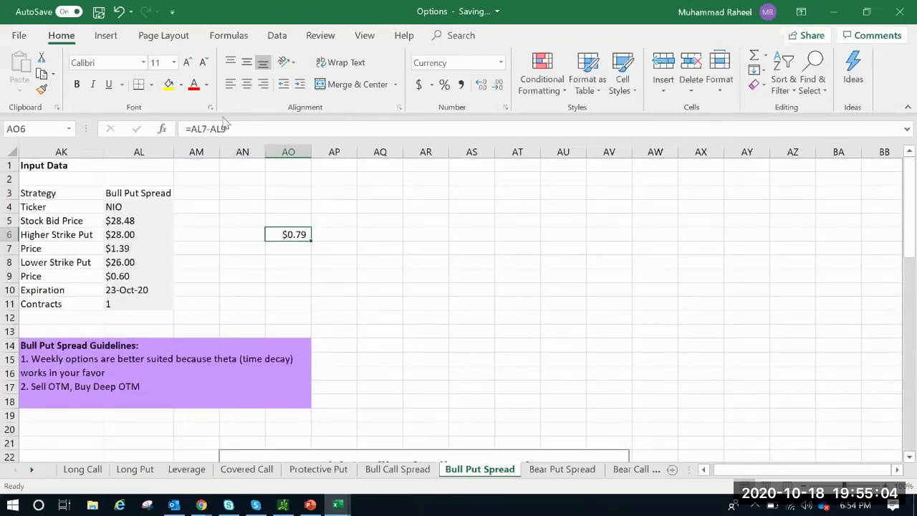
pyautogui.click(198, 128)
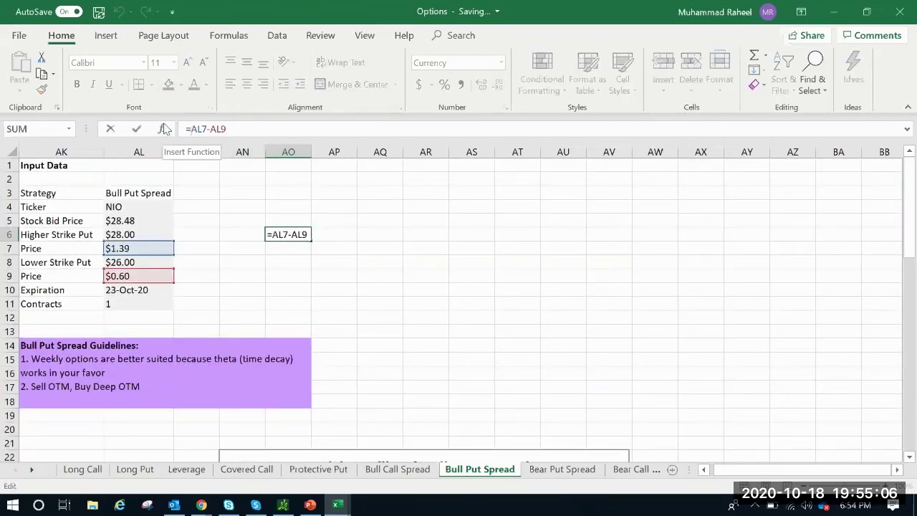
pyautogui.write('(')
pyautogui.write(')*100')
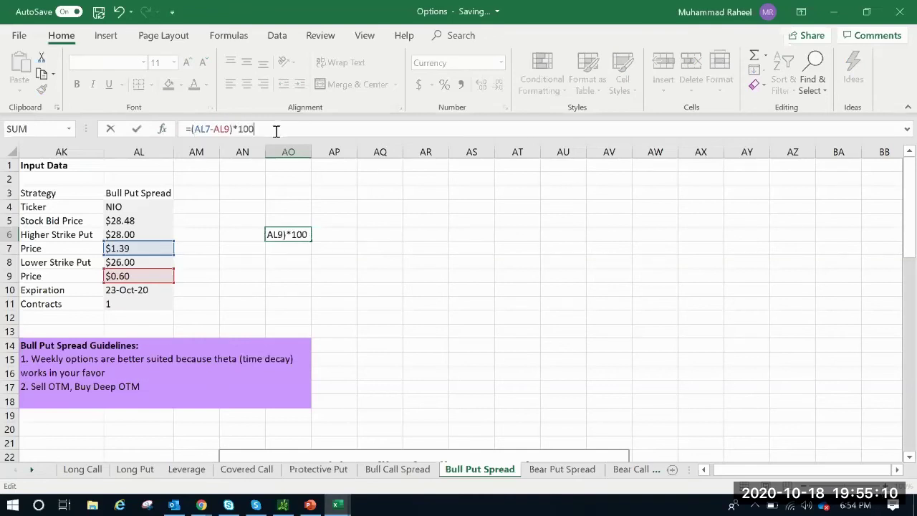
pyautogui.press('Return')
# - Examine the risk profile chart and table, then compare the credit in AO6 with the two put strike prices
pyautogui.scroll(-7, 405, 266)
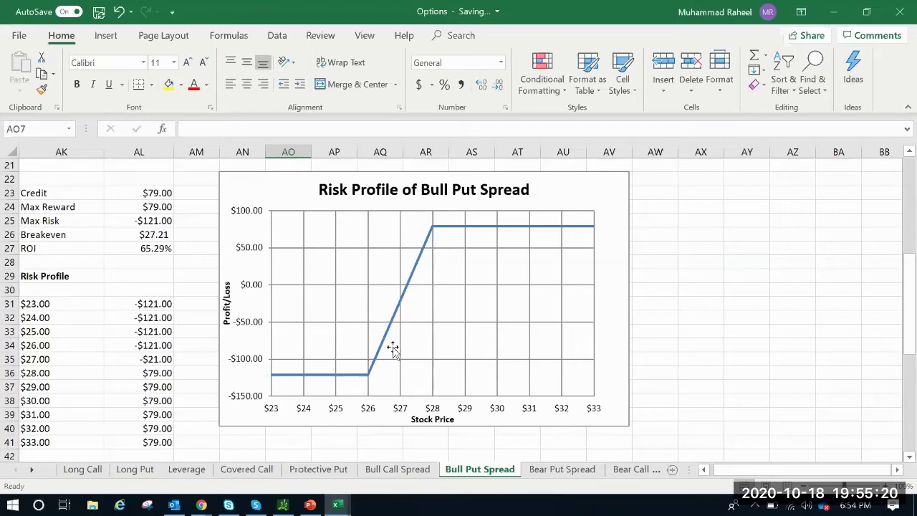
pyautogui.scroll(7, 393, 348)
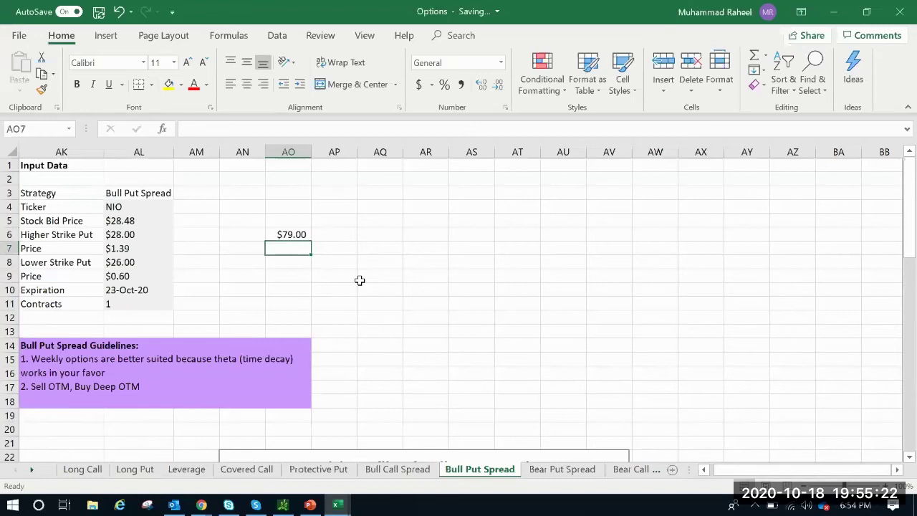
pyautogui.click(380, 233)
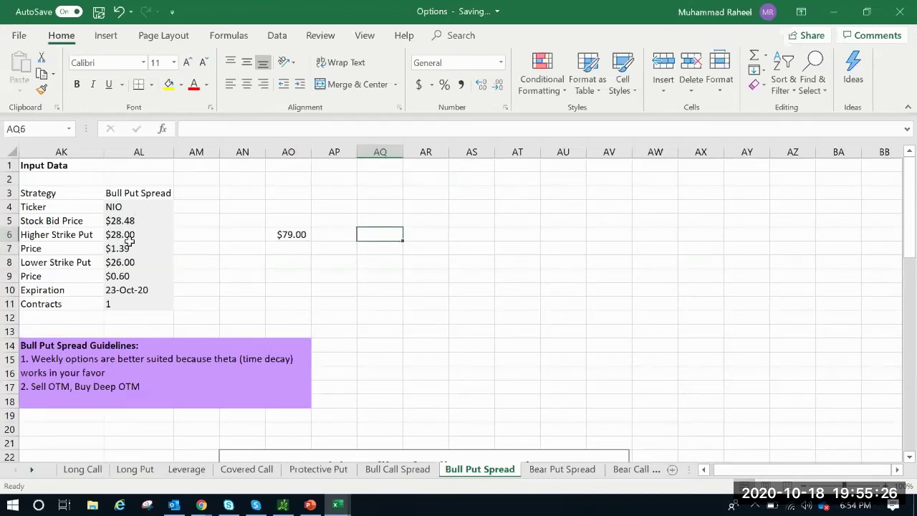
pyautogui.click(279, 235)
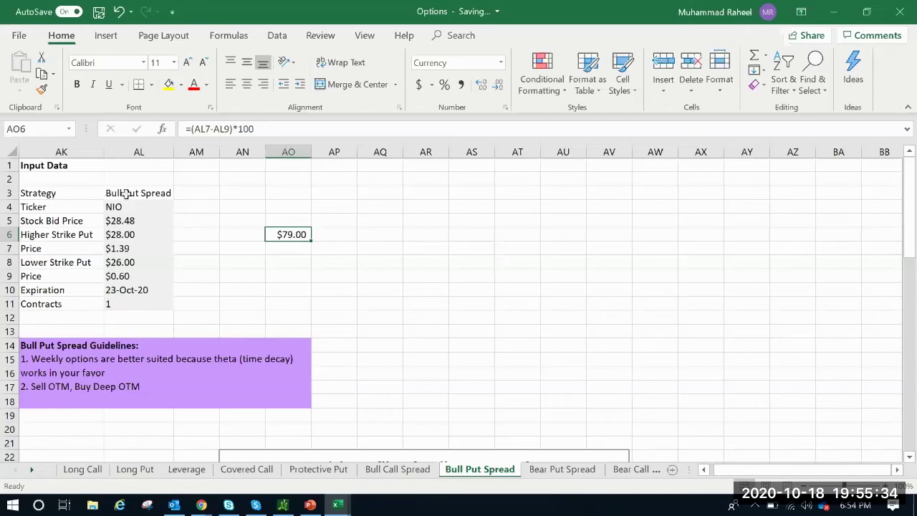
pyautogui.click(127, 235)
pyautogui.click(132, 263)
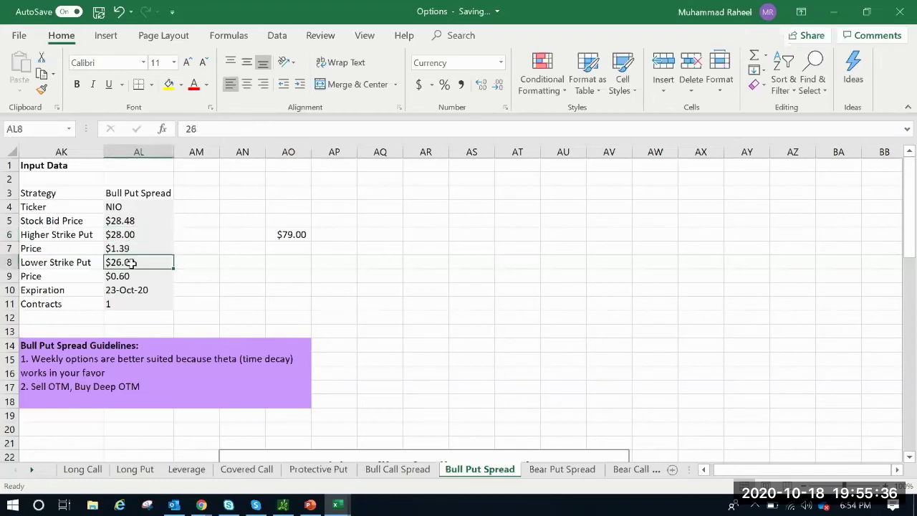
pyautogui.click(275, 235)
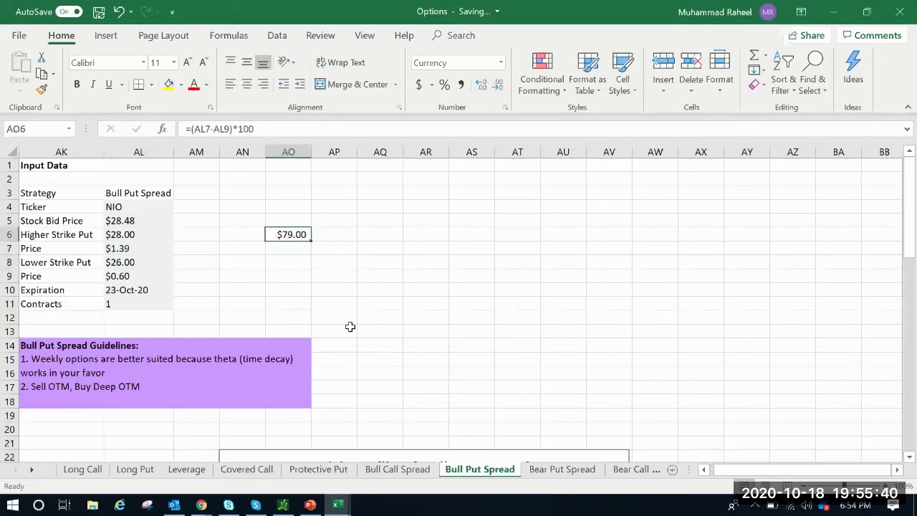
# - Calculate the higher strike put's value at a $23 stock price in AQ6 with =(28-23)*100
pyautogui.click(373, 238)
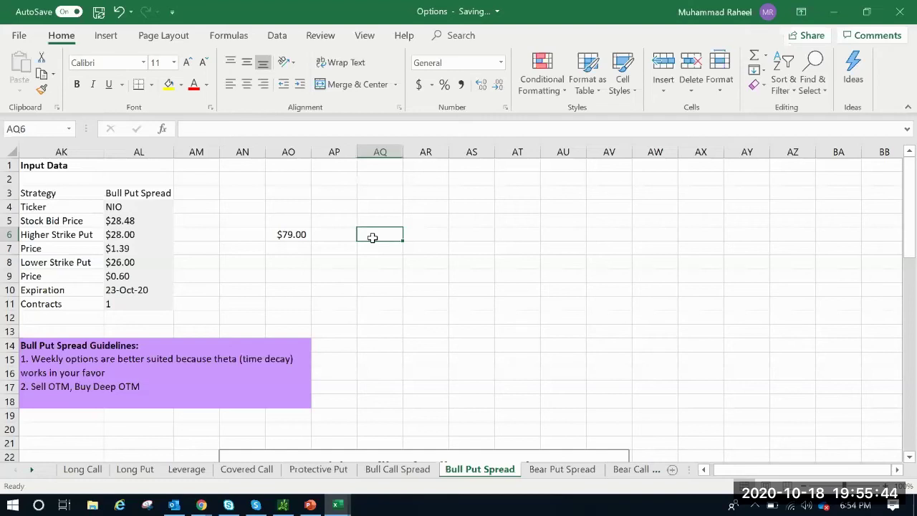
pyautogui.write('(28-23)*100')
pyautogui.press('Return')
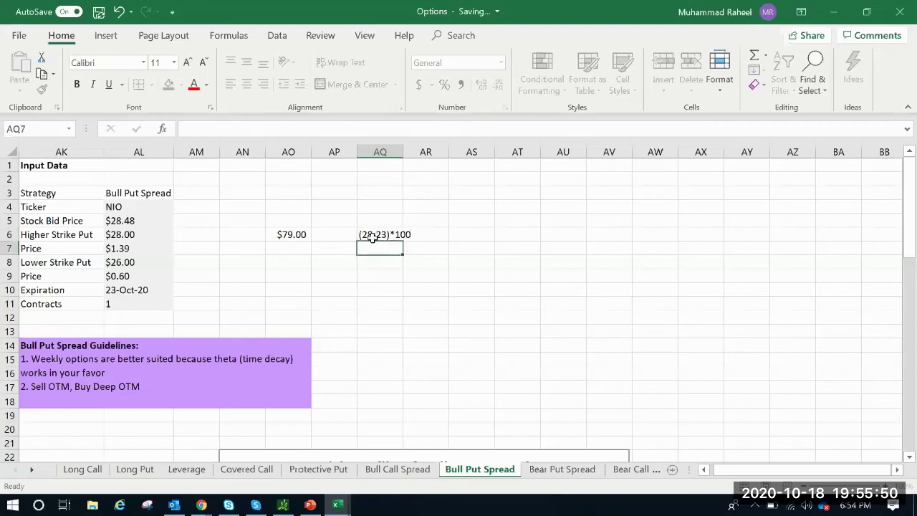
pyautogui.click(372, 237)
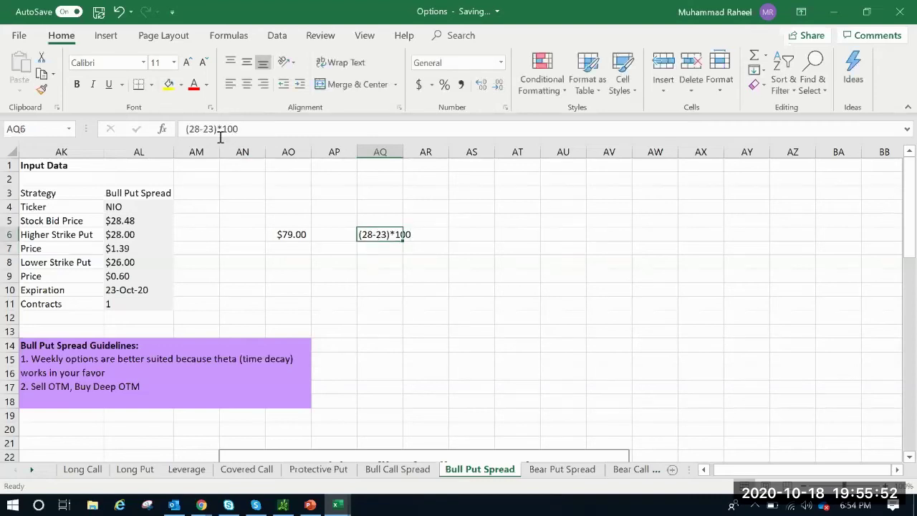
pyautogui.click(185, 129)
pyautogui.write('=')
pyautogui.press('Return')
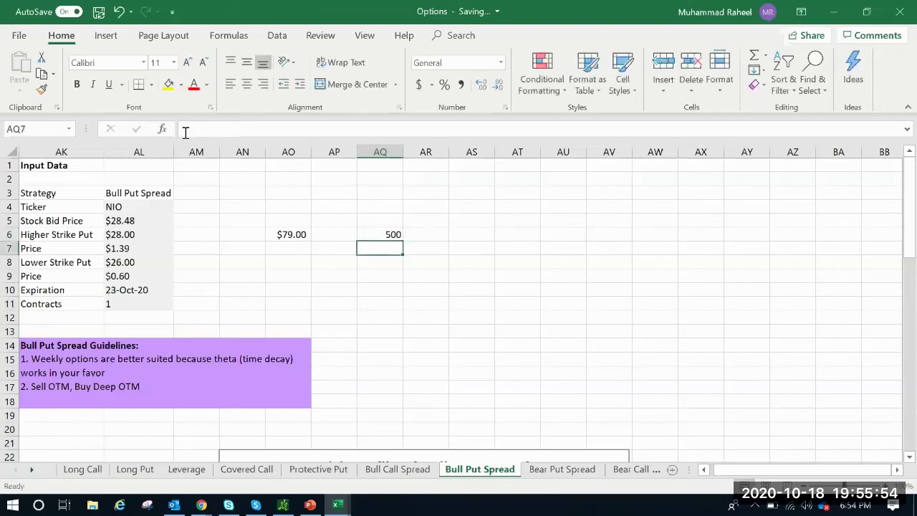
# - Calculate the lower strike put's value at a $23 stock price in AQ7 with =(26-23)*100
pyautogui.click(388, 232)
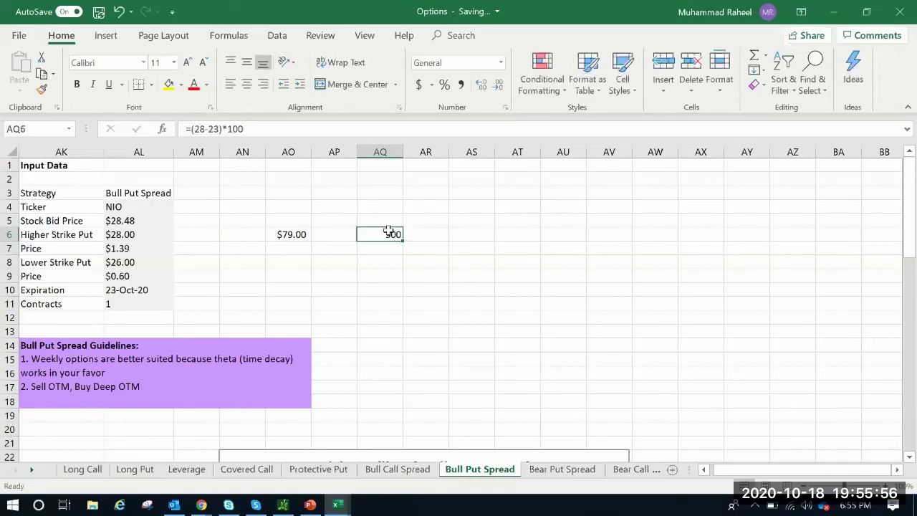
pyautogui.click(393, 247)
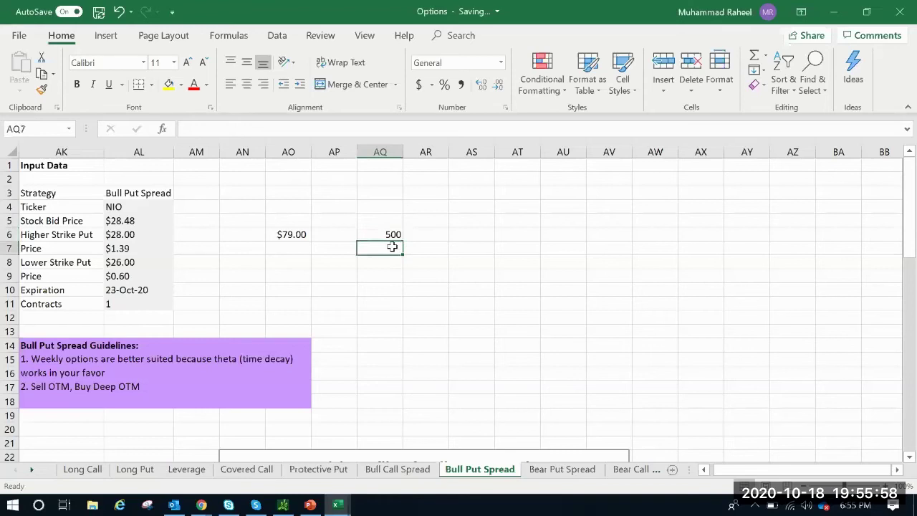
pyautogui.click(124, 262)
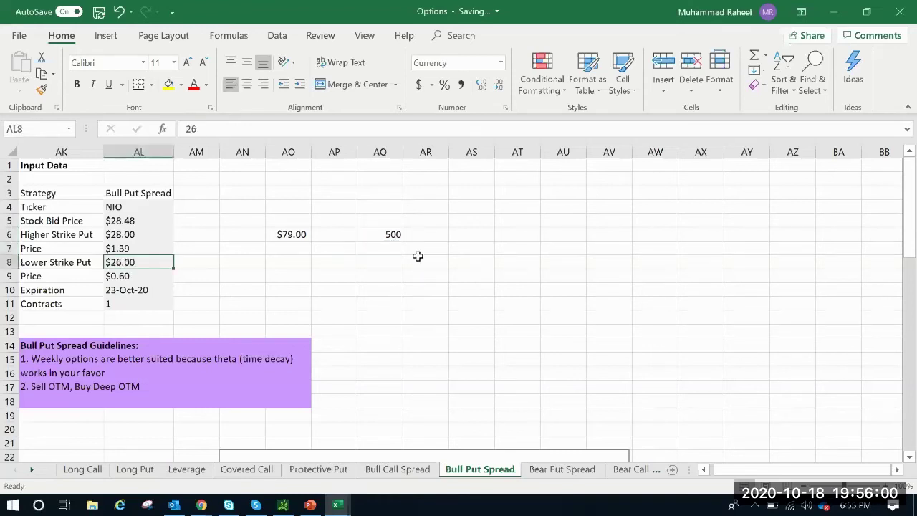
pyautogui.click(392, 247)
pyautogui.write('=(')
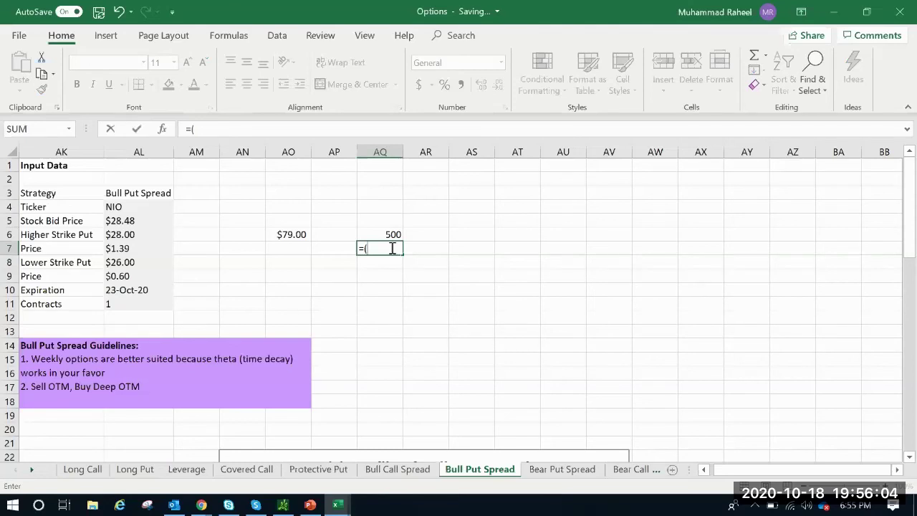
pyautogui.write('26-23)*100')
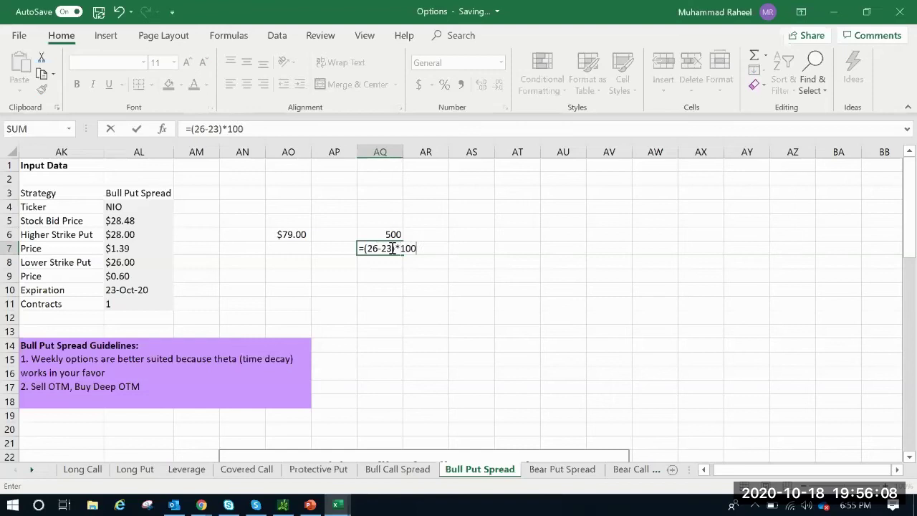
pyautogui.press('Return')
pyautogui.click(392, 247)
# - Make the sold put's value in AQ6 negative by changing its formula to =-(28-23)*100
pyautogui.click(391, 234)
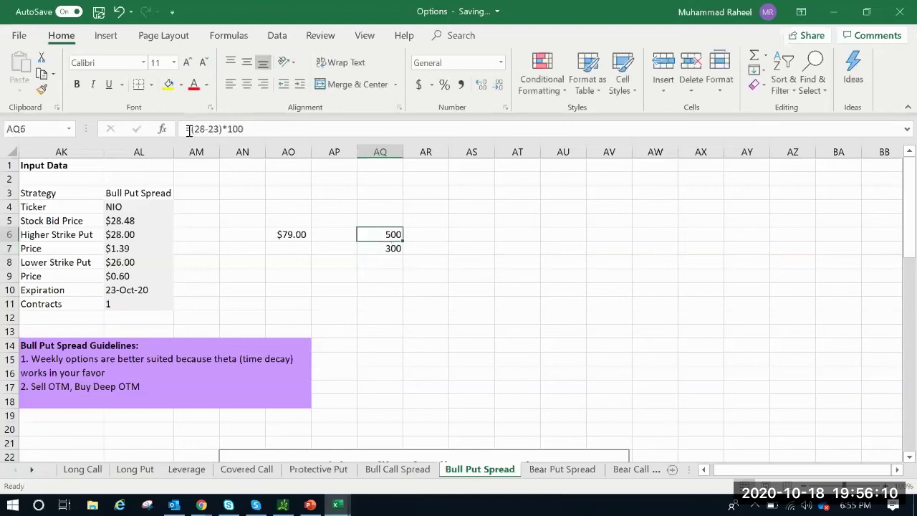
pyautogui.write('-')
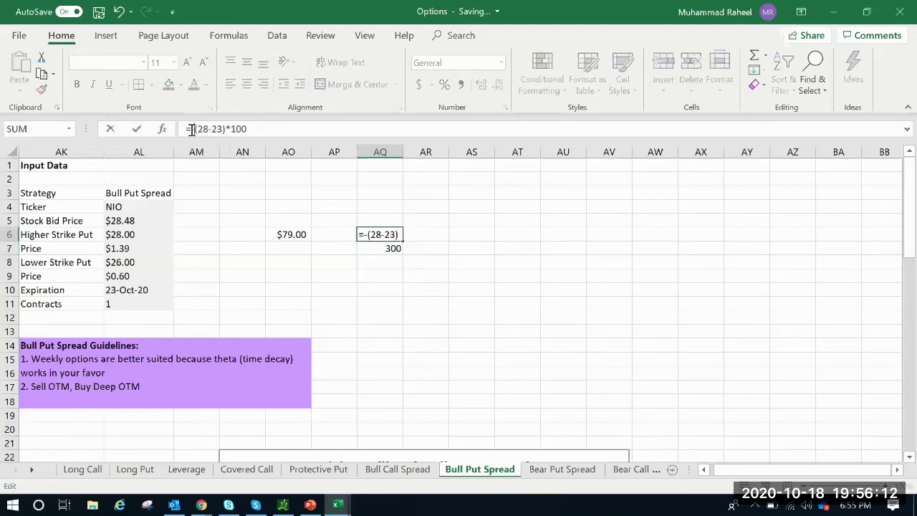
pyautogui.press('Return')
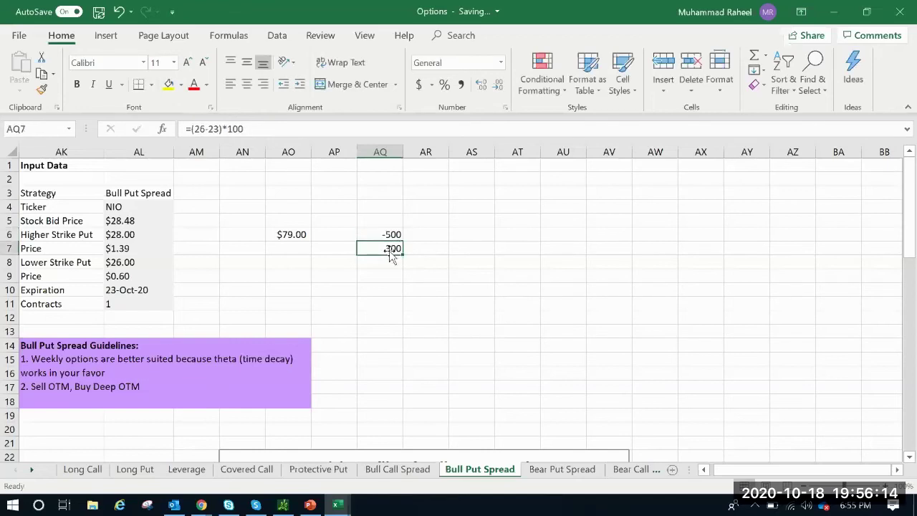
# - Enter the received credit of 79 in cell AQ5, above the two put values
pyautogui.click(391, 220)
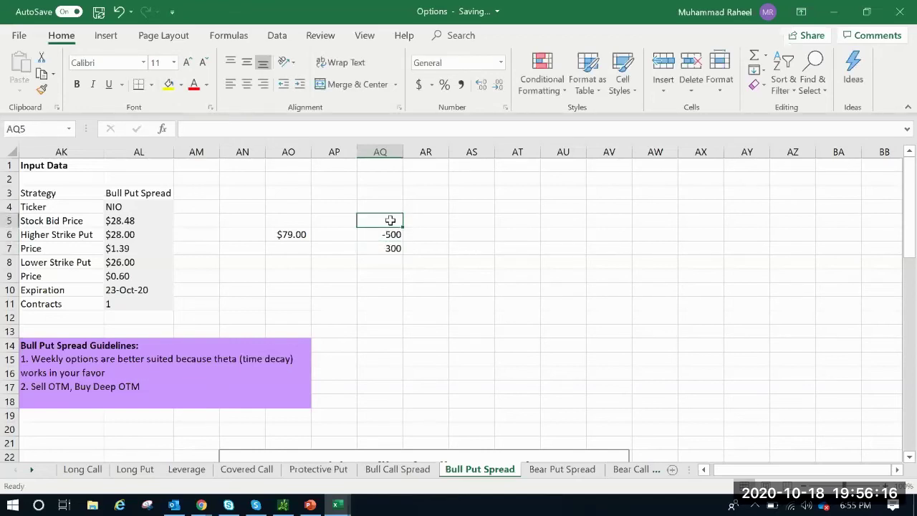
pyautogui.write('70')
pyautogui.write('9')
pyautogui.press('Return')
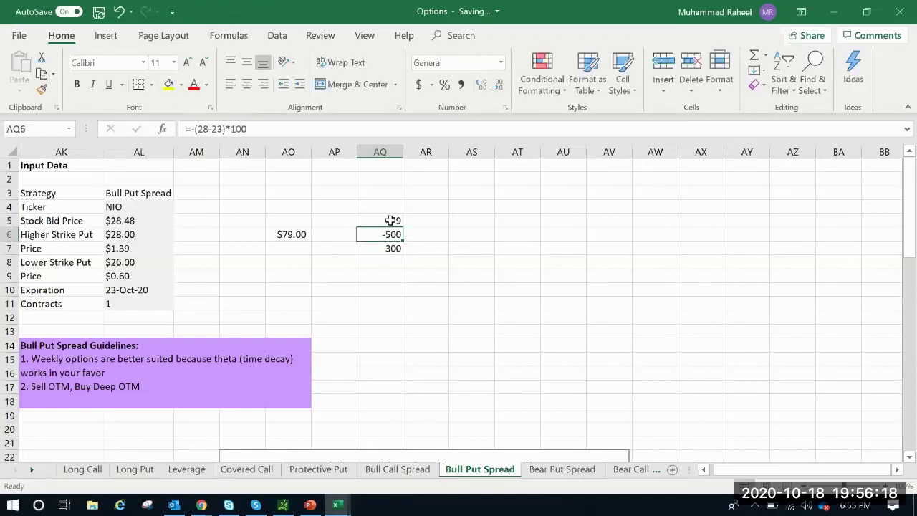
# - Total the credit and both put values in AQ9 with =sum(AQ5:AQ7)
pyautogui.click(388, 276)
pyautogui.write('=s')
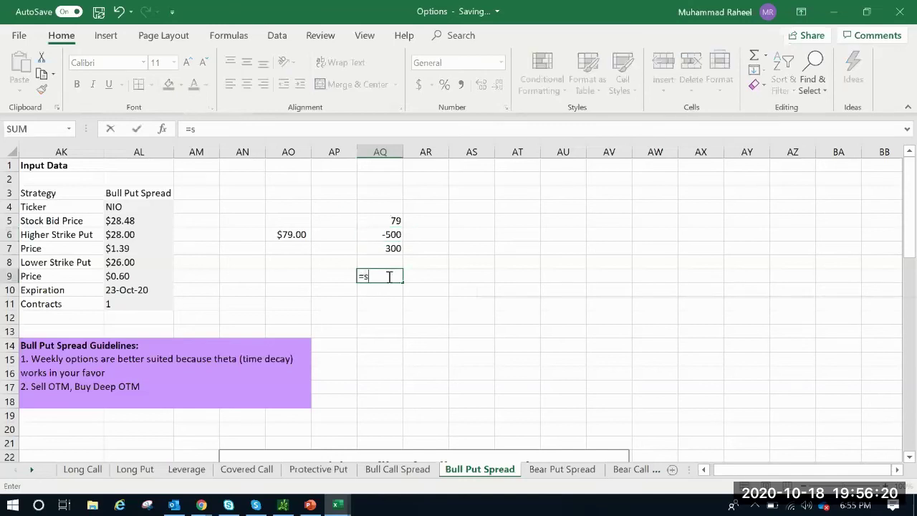
pyautogui.write('um(')
pyautogui.moveTo(391, 220); pyautogui.dragTo(392, 248)
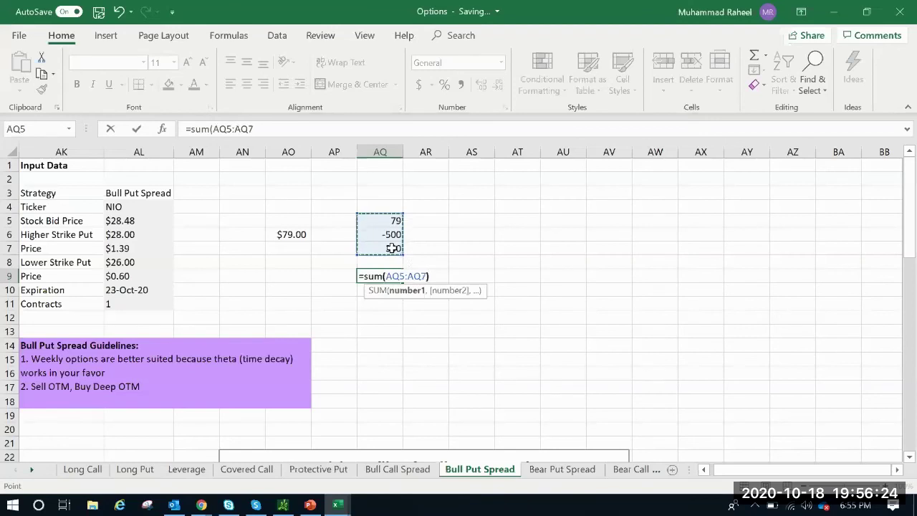
pyautogui.press('Return')
# - Compare the calculated result with the Risk Profile table's losses and gains, and inspect the ROI formula in AL27
pyautogui.scroll(-8, 371, 277)
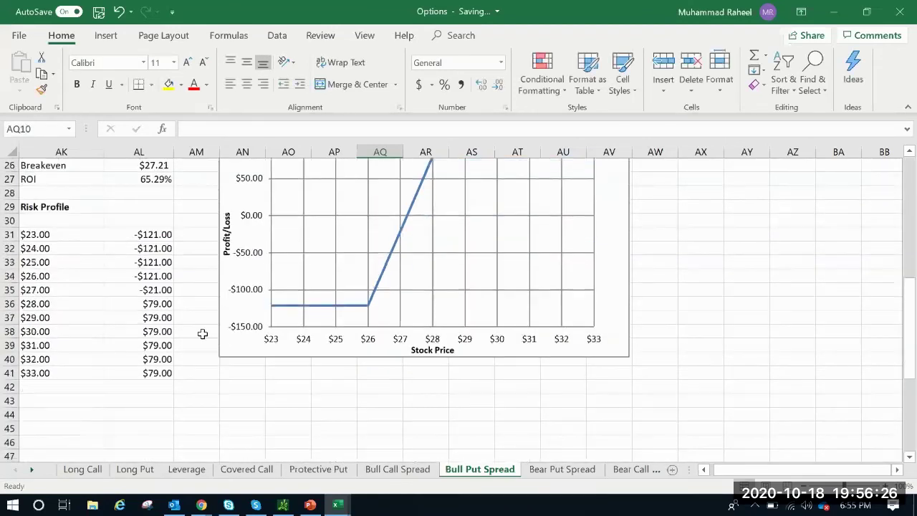
pyautogui.moveTo(146, 234); pyautogui.dragTo(167, 269)
pyautogui.click(684, 331)
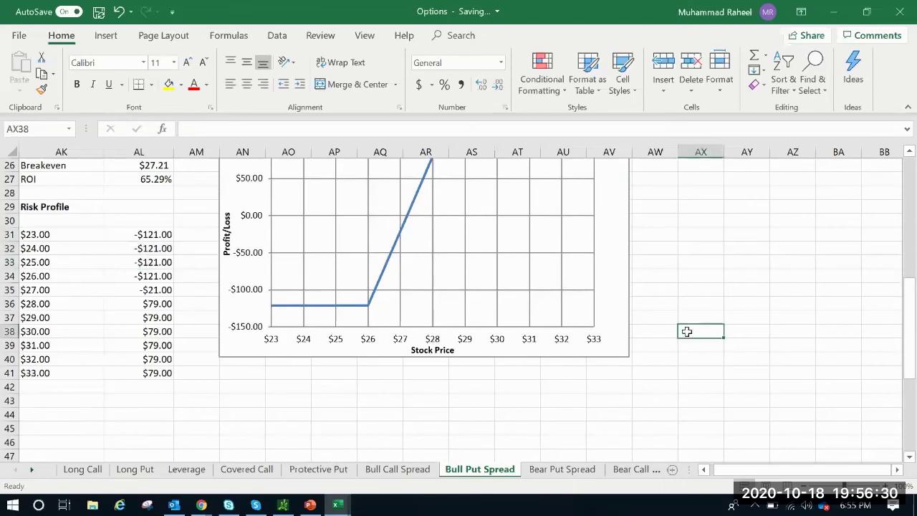
pyautogui.moveTo(157, 234); pyautogui.dragTo(153, 273)
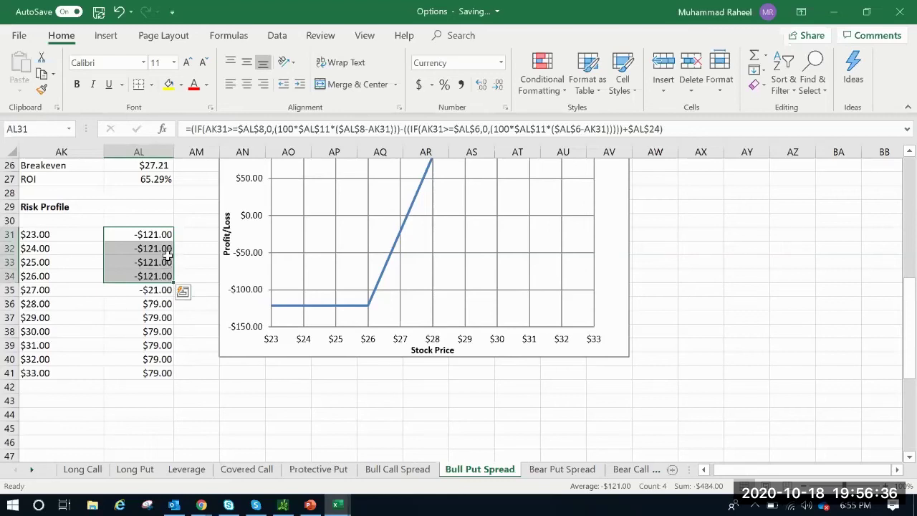
pyautogui.click(161, 316)
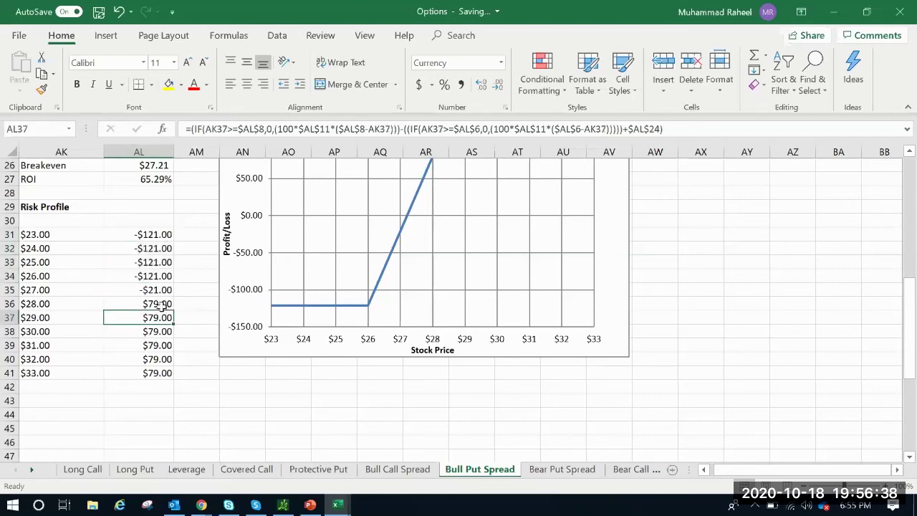
pyautogui.scroll(2, 159, 283)
pyautogui.click(157, 247)
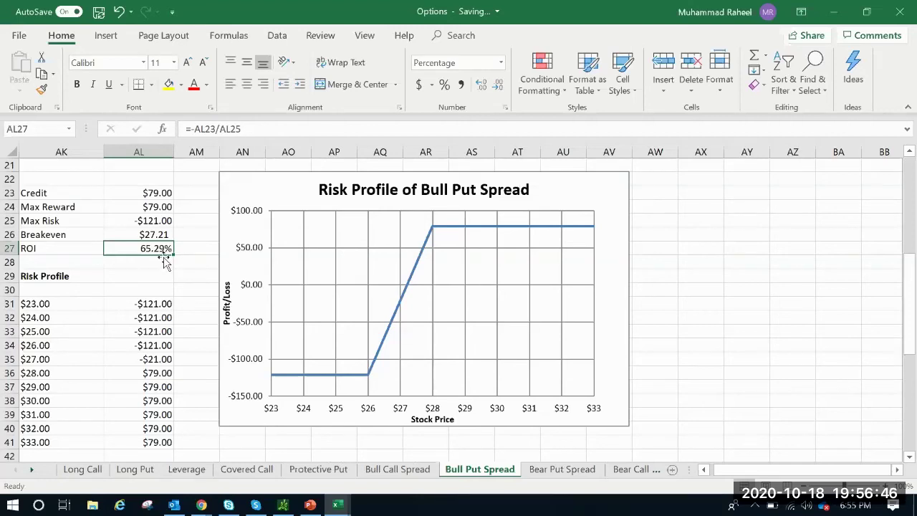
pyautogui.click(250, 130)
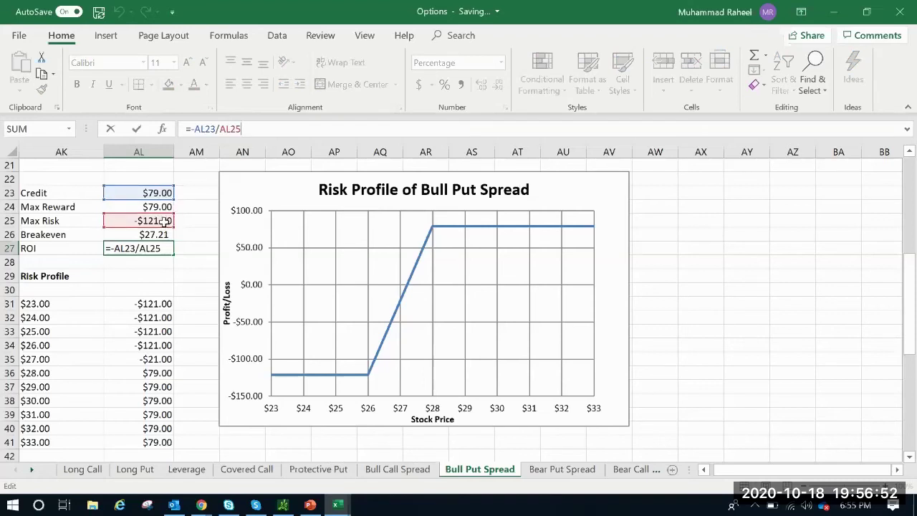
pyautogui.click(193, 191)
# - Review the stock bid price and both put strikes in the input data against the spread's ROI
pyautogui.scroll(4, 188, 192)
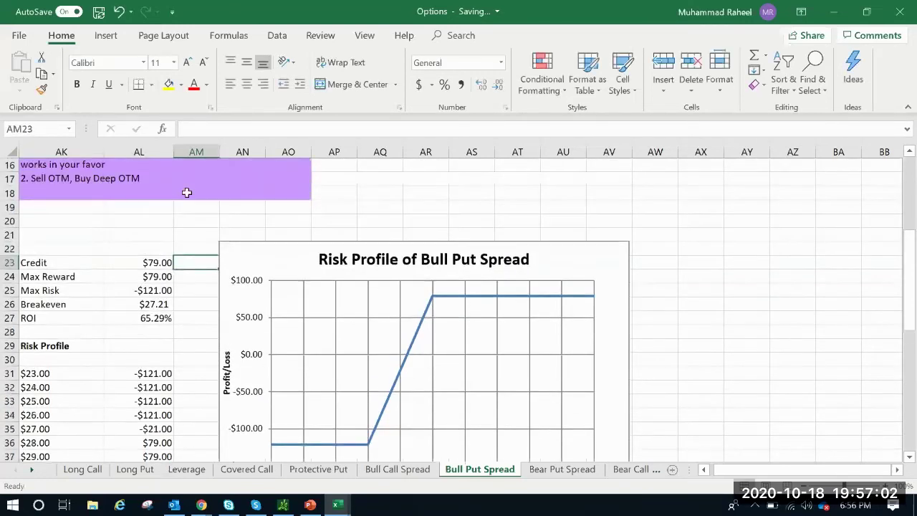
pyautogui.scroll(3, 186, 192)
pyautogui.click(129, 221)
pyautogui.click(129, 237)
pyautogui.click(129, 262)
pyautogui.click(142, 221)
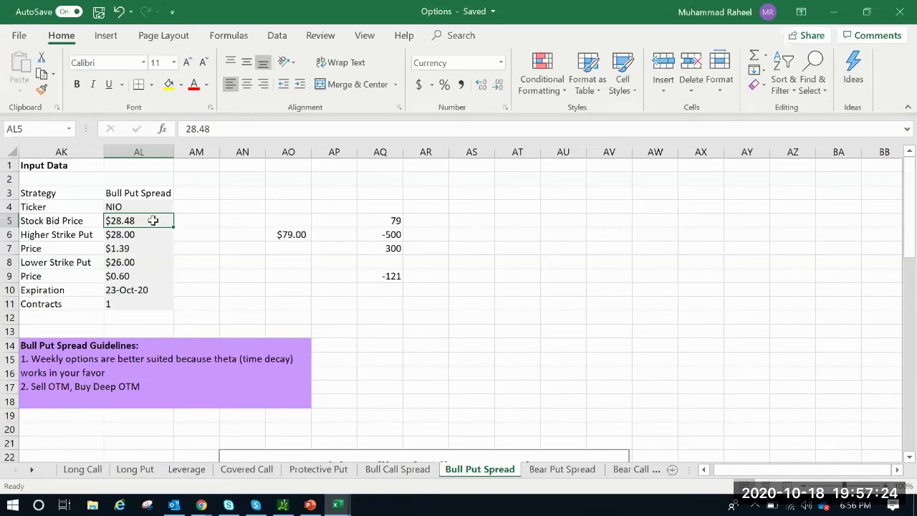
pyautogui.scroll(-3, 141, 370)
pyautogui.click(144, 388)
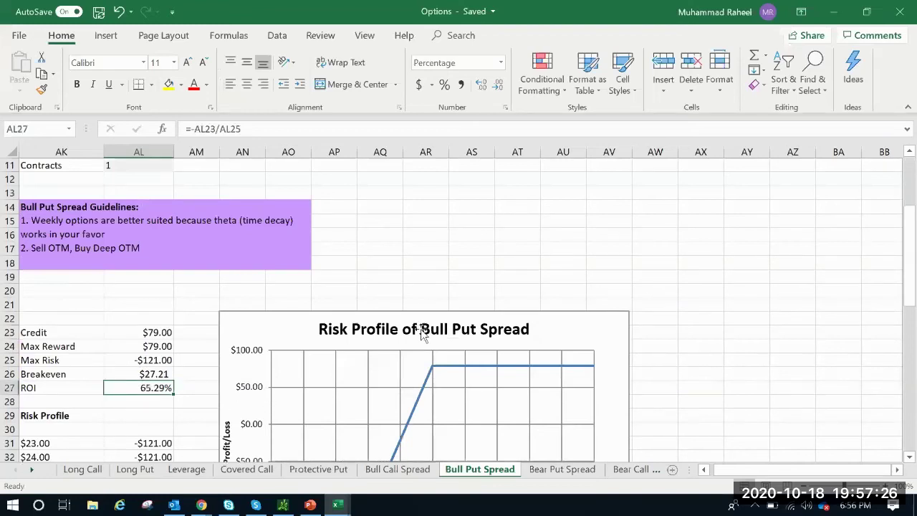
pyautogui.moveTo(552, 233); pyautogui.dragTo(589, 246)
pyautogui.scroll(3, 522, 245)
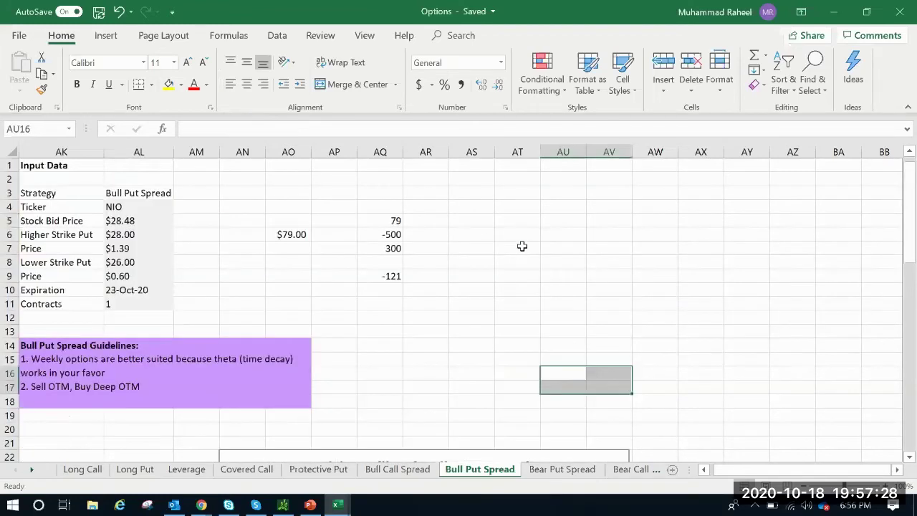
pyautogui.click(386, 358)
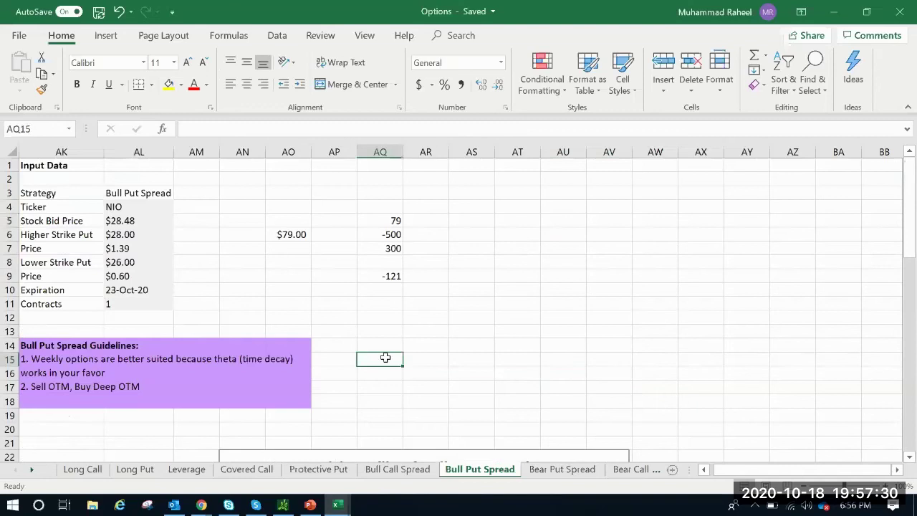
# - Examine the stock bid price and the credit in AQ5 alongside the Breakeven and ROI cells
pyautogui.click(127, 219)
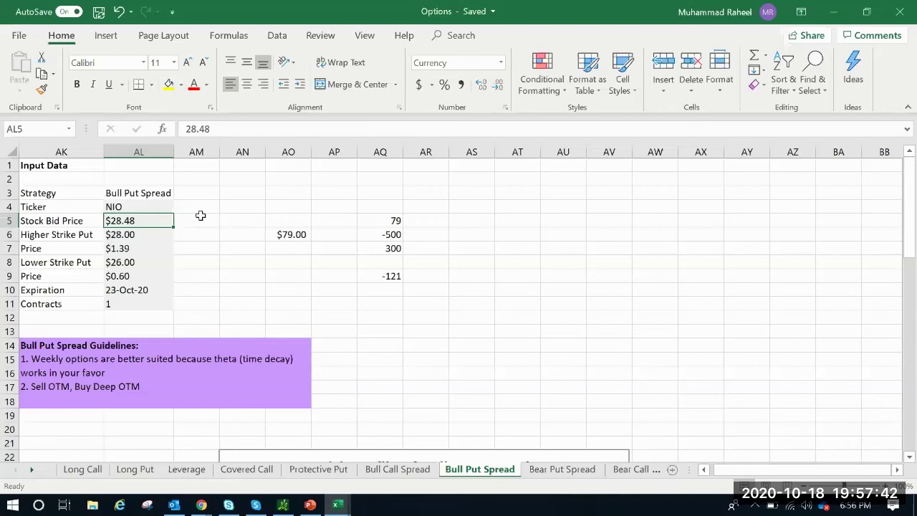
pyautogui.click(201, 220)
pyautogui.click(380, 221)
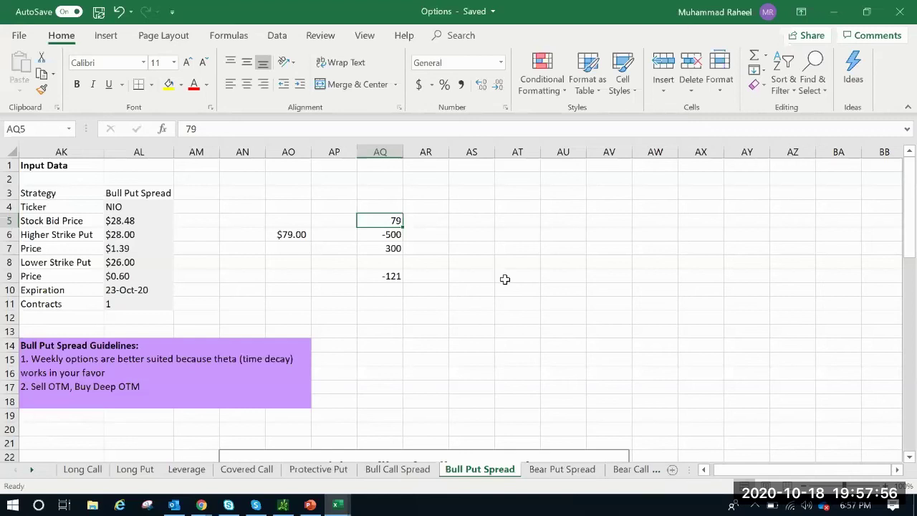
pyautogui.scroll(-5, 606, 371)
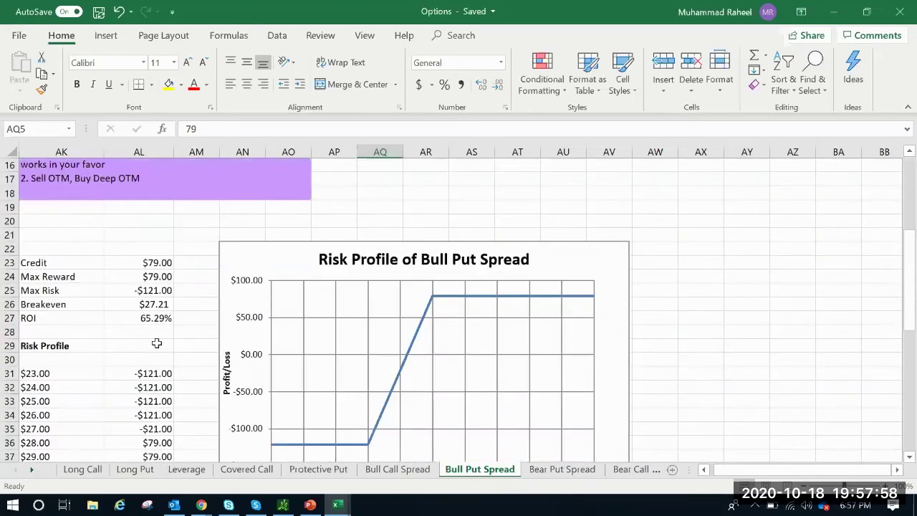
pyautogui.click(158, 304)
pyautogui.click(151, 317)
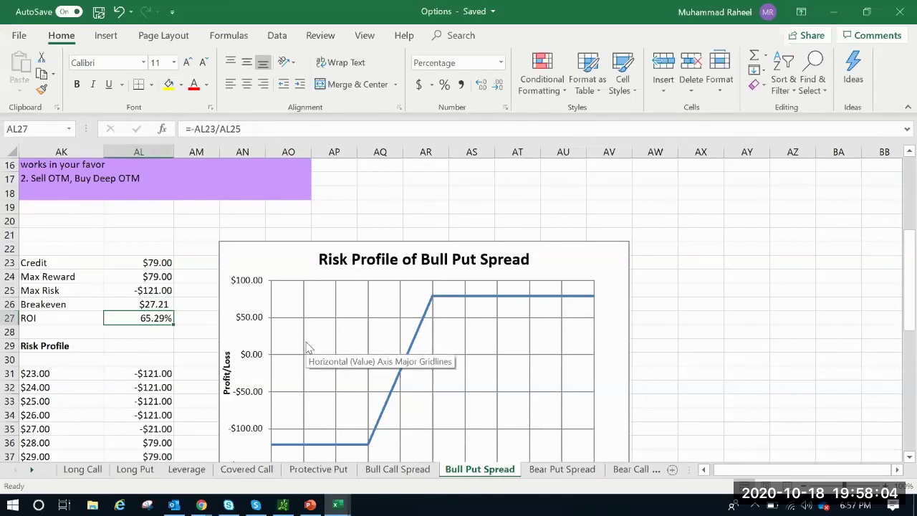
# - Recheck the stock bid price, the ROI in AL27 and the credit formula in AO6 against the results summary
pyautogui.scroll(5, 307, 347)
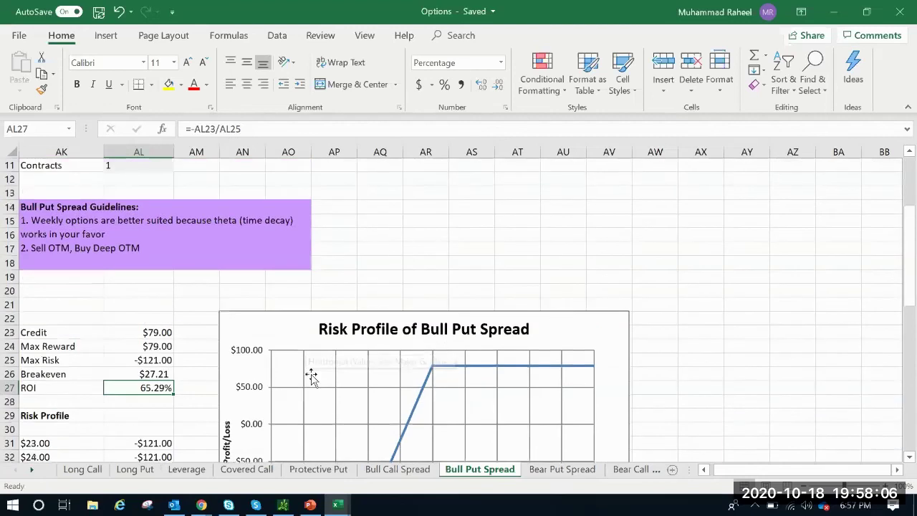
pyautogui.click(142, 220)
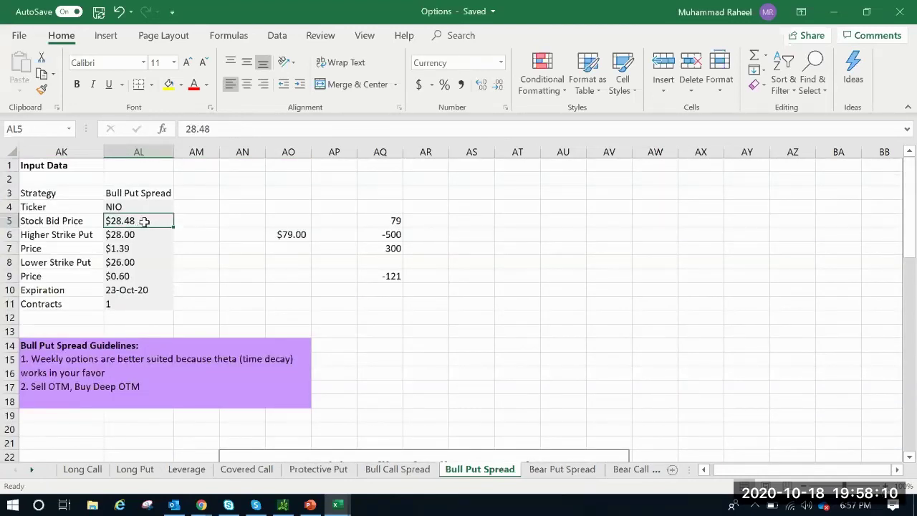
pyautogui.scroll(-3, 273, 249)
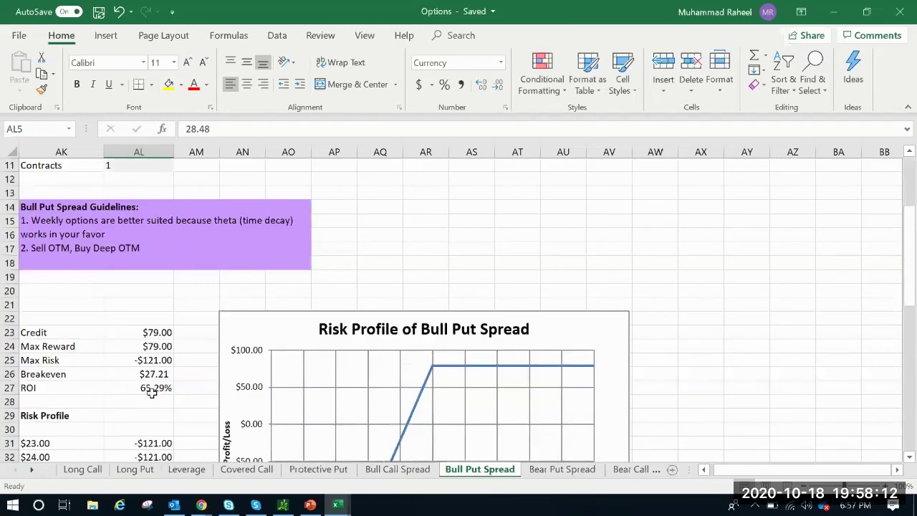
pyautogui.click(152, 388)
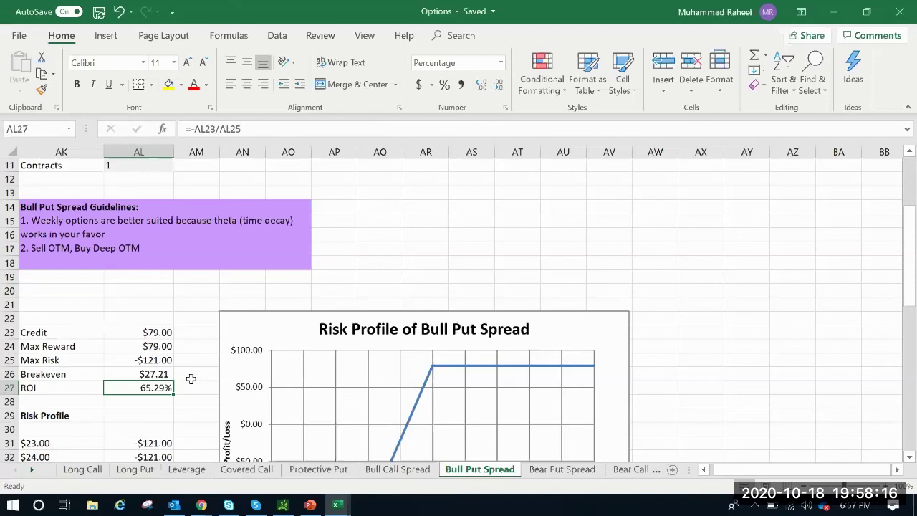
pyautogui.scroll(3, 192, 378)
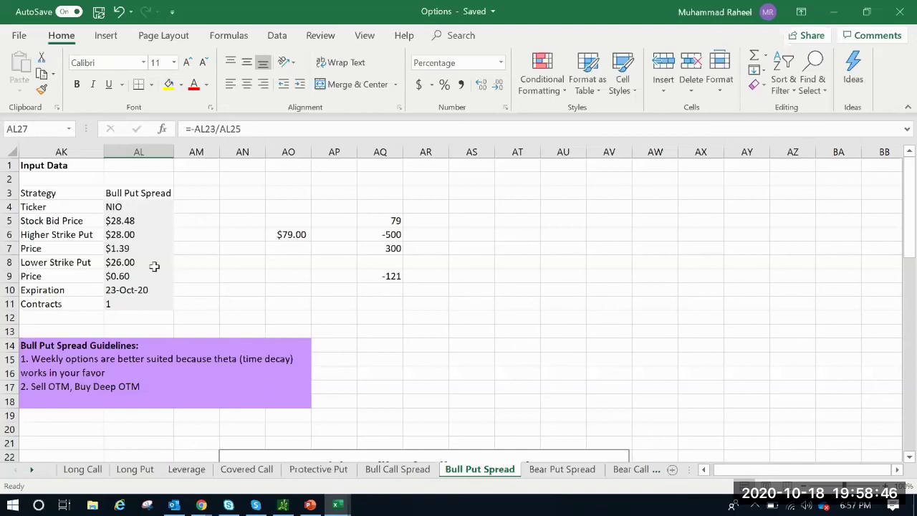
pyautogui.click(295, 245)
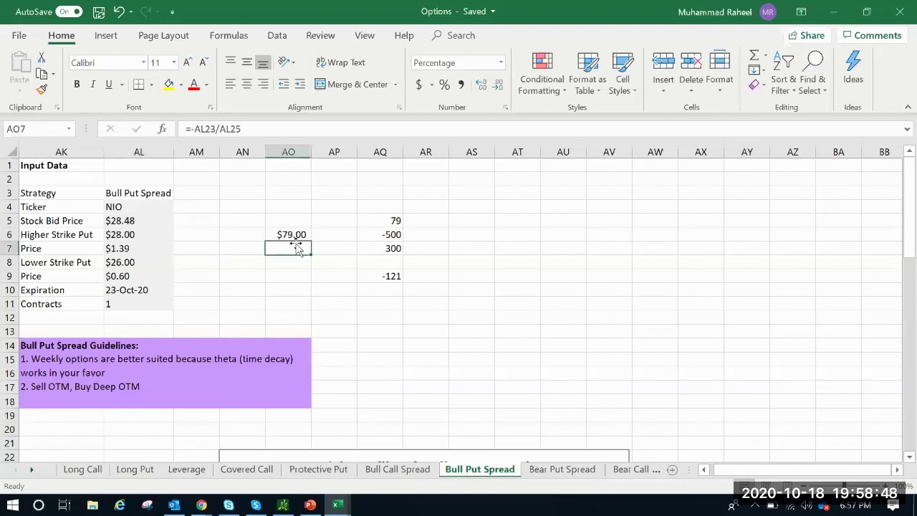
pyautogui.click(297, 235)
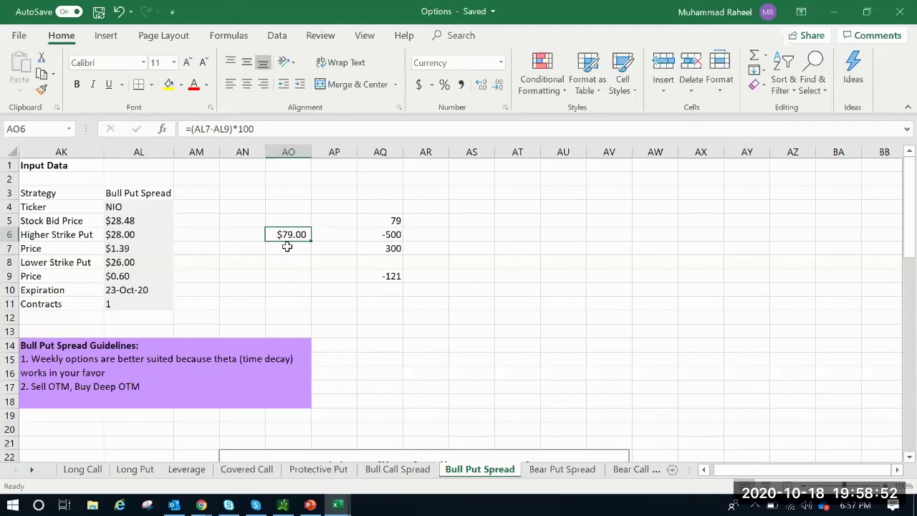
pyautogui.scroll(-5, 287, 245)
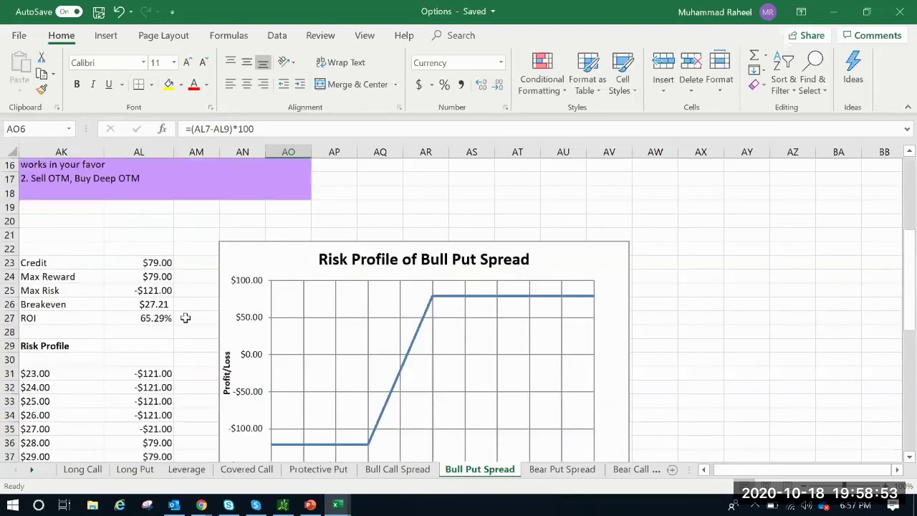
# - Review the Risk Profile table's gains below the results summary and return to the spread's input data
pyautogui.click(158, 415)
pyautogui.scroll(-2, 158, 416)
pyautogui.moveTo(158, 373); pyautogui.dragTo(158, 442)
pyautogui.click(190, 304)
pyautogui.scroll(7, 165, 283)
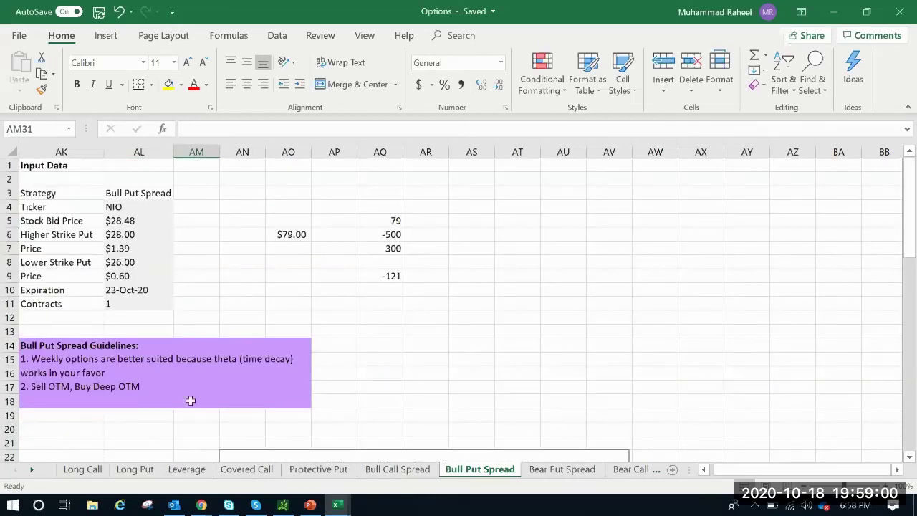
# - Switch to the Options Trading - Session 3 presentation and review the wider-spreads bullet on the Vertical Spreads (Debit/Credit) slide
pyautogui.click(306, 507)
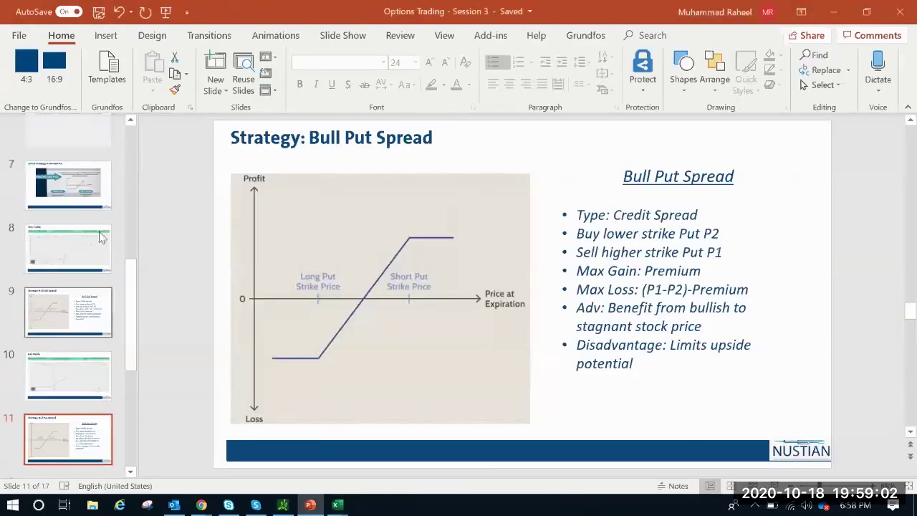
pyautogui.scroll(5, 72, 279)
pyautogui.click(83, 279)
pyautogui.doubleClick(260, 244)
pyautogui.click(321, 249)
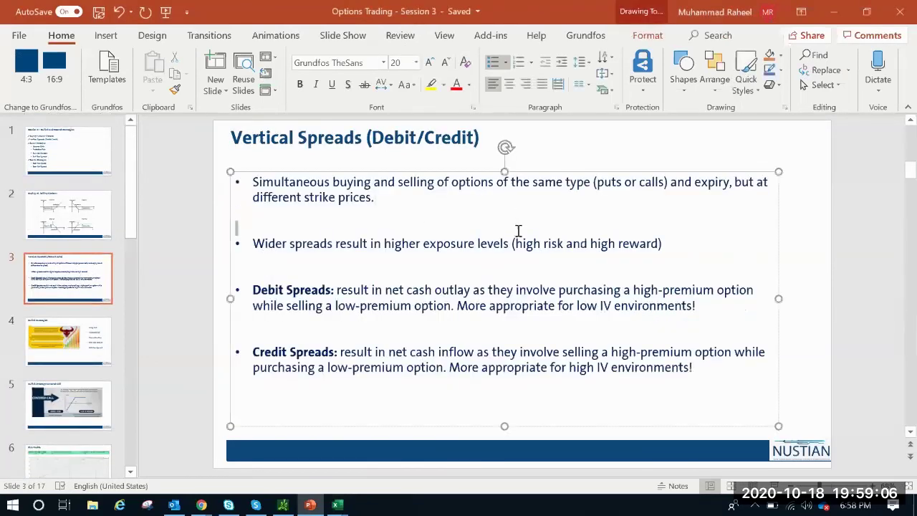
pyautogui.tripleClick(666, 244)
pyautogui.press('Escape')
pyautogui.press('Escape')
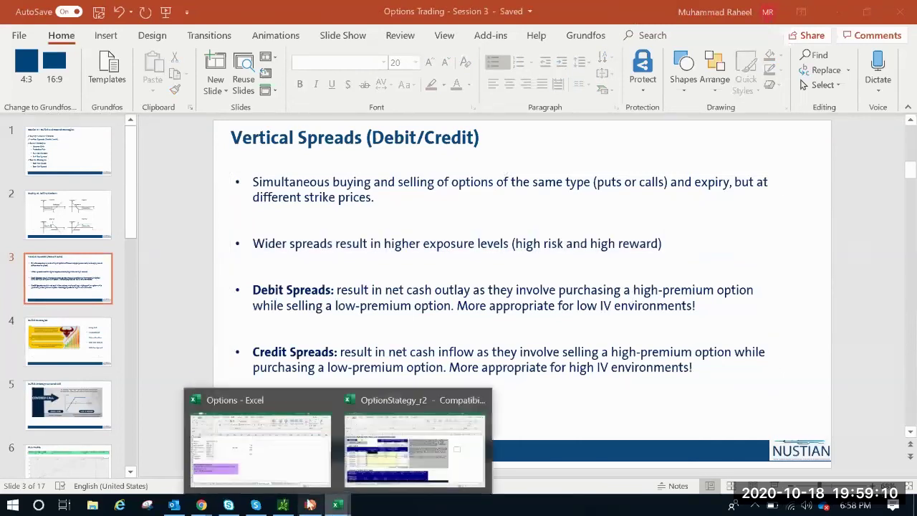
# - Switch back to the Options workbook and set the Lower Strike Put in AL8 to 22
pyautogui.click(274, 482)
pyautogui.click(125, 235)
pyautogui.click(118, 264)
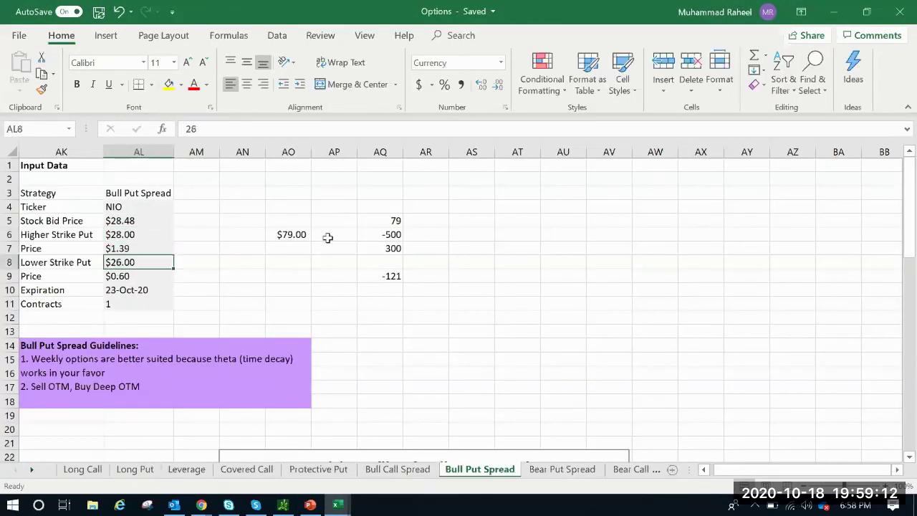
pyautogui.write('22')
pyautogui.click(248, 277)
# - Look up the 22-strike put price in NIO's 23 OCT 20 weekly option chain on the trading platform
pyautogui.click(135, 276)
pyautogui.click(283, 504)
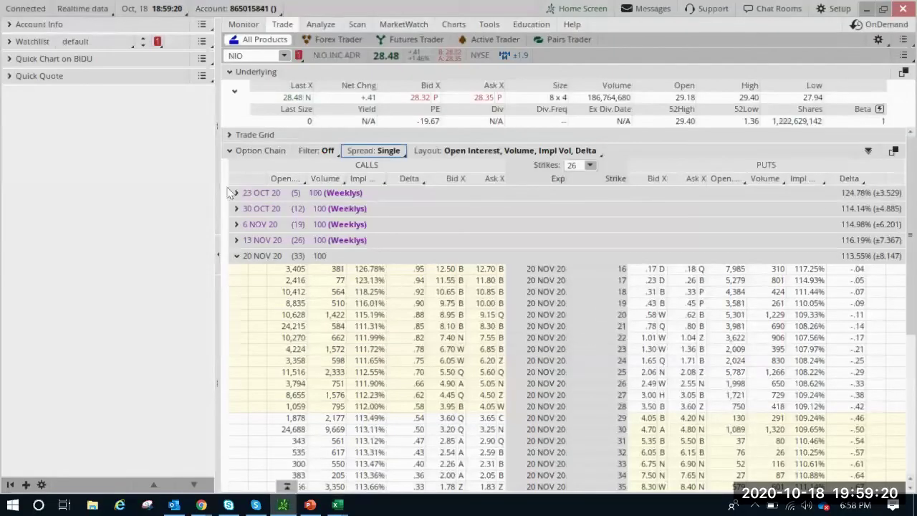
pyautogui.click(238, 257)
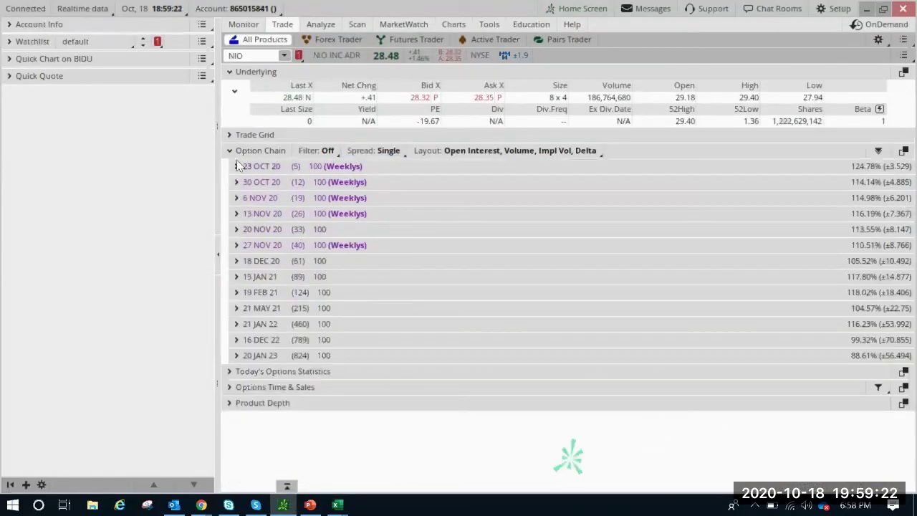
pyautogui.click(237, 167)
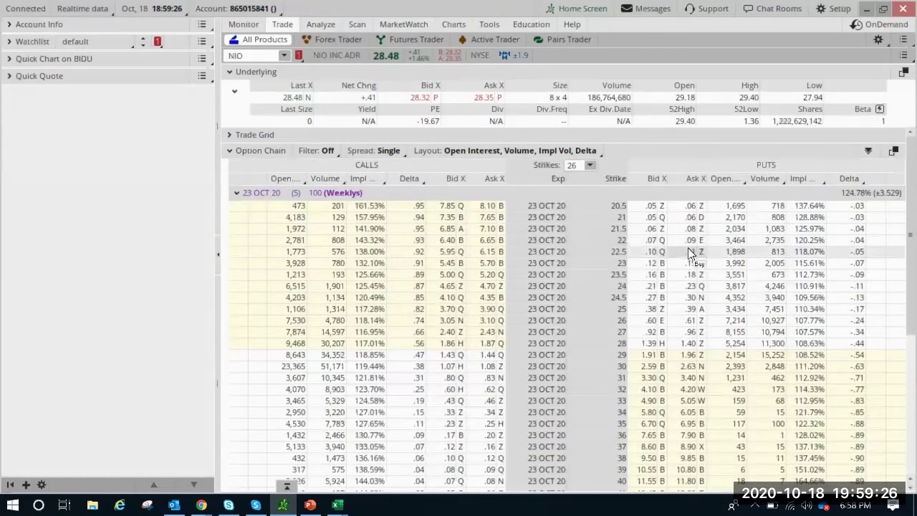
pyautogui.moveTo(337, 505)
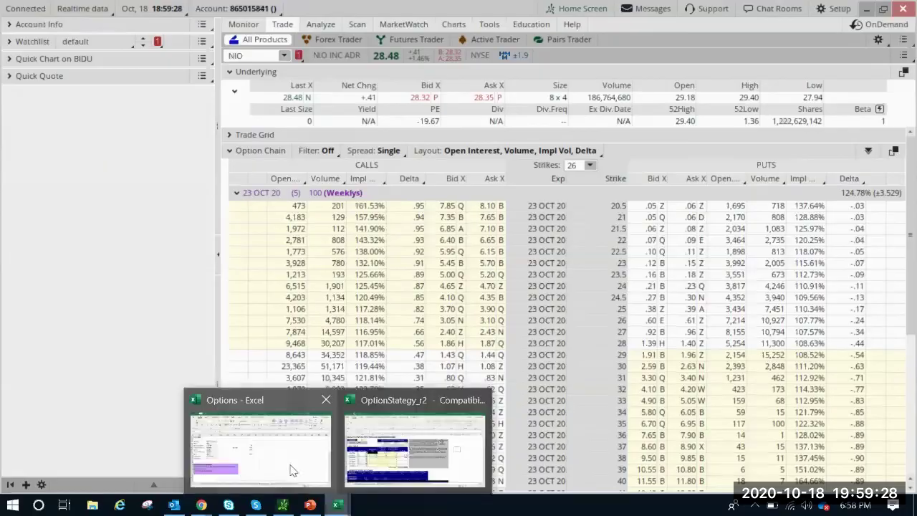
# - Return to the Options workbook and set the lower strike put's price in AL9 to 0.08
pyautogui.click(280, 462)
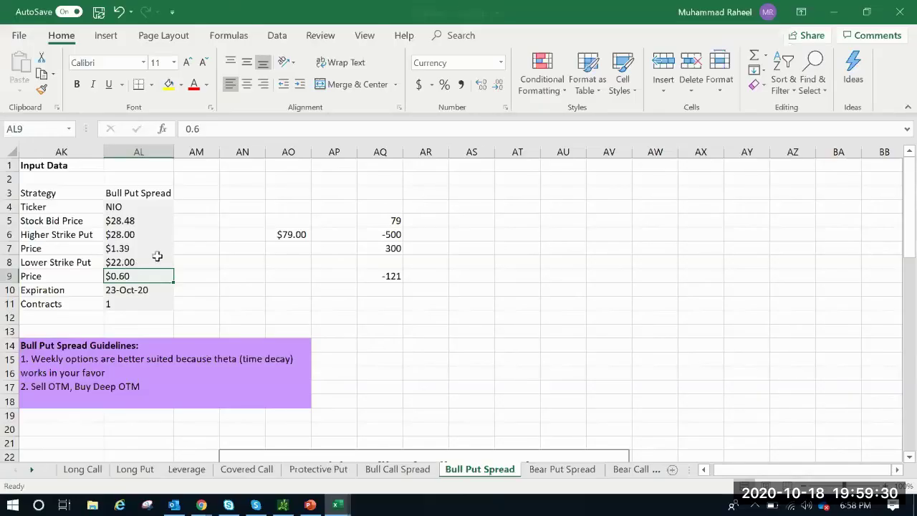
pyautogui.click(194, 128)
pyautogui.press('BackSpace')
pyautogui.write('08')
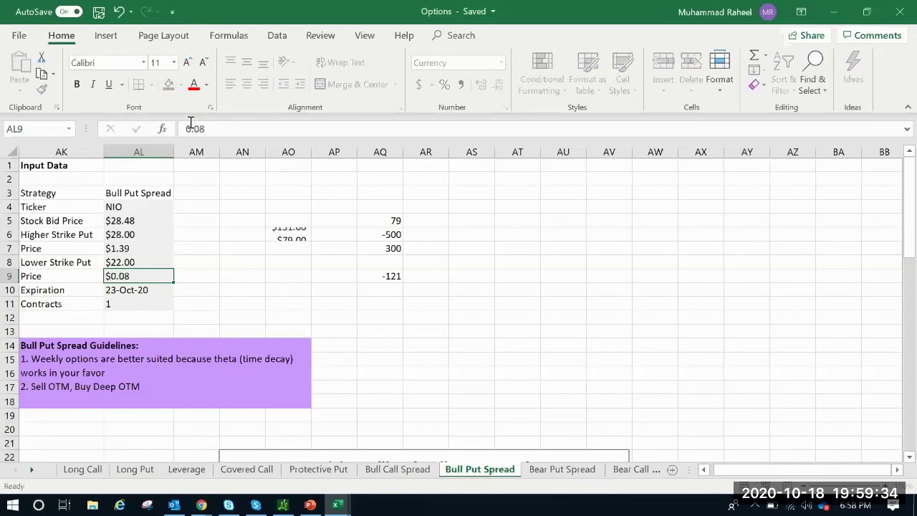
pyautogui.press('Return')
# - Check the credit formula in AO6 and both put strikes against the results summary and risk profile chart
pyautogui.click(286, 234)
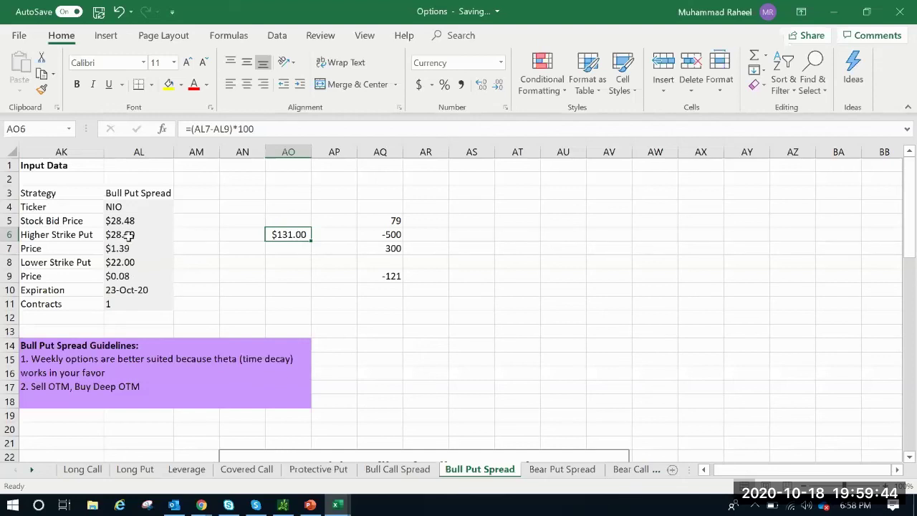
pyautogui.click(129, 263)
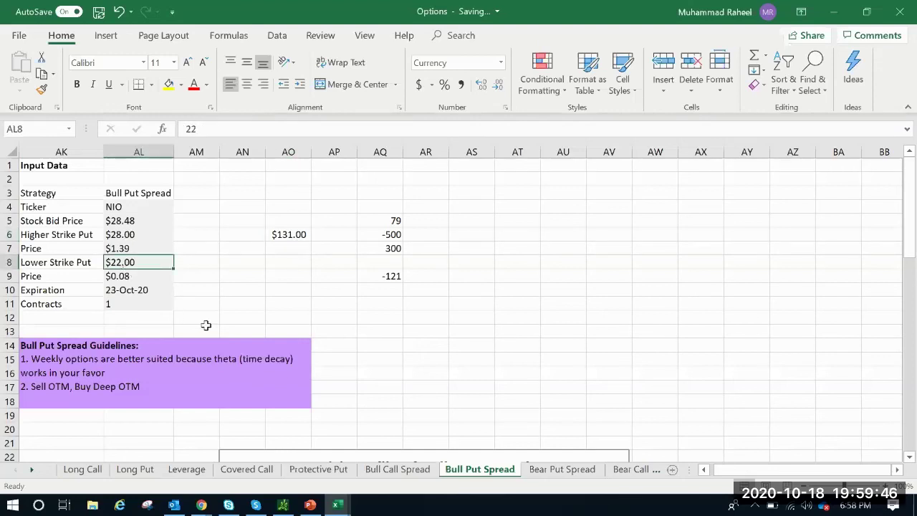
pyautogui.moveTo(148, 231); pyautogui.dragTo(149, 263)
pyautogui.click(247, 277)
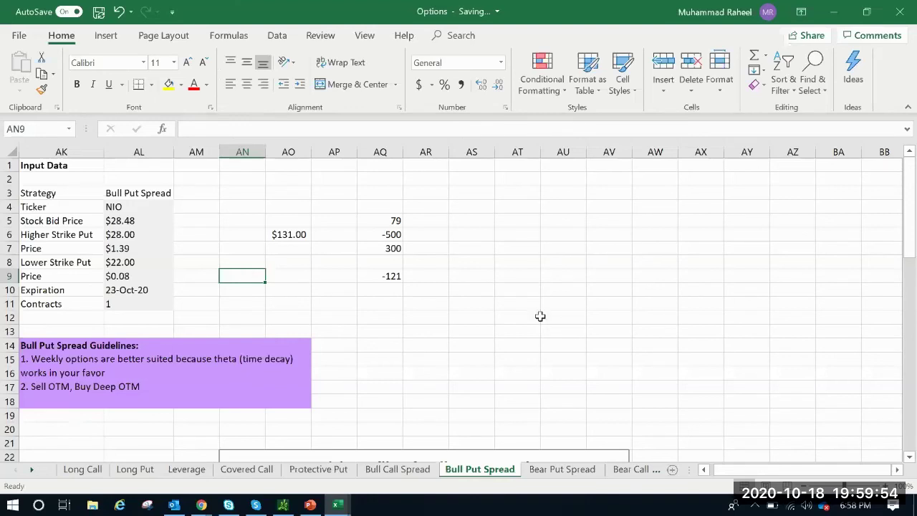
pyautogui.click(602, 323)
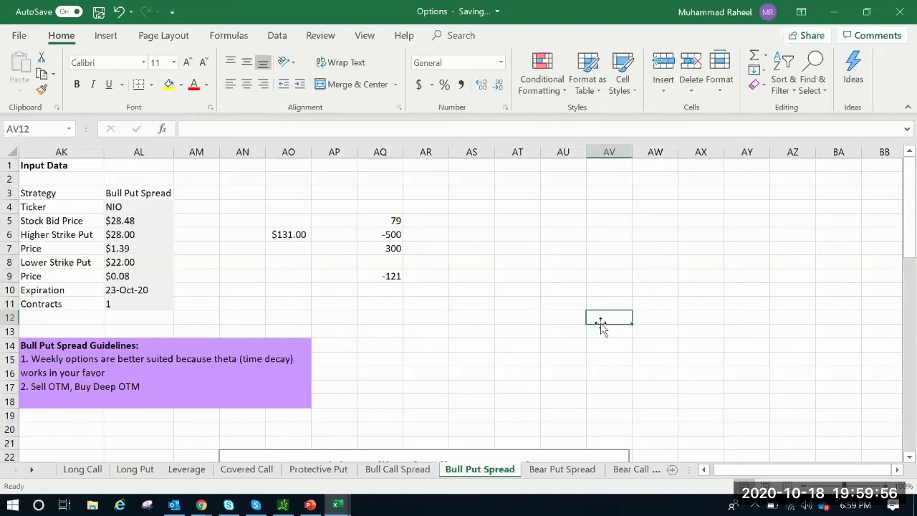
pyautogui.scroll(-2, 602, 326)
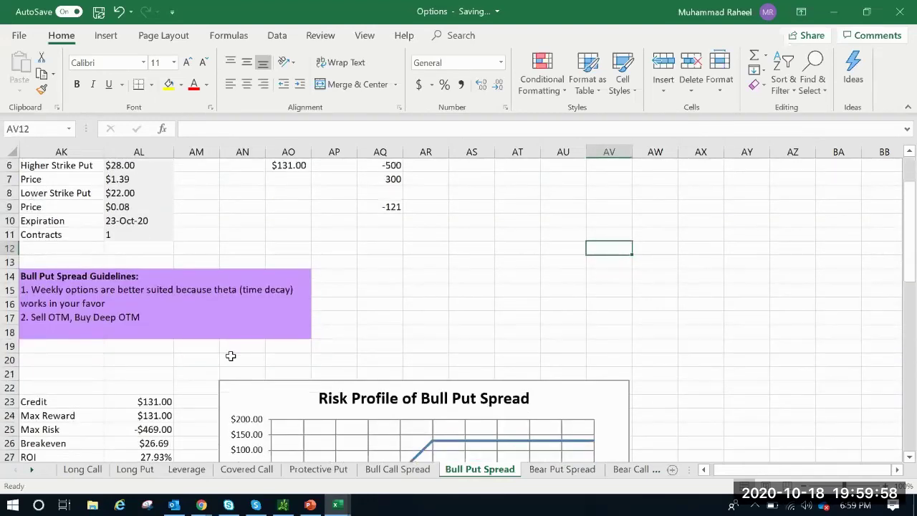
pyautogui.scroll(1, 230, 351)
pyautogui.scroll(1, 230, 351)
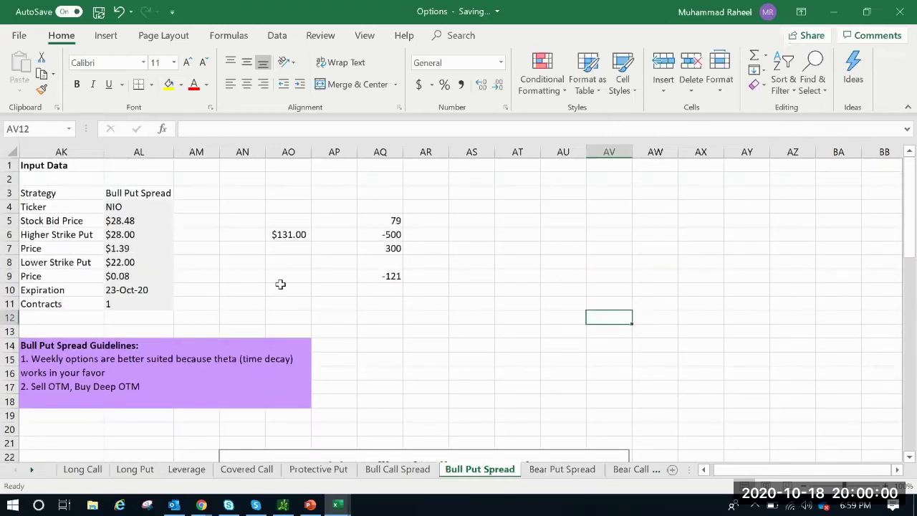
# - Switch to the Zoom meeting in the browser and read the latest group chat question about the bull spread
pyautogui.click(202, 505)
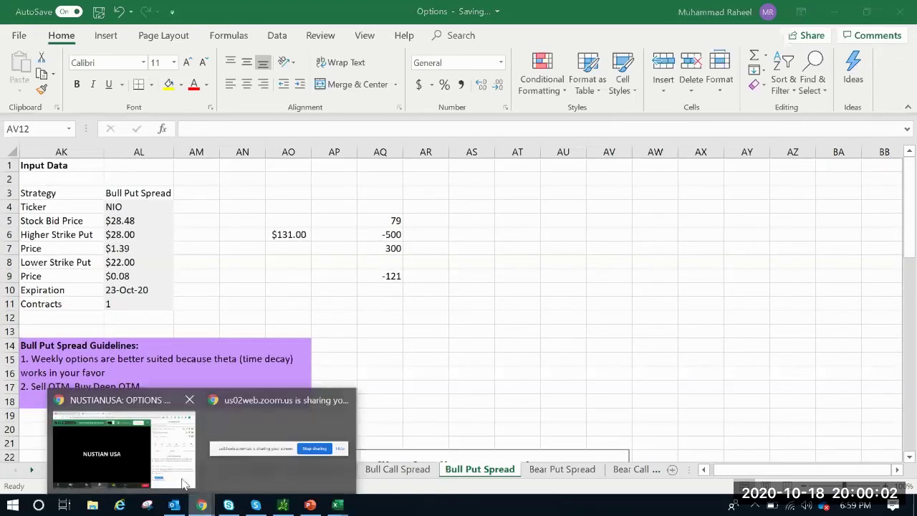
pyautogui.click(148, 474)
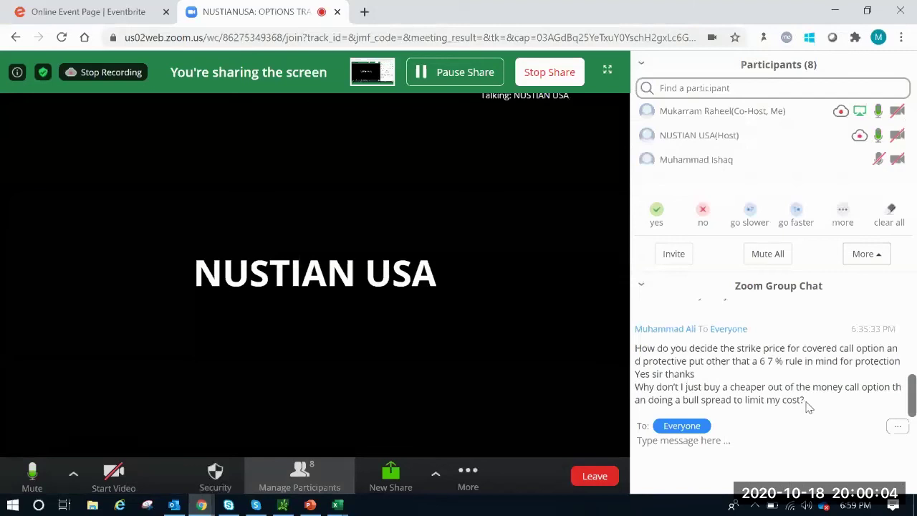
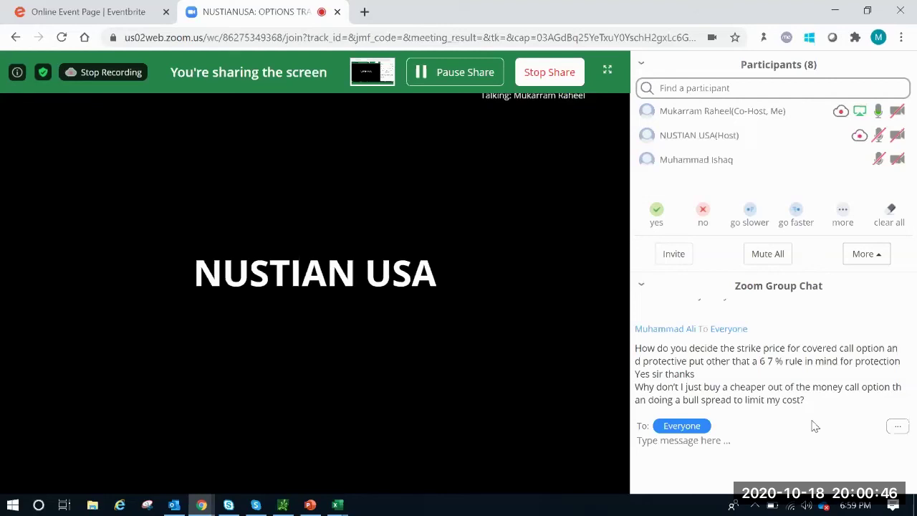
pyautogui.moveTo(349, 461)
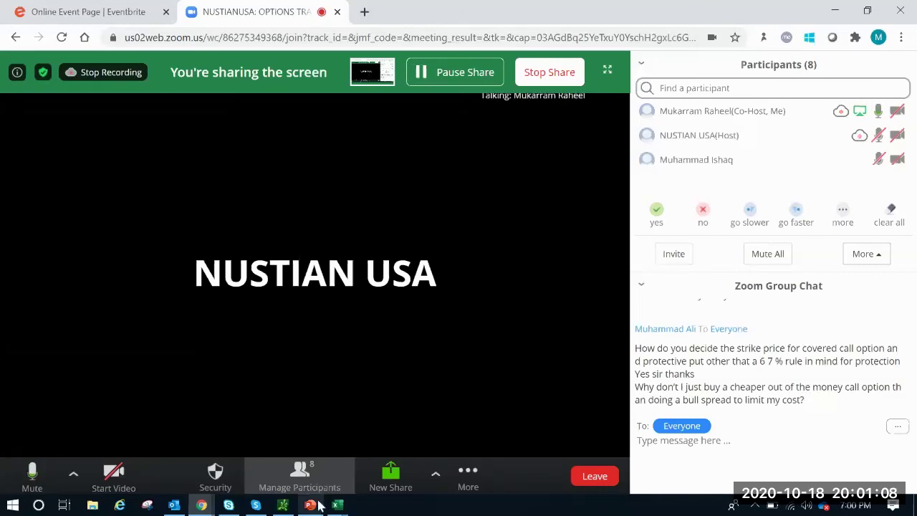
# - Go back to the Options workbook and examine the lower strike put and its price in AL9
pyautogui.moveTo(337, 506)
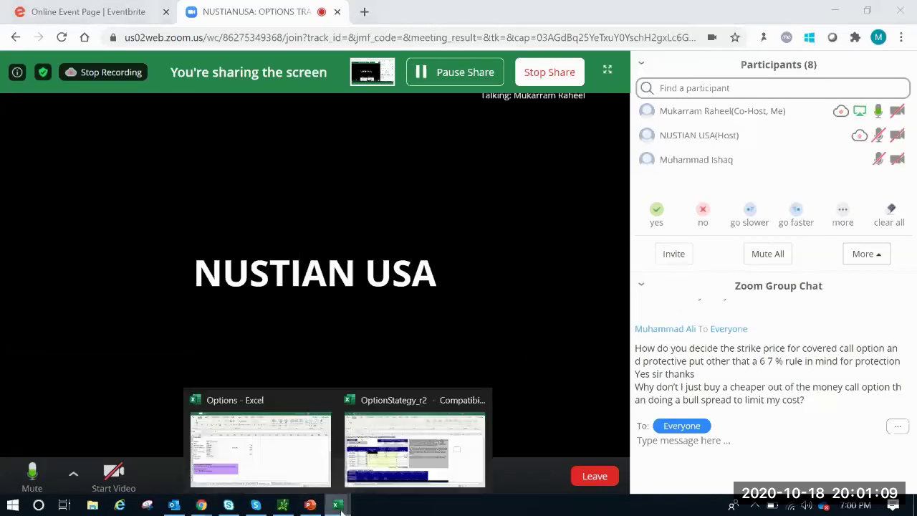
pyautogui.click(262, 465)
pyautogui.click(120, 280)
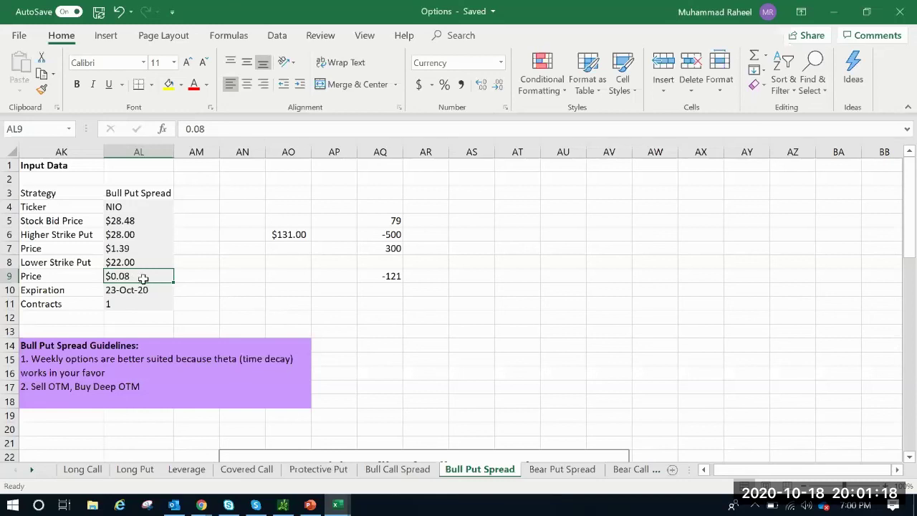
pyautogui.click(237, 277)
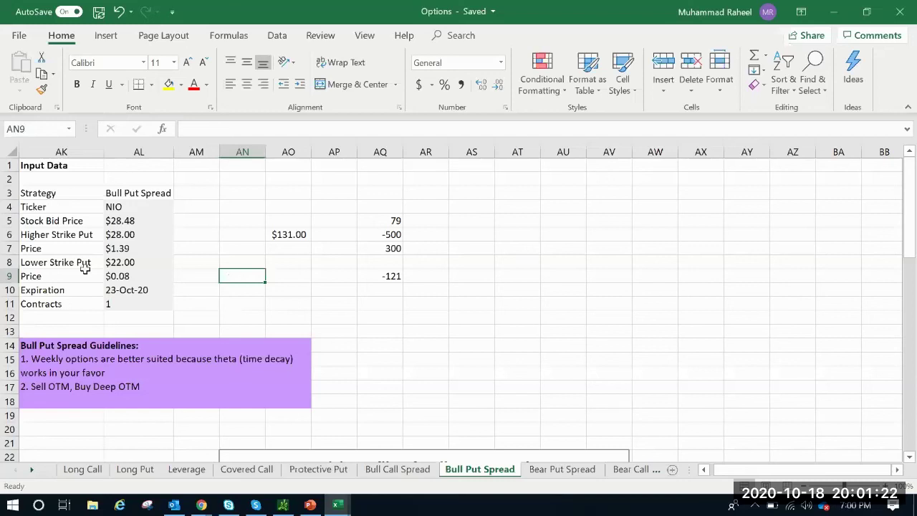
pyautogui.click(126, 275)
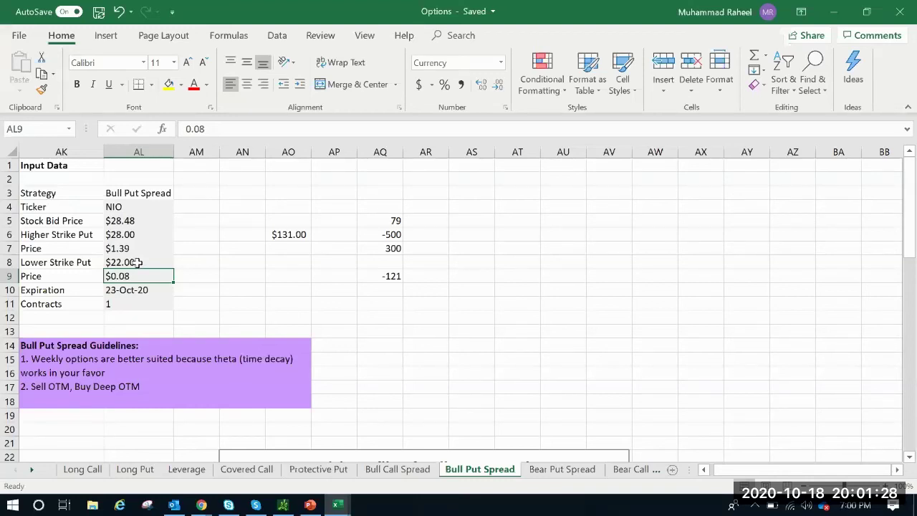
pyautogui.click(279, 260)
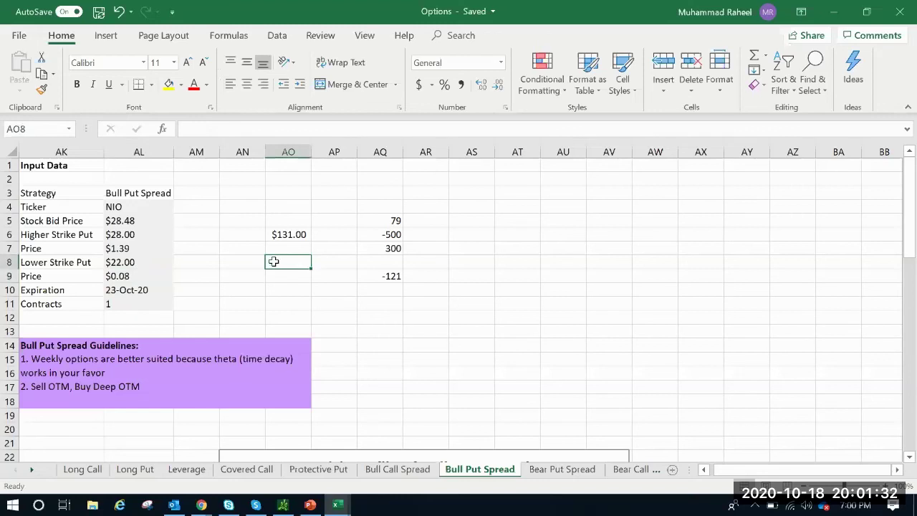
pyautogui.click(127, 279)
pyautogui.click(270, 274)
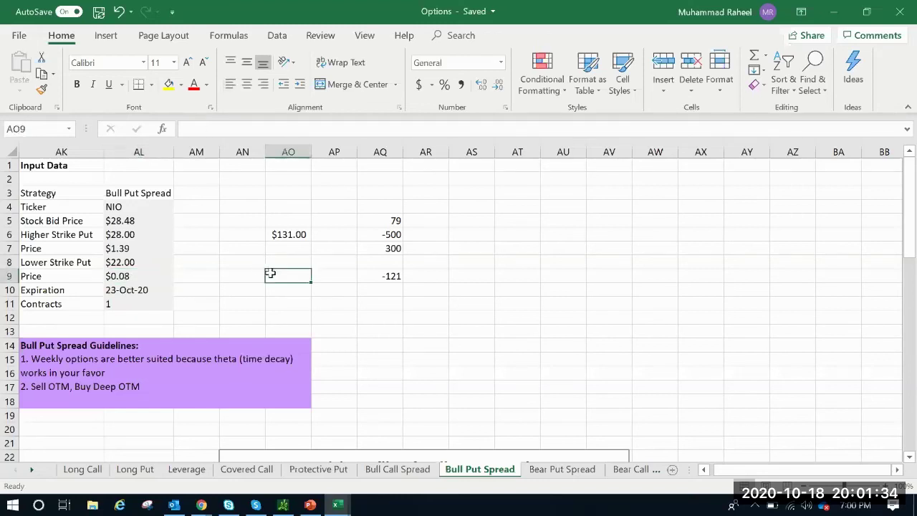
# - On the trading platform, create a buy order for the NIO 23 OCT 20 22 put and analyze the trade
pyautogui.click(287, 506)
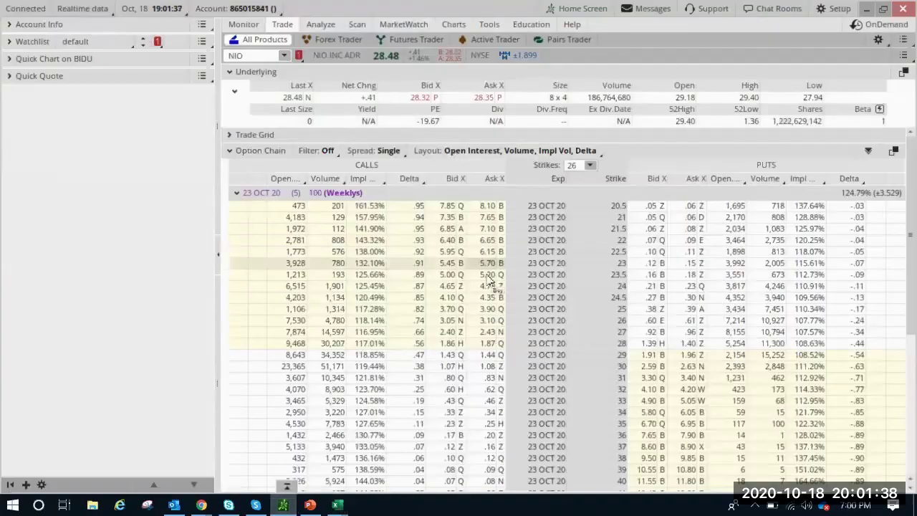
pyautogui.click(690, 243)
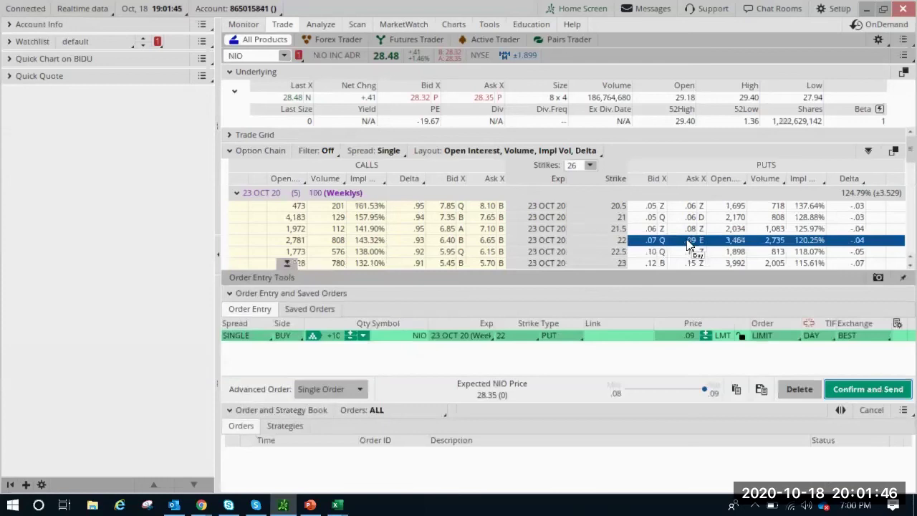
pyautogui.rightClick(628, 343)
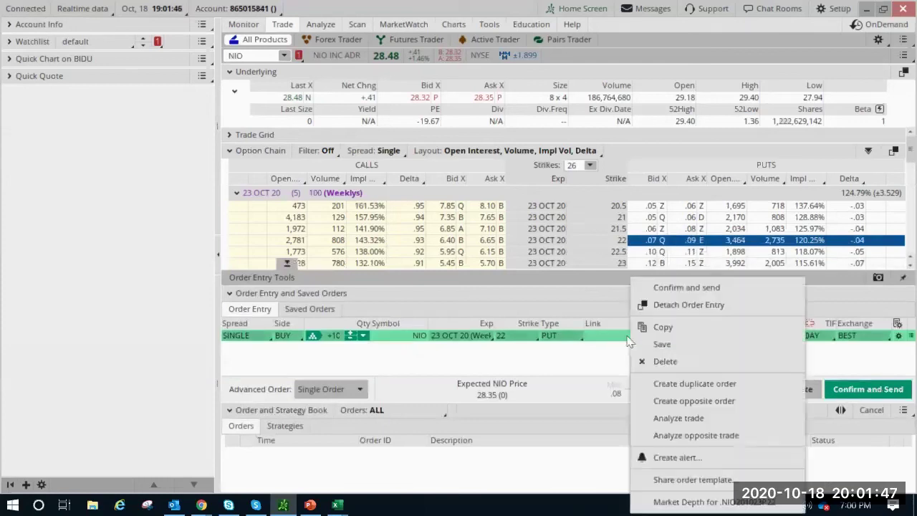
pyautogui.click(682, 419)
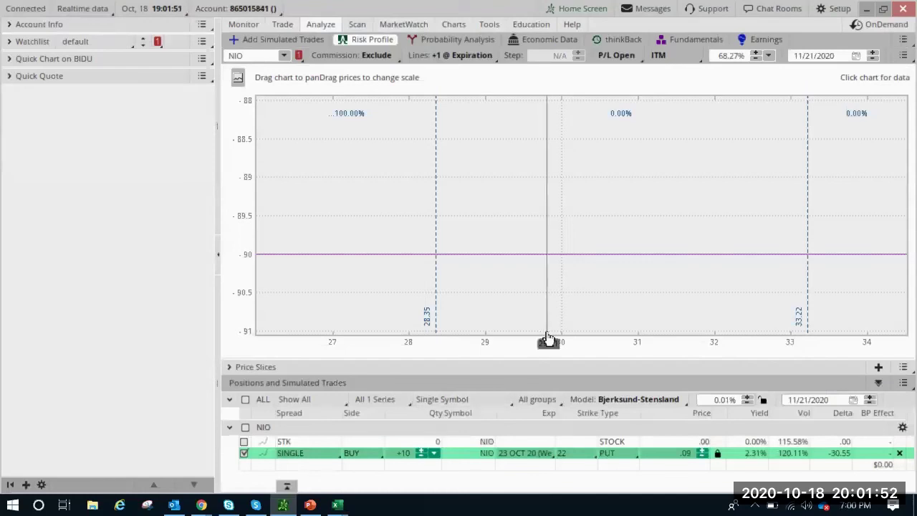
# - Set the date for Positions and Simulated Trades to 8/23/2020
pyautogui.click(809, 399)
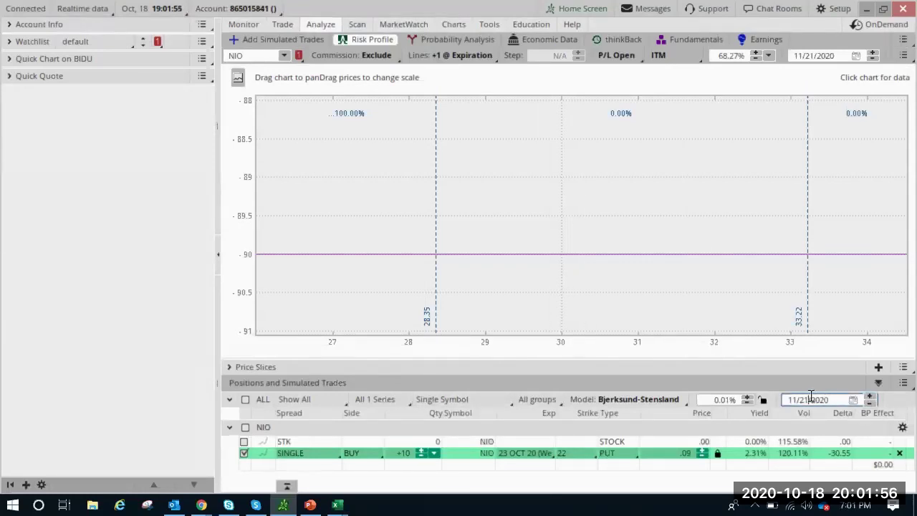
pyautogui.doubleClick(795, 400)
pyautogui.write('8')
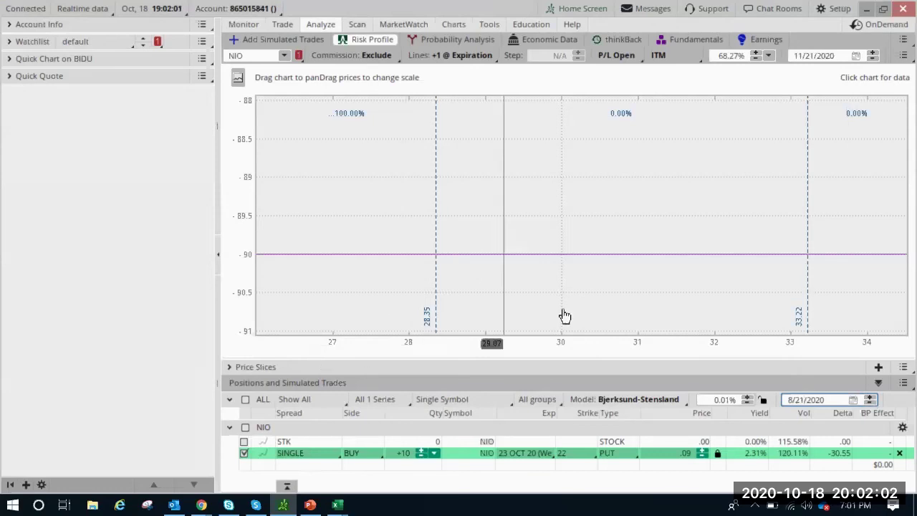
pyautogui.press('Up')
pyautogui.press('Up')
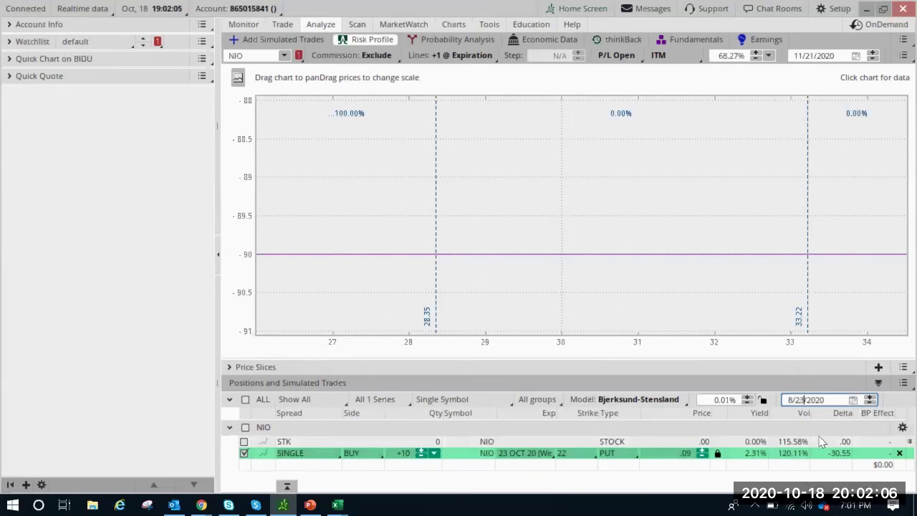
# - Set the Risk Profile chart's date to 08/23/2020 and examine the NIO 22 put's profit curve around a price of 30
pyautogui.click(803, 59)
pyautogui.press('Down')
pyautogui.press('Down')
pyautogui.press('Down')
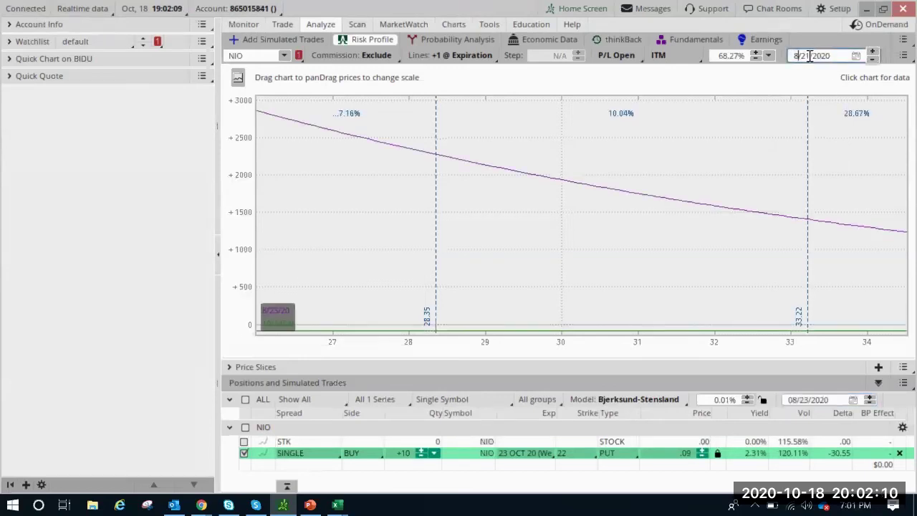
pyautogui.write('3')
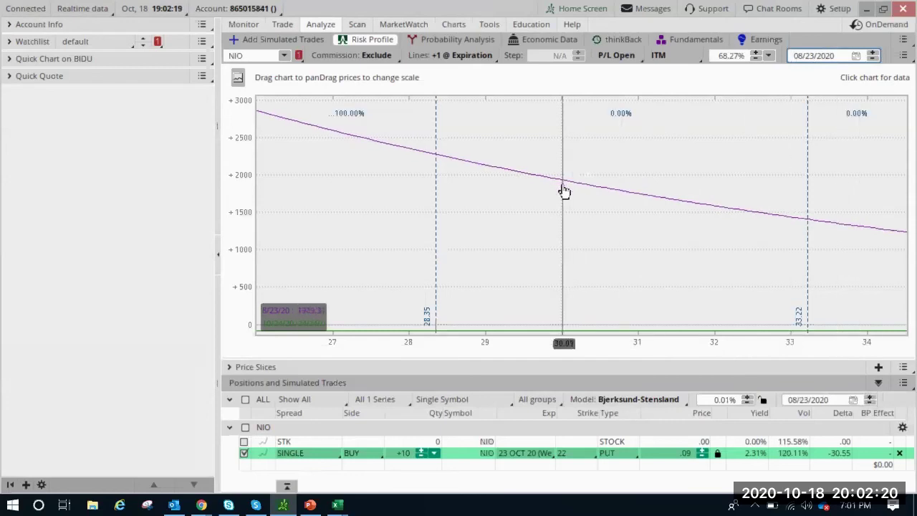
pyautogui.click(314, 506)
pyautogui.click(317, 506)
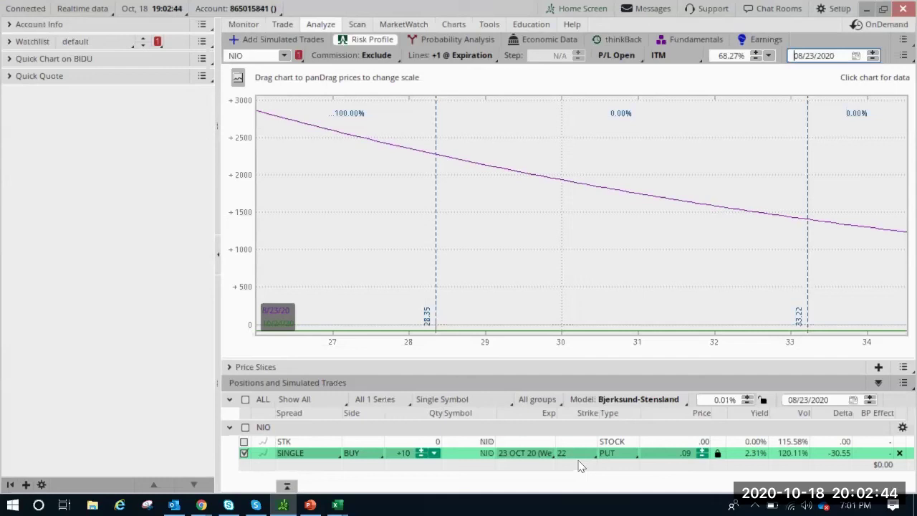
# - Clear the pending put order and expand NIO's 15 JAN 21 option chain in place of 23 OCT 20 to compare the 20 and 40 strikes
pyautogui.click(284, 25)
pyautogui.click(796, 390)
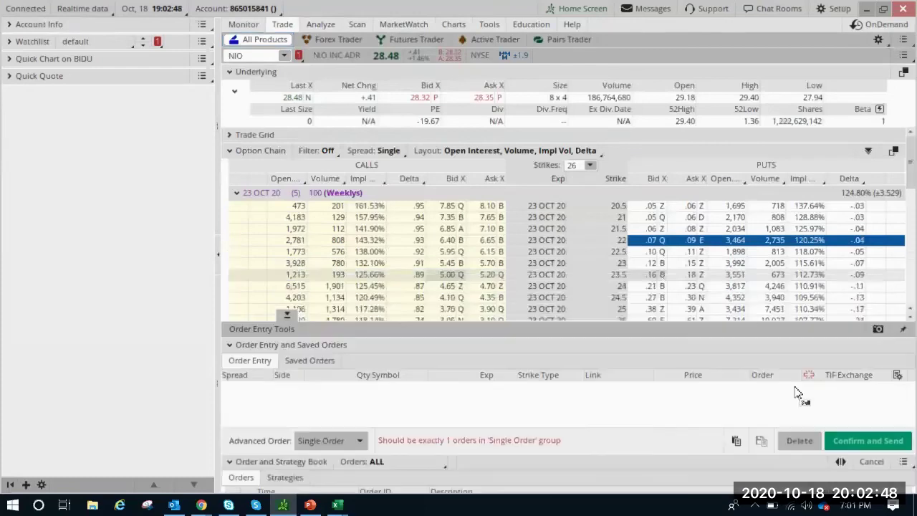
pyautogui.click(236, 193)
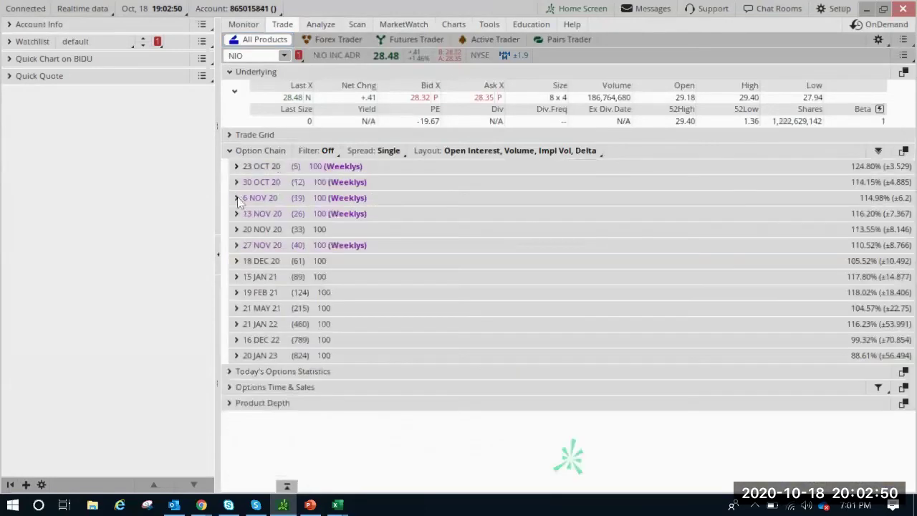
pyautogui.click(237, 278)
pyautogui.scroll(-5, 611, 328)
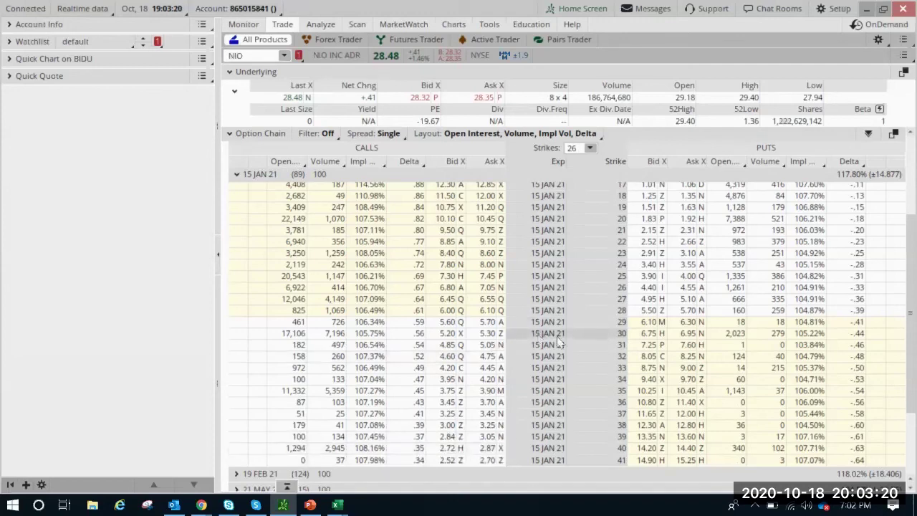
pyautogui.scroll(2, 563, 340)
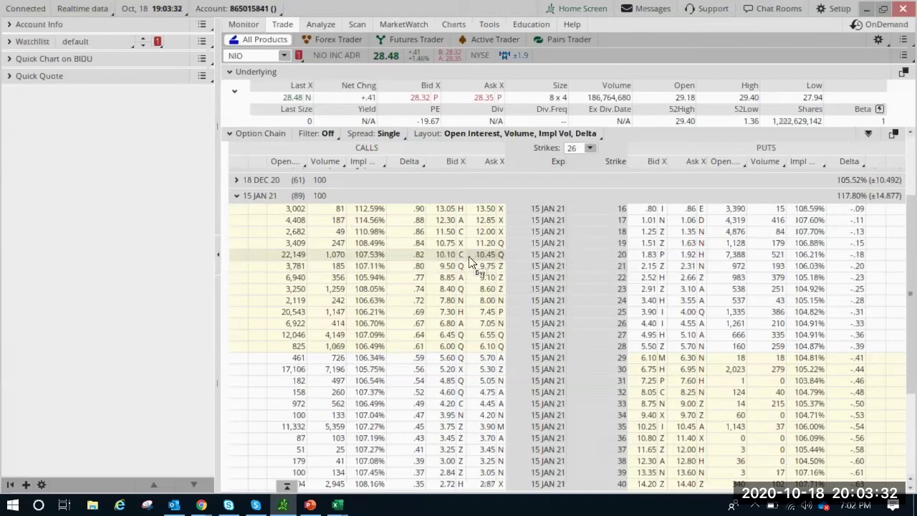
pyautogui.scroll(-1, 608, 361)
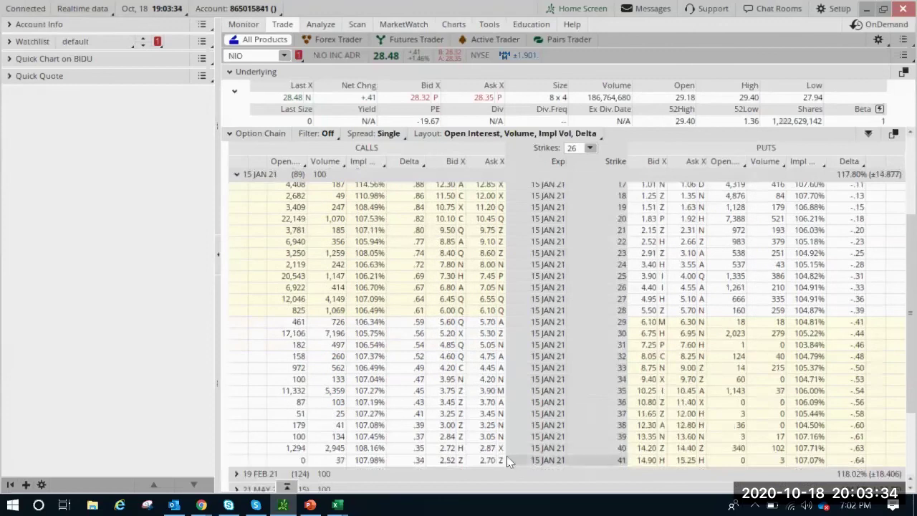
pyautogui.scroll(1, 500, 442)
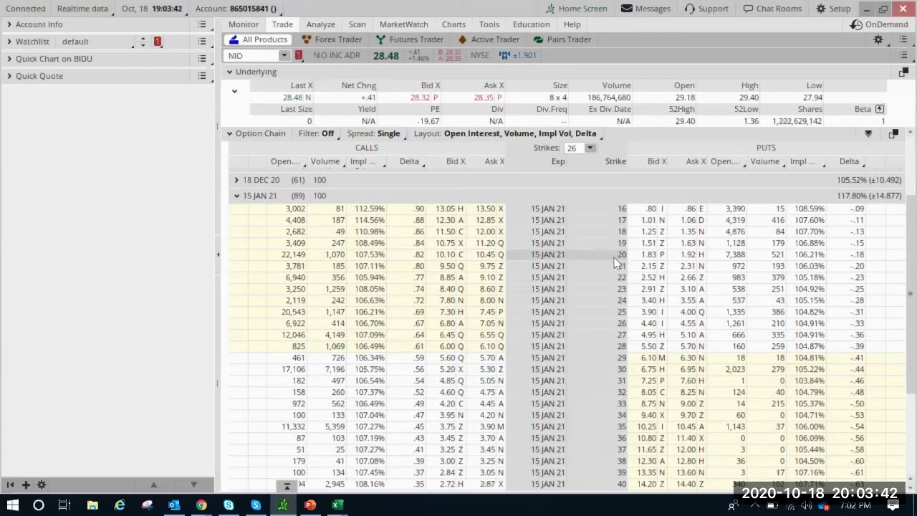
# - Switch to the Options workbook and enter 20 in AU7 and 1 year in AS7 on the Bull Put Spread sheet
pyautogui.moveTo(338, 505)
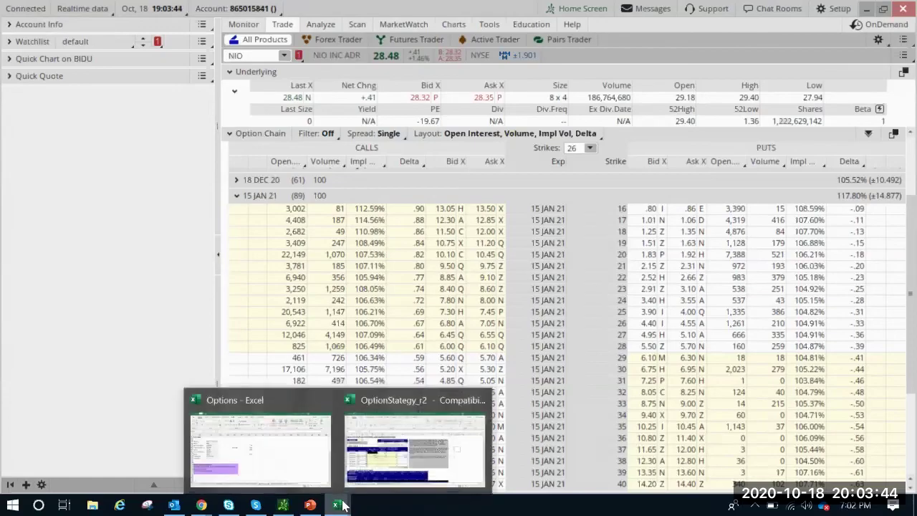
pyautogui.click(261, 448)
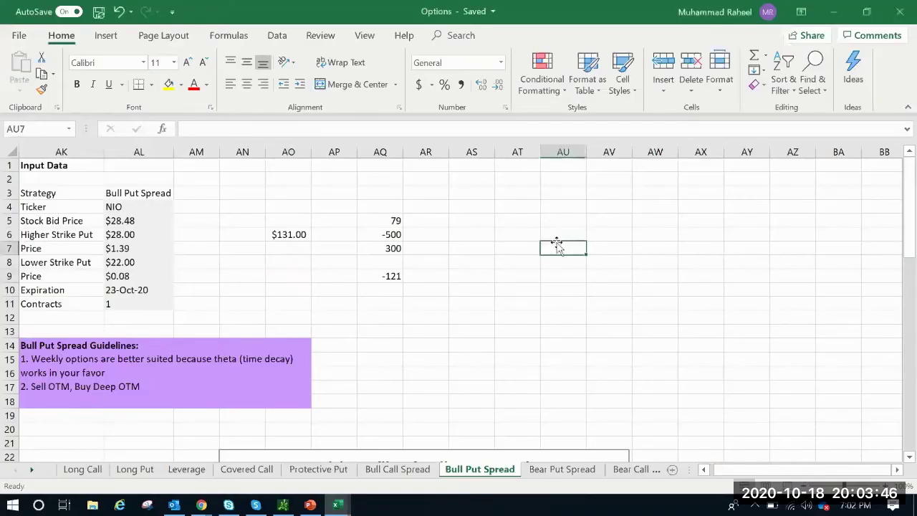
pyautogui.write('20')
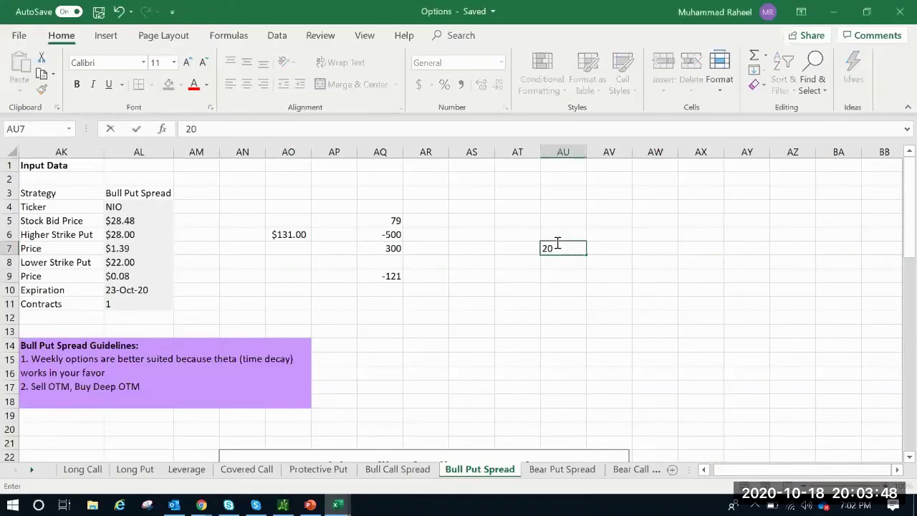
pyautogui.click(459, 248)
pyautogui.write('1 year')
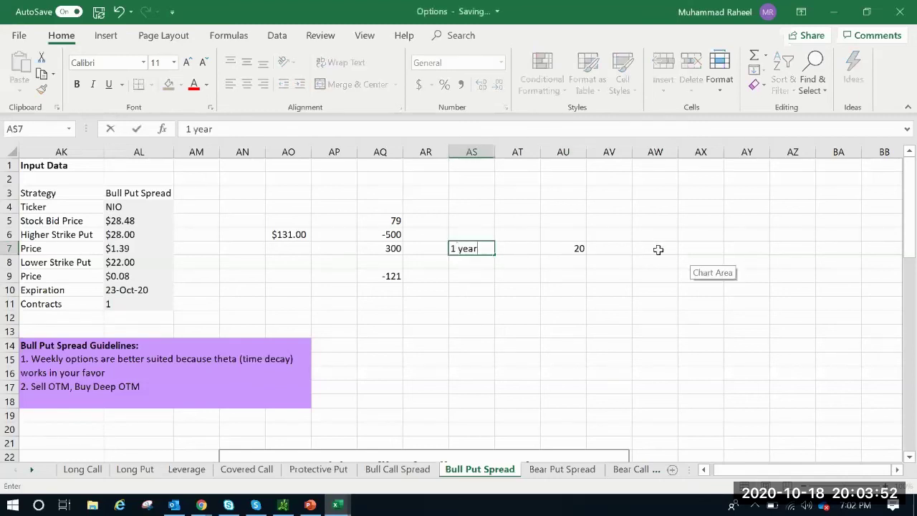
# - Check the 20 strike call's price on the trading platform and enter $10.25 in AW7 of the Options workbook
pyautogui.click(656, 250)
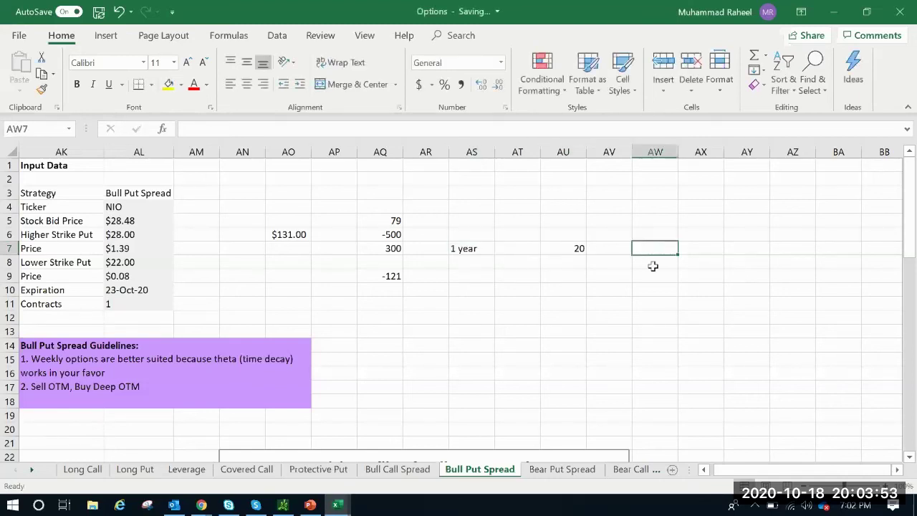
pyautogui.click(283, 505)
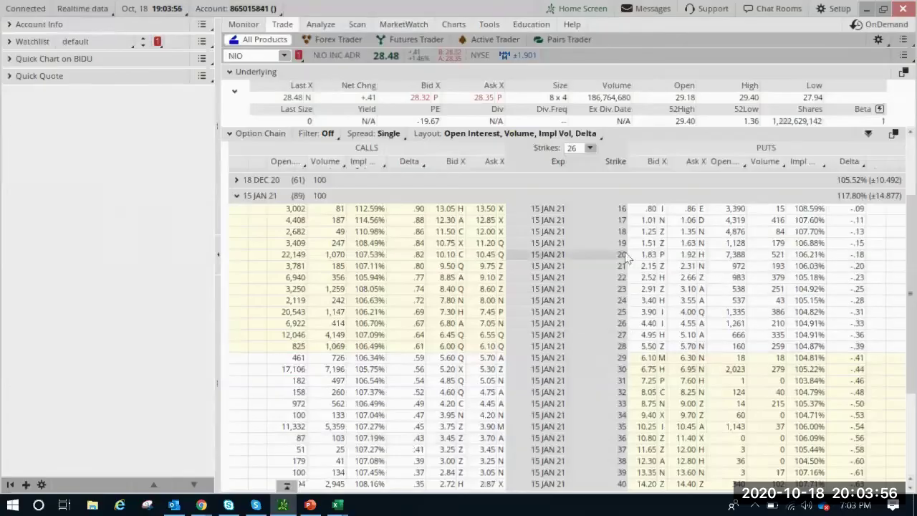
pyautogui.moveTo(337, 505)
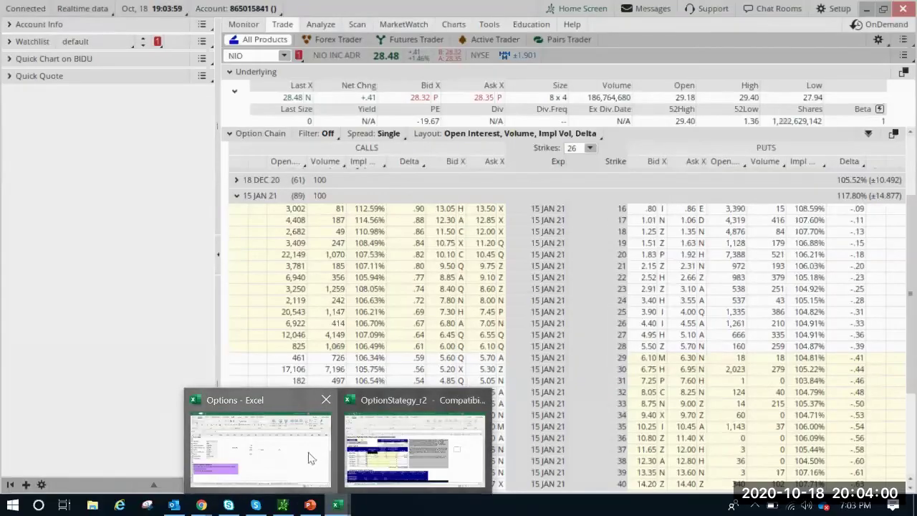
pyautogui.click(311, 459)
pyautogui.write('$10.25')
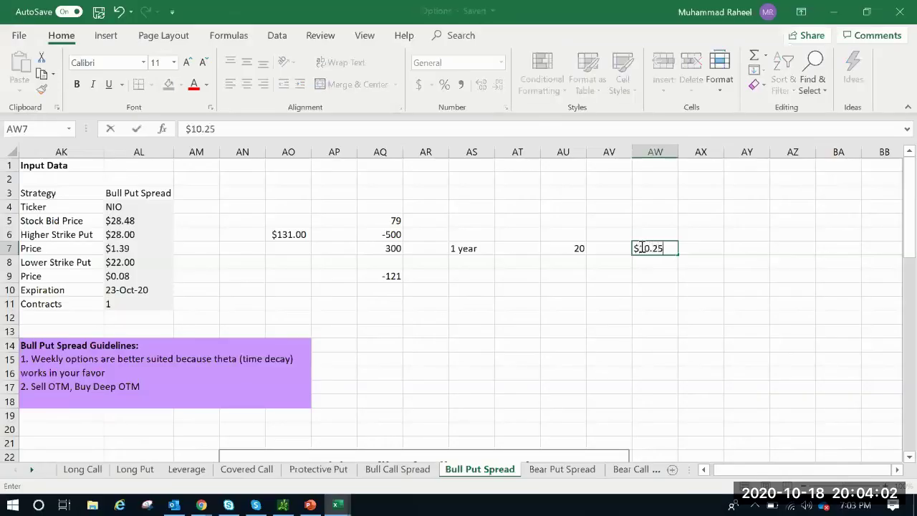
pyautogui.press('Return')
# - Label AY7 as Instrinsic
pyautogui.click(758, 248)
pyautogui.write('nstrinsic')
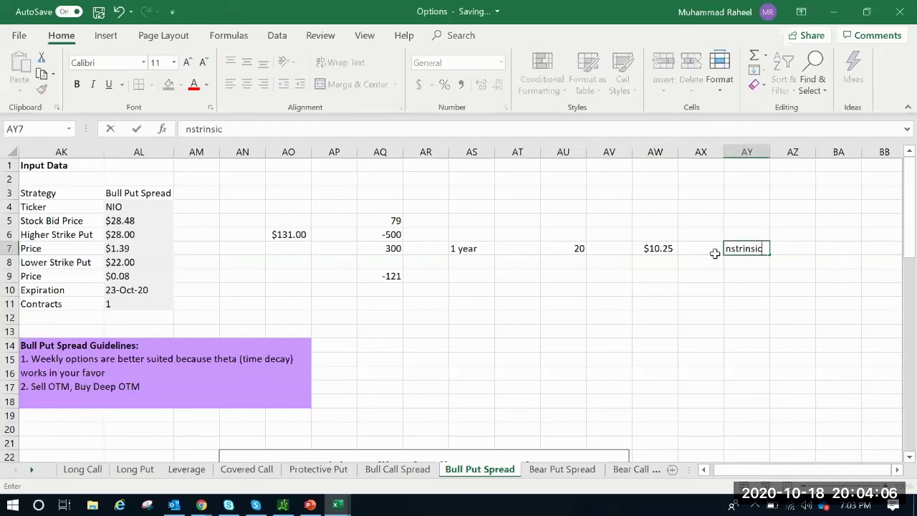
pyautogui.click(186, 131)
pyautogui.write('I')
# - Enter the formula =10.25-8.48 in AZ7 beside the Instrinsic label
pyautogui.click(800, 248)
pyautogui.write('=10.25')
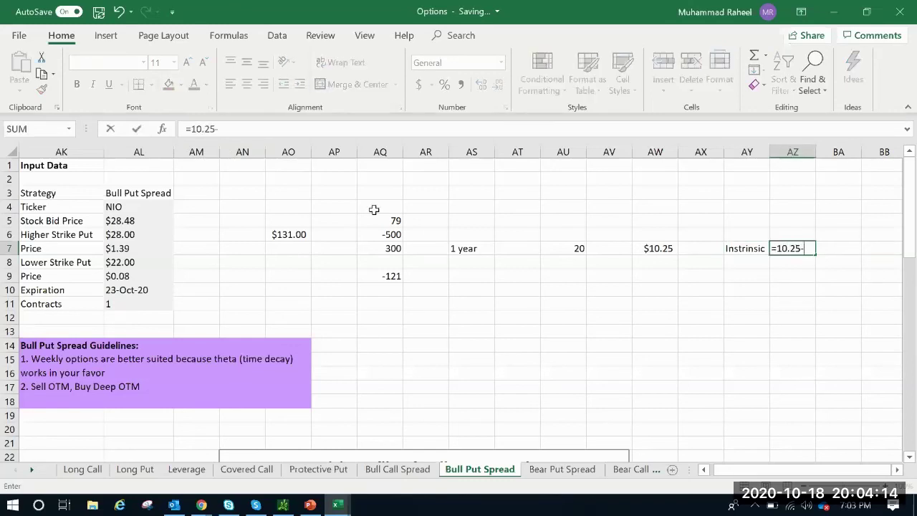
pyautogui.write('-8.48')
pyautogui.press('Return')
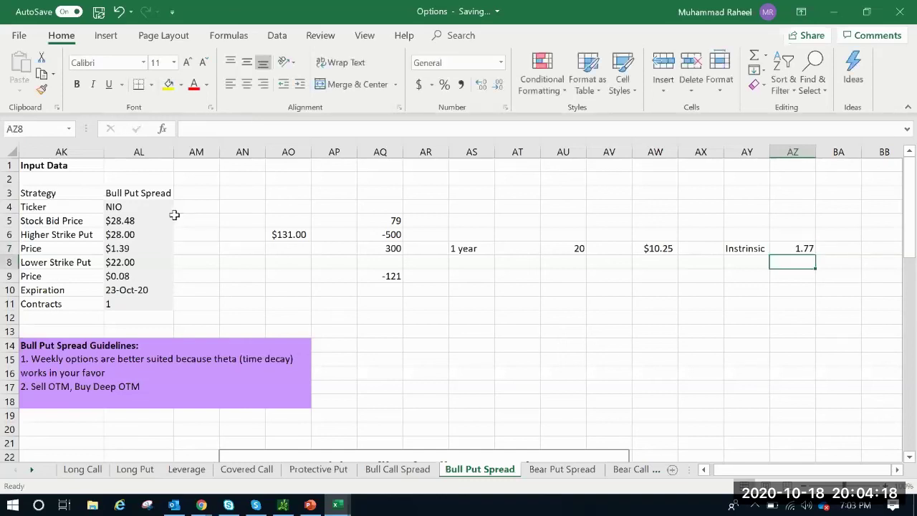
# - Replace the formula in AZ7 with =28.48-20 to calculate the intrinsic value
pyautogui.click(788, 249)
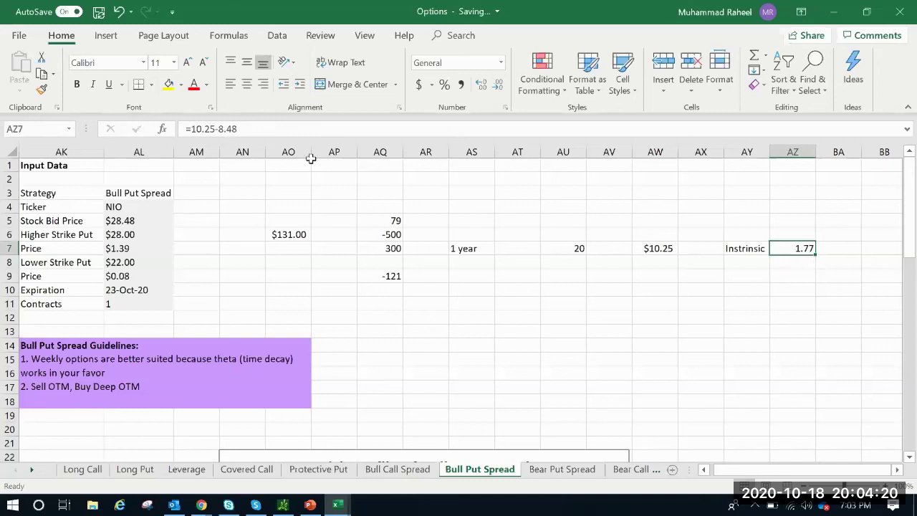
pyautogui.click(218, 129)
pyautogui.moveTo(239, 129); pyautogui.dragTo(185, 129)
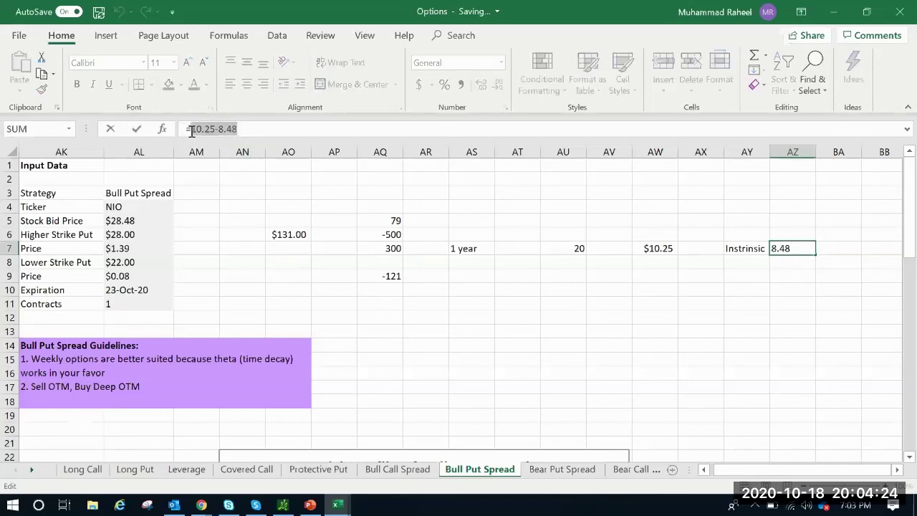
pyautogui.write('=28.48-20')
pyautogui.press('Return')
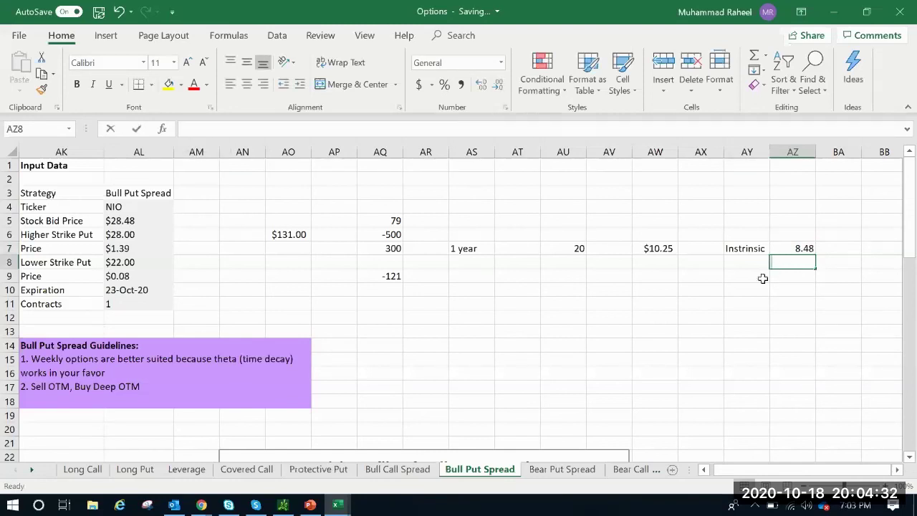
# - Calculate the extrinsic value in AZ8 by subtracting the intrinsic value in AZ7 from the option price in AW7
pyautogui.write('=')
pyautogui.click(652, 249)
pyautogui.write('-')
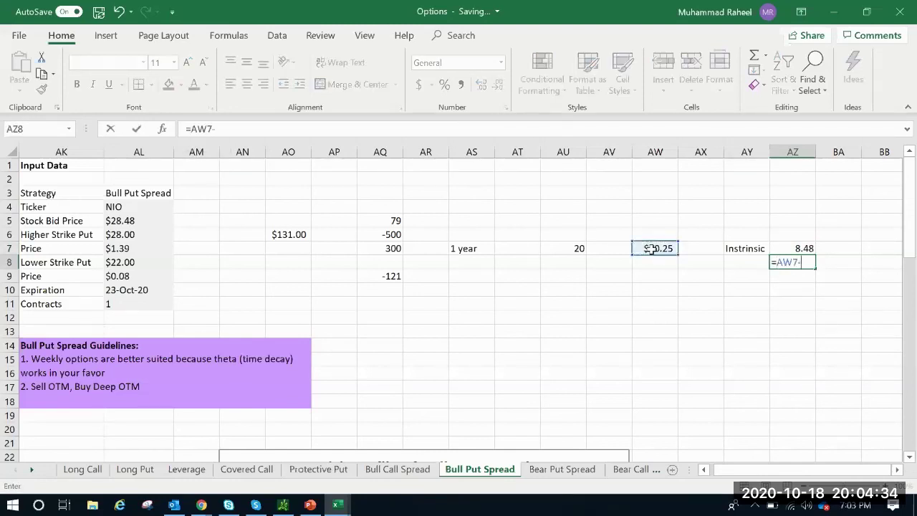
pyautogui.click(786, 249)
pyautogui.press('Return')
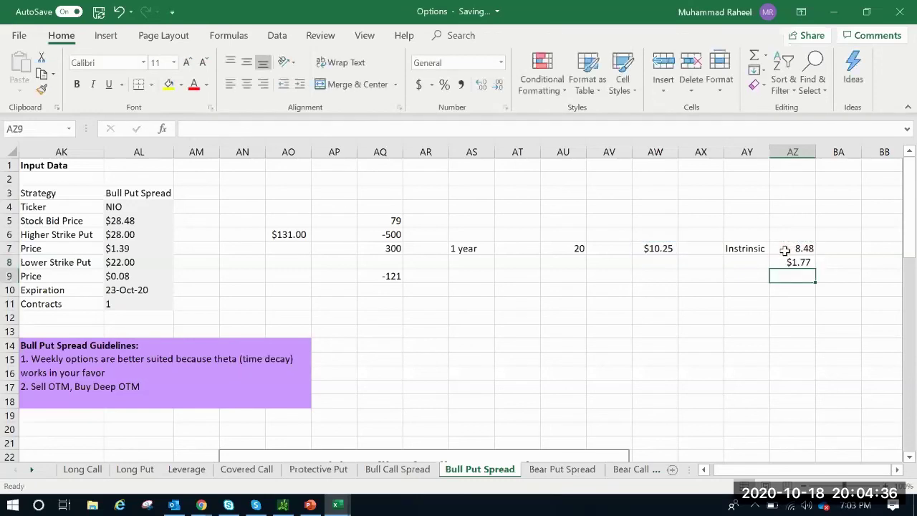
# - Label AY8 as Extrinsic
pyautogui.click(744, 262)
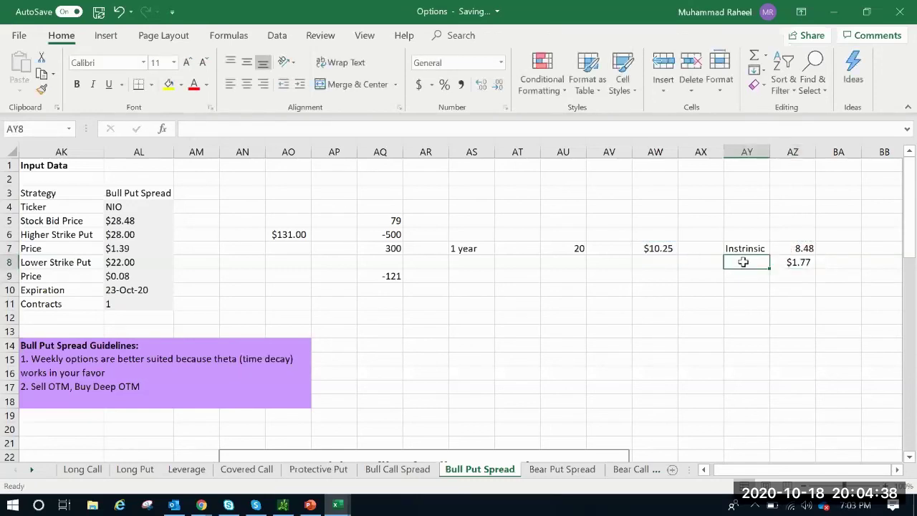
pyautogui.write('Extrinsic')
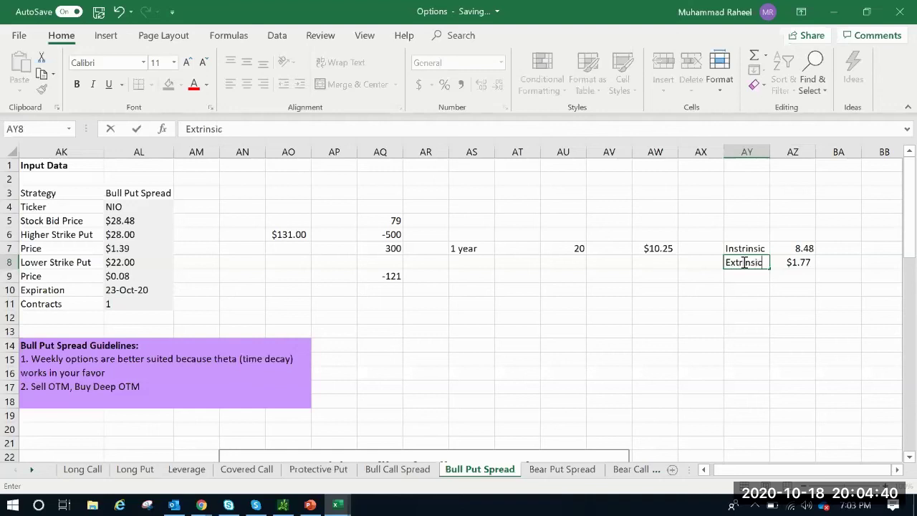
pyautogui.moveTo(747, 303); pyautogui.dragTo(746, 290)
pyautogui.click(640, 263)
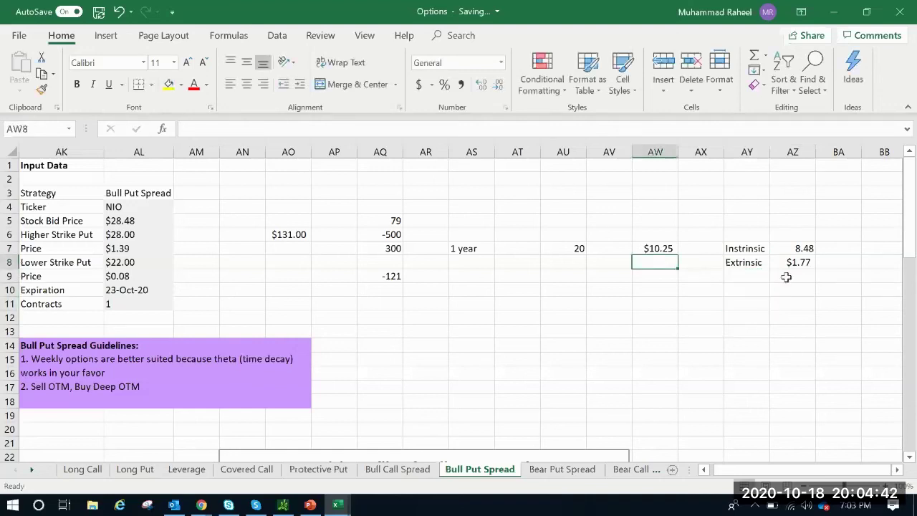
# - Enter the strike $40 in AY11 and its option price $2.80 in AZ11
pyautogui.click(747, 304)
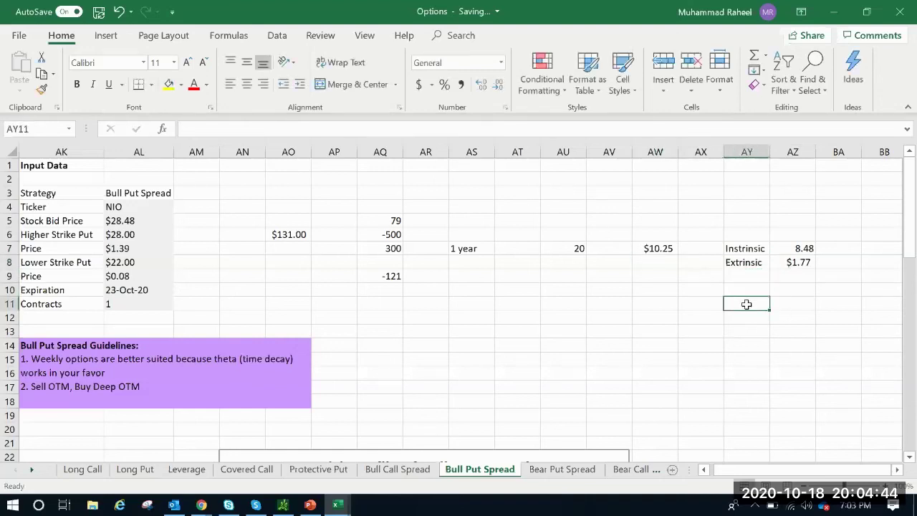
pyautogui.write('$40')
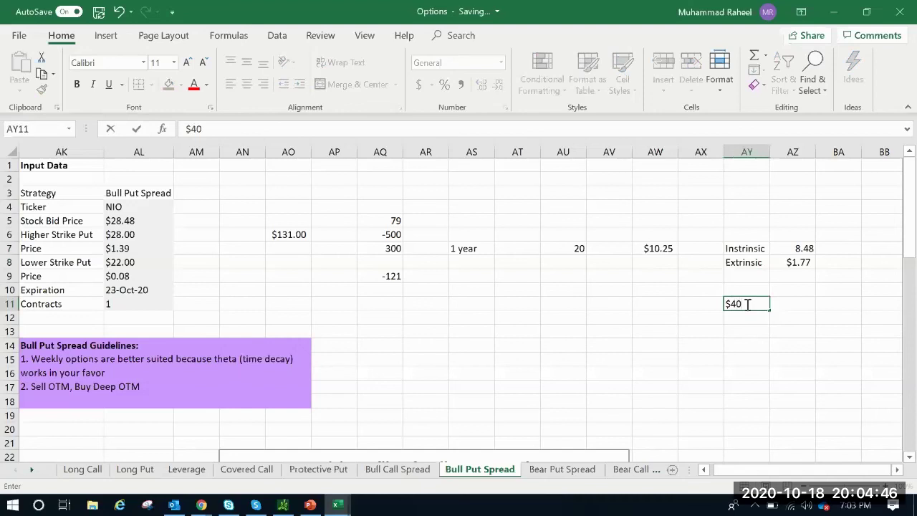
pyautogui.click(805, 306)
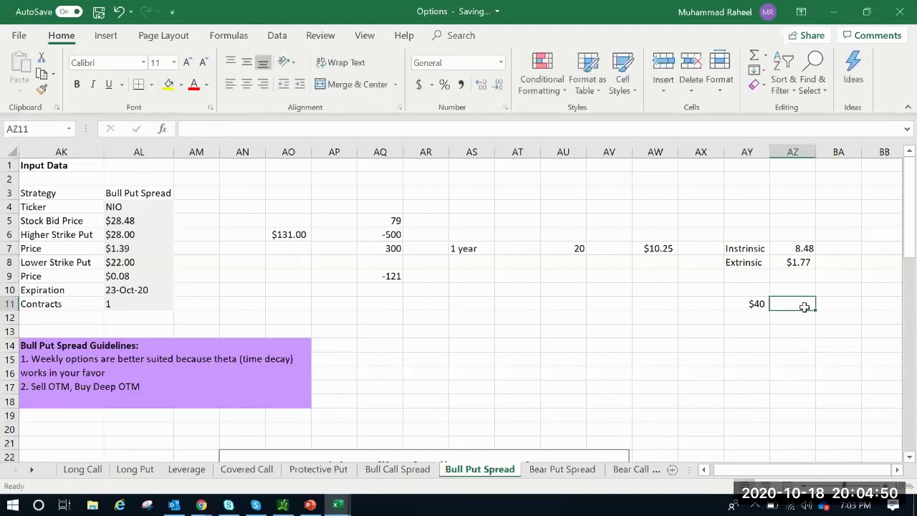
pyautogui.write('$2.80')
pyautogui.press('Return')
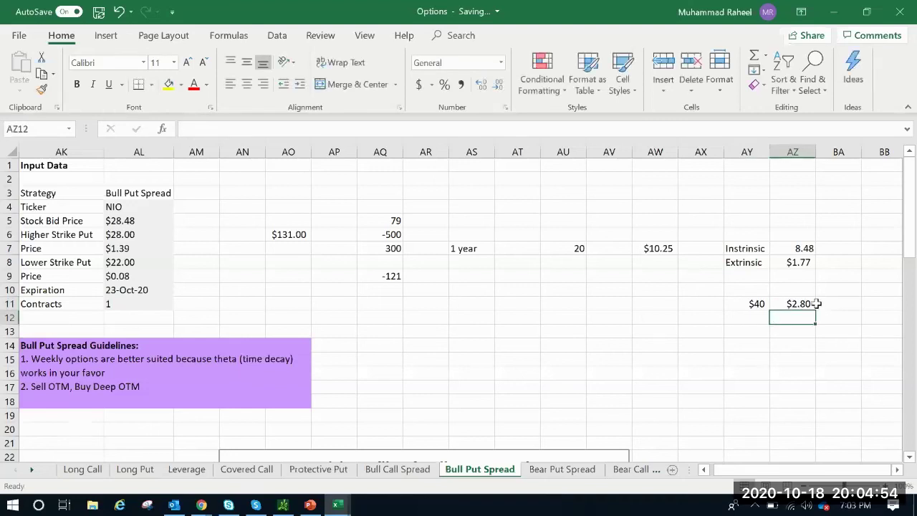
# - Compare the 40 strike option's price in AZ11 with the 20 strike option's price in AW7
pyautogui.click(803, 305)
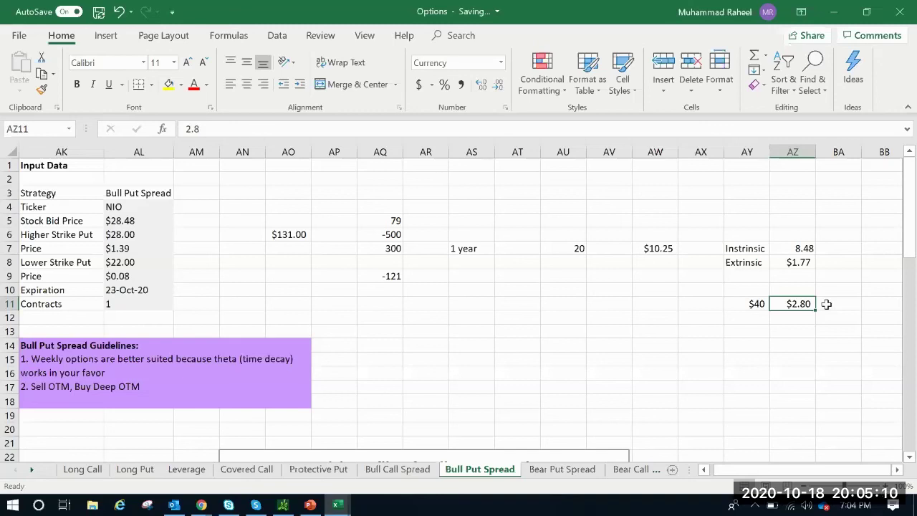
pyautogui.click(748, 331)
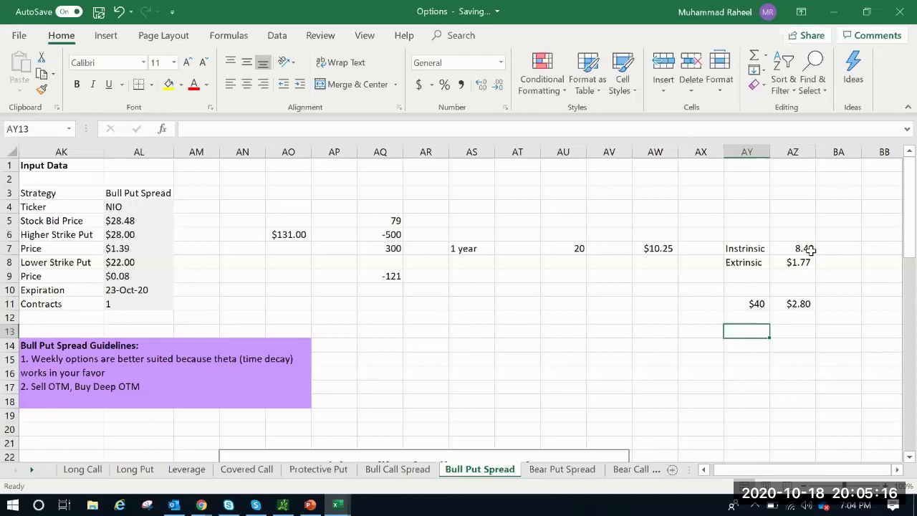
pyautogui.click(666, 248)
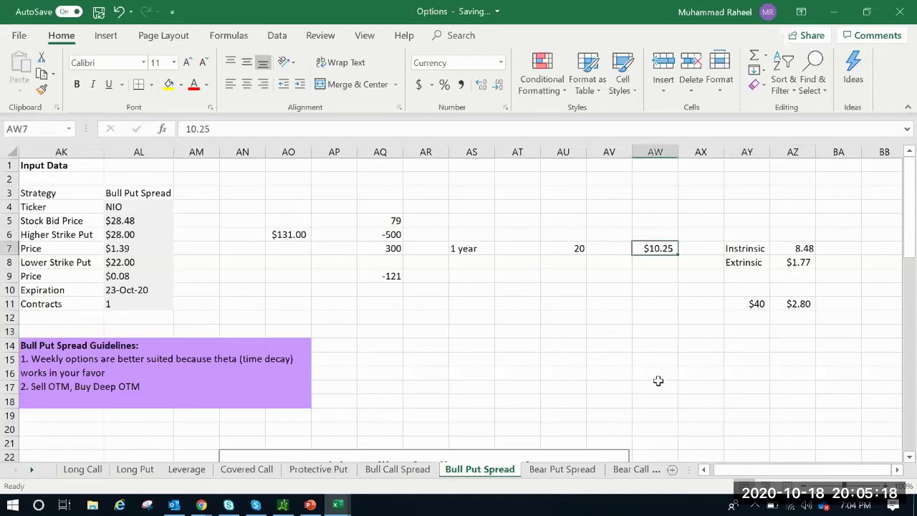
# - Enter 500 in BA11 beside the 40 strike option's price
pyautogui.click(804, 306)
pyautogui.click(856, 307)
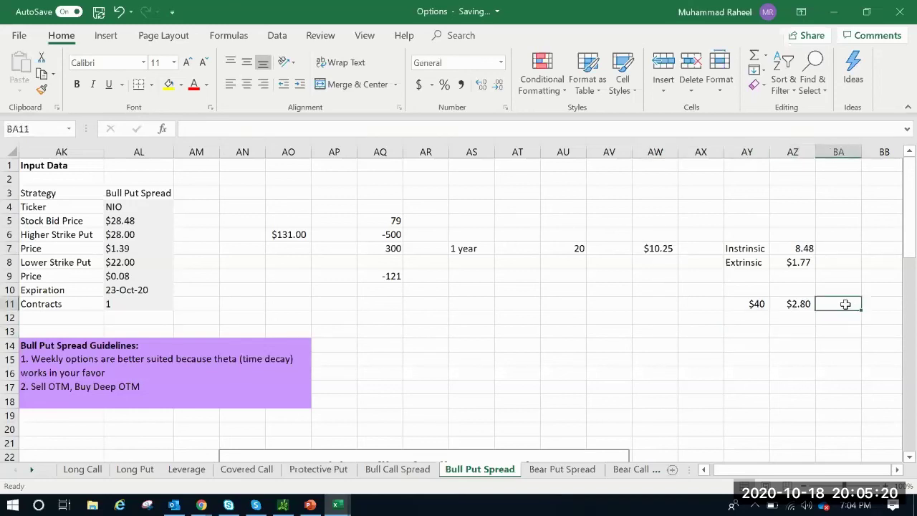
pyautogui.write('500')
pyautogui.press('Return')
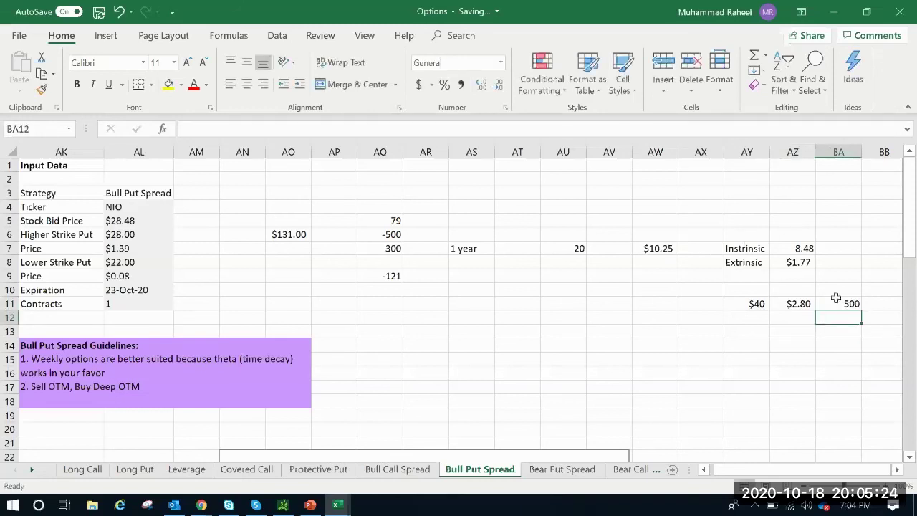
# - Compare the 40 strike option's price in AZ11 and the 500 in BA11 with the 20 strike option's price in AW7
pyautogui.press('Up')
pyautogui.press('Left')
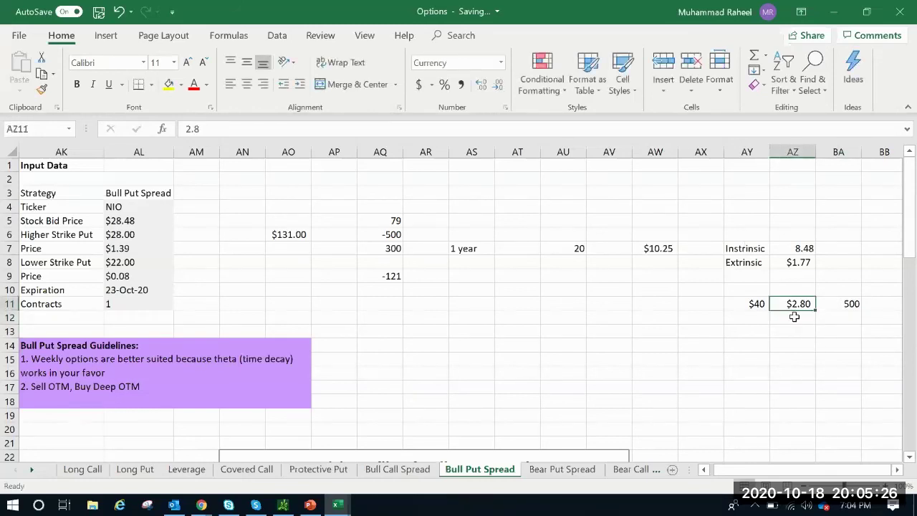
pyautogui.click(653, 248)
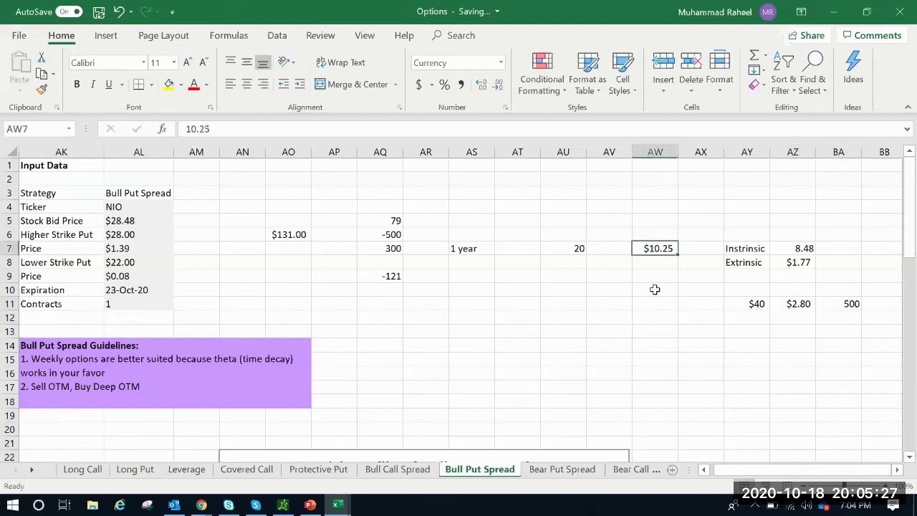
pyautogui.click(828, 302)
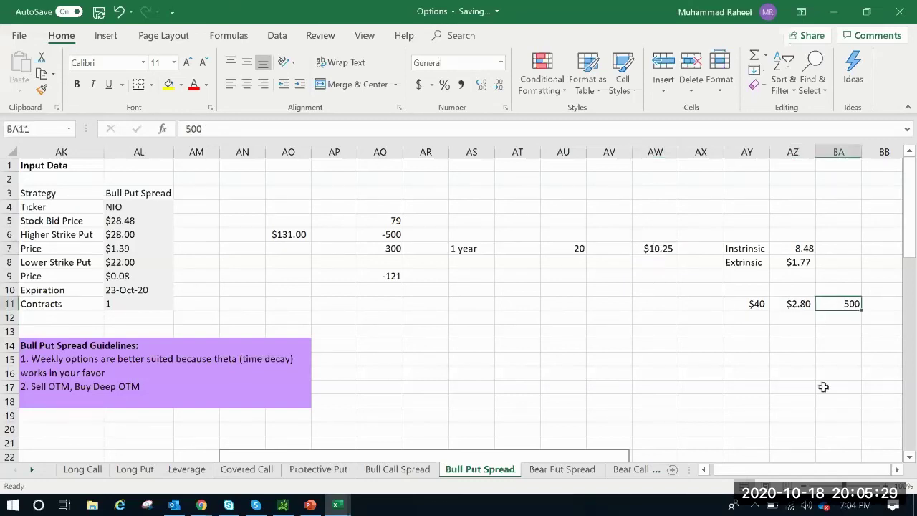
pyautogui.click(755, 304)
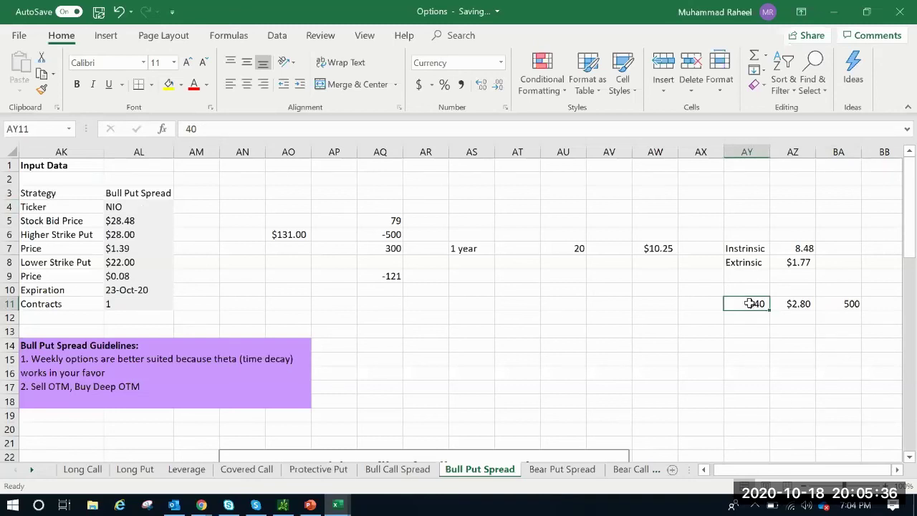
pyautogui.click(747, 330)
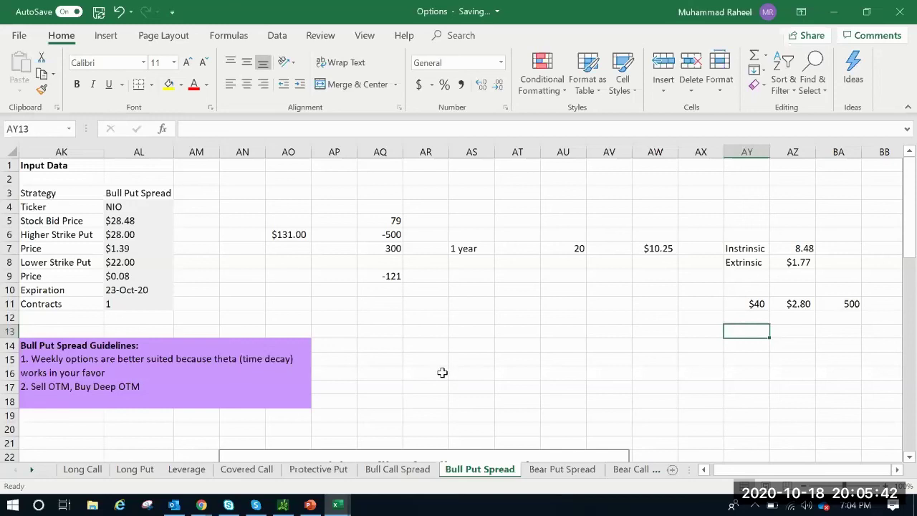
# - Switch to the Options Trading - Session 3 presentation in PowerPoint and look through the slide thumbnails to the last slide
pyautogui.moveTo(215, 493)
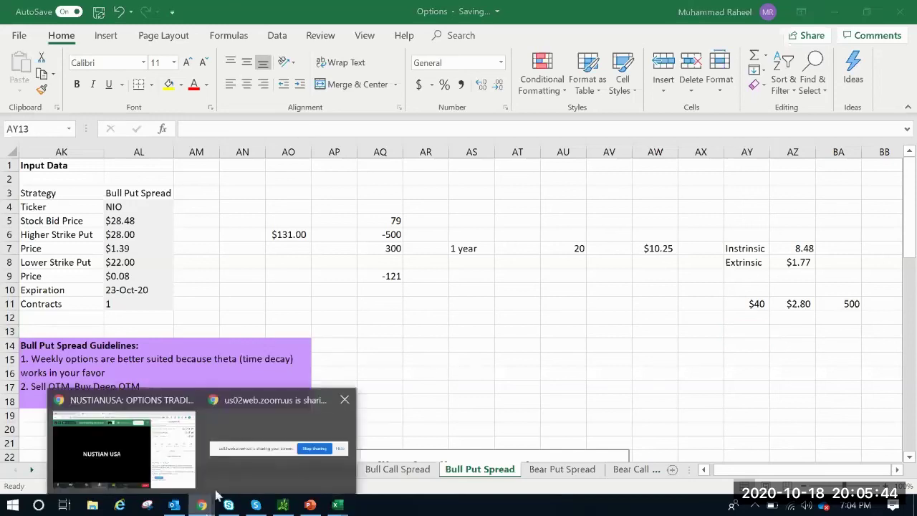
pyautogui.click(316, 506)
pyautogui.scroll(-3, 82, 286)
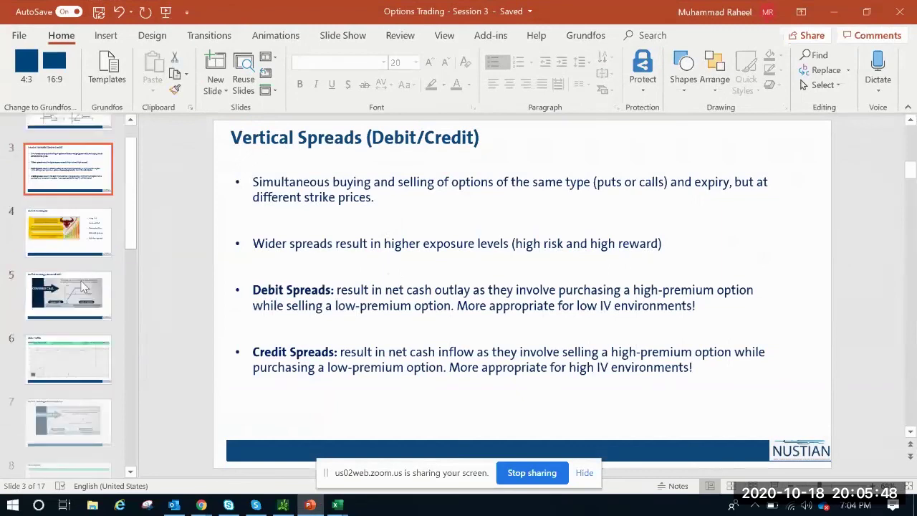
pyautogui.scroll(-5, 82, 287)
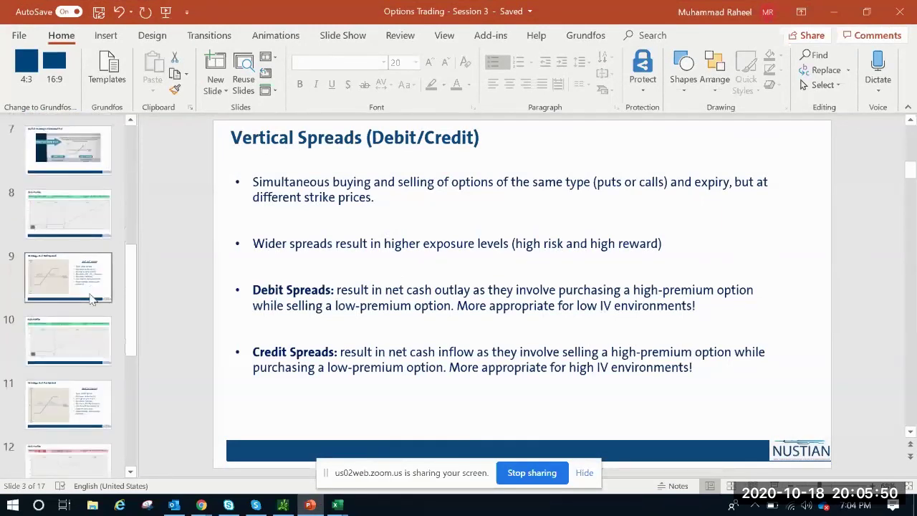
pyautogui.scroll(-5, 92, 301)
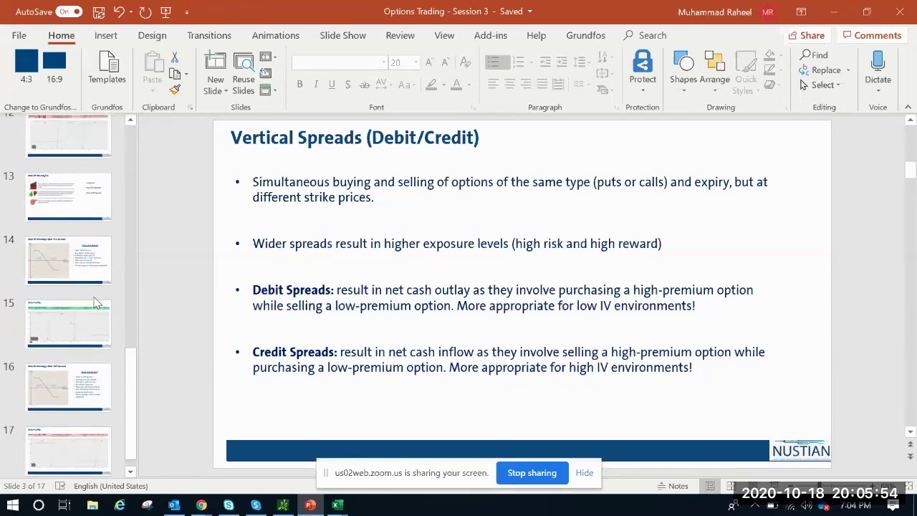
pyautogui.scroll(-1, 96, 303)
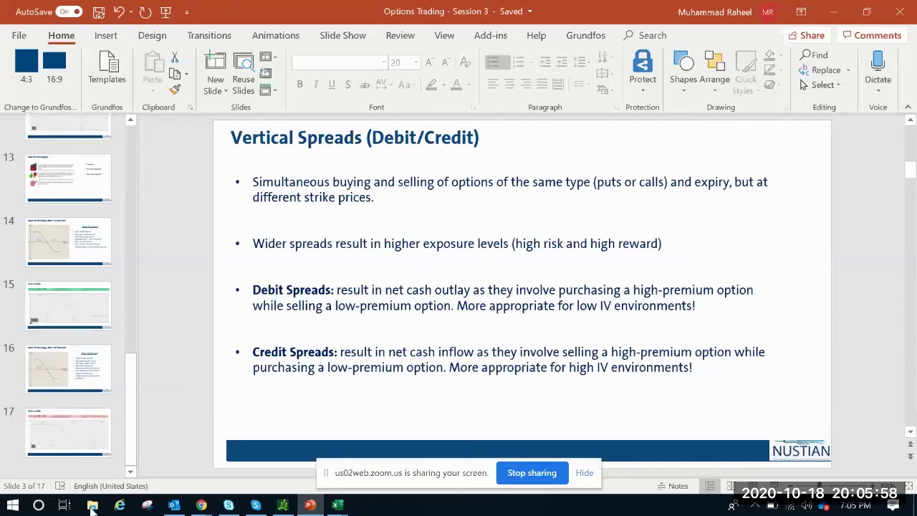
# - Switch to the Zoom meeting in Chrome, check the group chat for participants' questions and activate the message field
pyautogui.moveTo(202, 503)
pyautogui.click(162, 478)
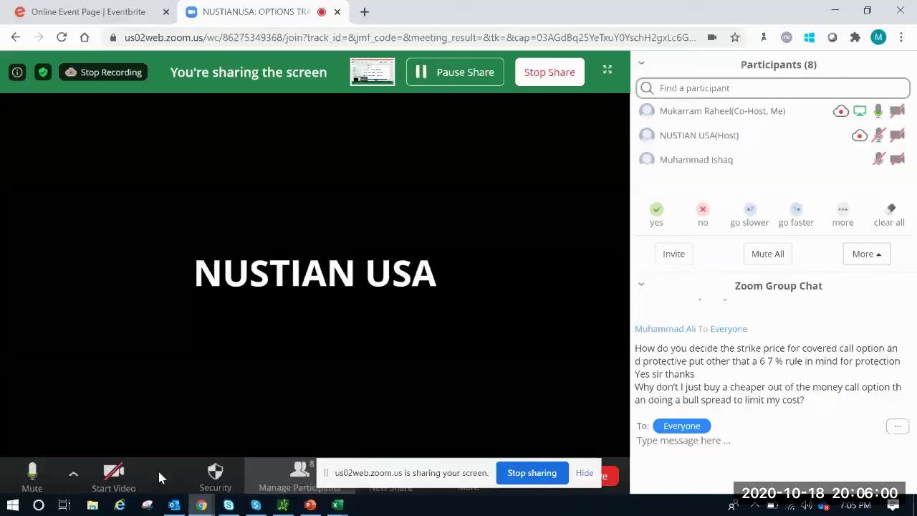
pyautogui.click(668, 460)
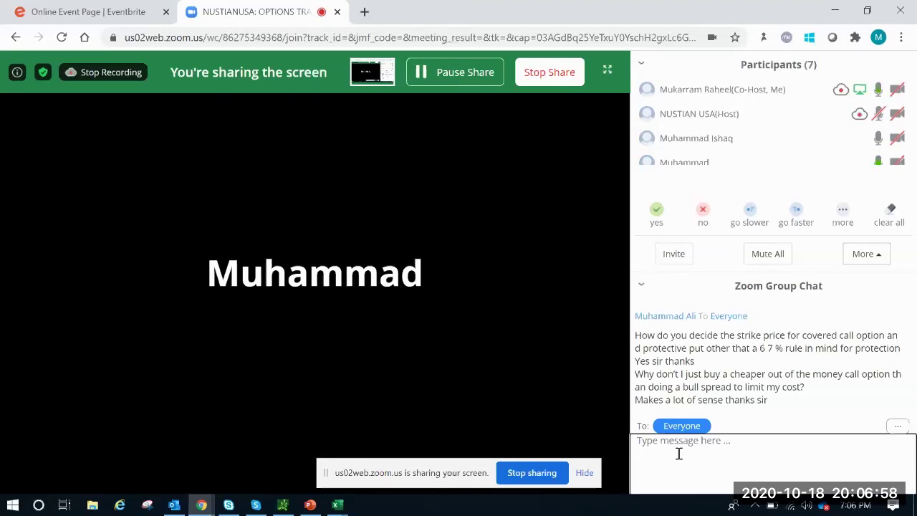
pyautogui.moveTo(287, 478)
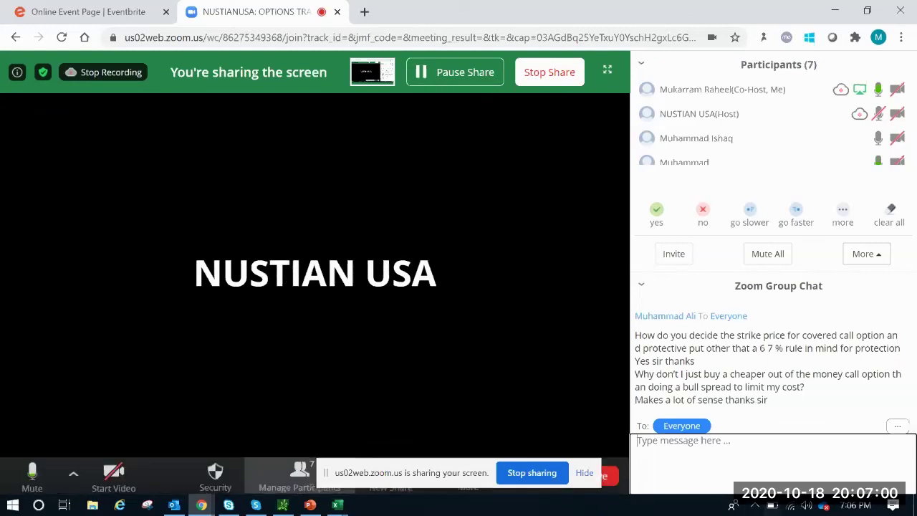